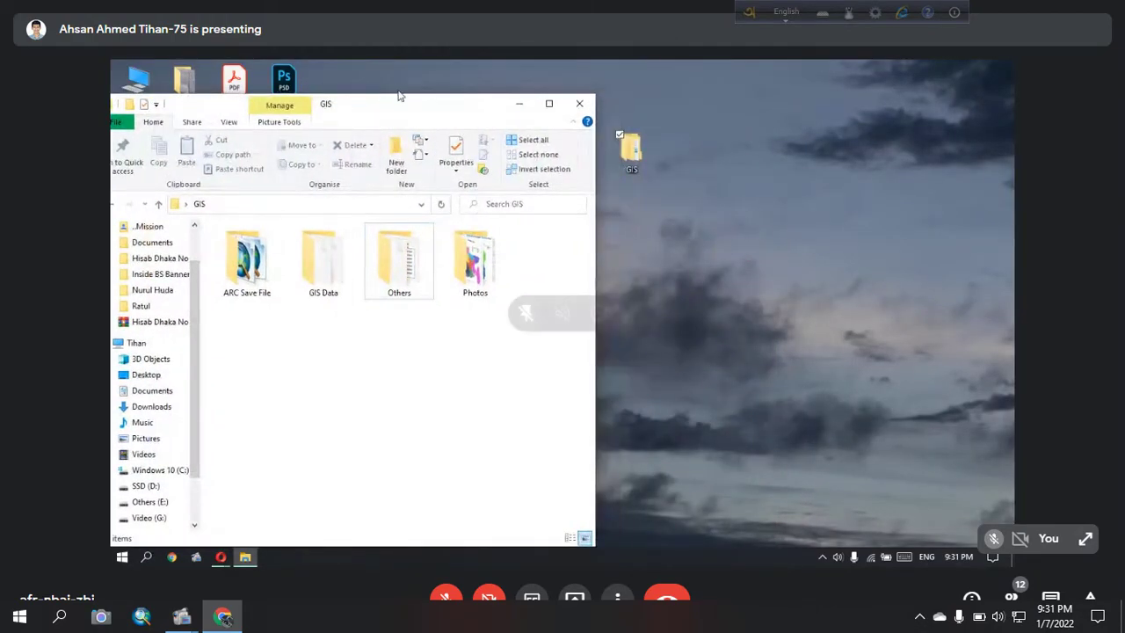
Step: Move the GIS folder icon to a clear spot on the desktop and close its open folder window
drag(633, 154, 779, 219)
drag(448, 91, 504, 88)
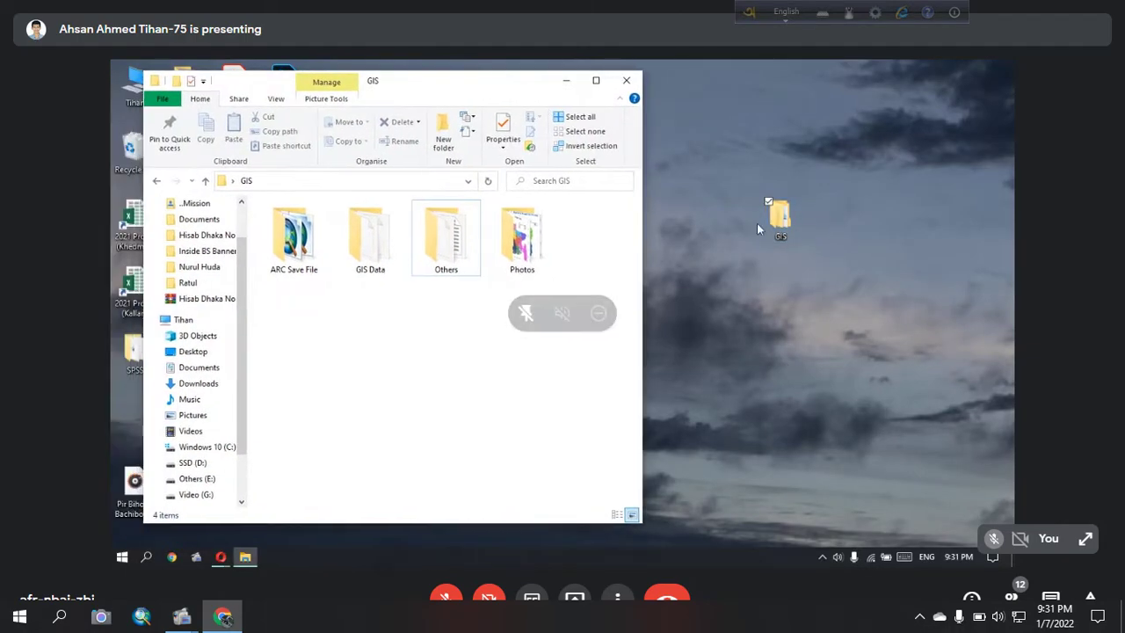
click(781, 215)
click(618, 598)
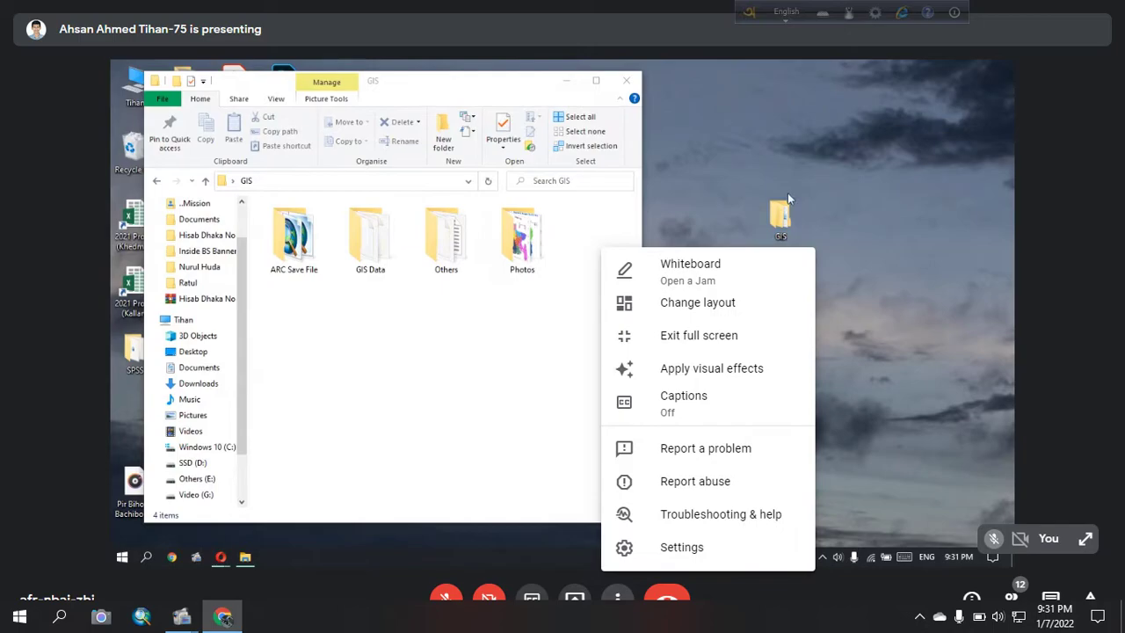
click(618, 597)
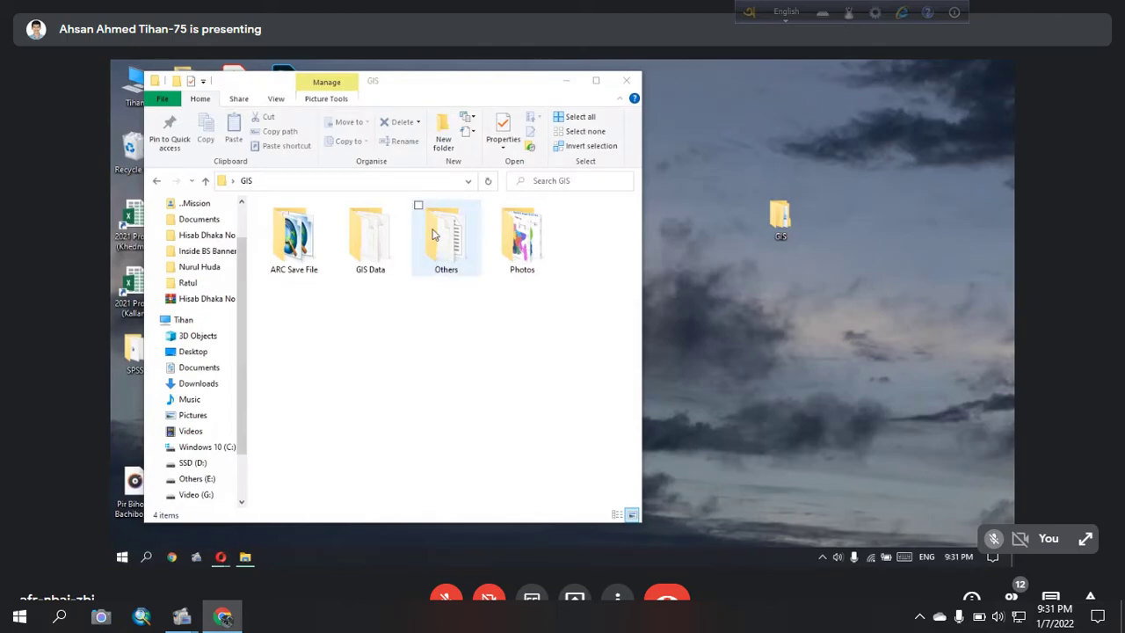
click(620, 81)
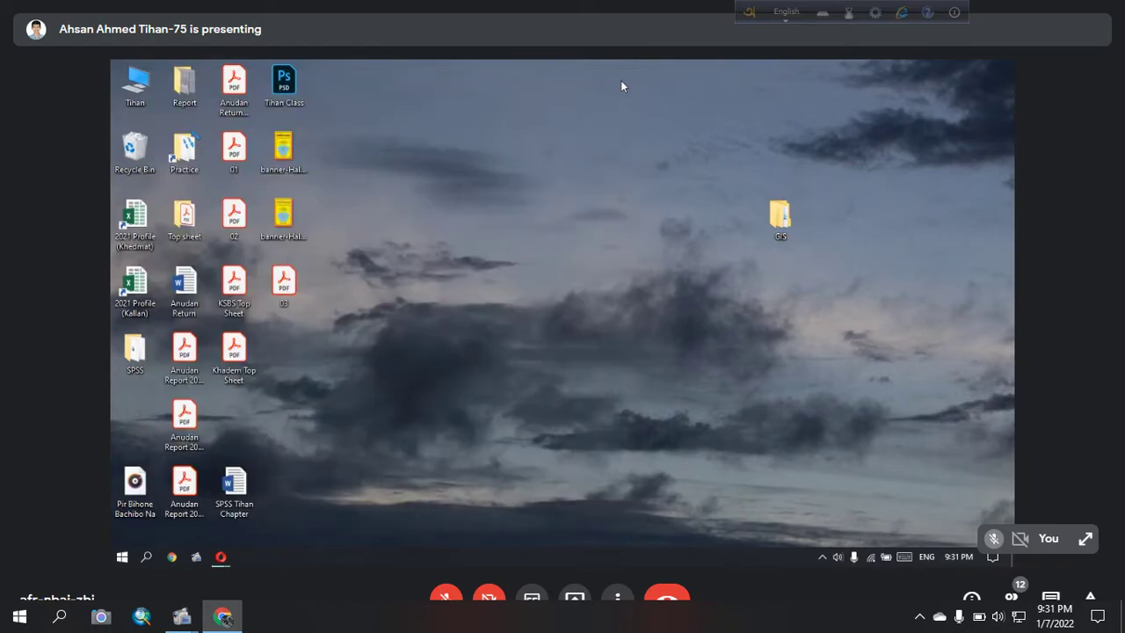
Step: Launch ArcMap 10.3
click(122, 556)
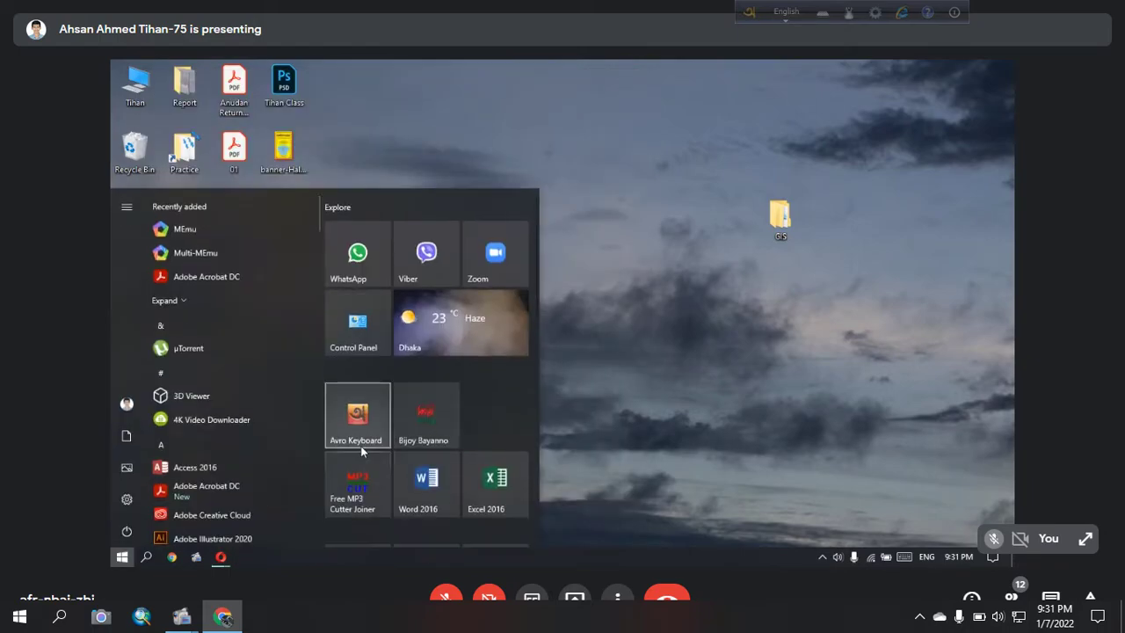
scroll(361, 445, down, 5)
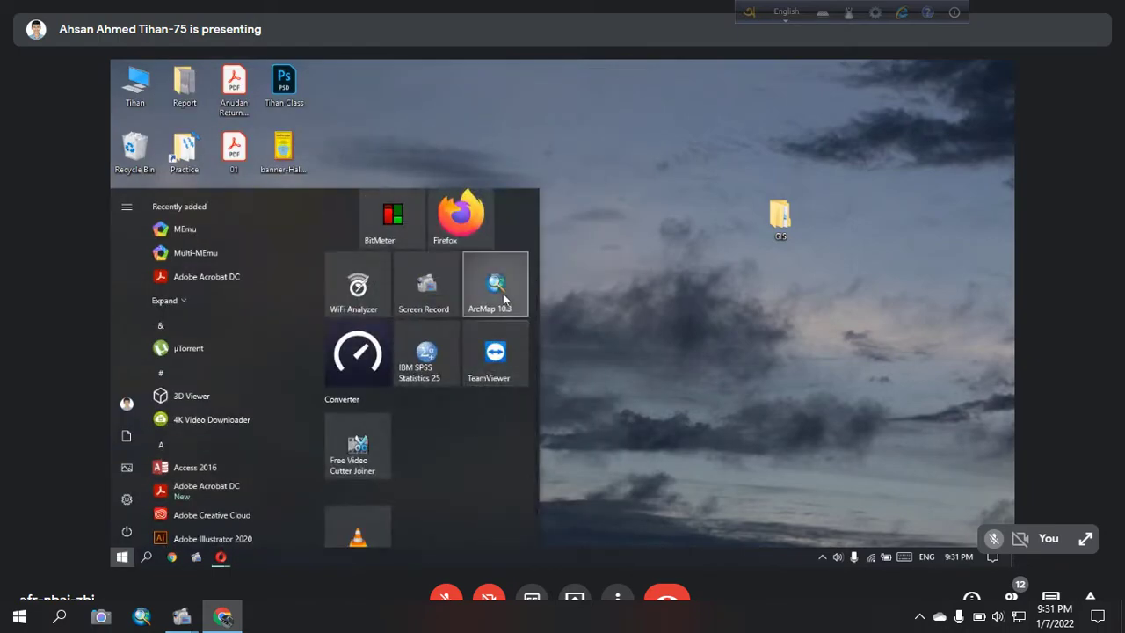
click(502, 298)
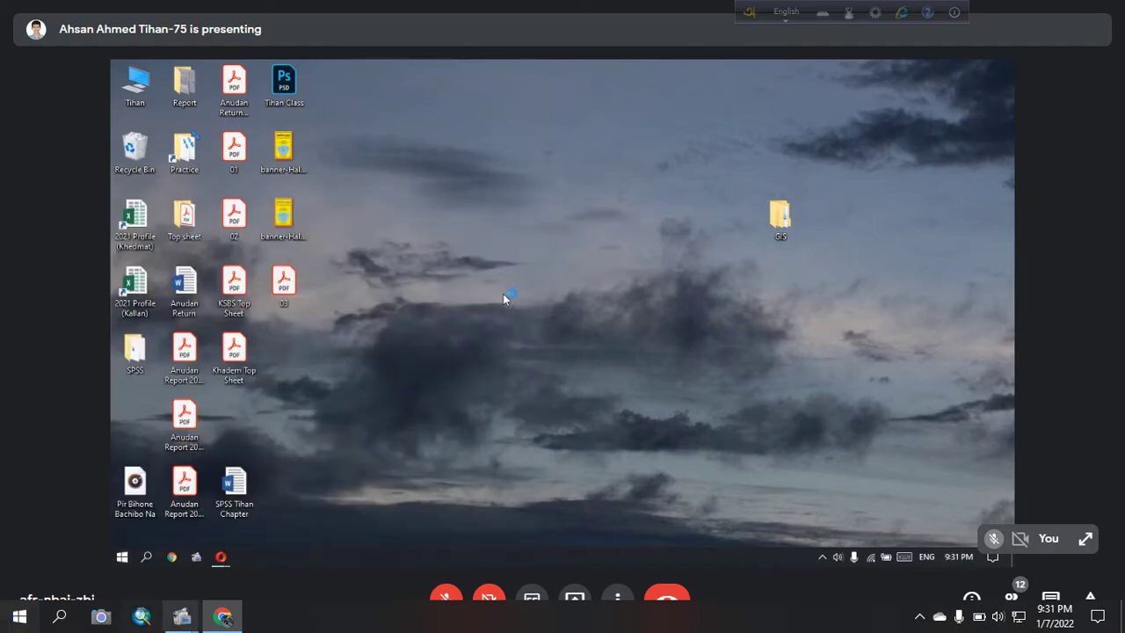
mouse_move(182, 616)
mouse_move(96, 545)
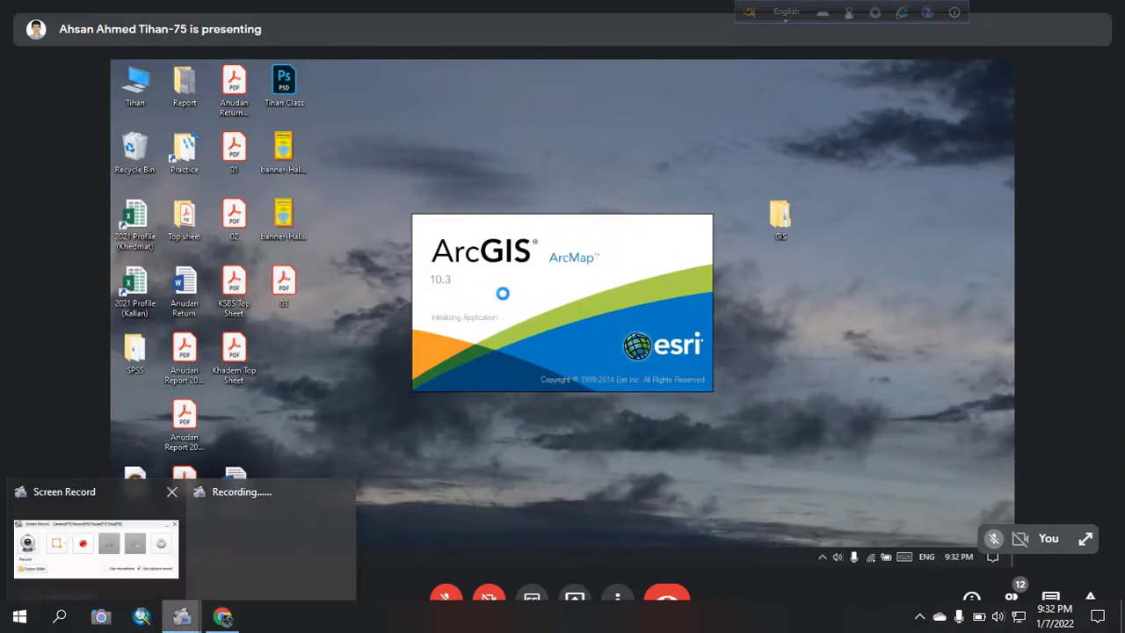
click(94, 536)
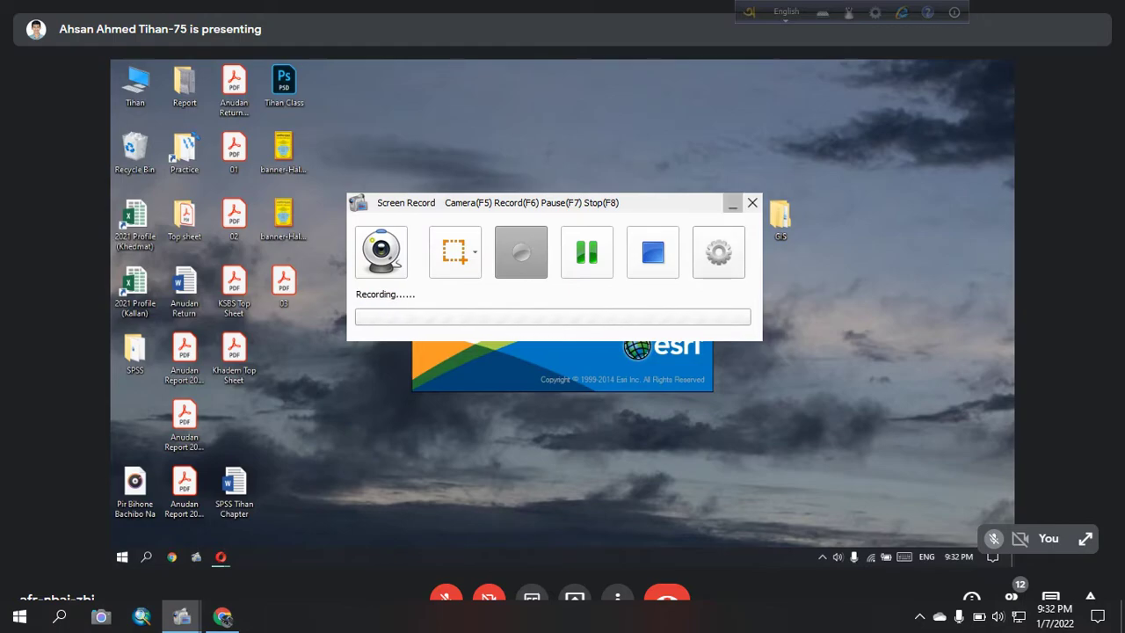
click(732, 204)
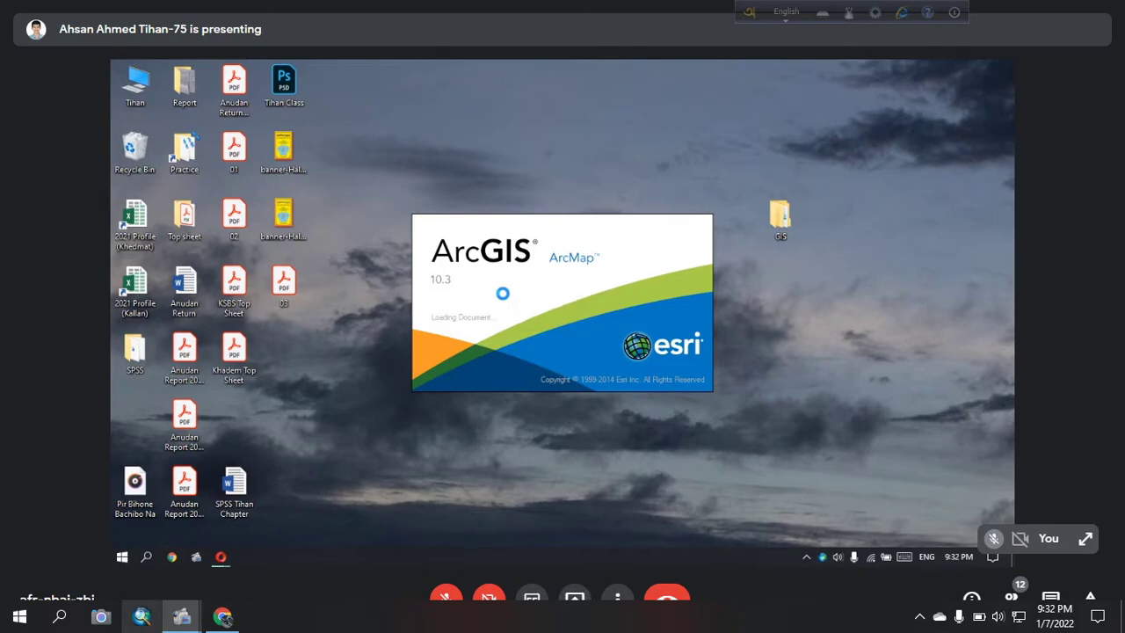
mouse_move(182, 616)
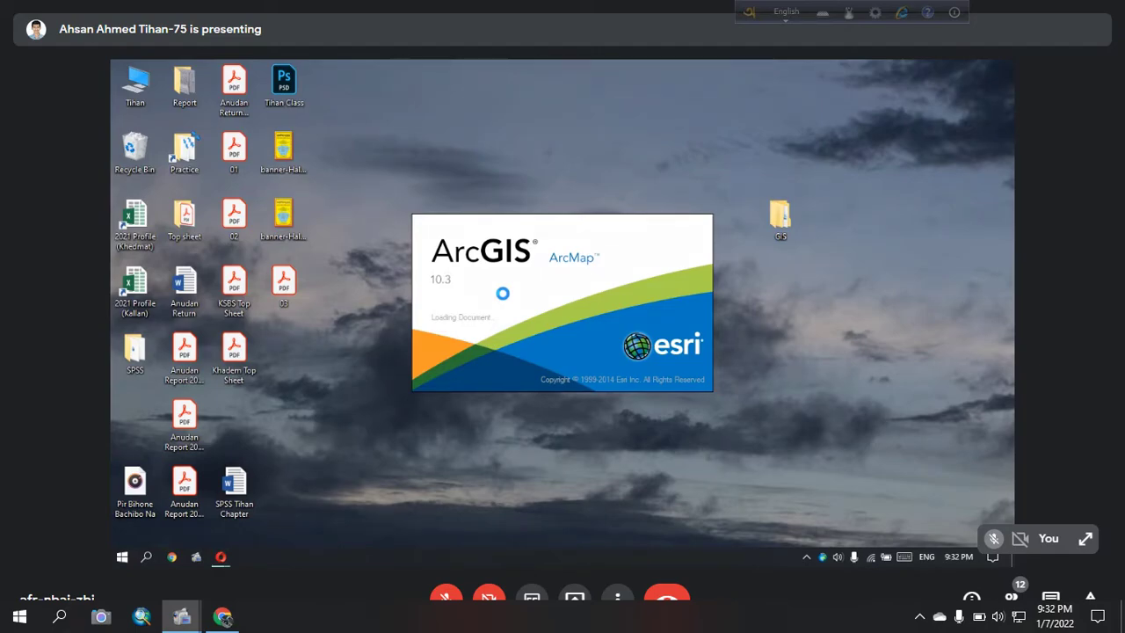
double_click(247, 486)
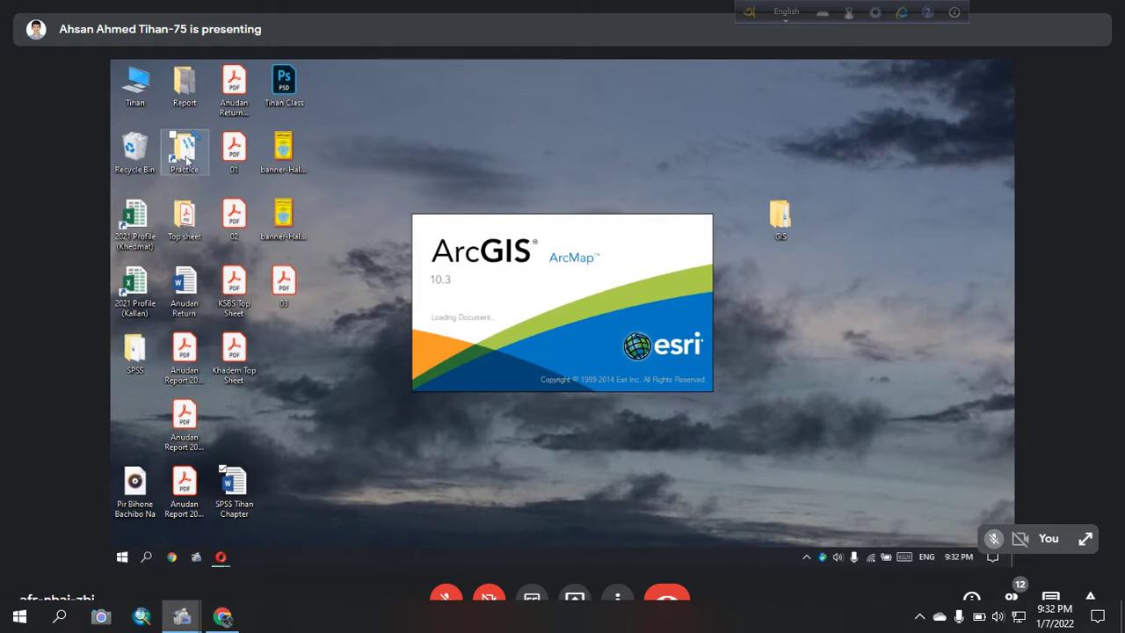
Step: Paste the GIS Question document from the Others subfolder into the main GIS folder
double_click(791, 218)
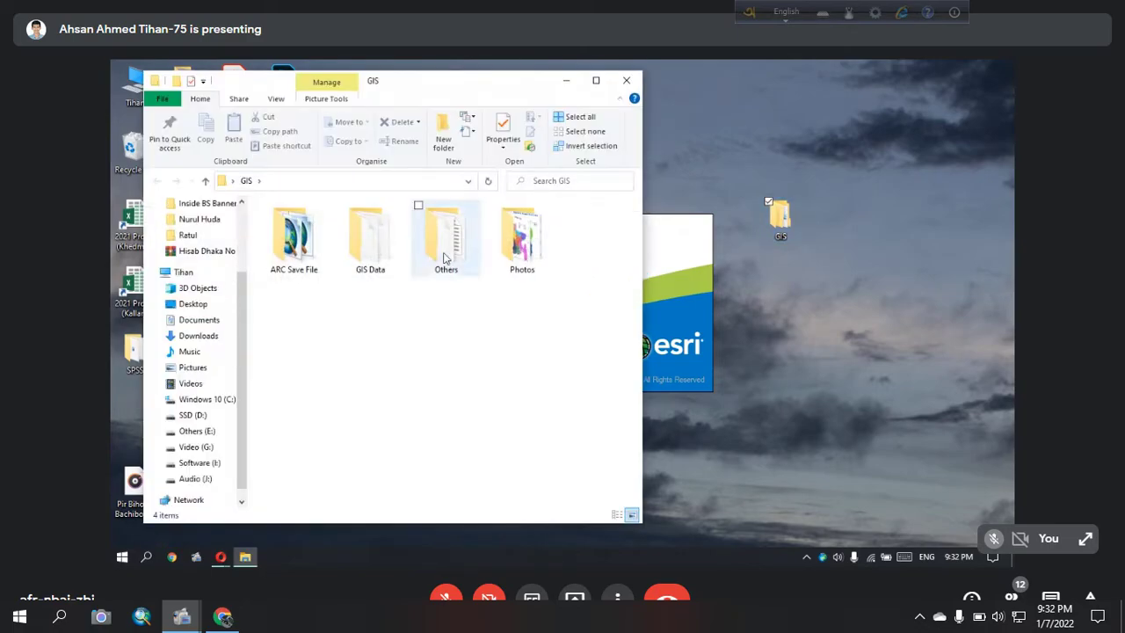
double_click(445, 242)
scroll(474, 334, down, 2)
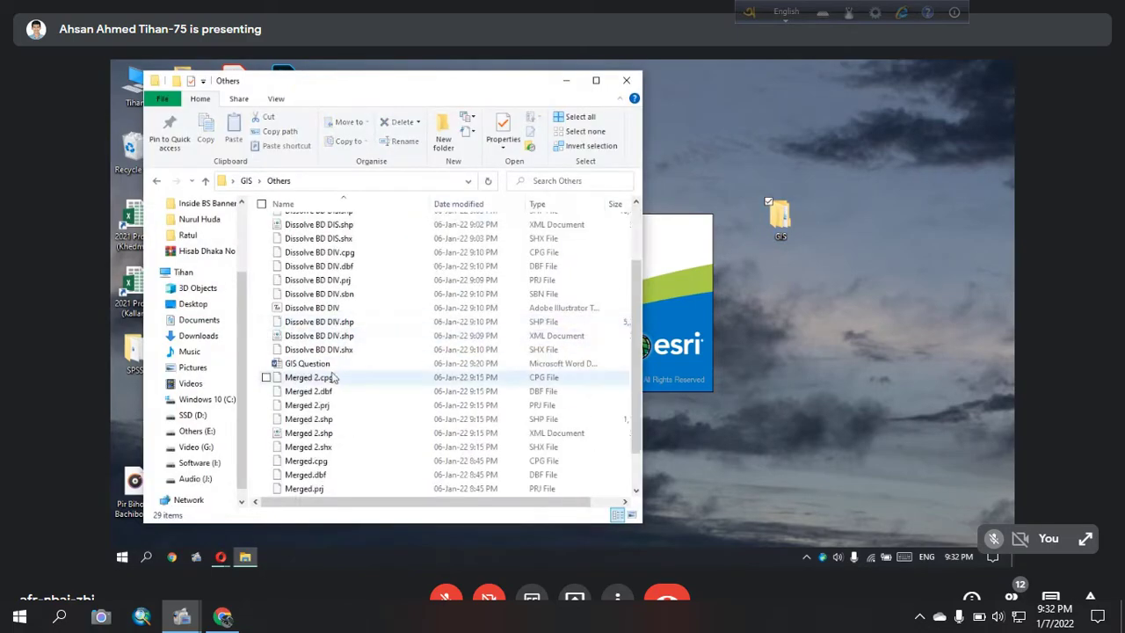
click(304, 363)
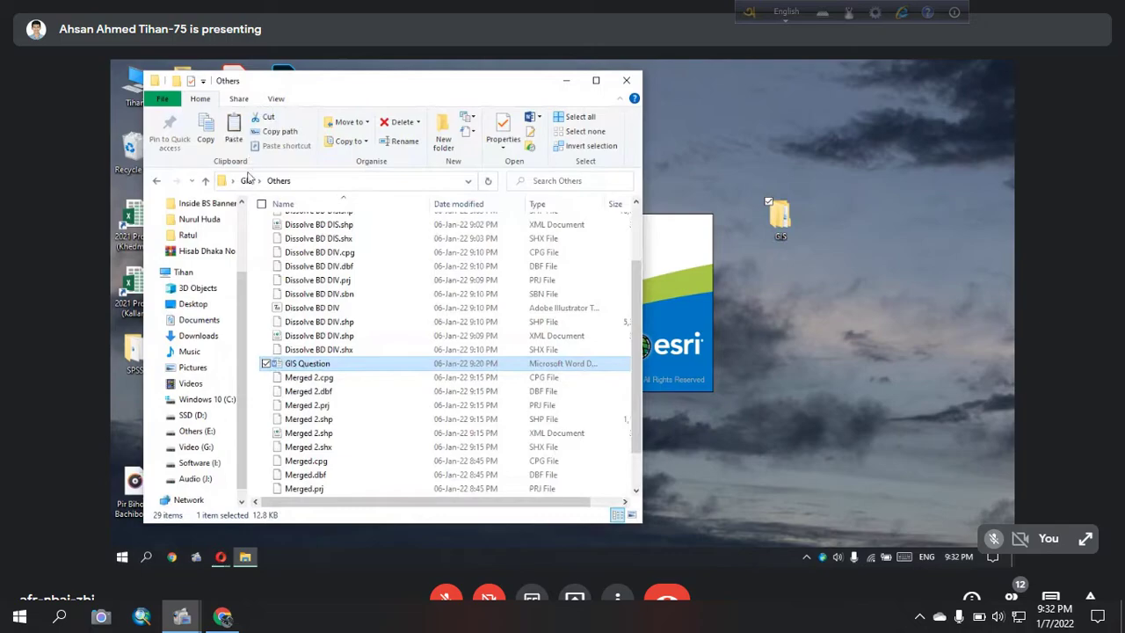
click(246, 180)
click(233, 129)
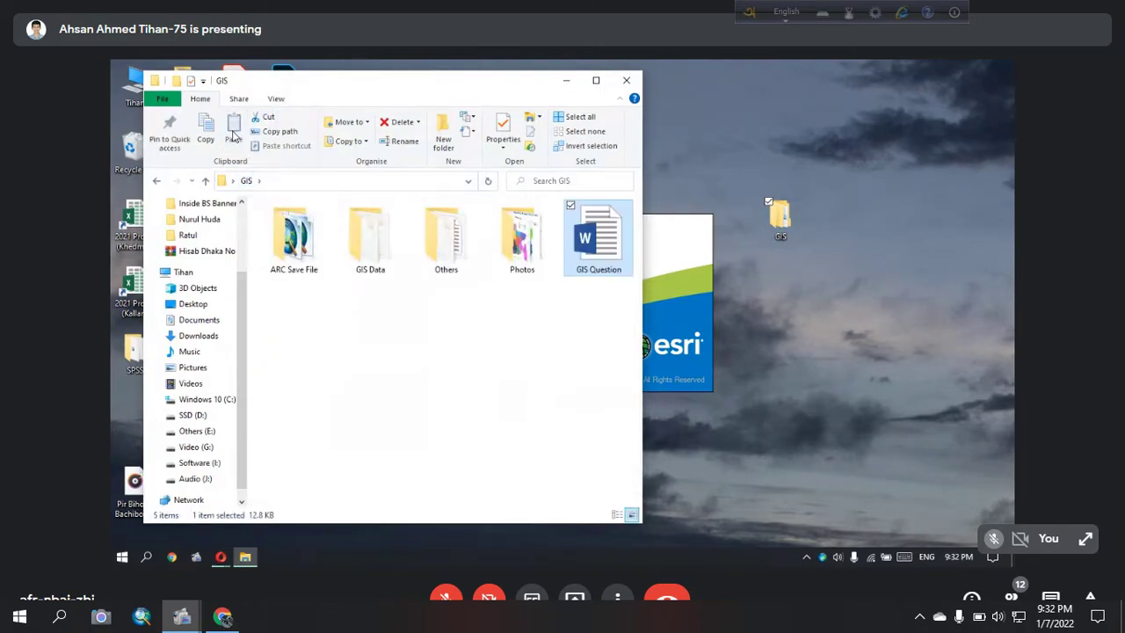
Step: Open the GIS Question document in Word and read its first two map tasks at an enlarged zoom
double_click(609, 239)
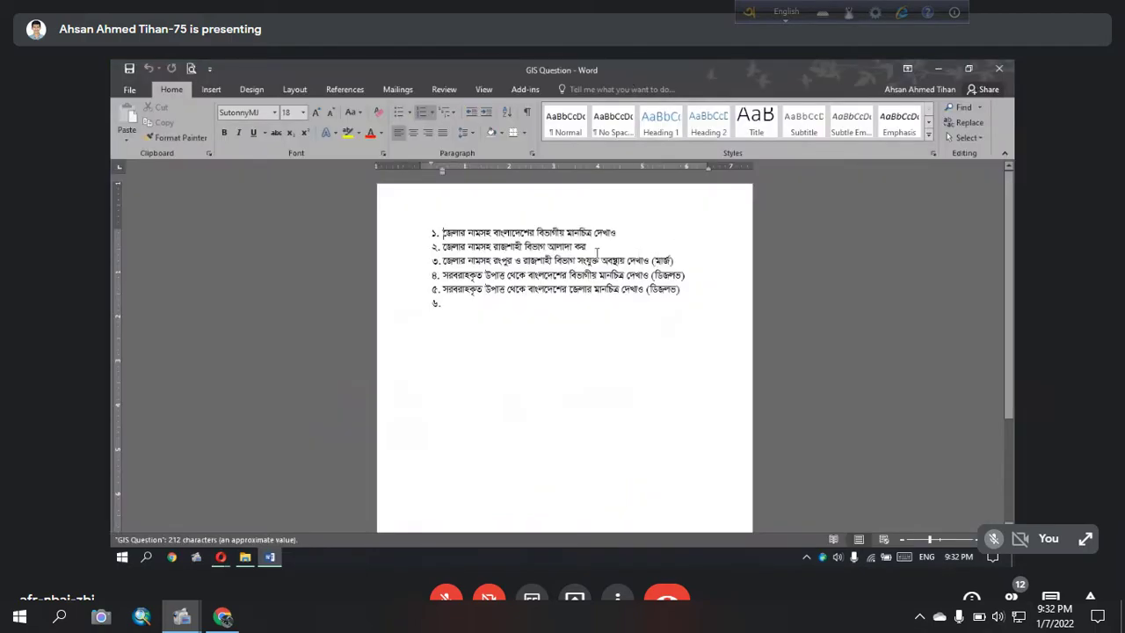
ctrl+scroll(596, 252, up, 9)
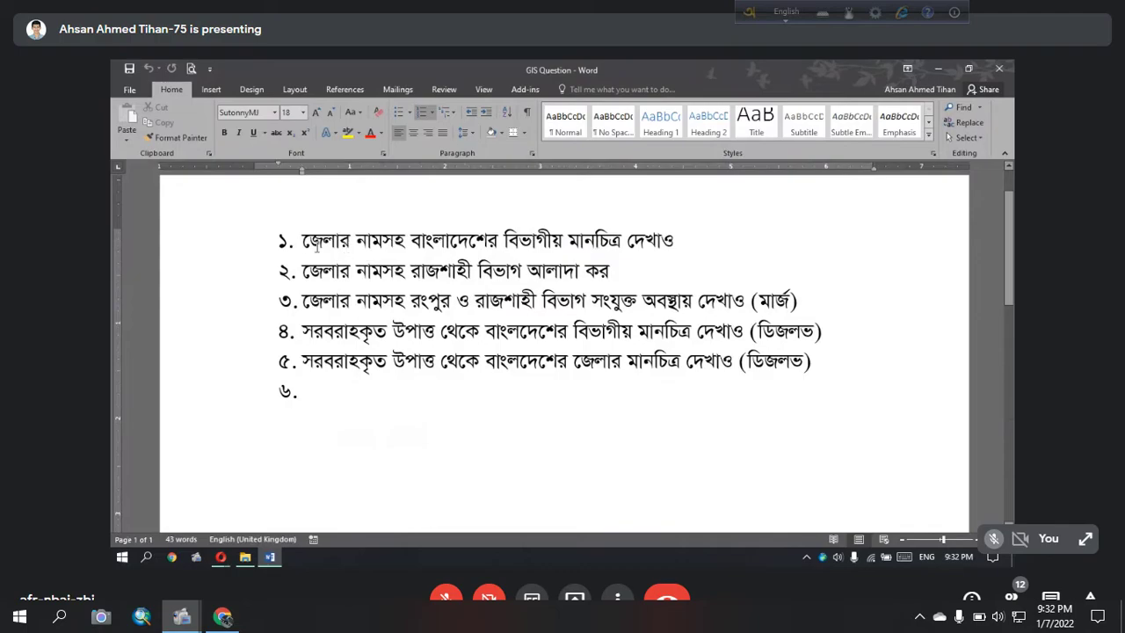
click(519, 239)
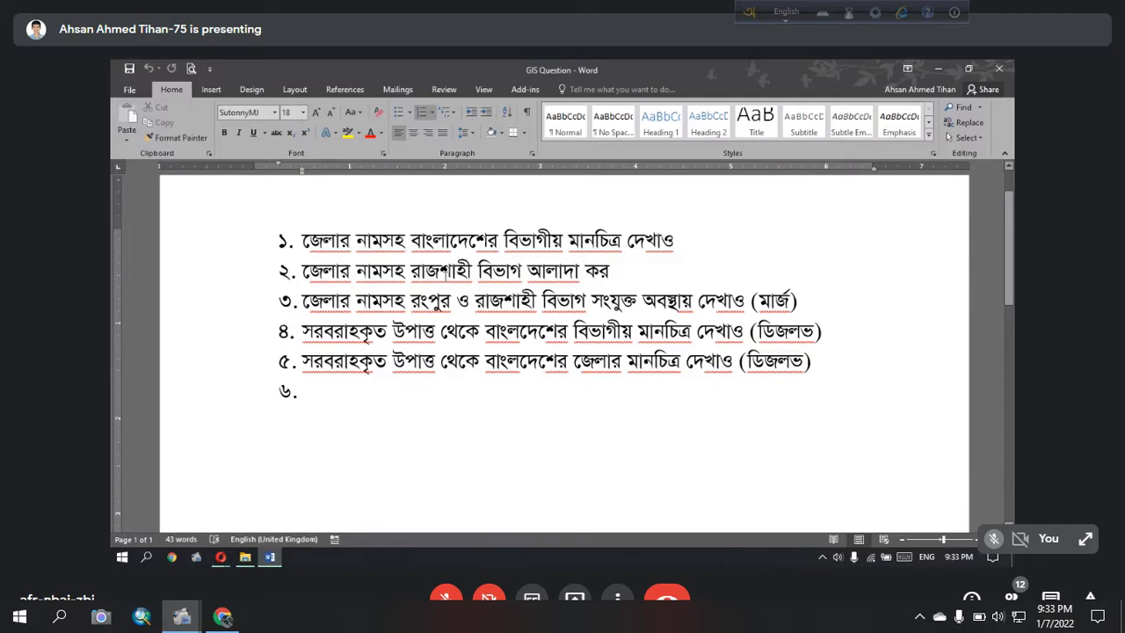
drag(427, 272, 480, 278)
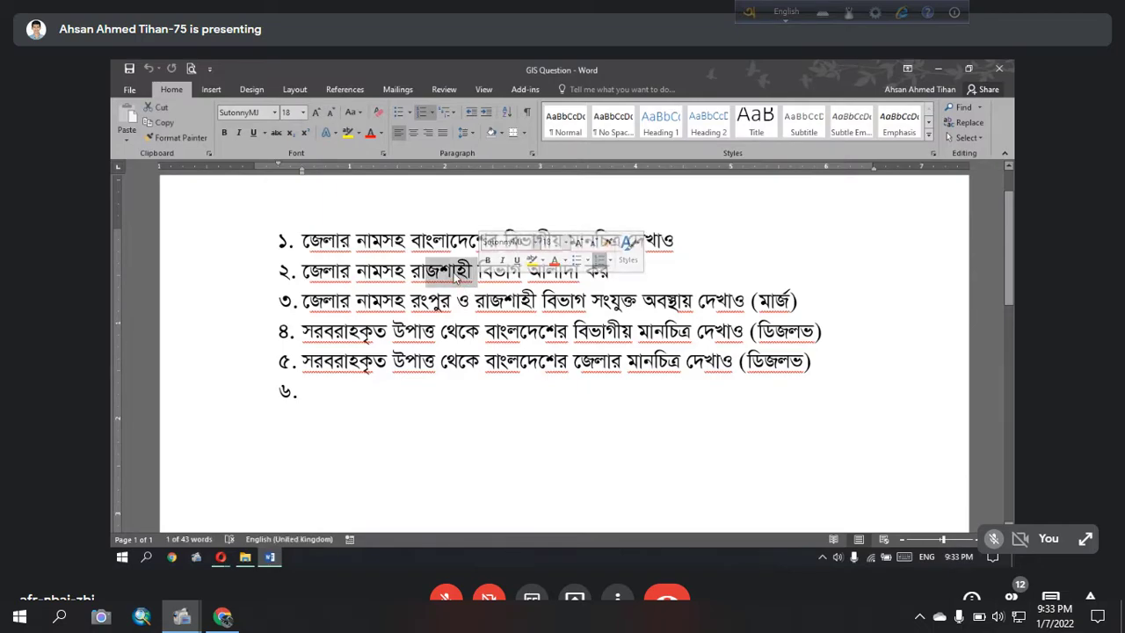
click(463, 283)
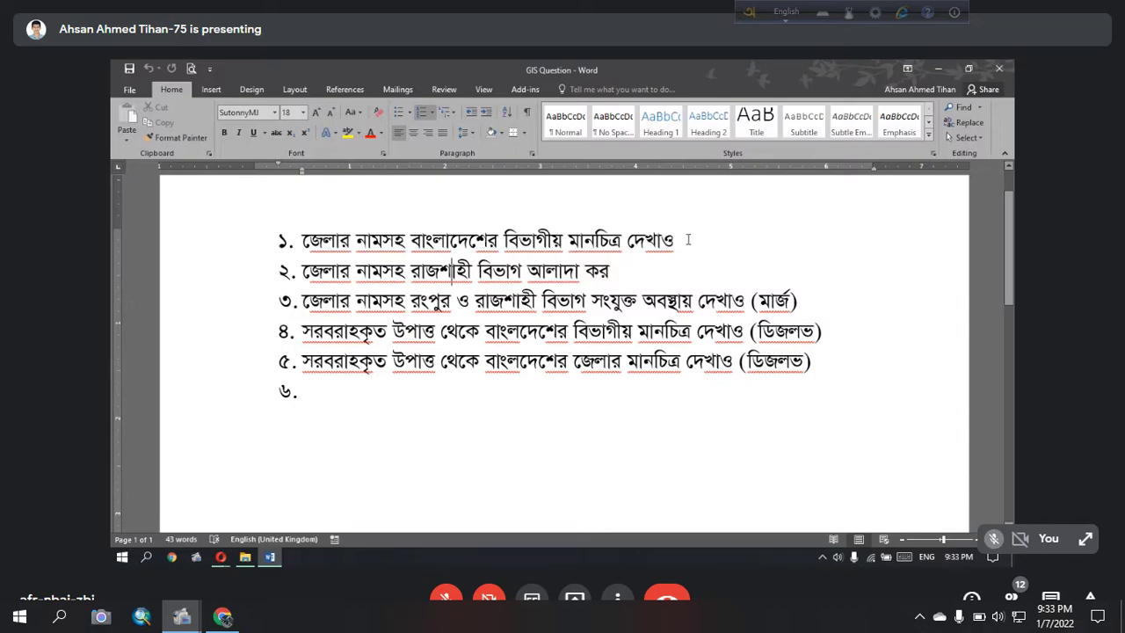
double_click(603, 271)
Step: Switch to the Google Meet call, admit the waiting participant and minimize the meeting window
mouse_move(220, 557)
click(197, 514)
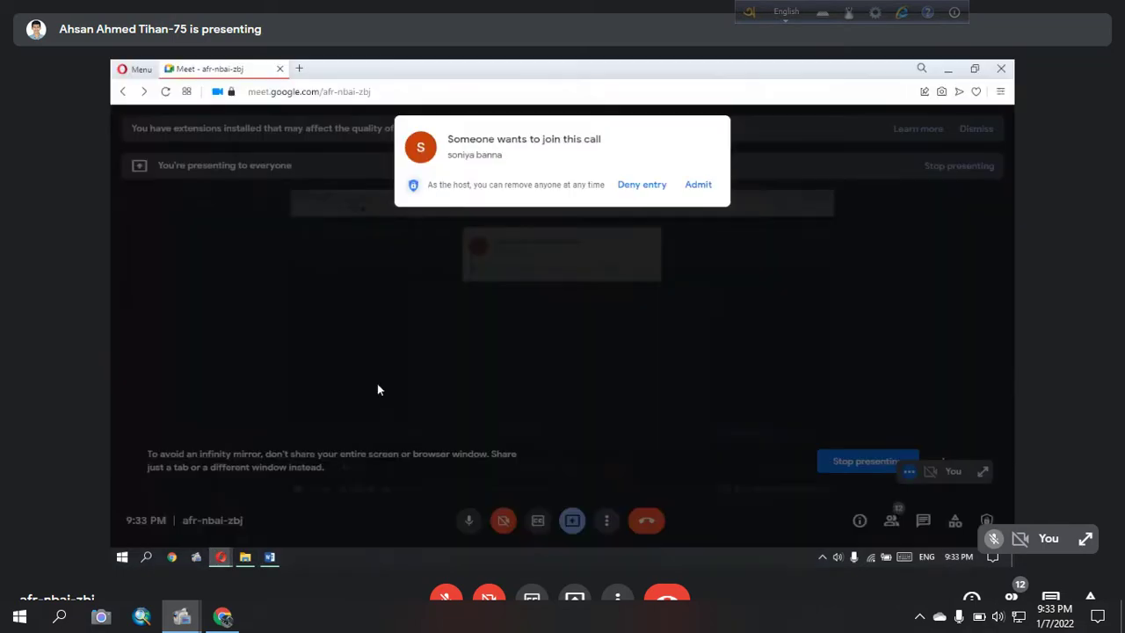
click(699, 185)
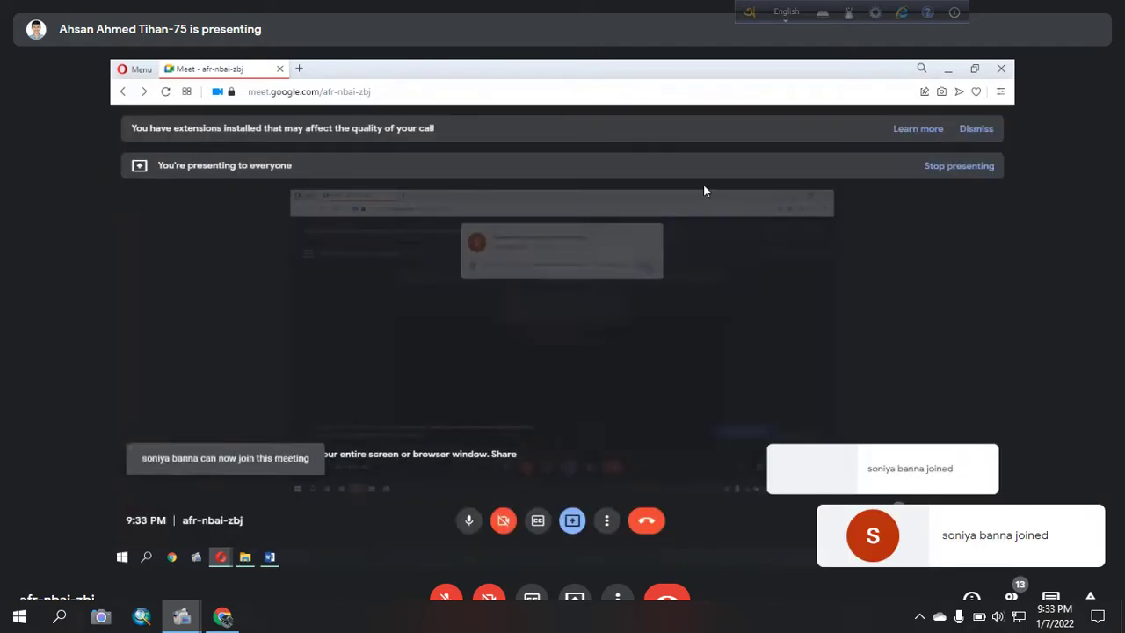
click(948, 67)
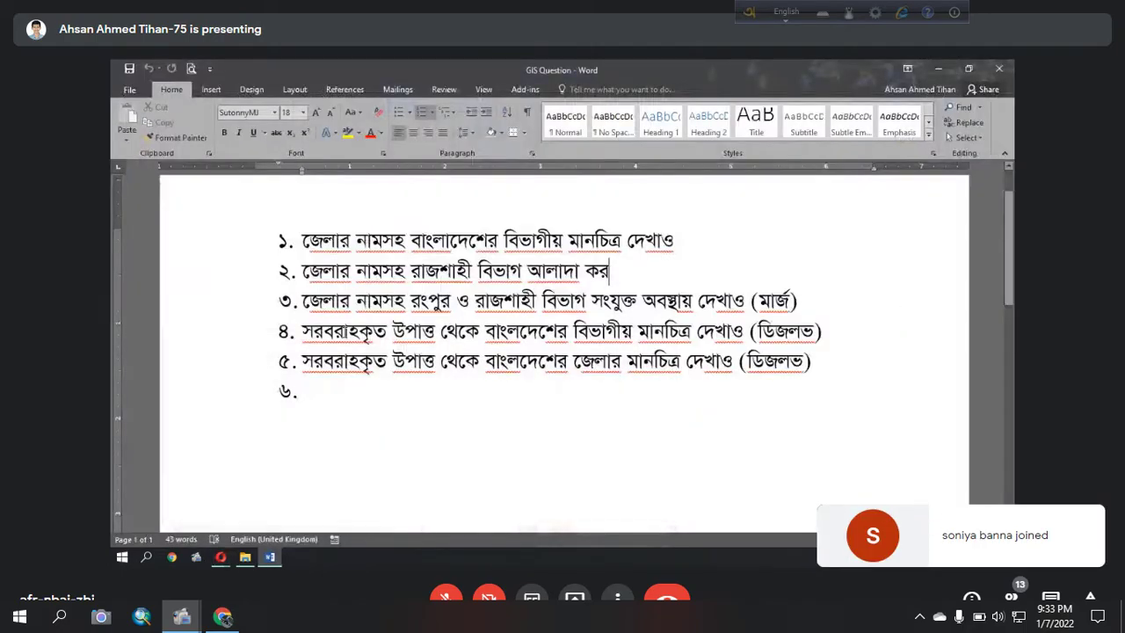
Step: Close the GIS folder window and return to the GIS Question document to read its third task
click(938, 67)
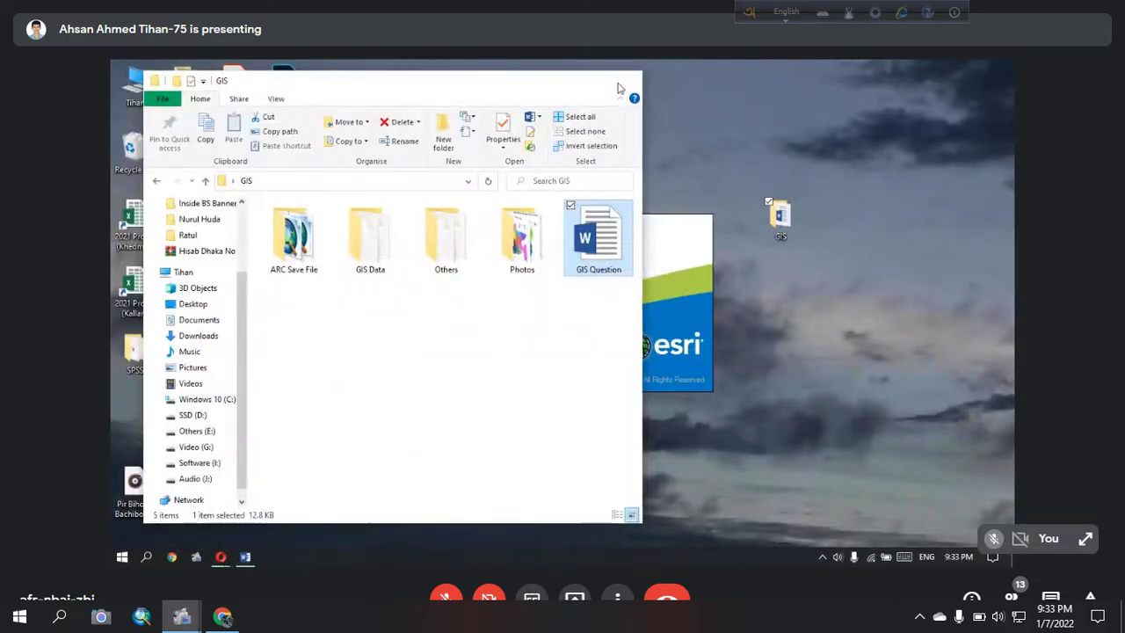
click(625, 80)
click(247, 557)
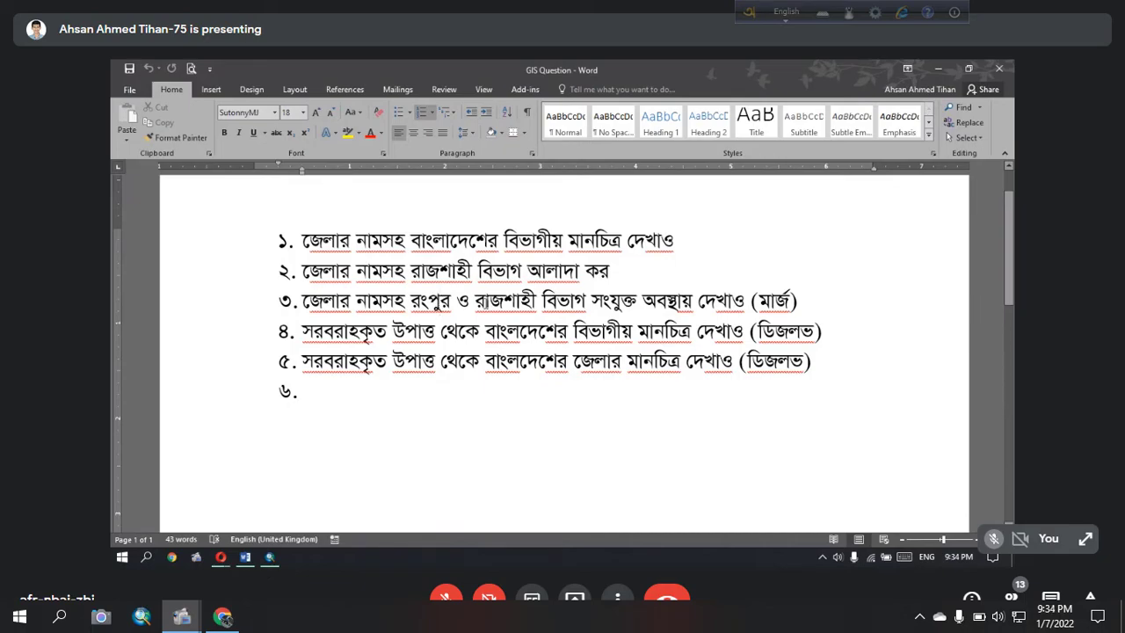
click(515, 300)
key(Right)
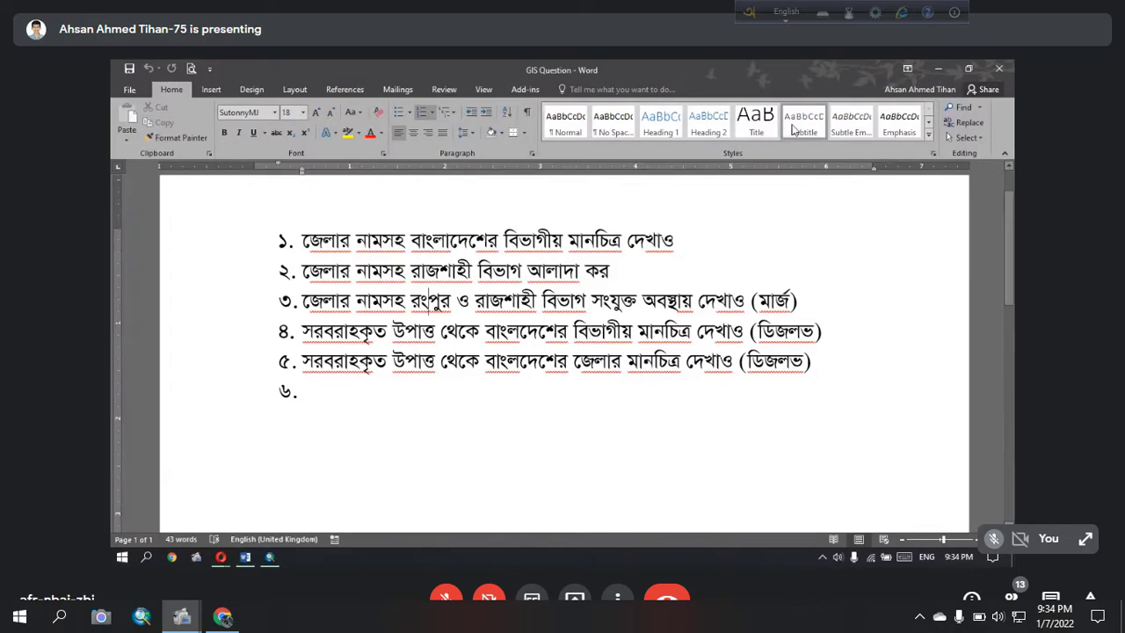
Step: Minimize the Word document and switch to the untitled ArcMap document
click(931, 70)
click(732, 425)
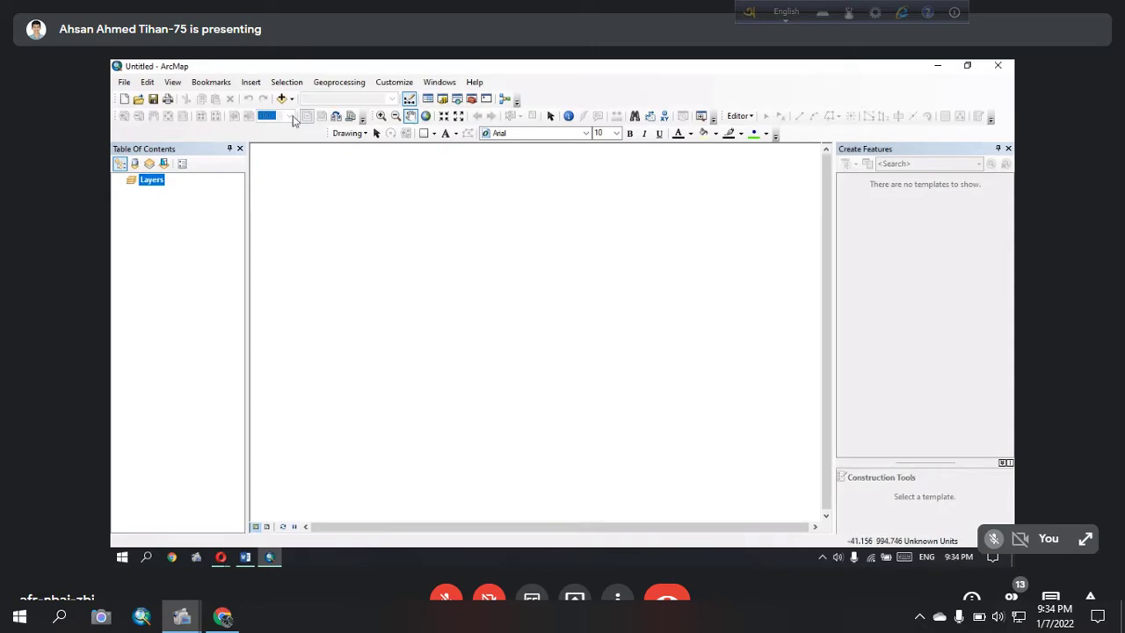
click(252, 84)
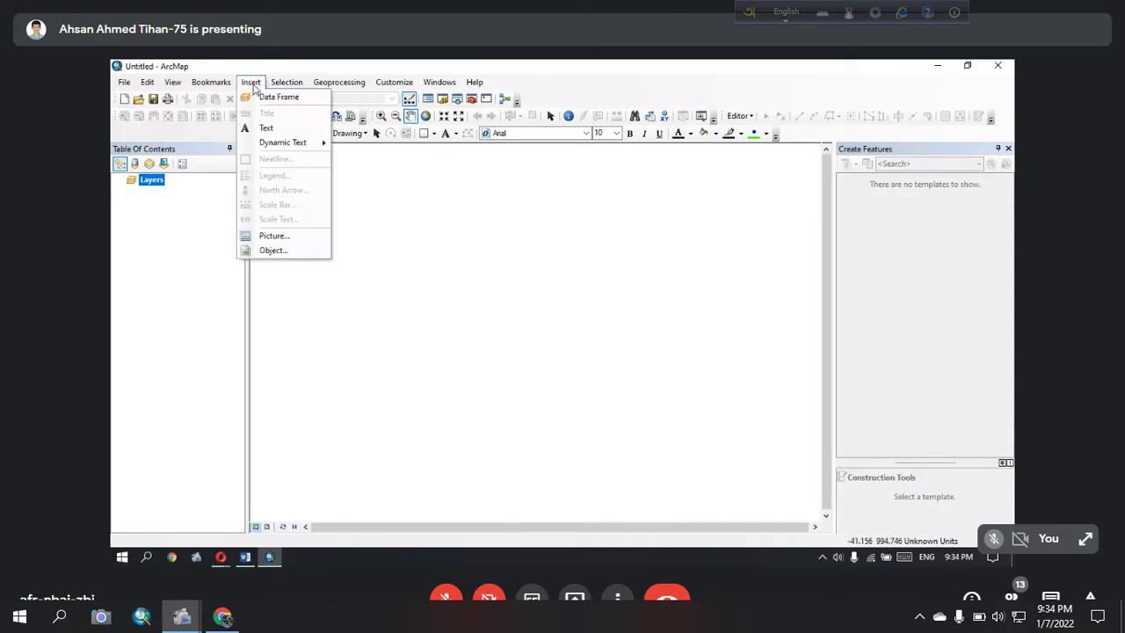
click(252, 84)
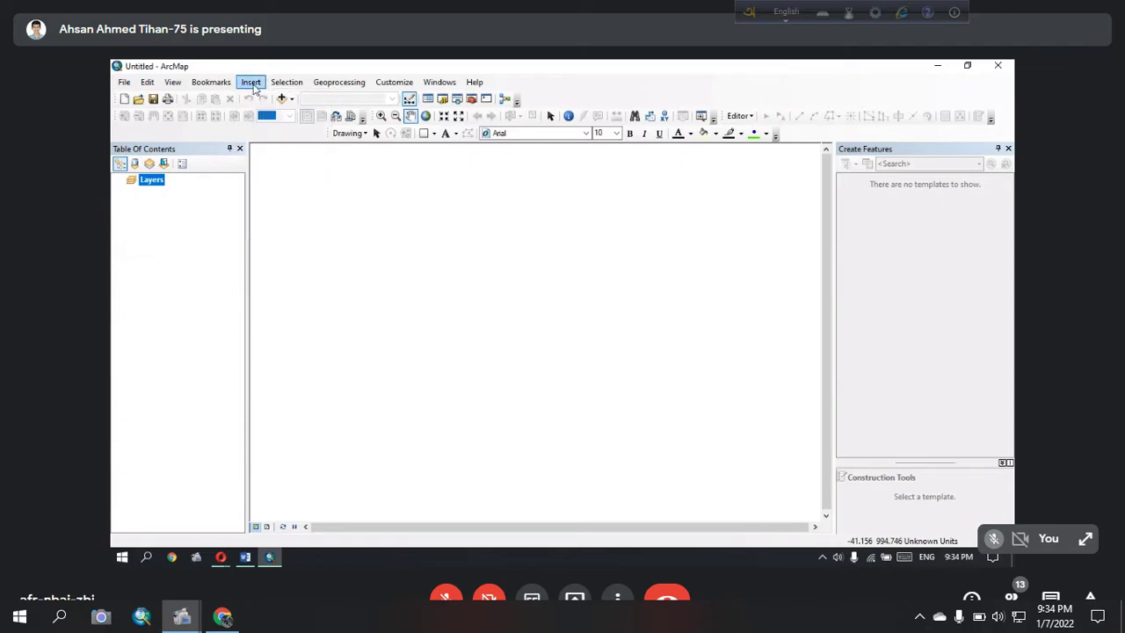
click(940, 68)
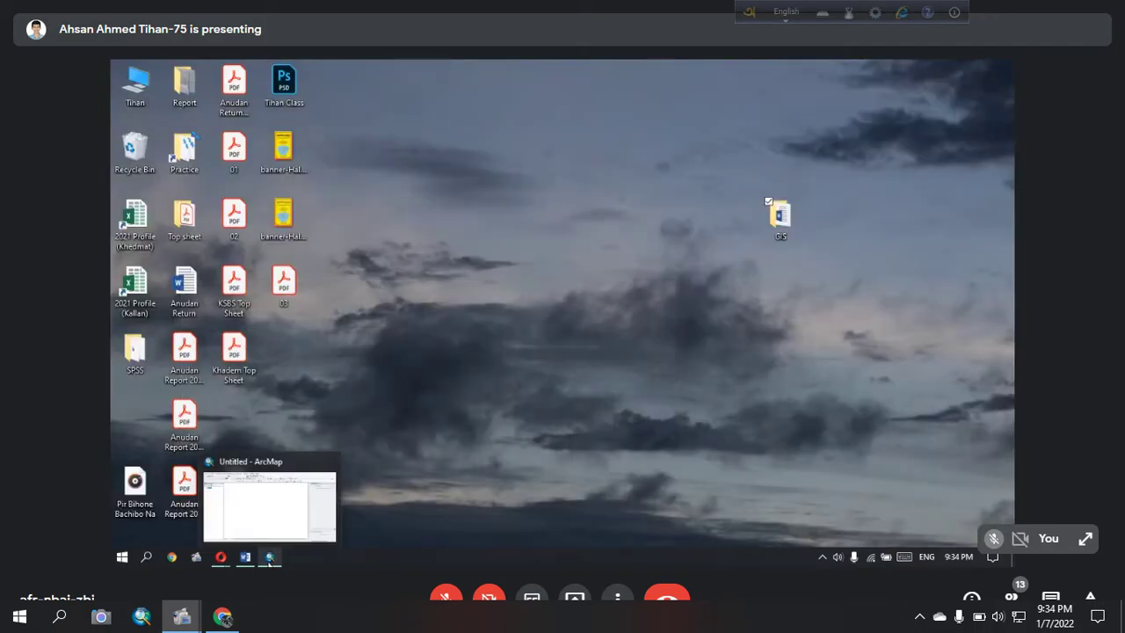
click(270, 560)
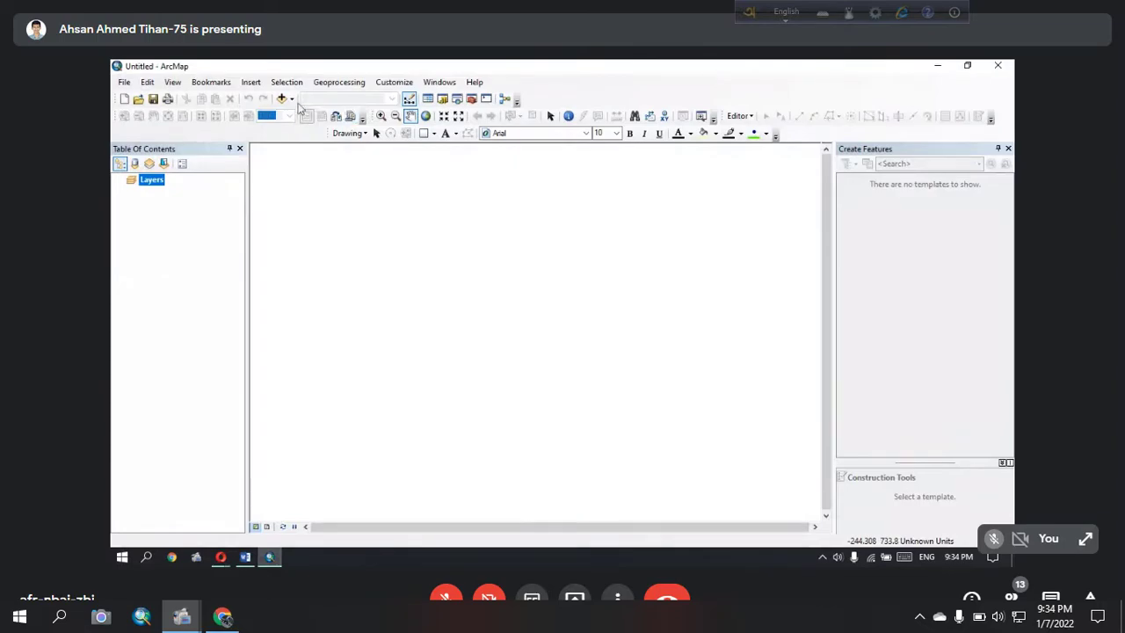
Step: Add the shapefile bgd_admbnda_adm3_bbs_20180410.shp from the GIS Data folder to the map
click(281, 99)
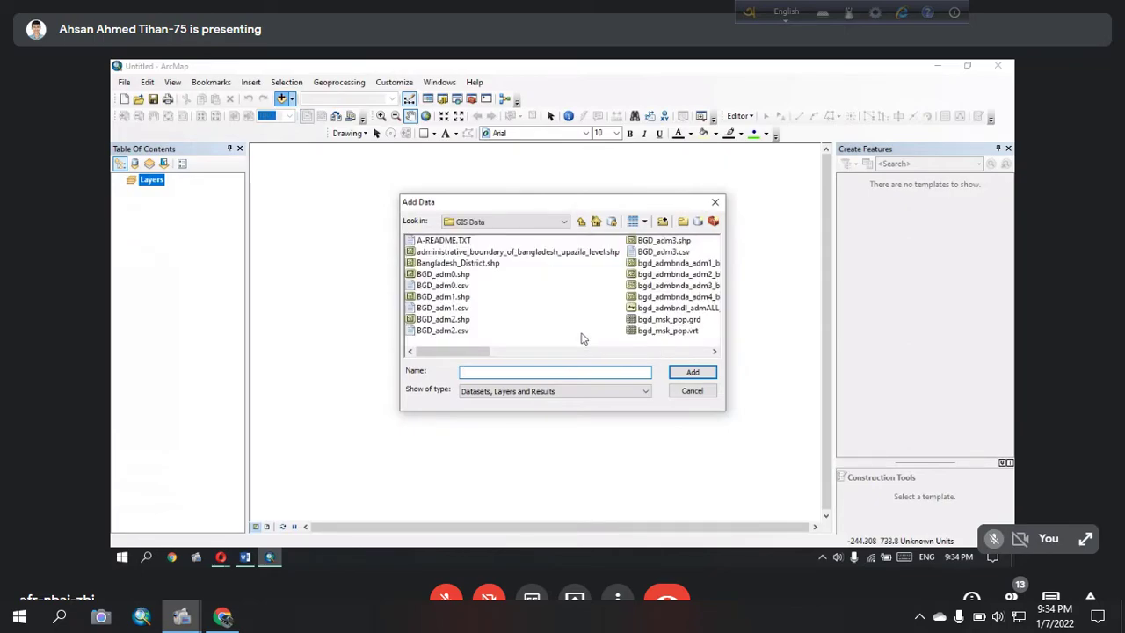
click(505, 353)
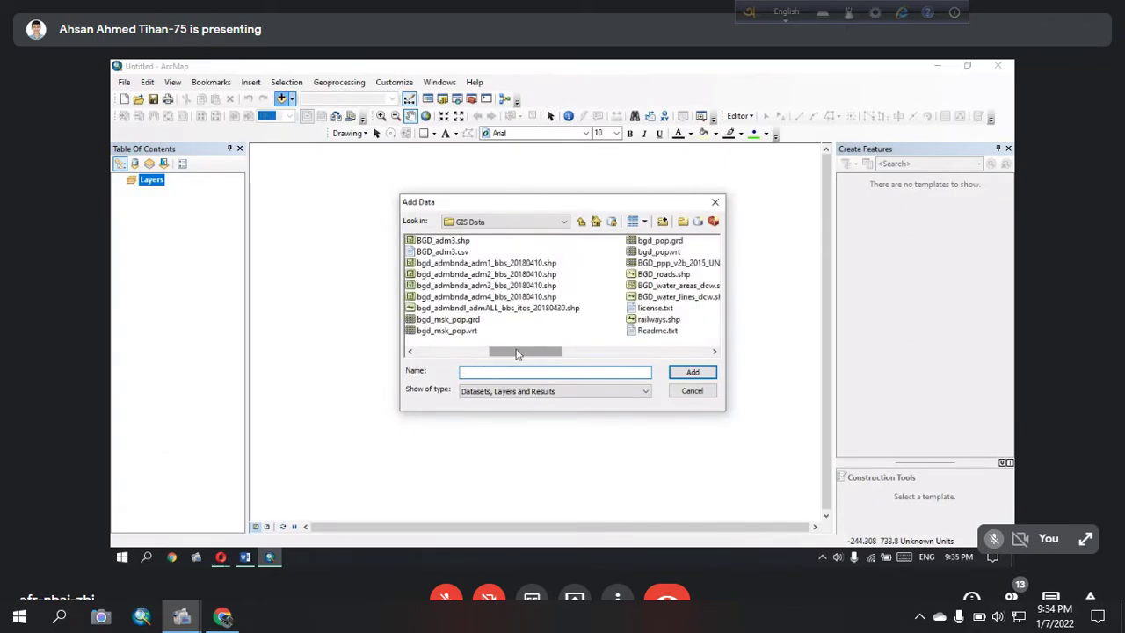
click(492, 286)
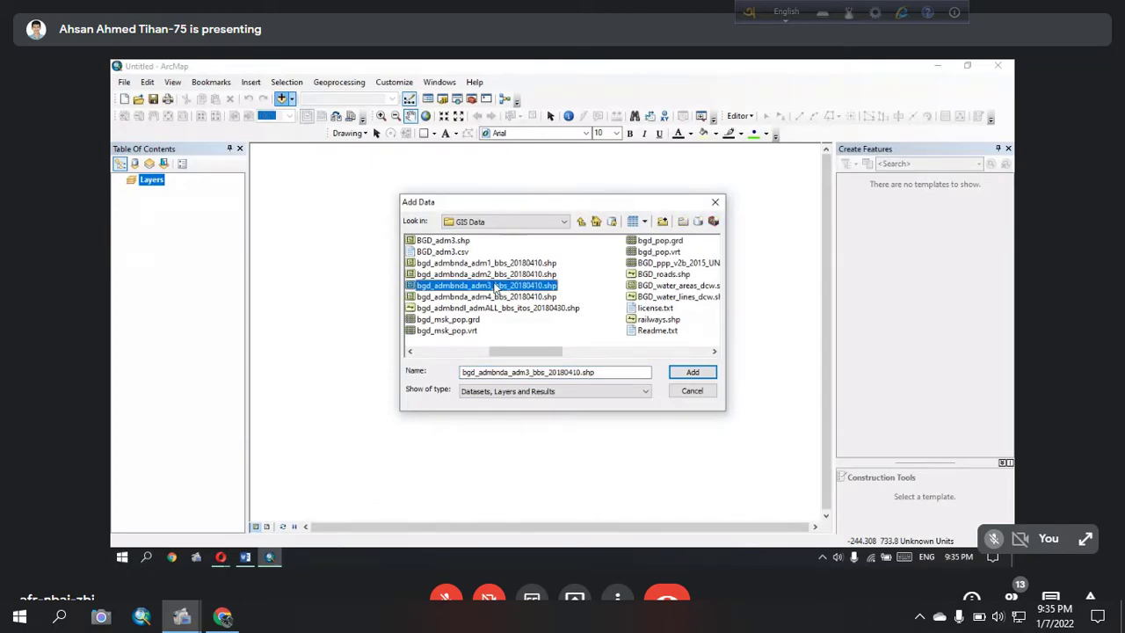
click(696, 373)
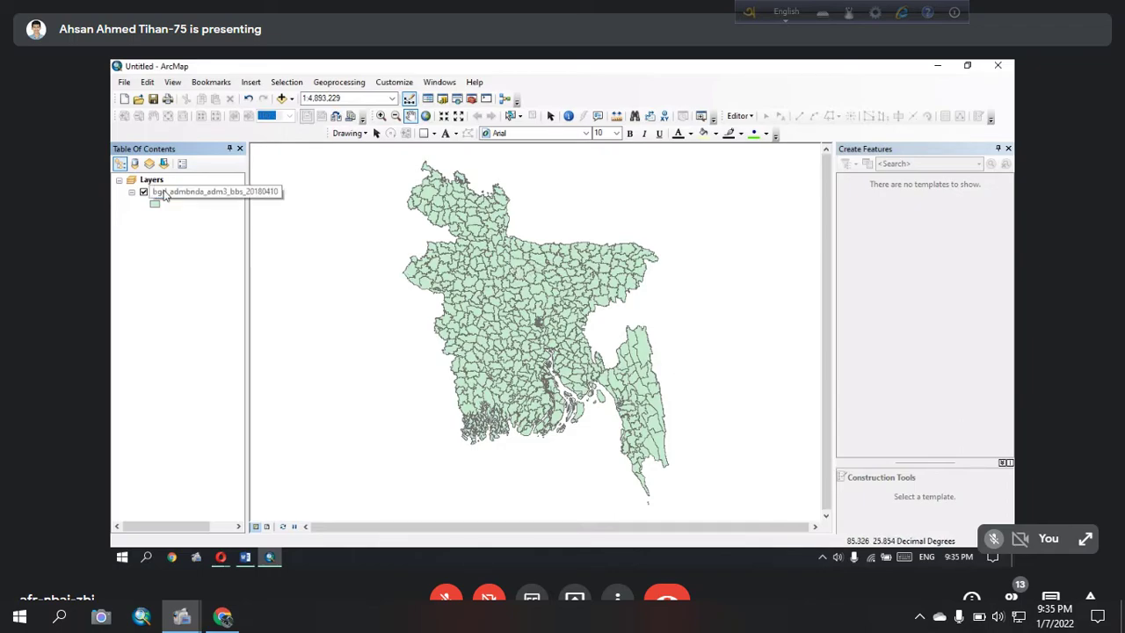
Step: Examine the attribute table of the adm3 boundary layer across to its last fields, and close the table
click(197, 201)
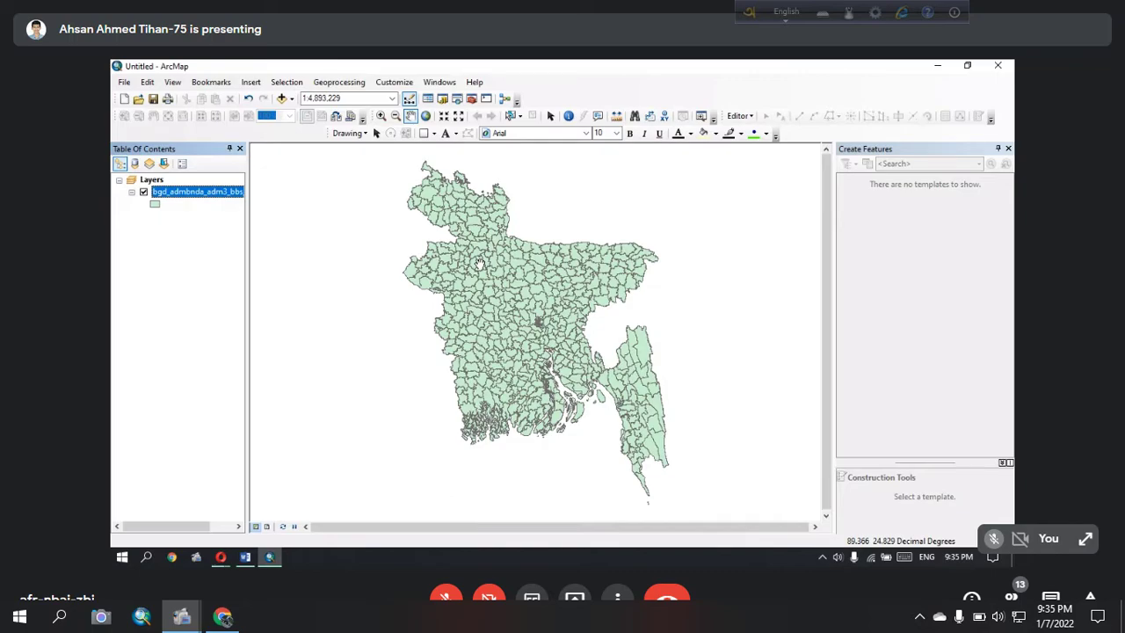
right_click(218, 191)
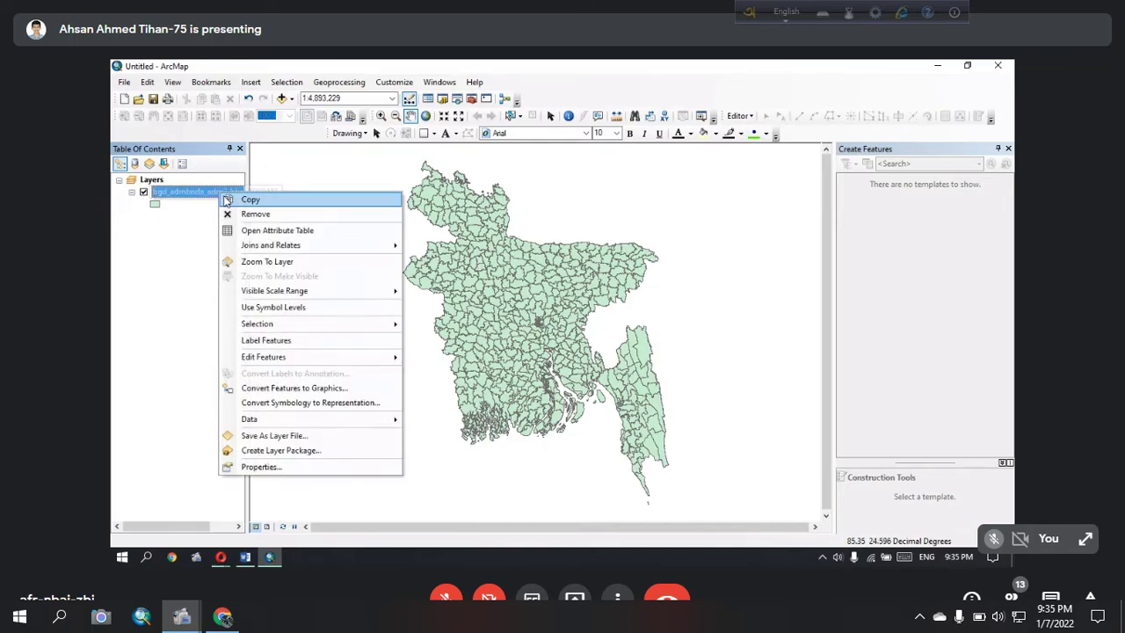
click(239, 227)
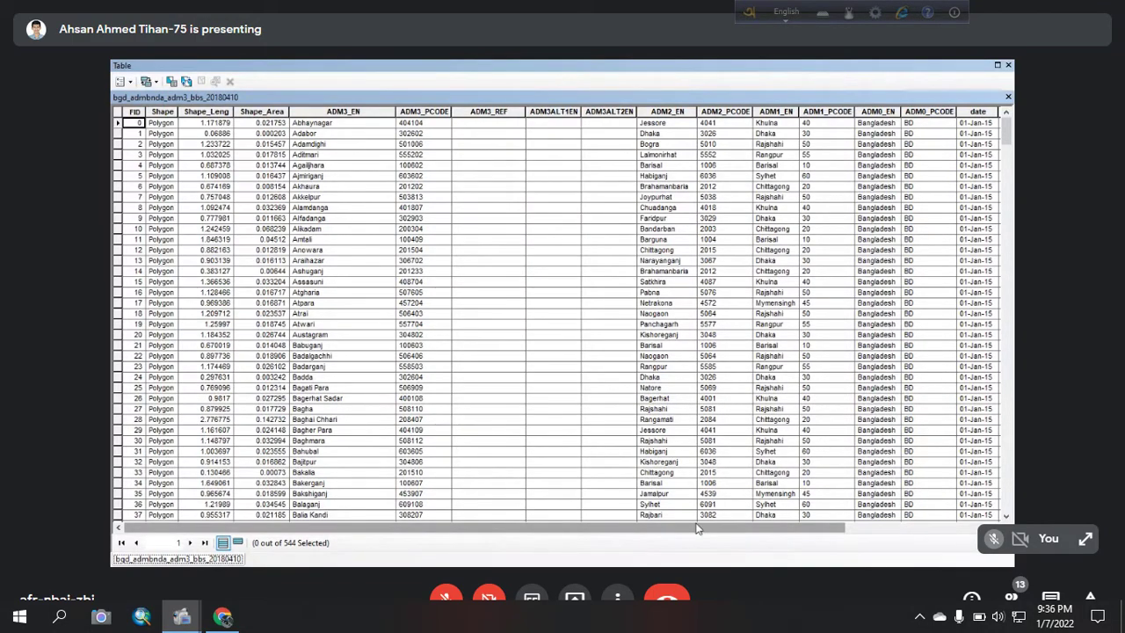
drag(696, 527, 950, 533)
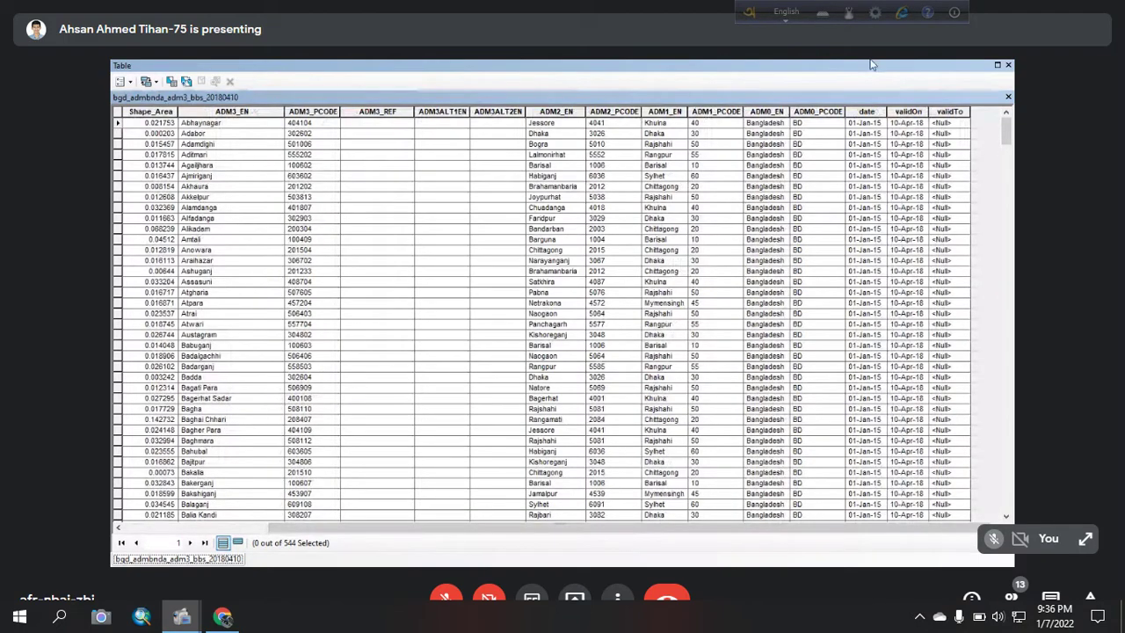
click(1008, 64)
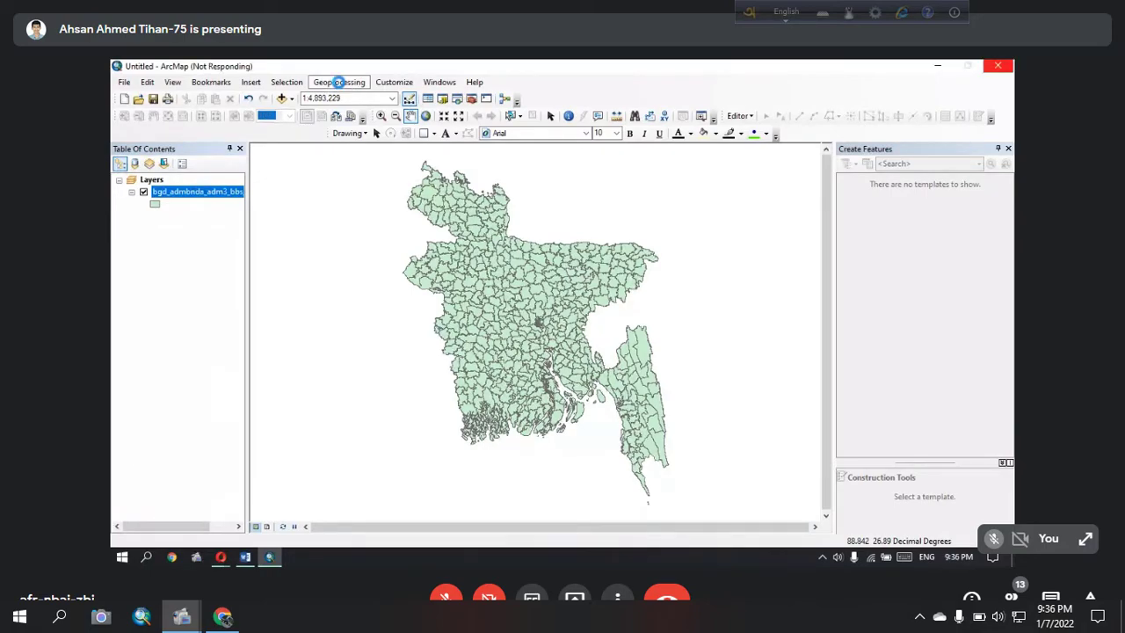
click(314, 117)
click(338, 82)
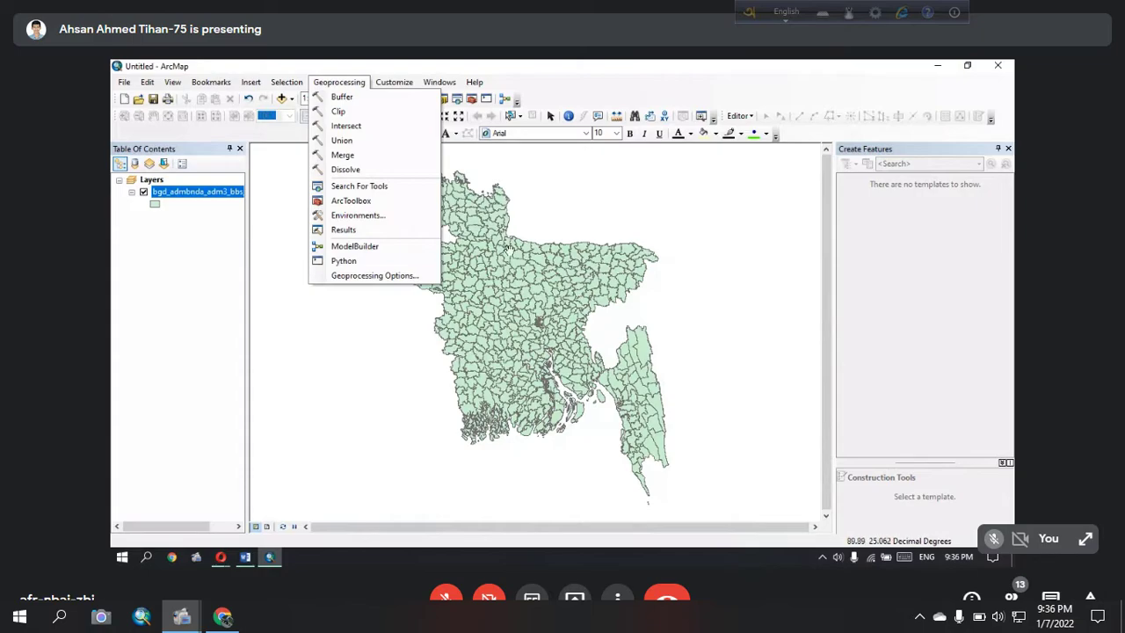
click(290, 333)
key(Left)
key(Left)
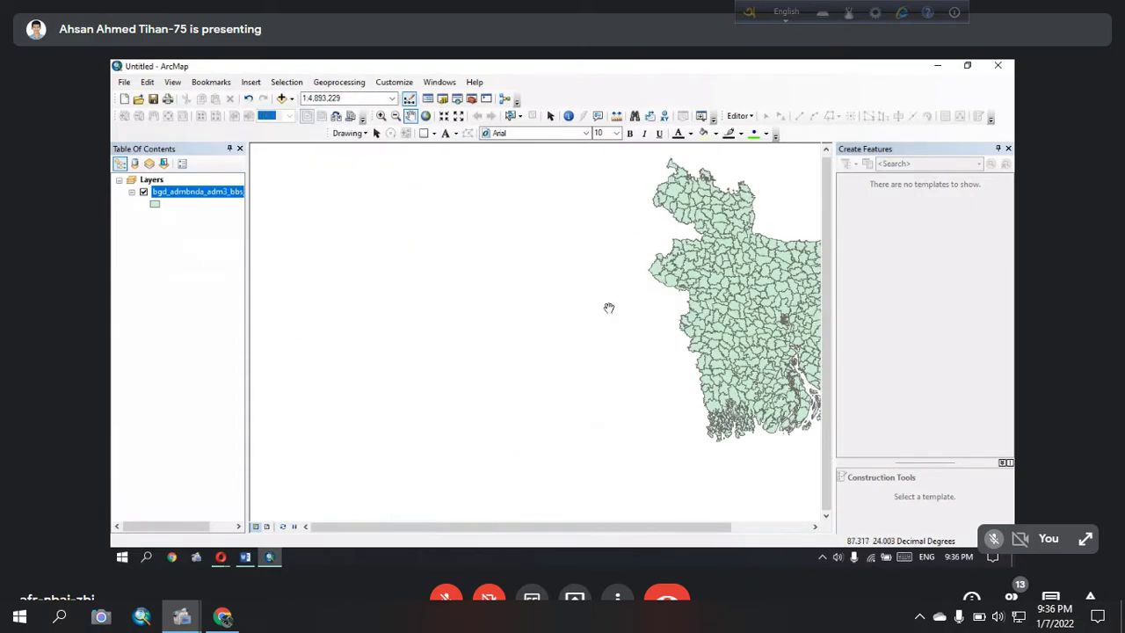
drag(540, 294, 466, 319)
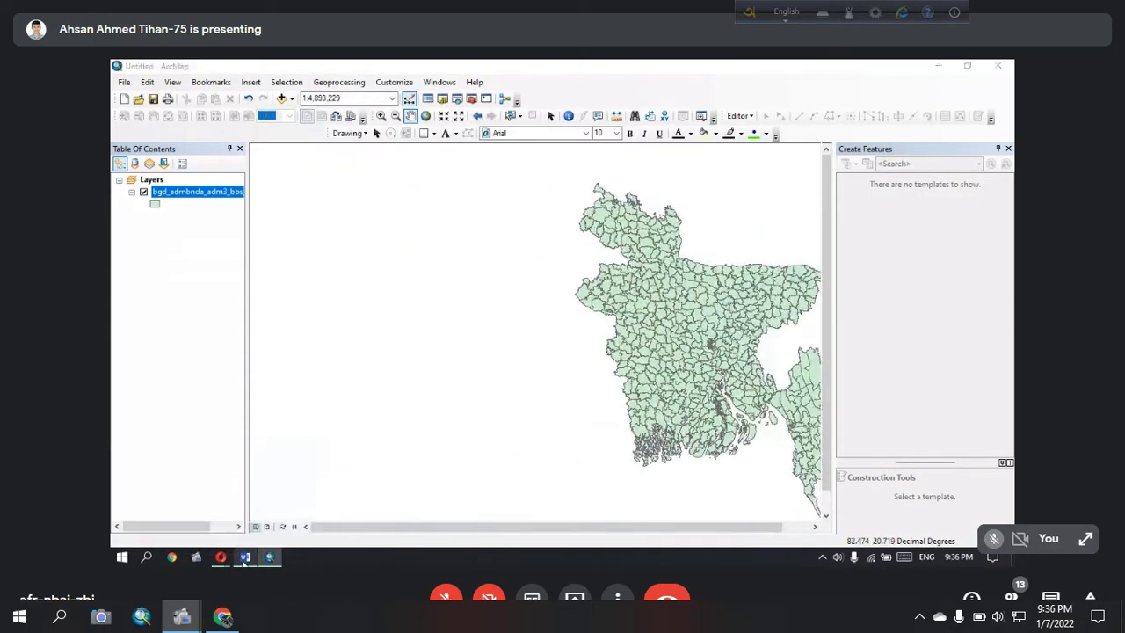
Step: Switch to the GIS Question document in Word, highlight and read the fifth task, and return to ArcMap
click(245, 556)
click(958, 96)
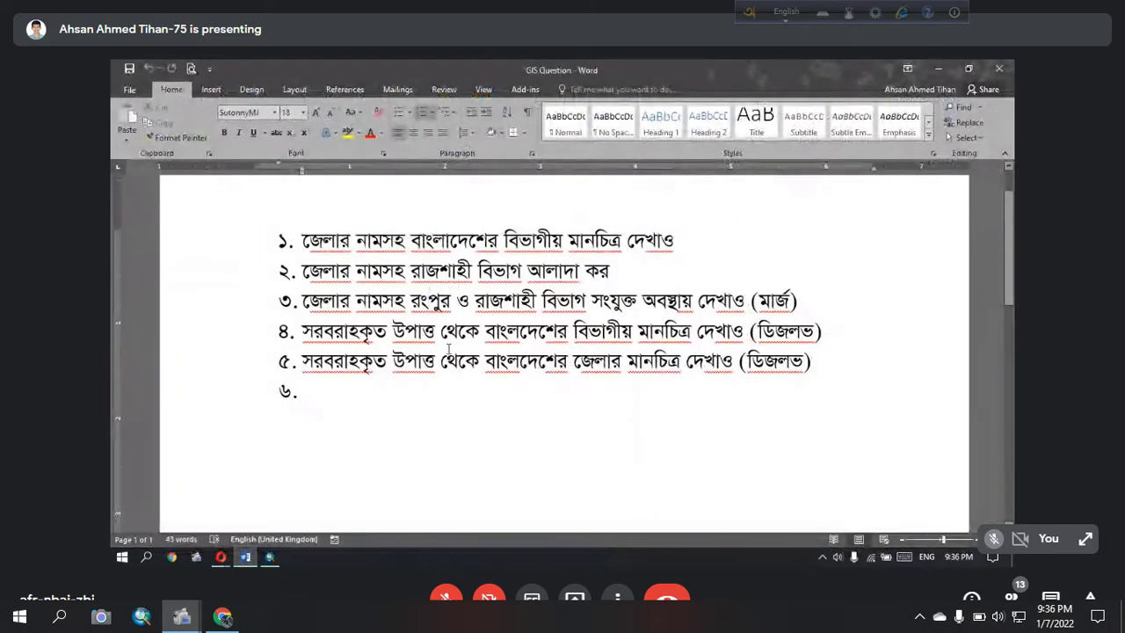
drag(303, 361, 803, 363)
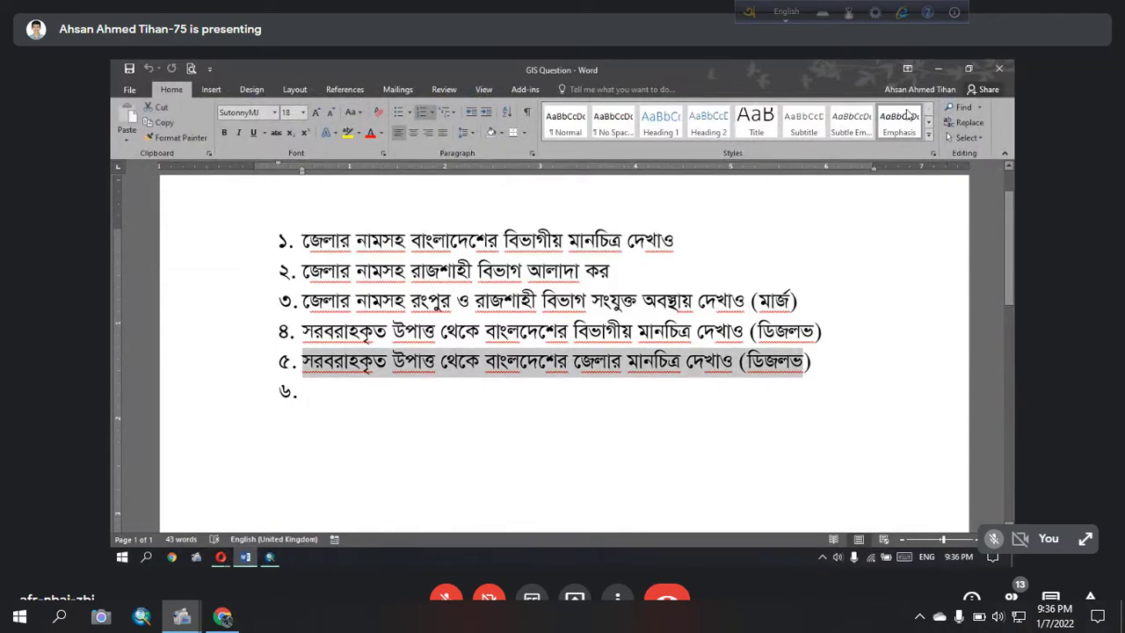
click(939, 68)
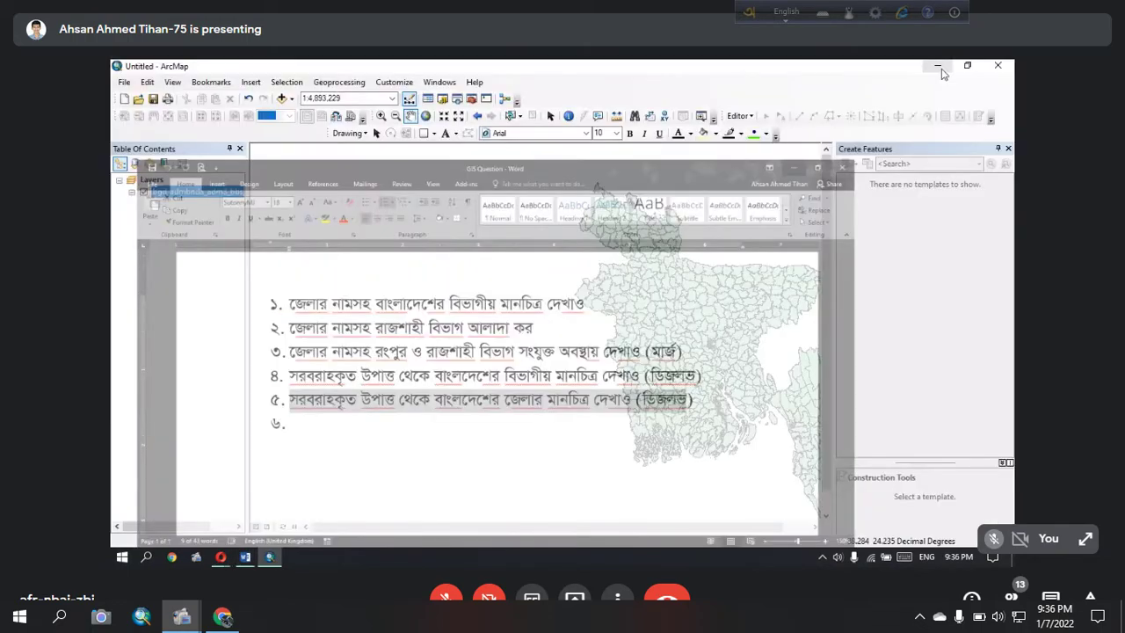
Step: Start the Dissolve geoprocessing tool with bgd_admbnda_adm3_bbs_20180410 as its input features
drag(694, 287, 568, 282)
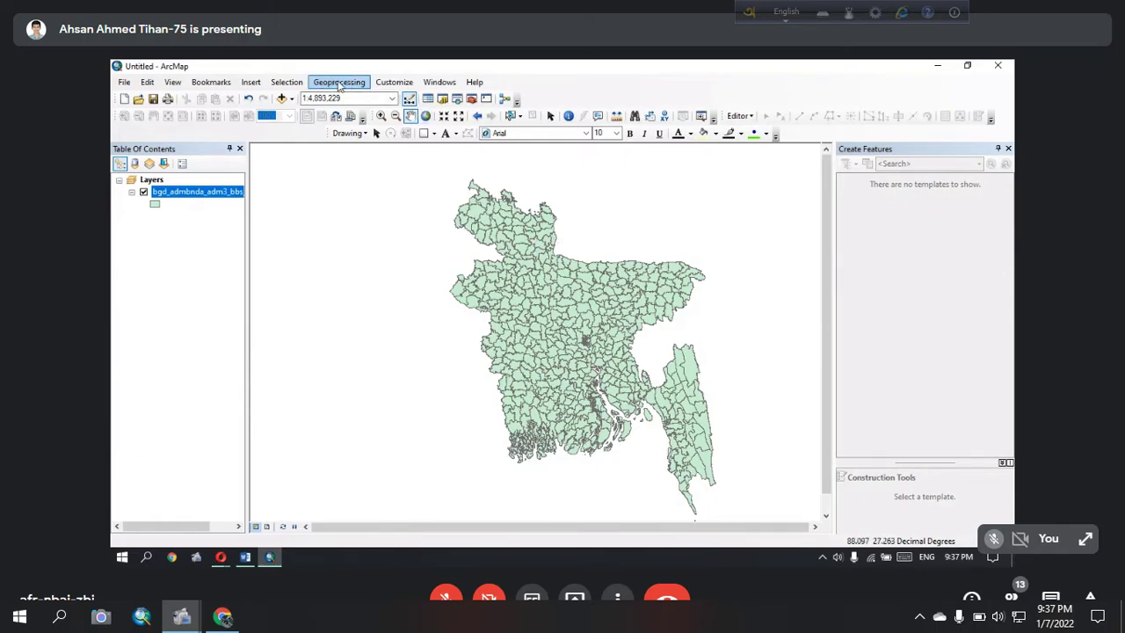
click(340, 83)
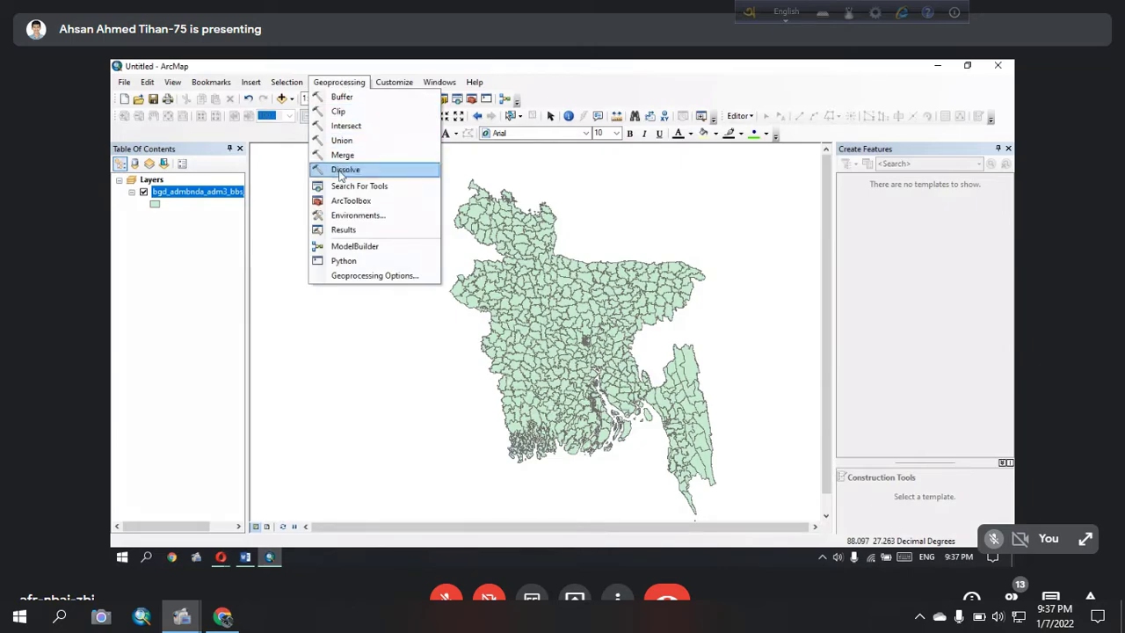
click(343, 170)
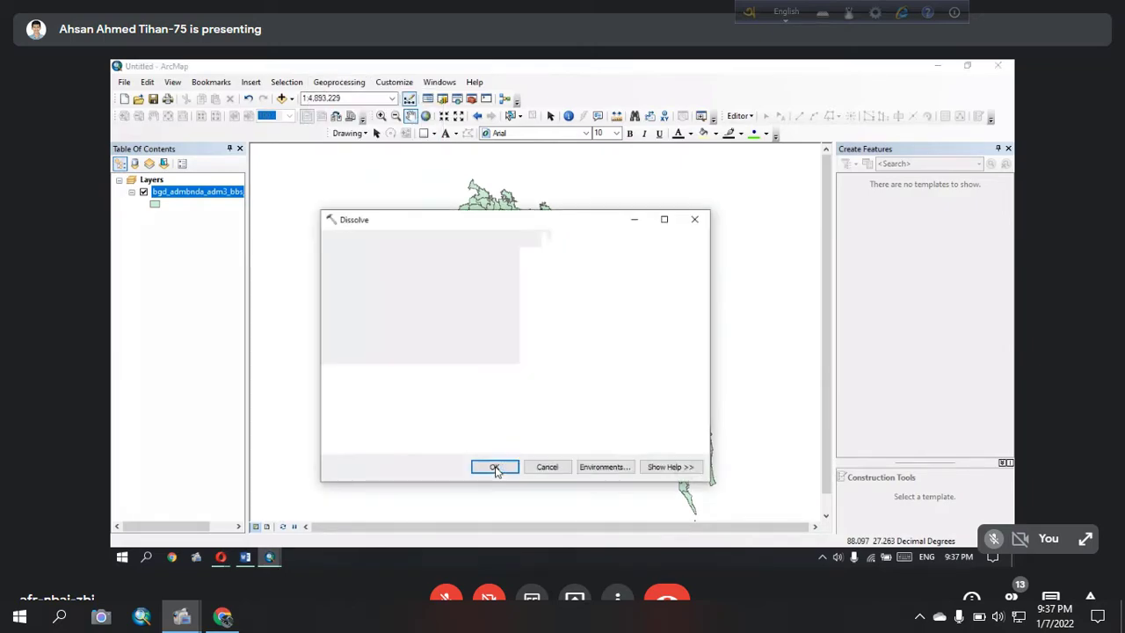
drag(418, 220, 436, 152)
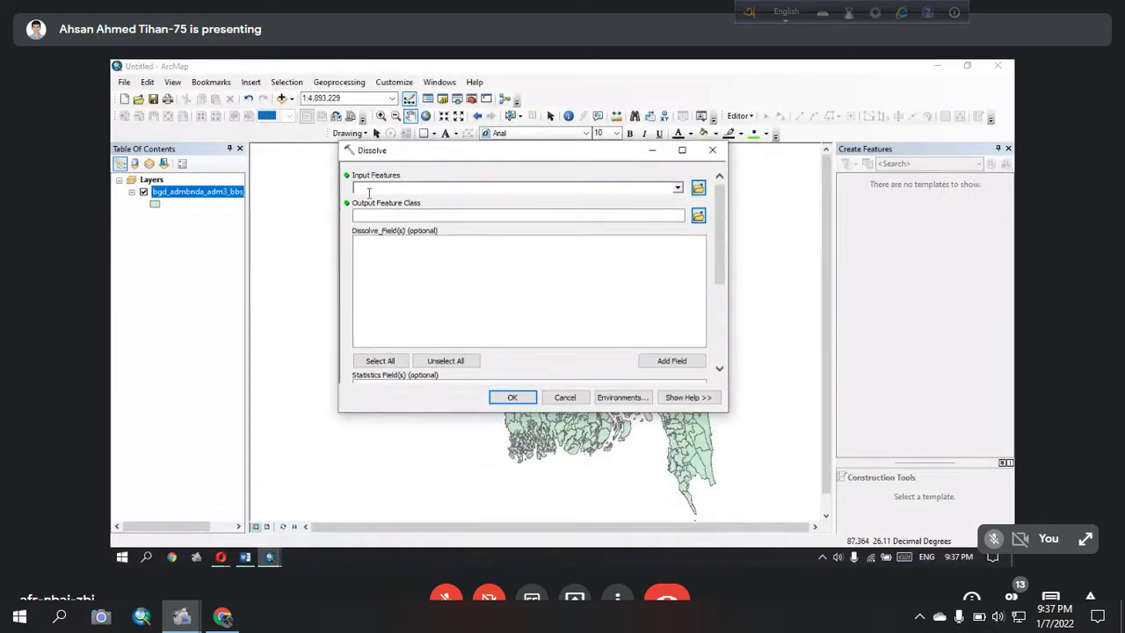
click(678, 189)
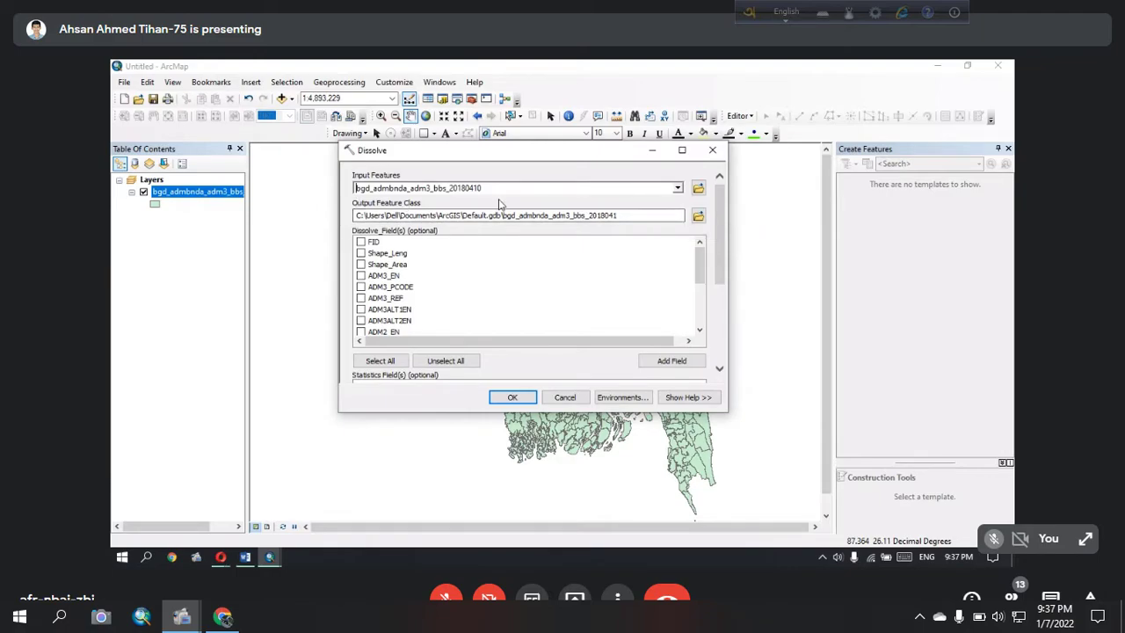
Step: Set the Dissolve output feature class to a shapefile named Dissolve DIS in the Others folder of the GIS directory
click(698, 217)
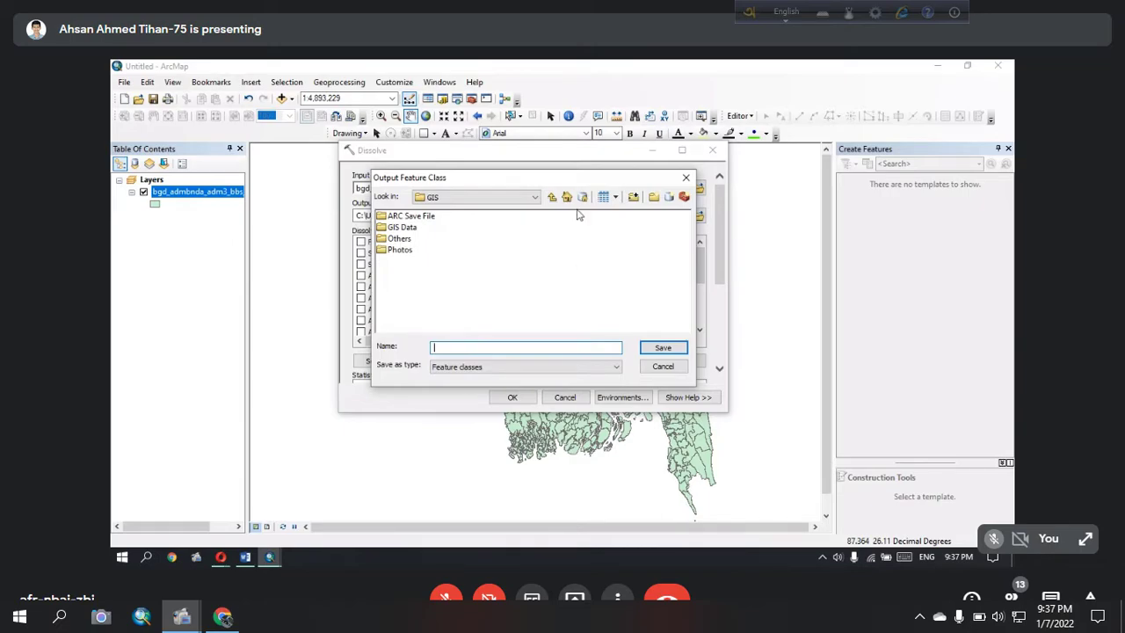
drag(555, 178, 652, 226)
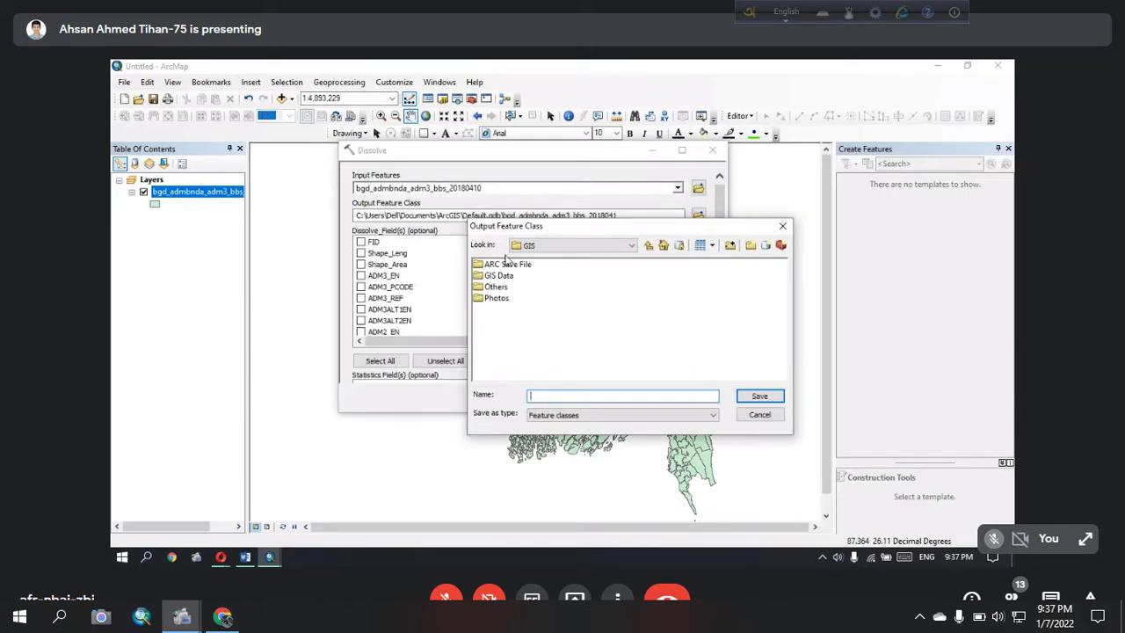
double_click(498, 286)
double_click(505, 286)
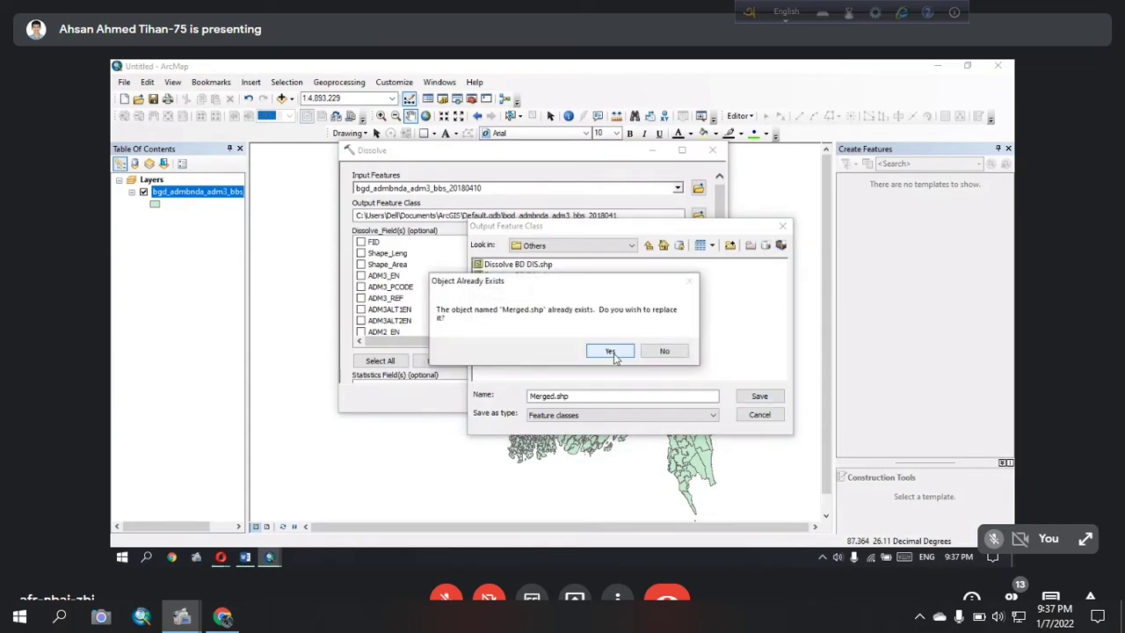
click(612, 351)
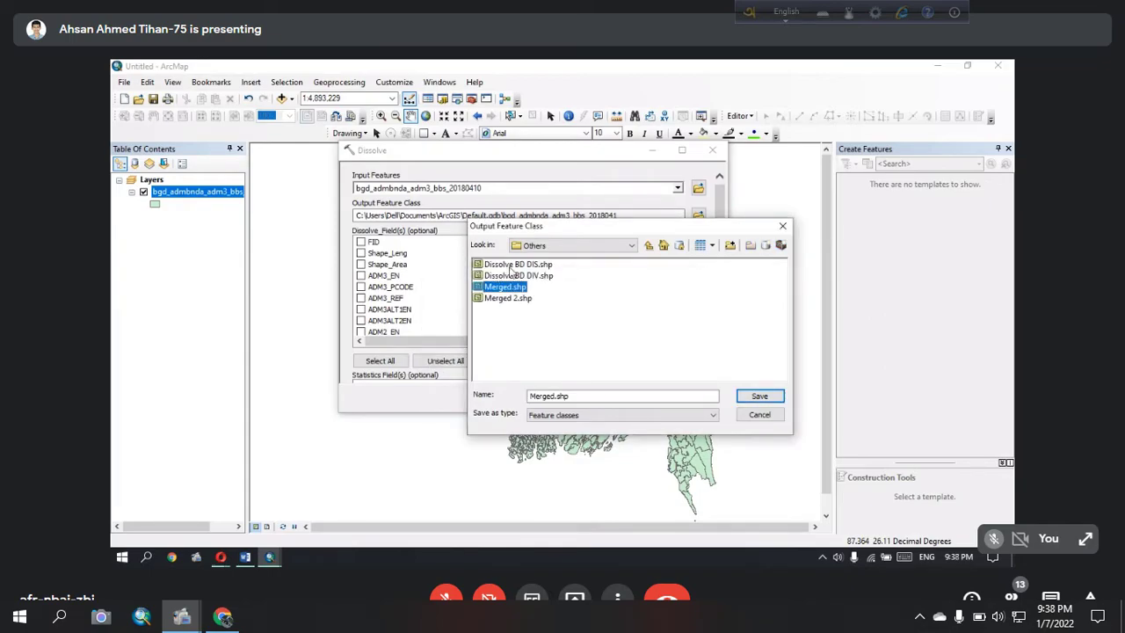
drag(584, 231, 571, 174)
double_click(581, 341)
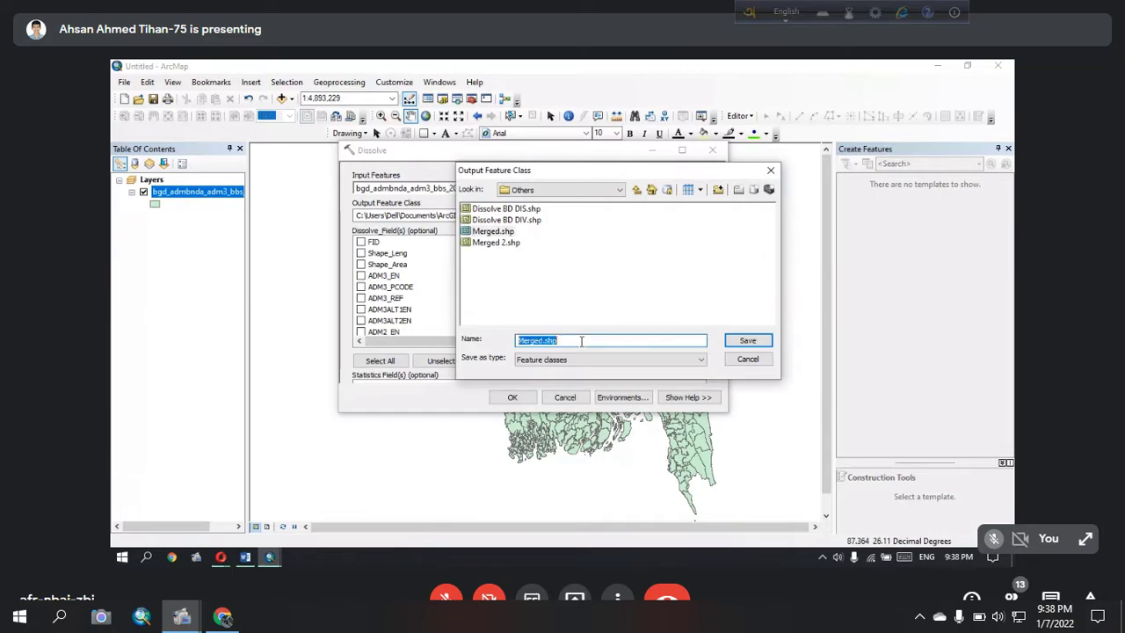
key(BackSpace)
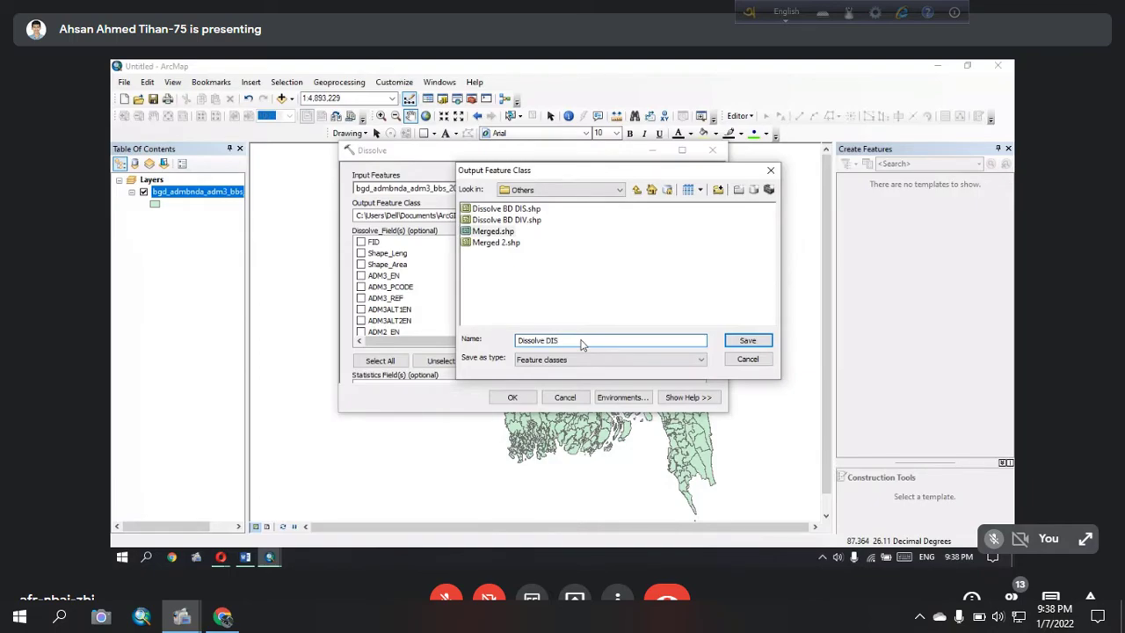
key(Return)
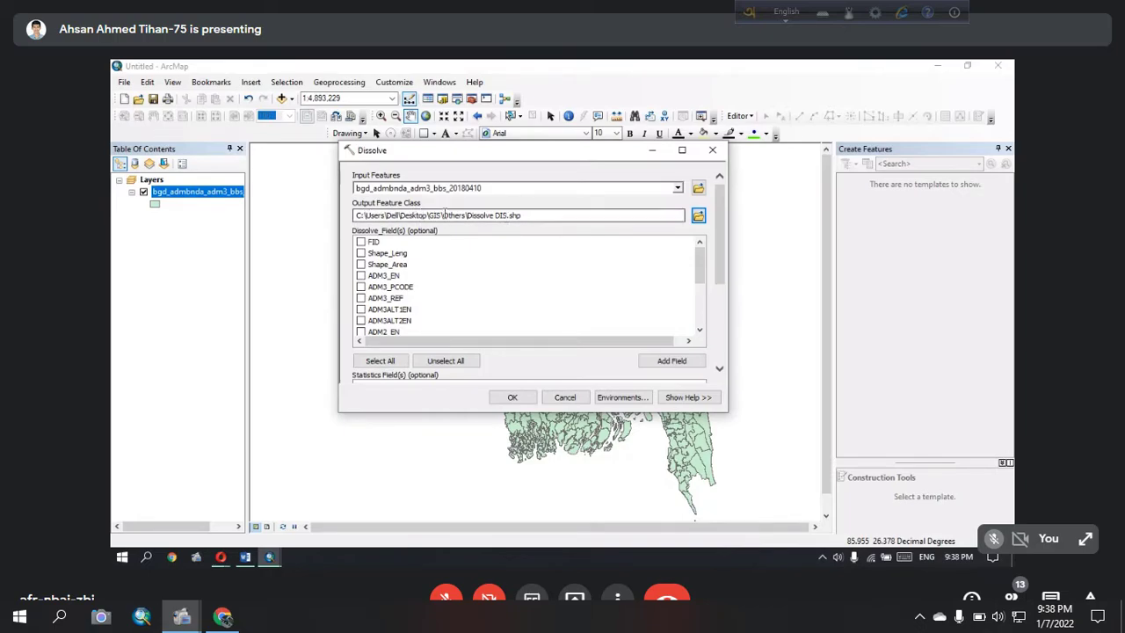
Step: Reopen the output feature class browser, go up from Others to C:\Users\Dell, and view the folder connection options
click(698, 216)
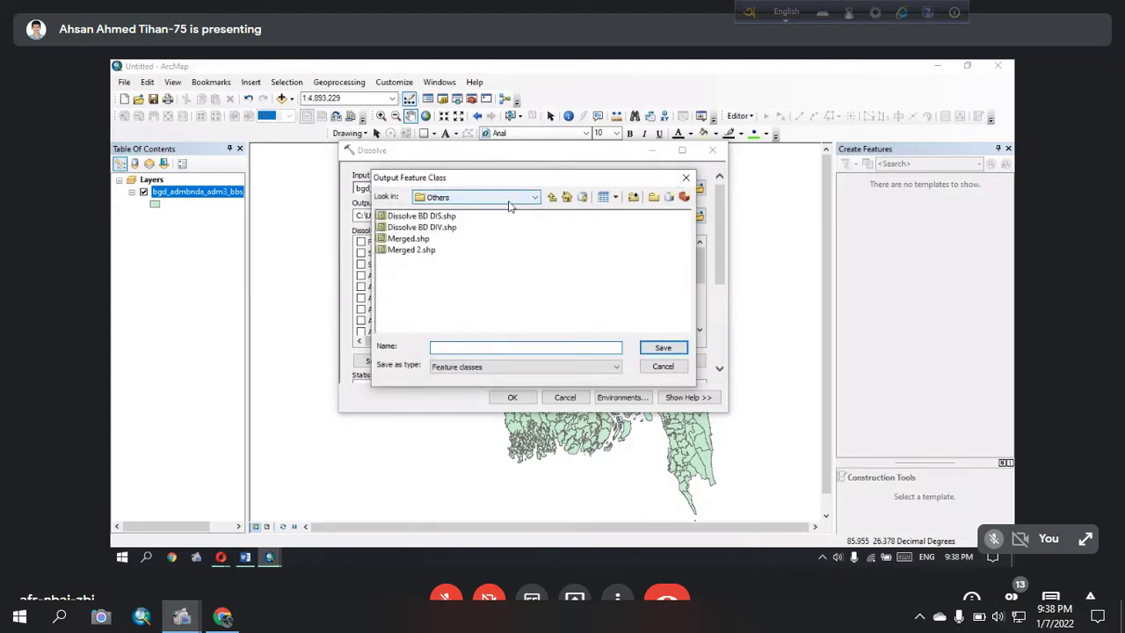
click(507, 205)
click(512, 209)
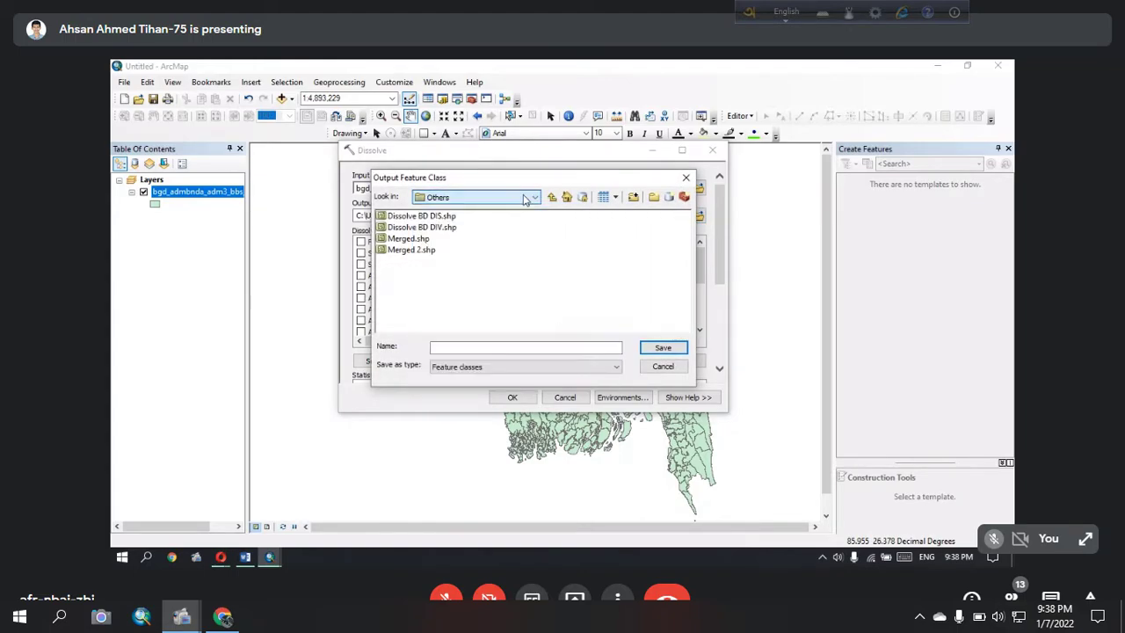
click(551, 197)
click(551, 196)
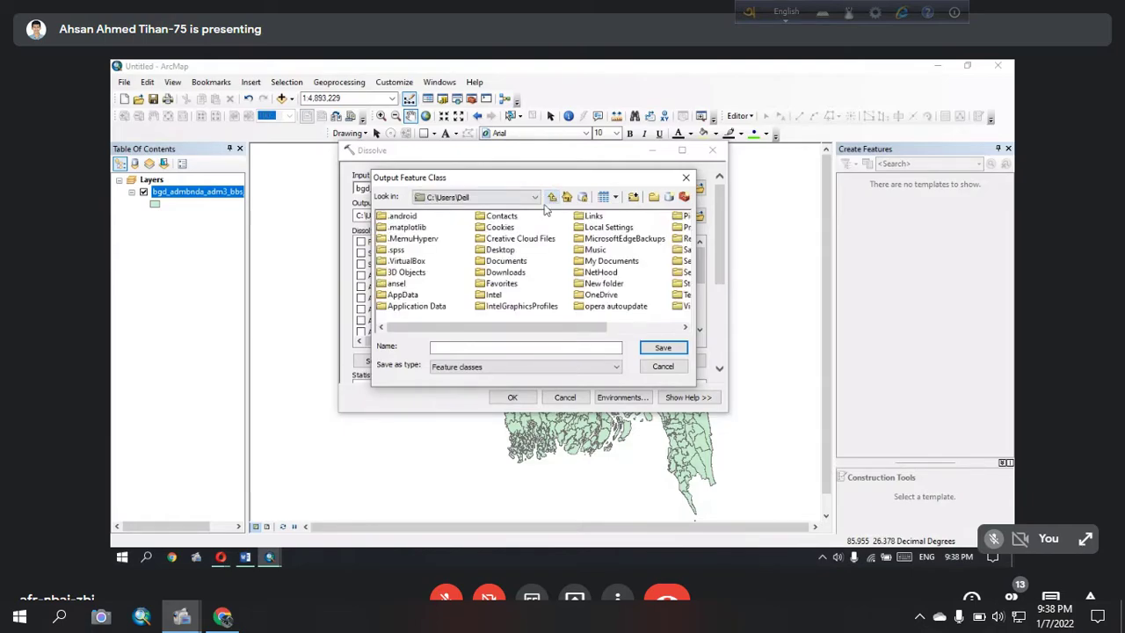
click(633, 197)
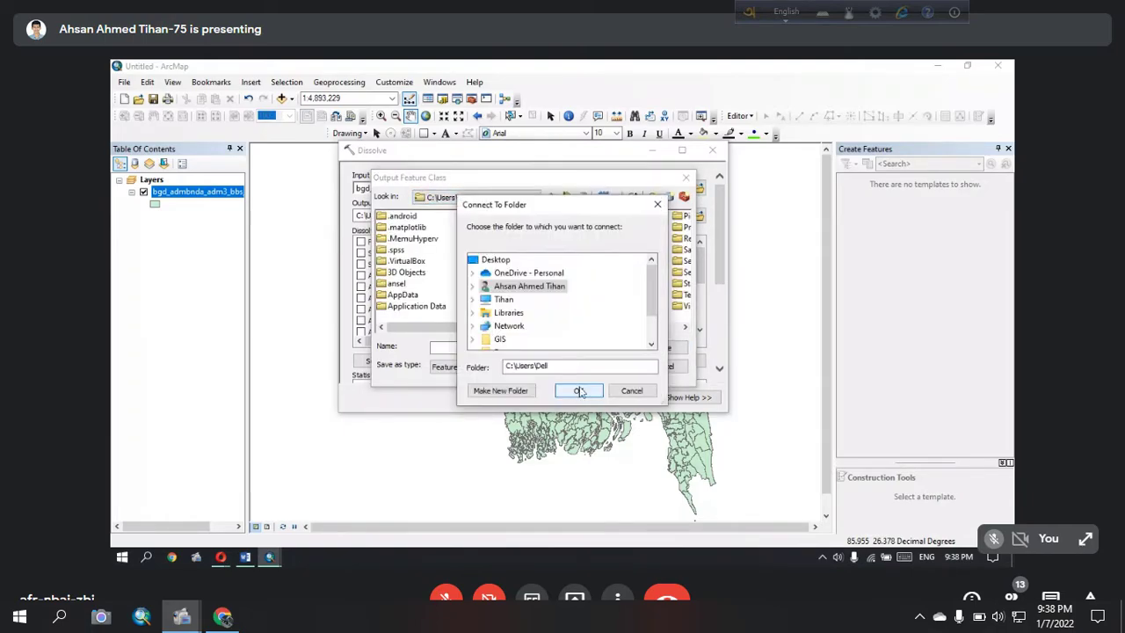
click(659, 204)
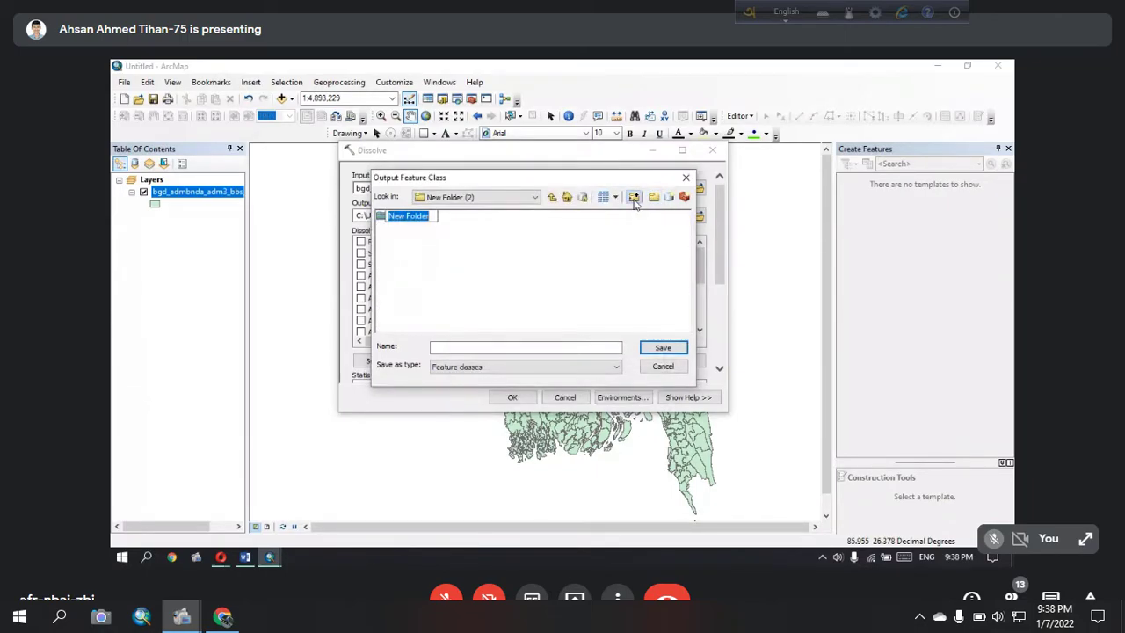
Step: Connect the GIS folder as a data location from the output feature class browser
click(633, 197)
scroll(527, 312, down, 1)
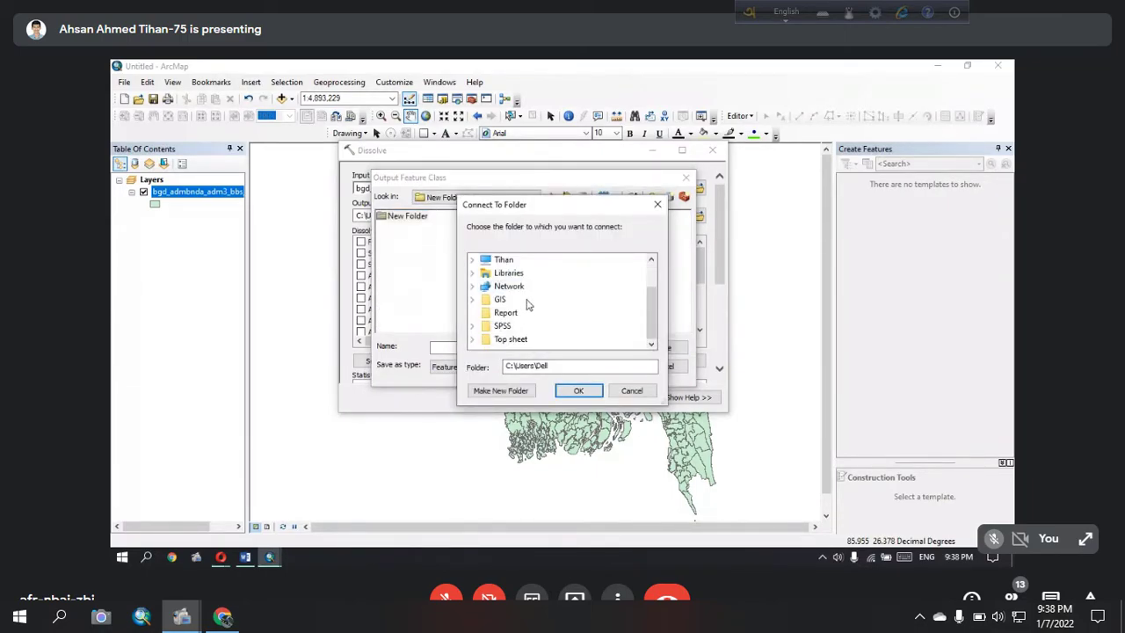
scroll(525, 312, up, 1)
scroll(499, 325, down, 1)
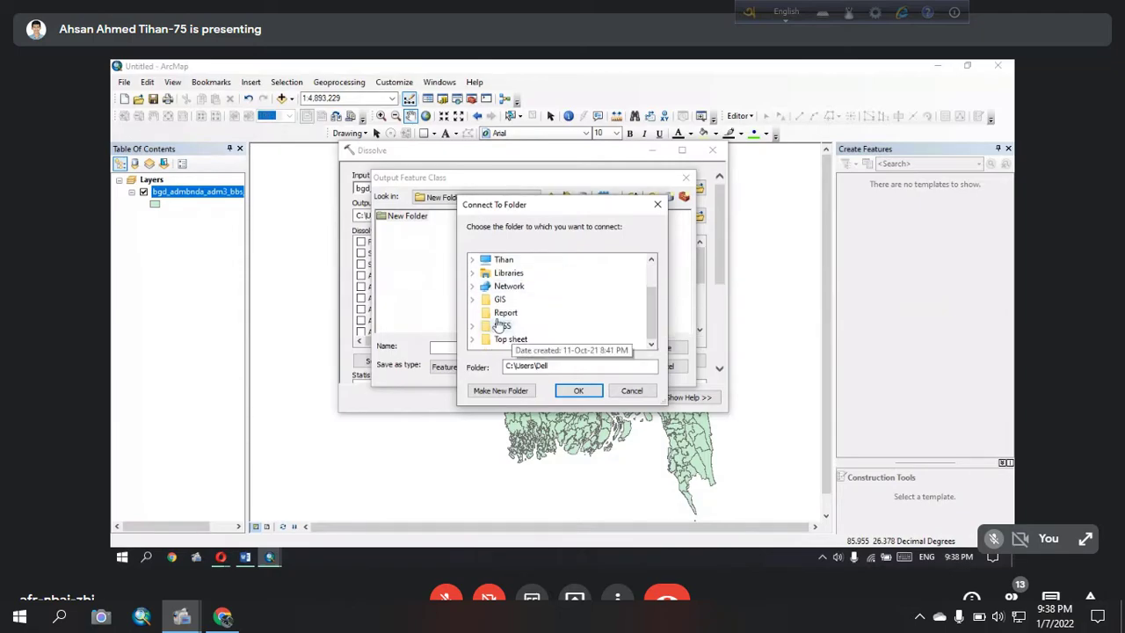
double_click(499, 298)
click(573, 392)
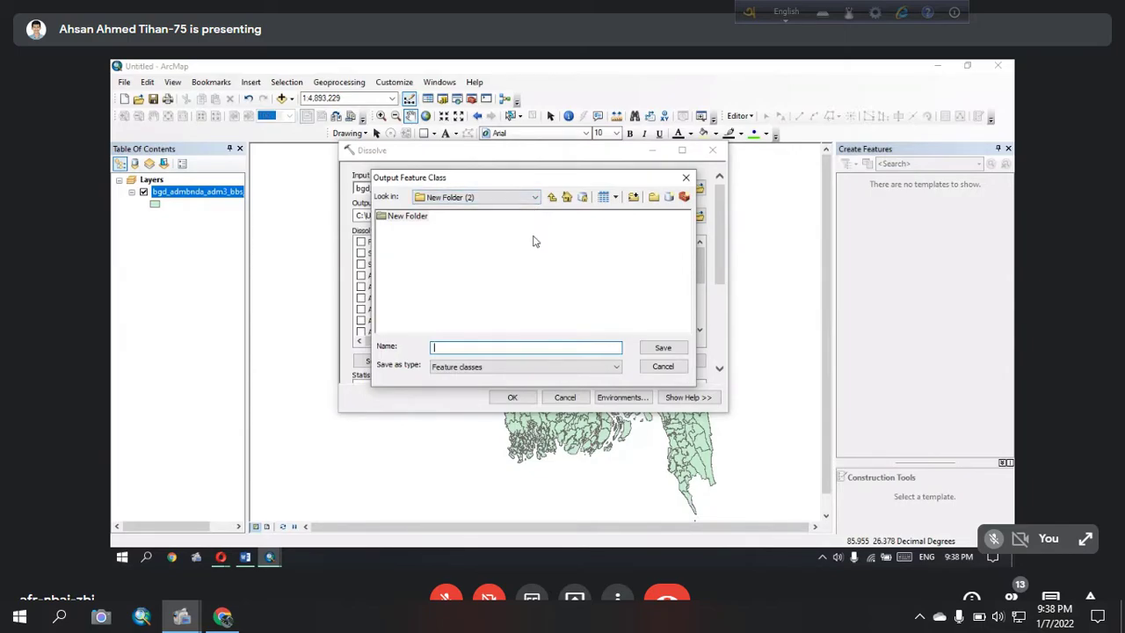
Step: Browse from the output feature class dialog to the Others folder inside C:\Users\Dell\Desktop\GIS
click(535, 199)
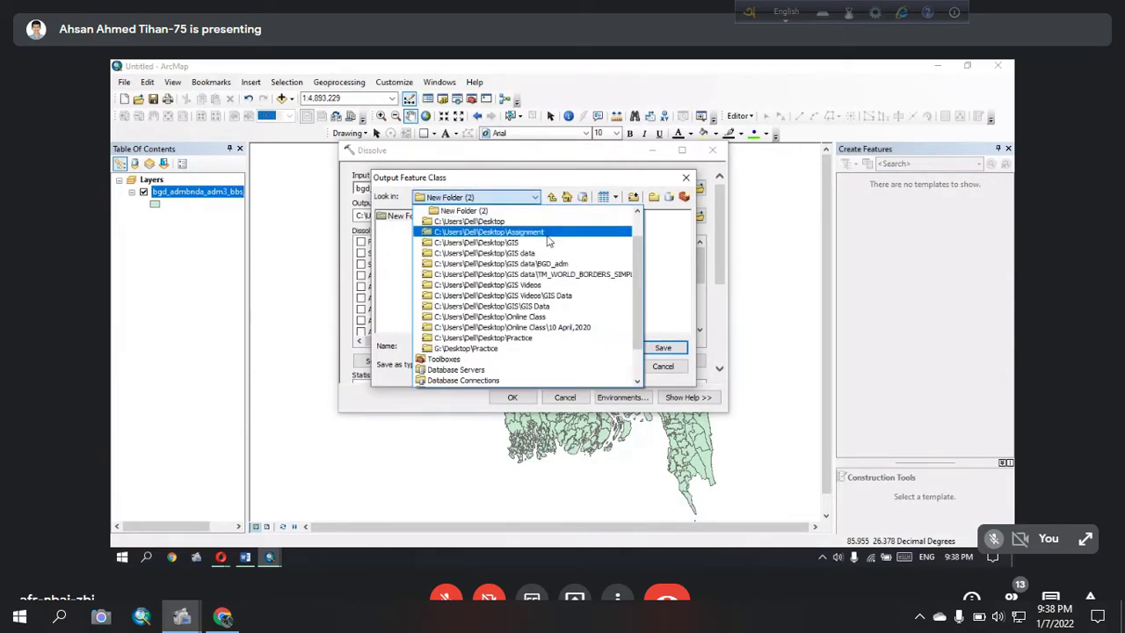
click(544, 232)
click(527, 197)
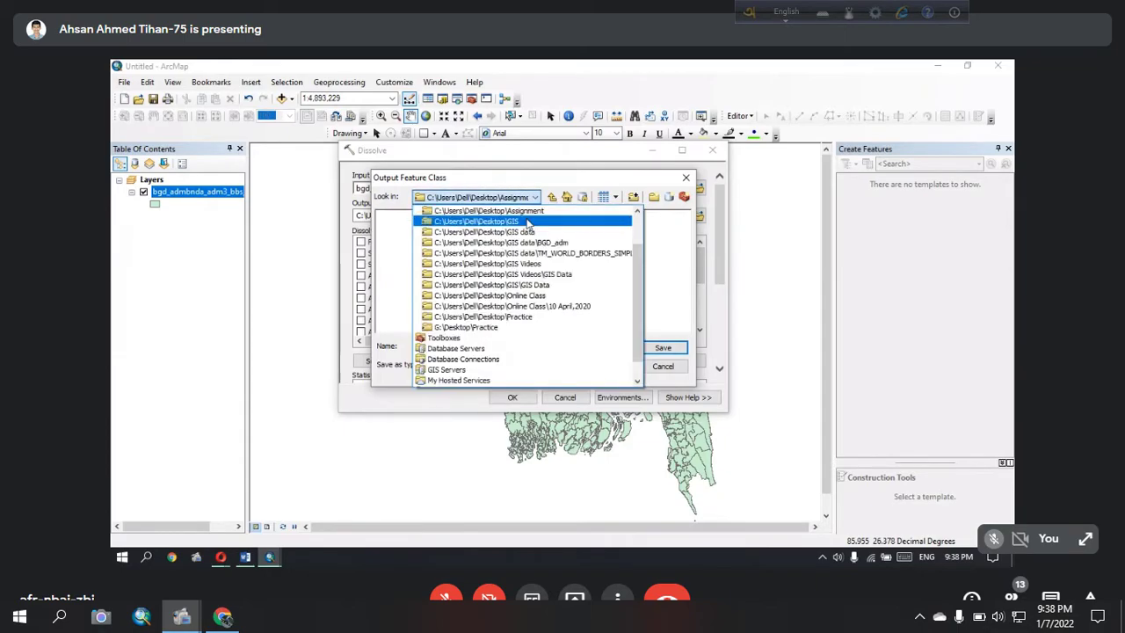
click(528, 222)
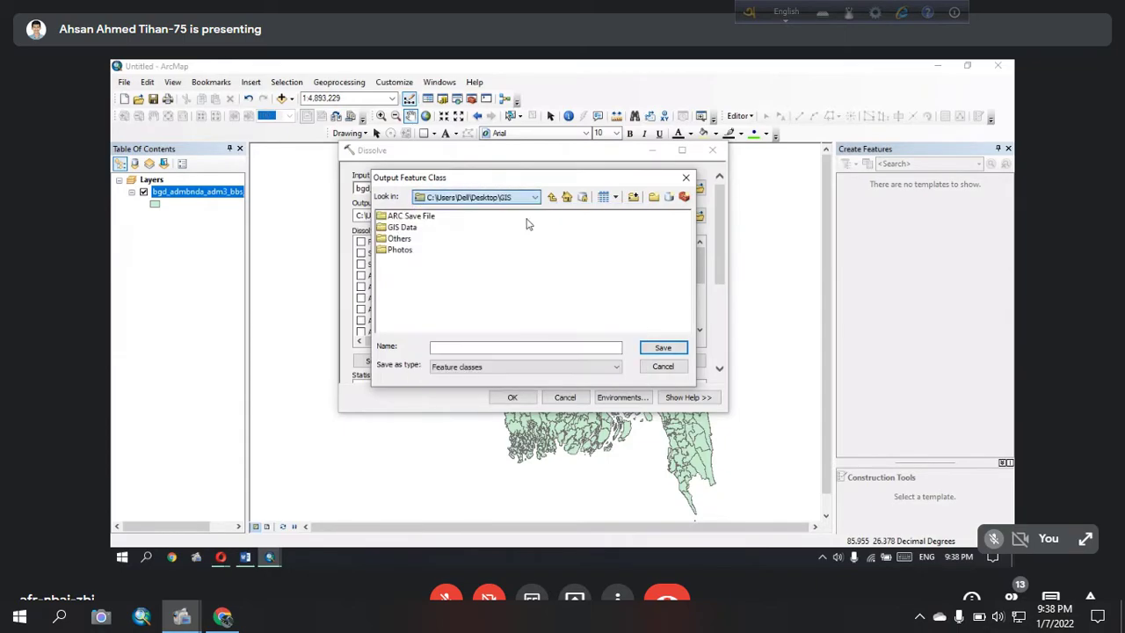
click(399, 239)
double_click(398, 239)
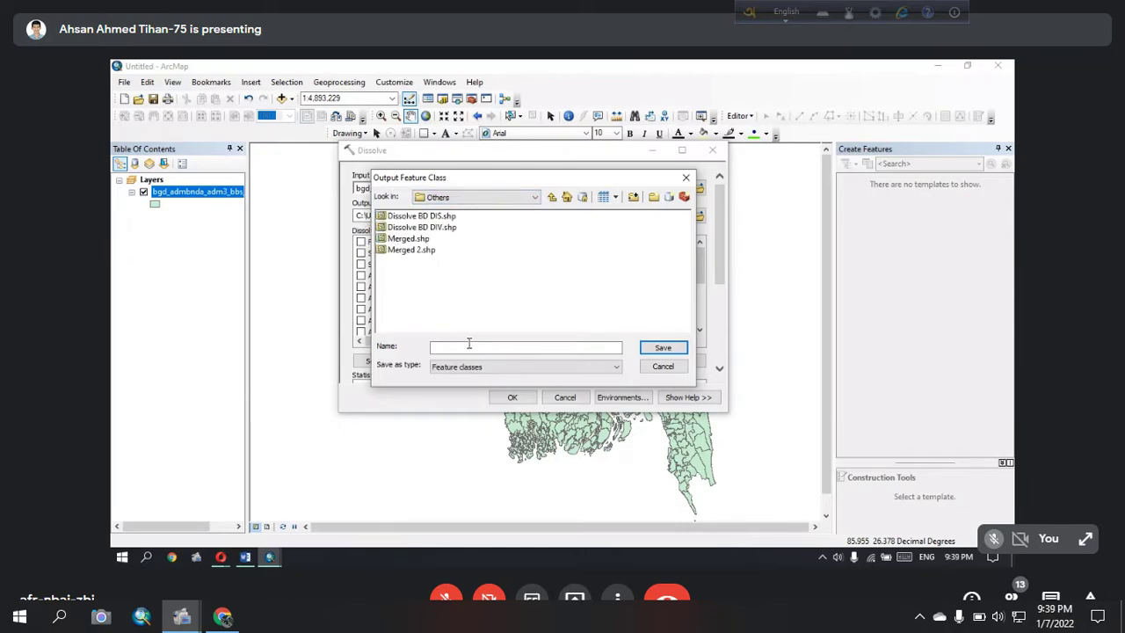
Step: Save the Dissolve output feature class in the Others folder, adapting the existing Dissolve BD DIV name to Dissolve DIS.shp
click(422, 227)
click(476, 347)
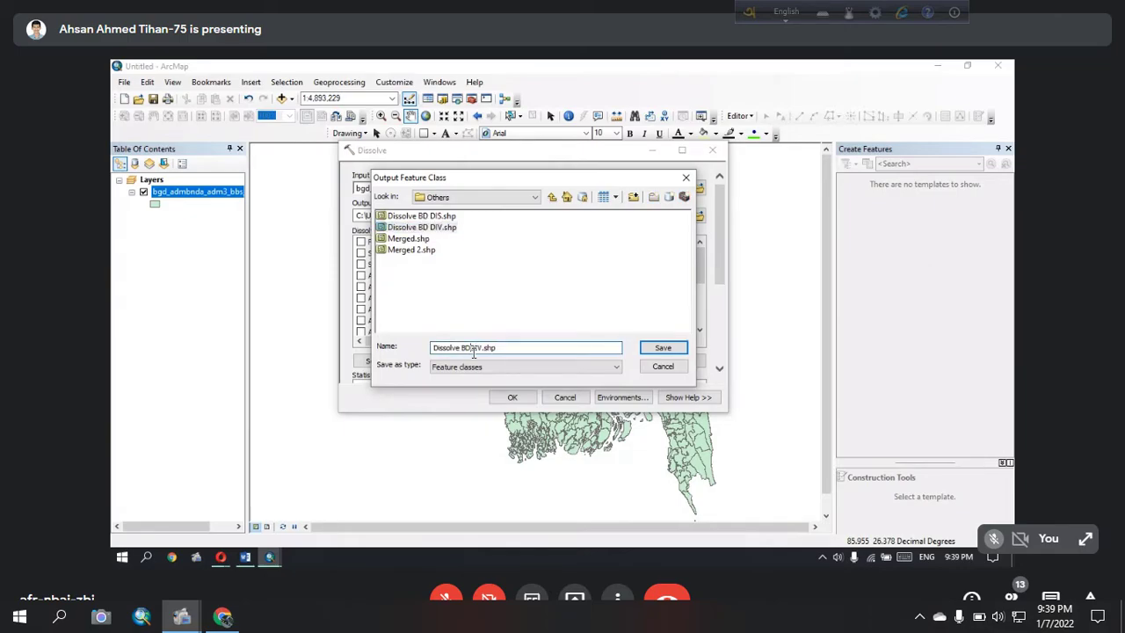
double_click(466, 348)
key(BackSpace)
click(474, 348)
key(BackSpace)
click(663, 347)
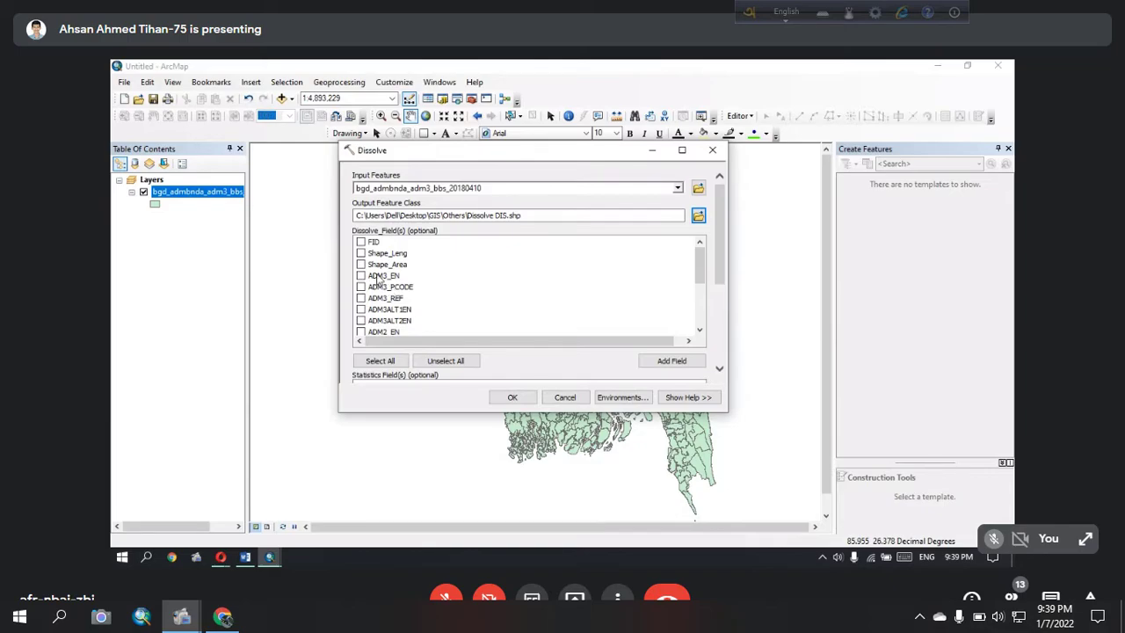
Step: Look through the available dissolve fields and cancel the Dissolve tool
scroll(413, 297, down, 5)
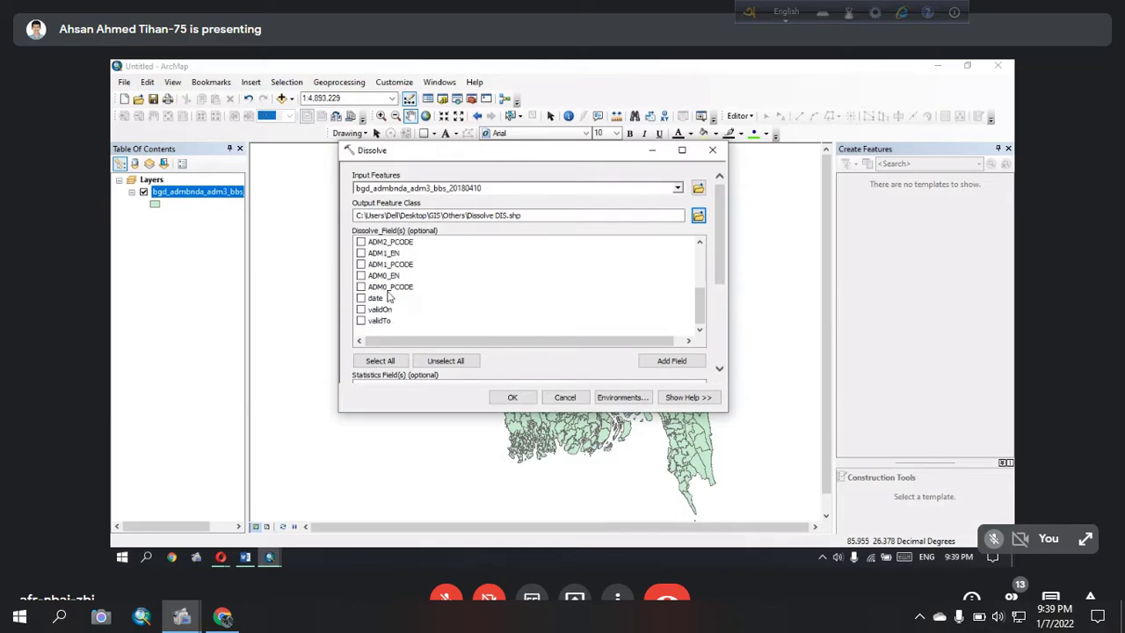
scroll(390, 297, up, 5)
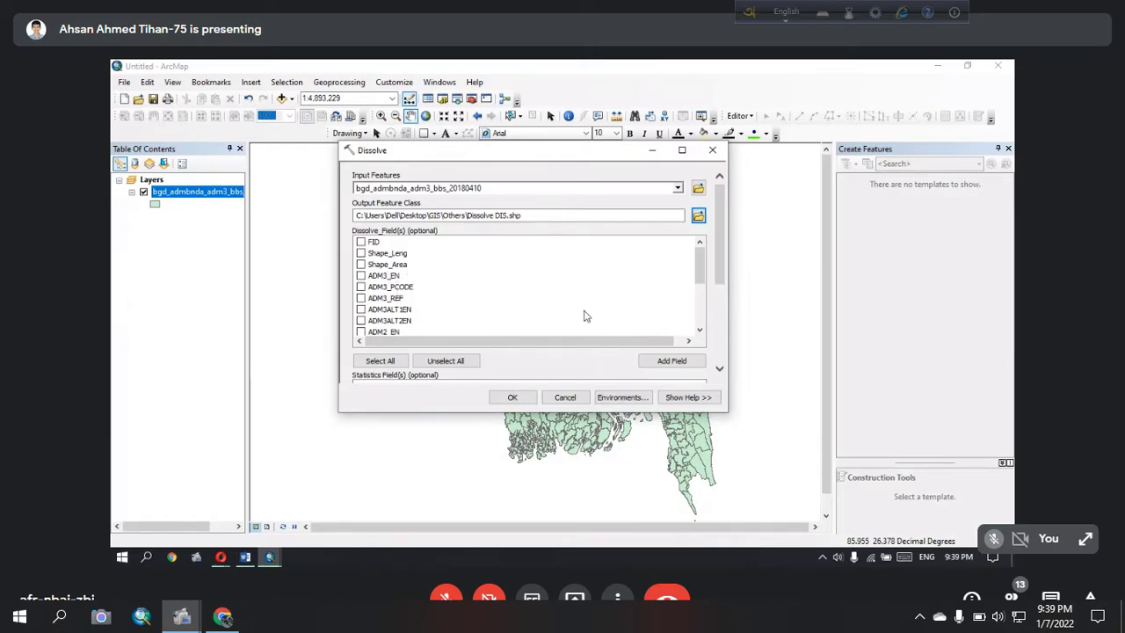
click(566, 396)
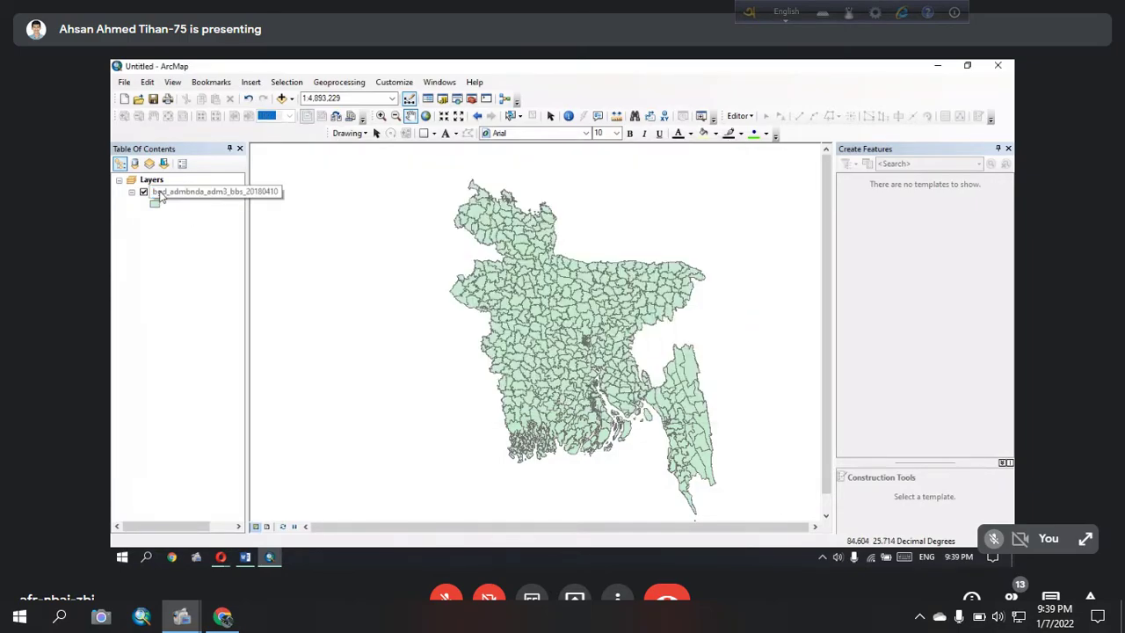
Step: Open the attribute table of bgd_admbnda_adm3_bbs_20180410, sort it by ADM3_PCODE ascending, and examine which columns hold upazila, district and division names
right_click(160, 195)
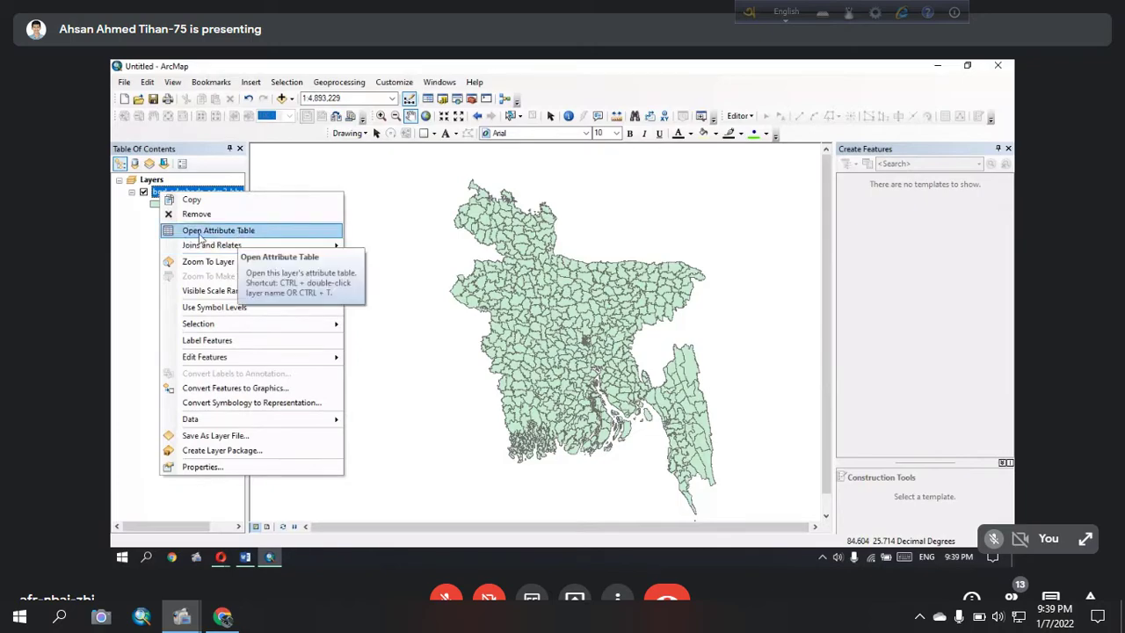
click(236, 232)
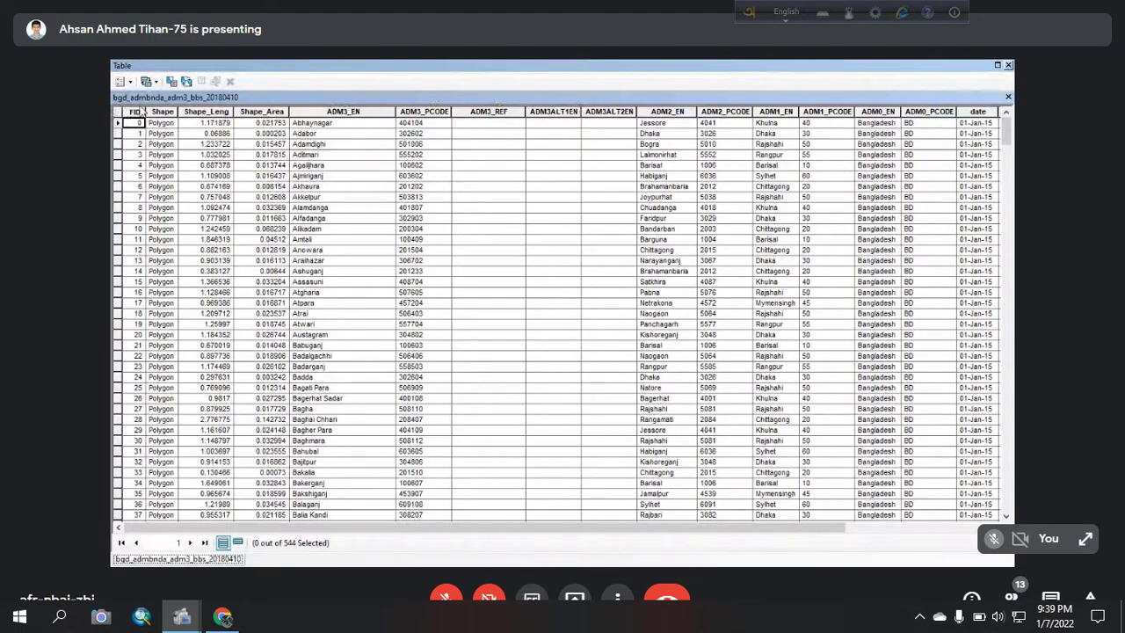
drag(124, 112, 338, 112)
click(403, 116)
double_click(403, 114)
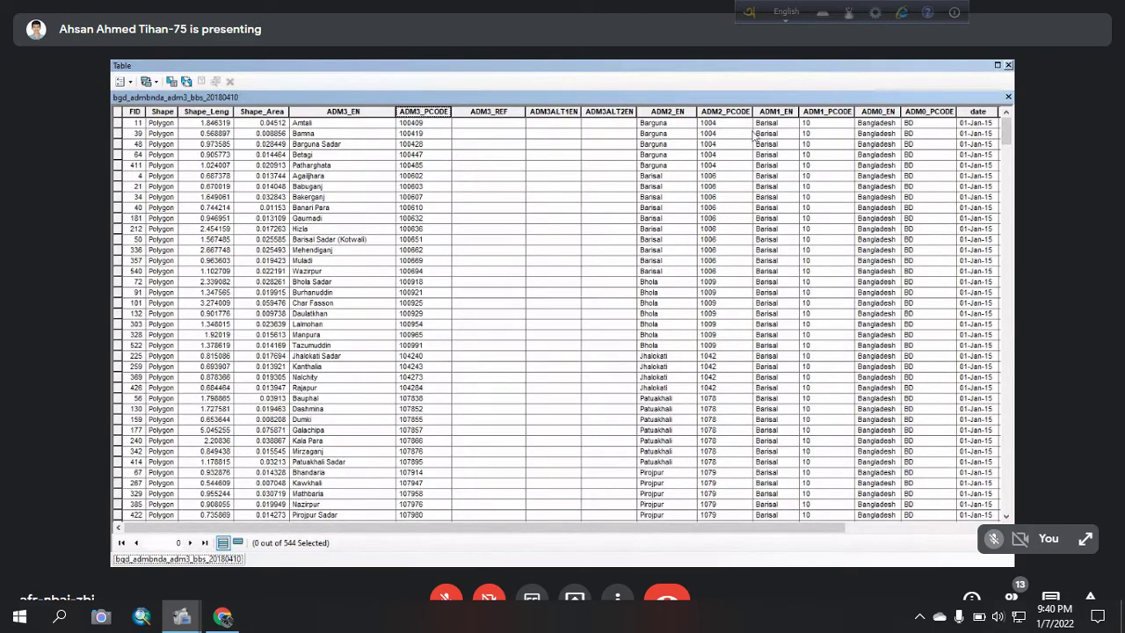
click(788, 323)
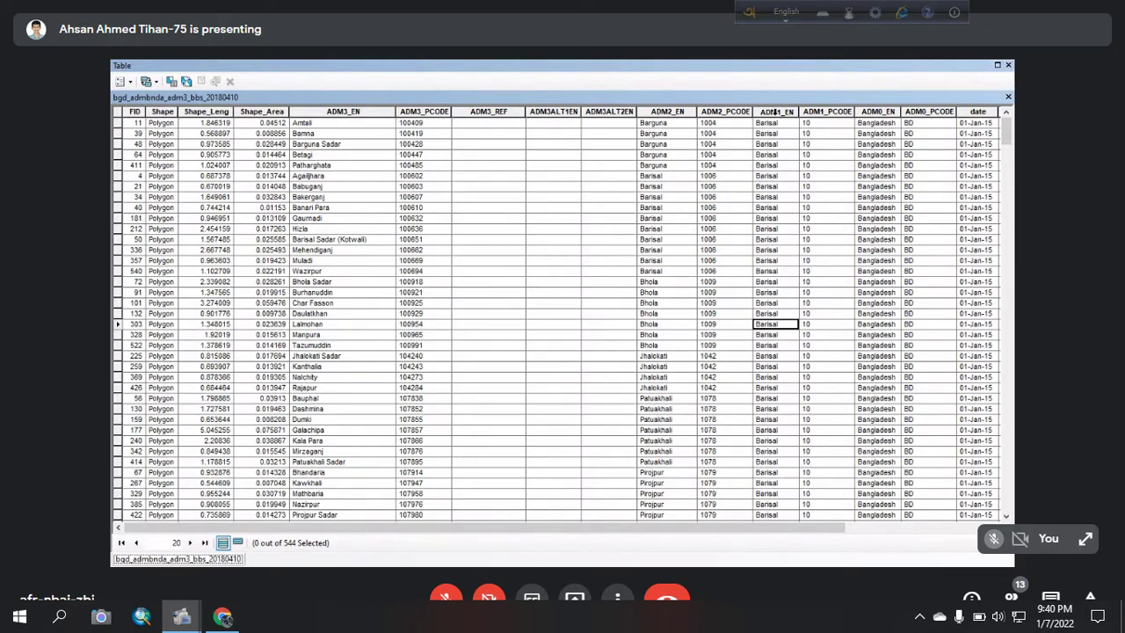
click(1006, 66)
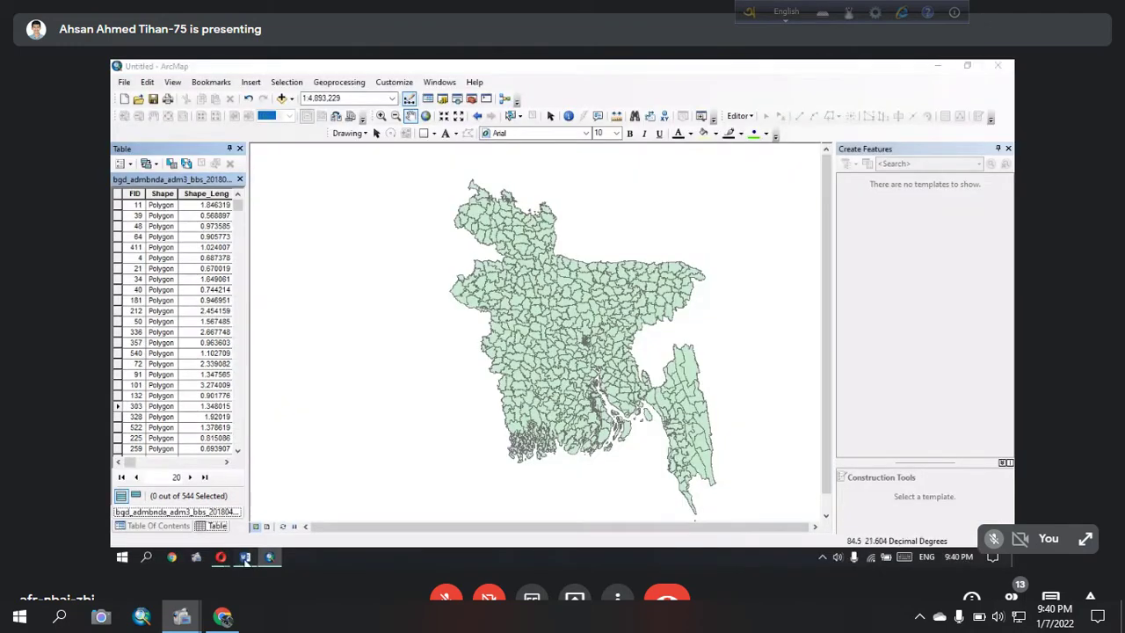
Step: Check the district dissolve question in the GIS Question Word document, then return to ArcMap and close the attribute table
click(245, 557)
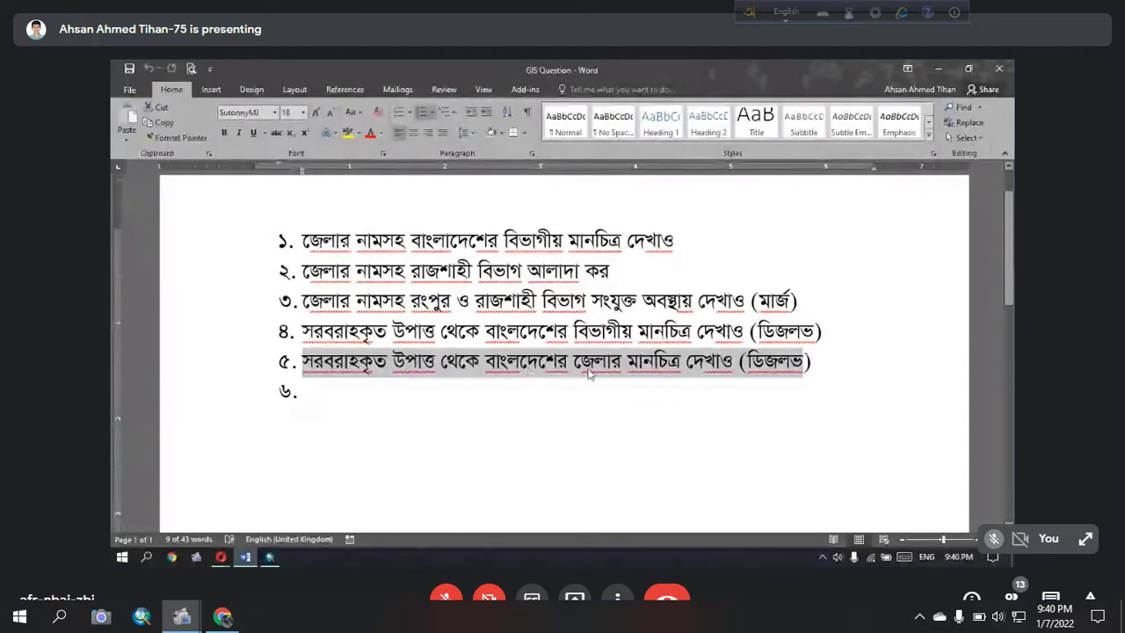
click(936, 70)
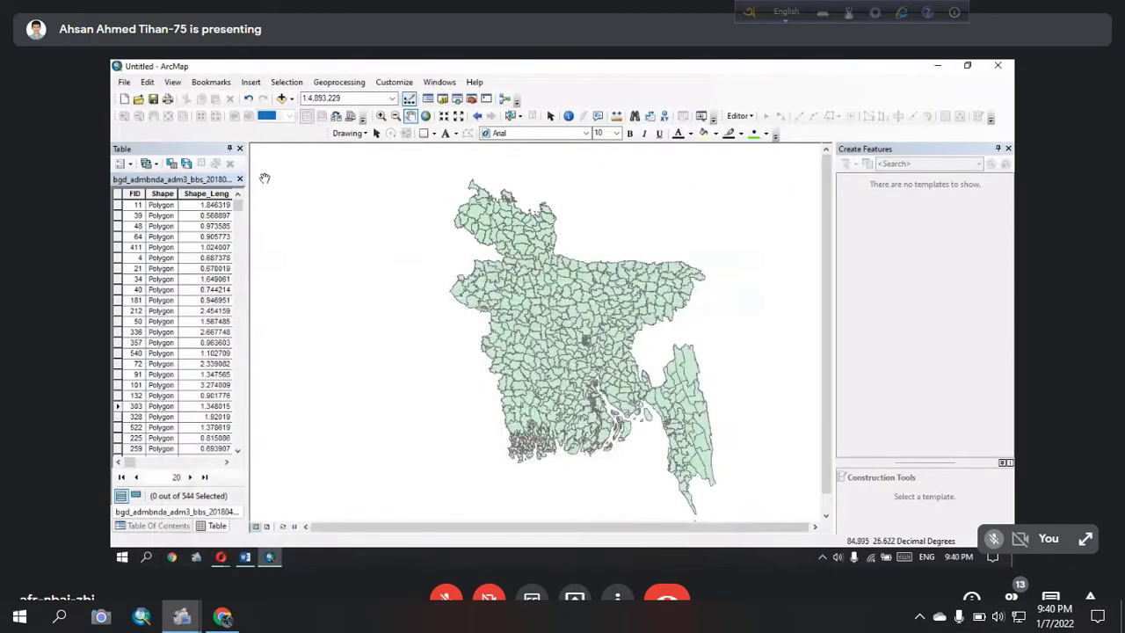
click(240, 149)
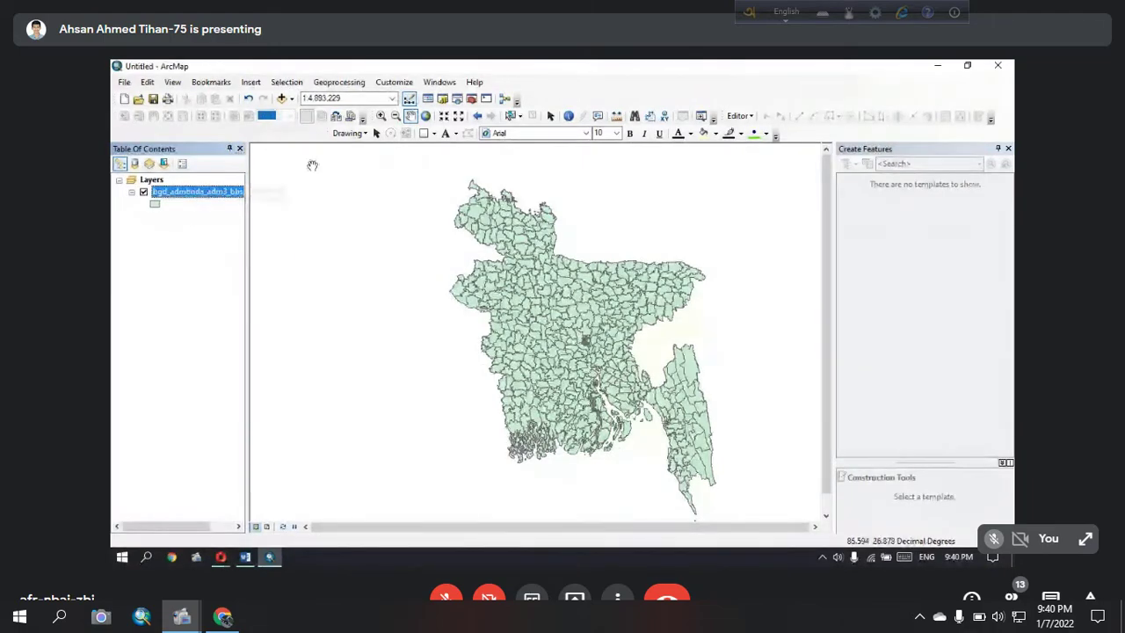
Step: Start the Dissolve geoprocessing tool again with bgd_admbnda_adm3_bbs_20180410 as its input features
click(338, 82)
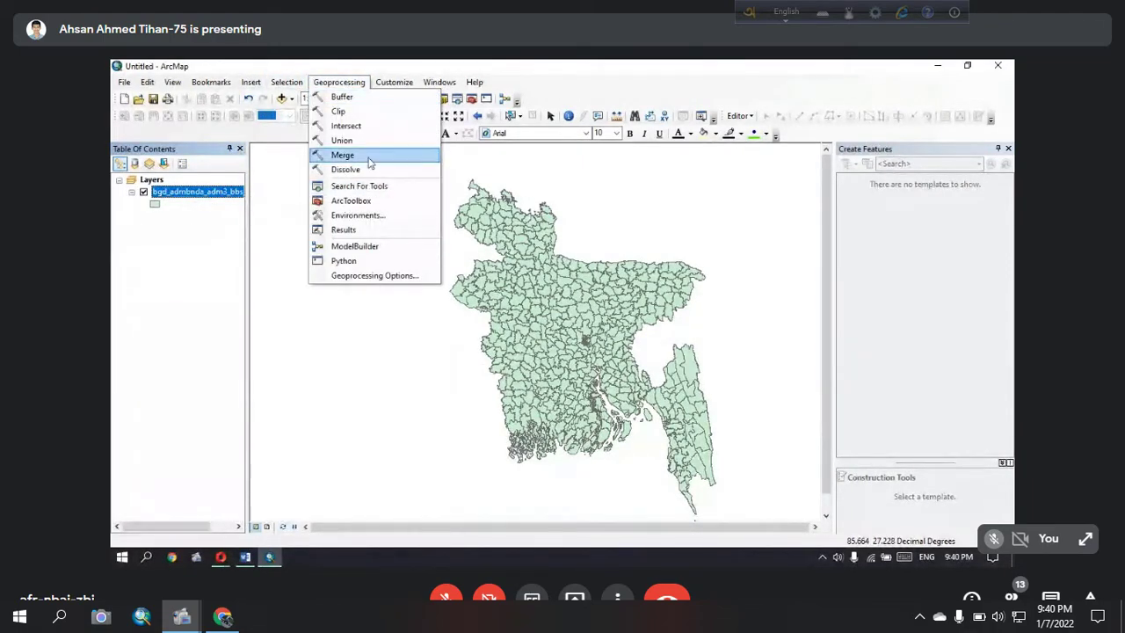
click(371, 170)
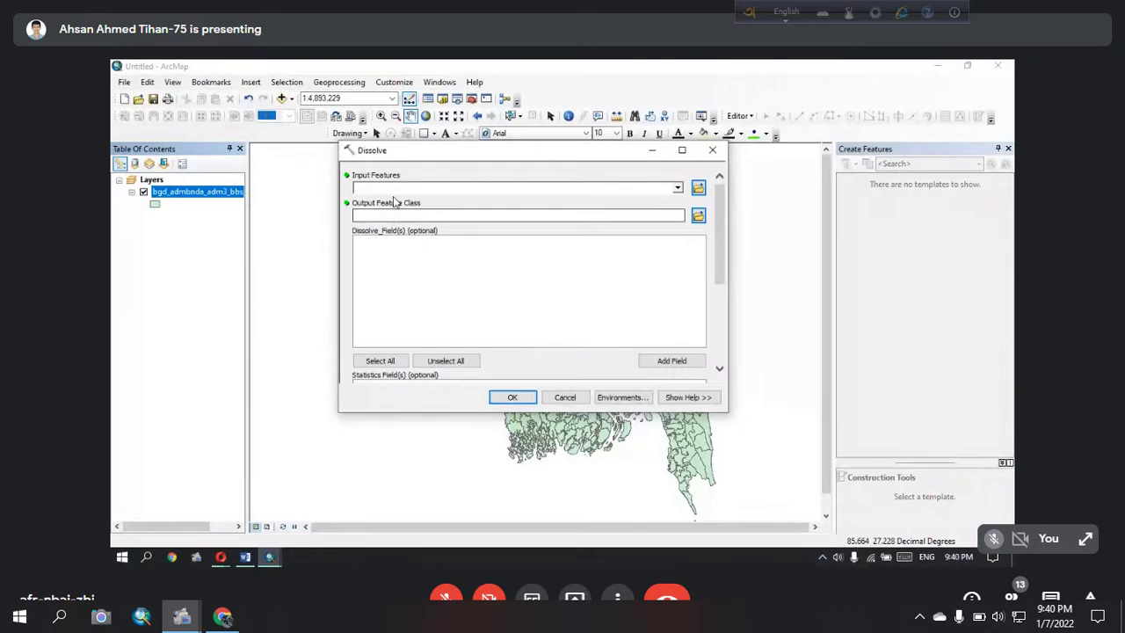
click(678, 188)
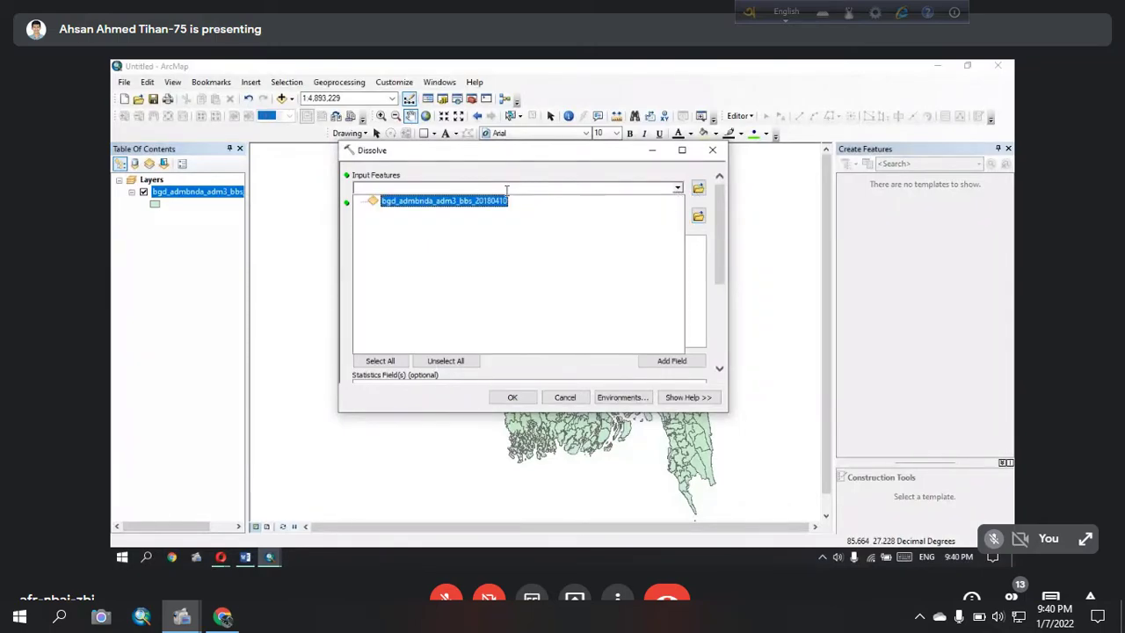
click(484, 204)
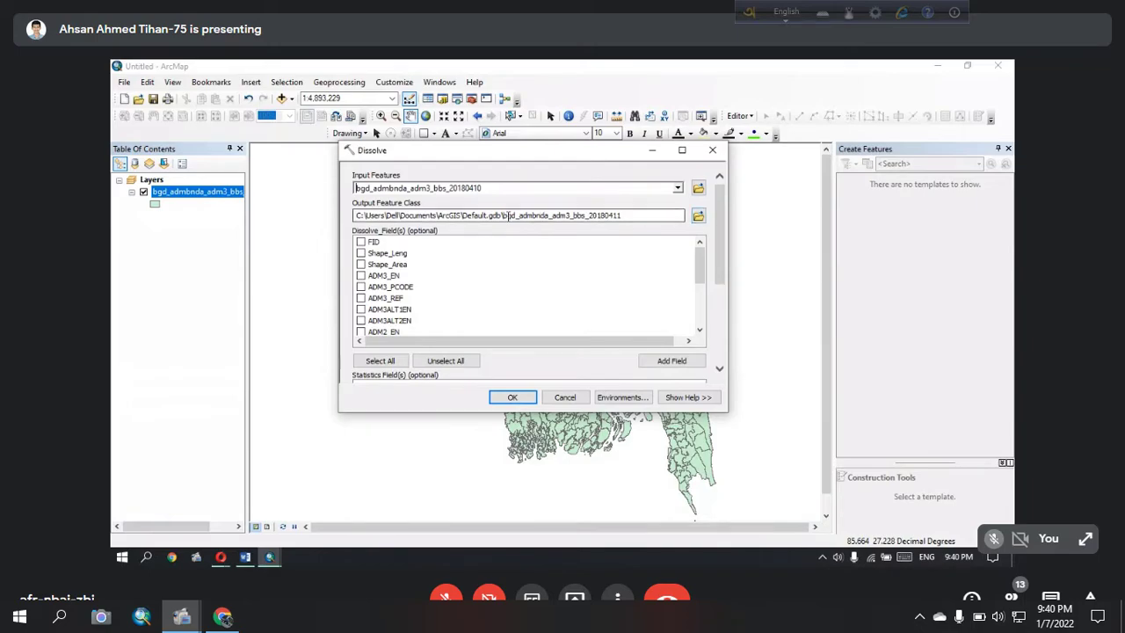
Step: Set the output feature class to Dissolve DIS.shp in the Others folder, reusing the existing Dissolve BD DIV name as a base
click(695, 215)
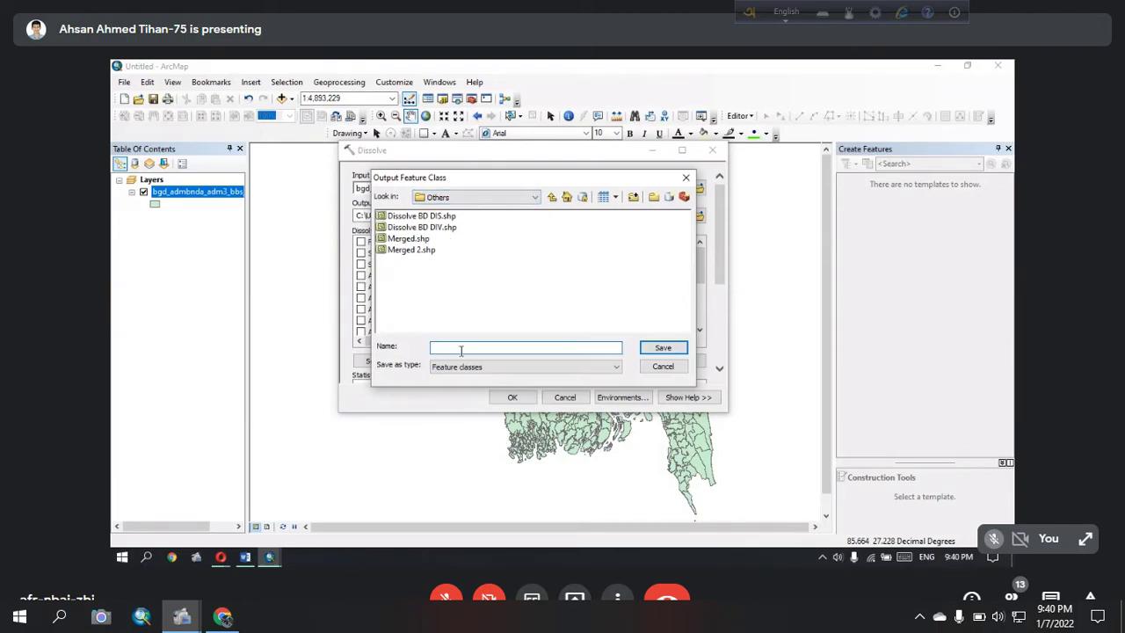
click(431, 227)
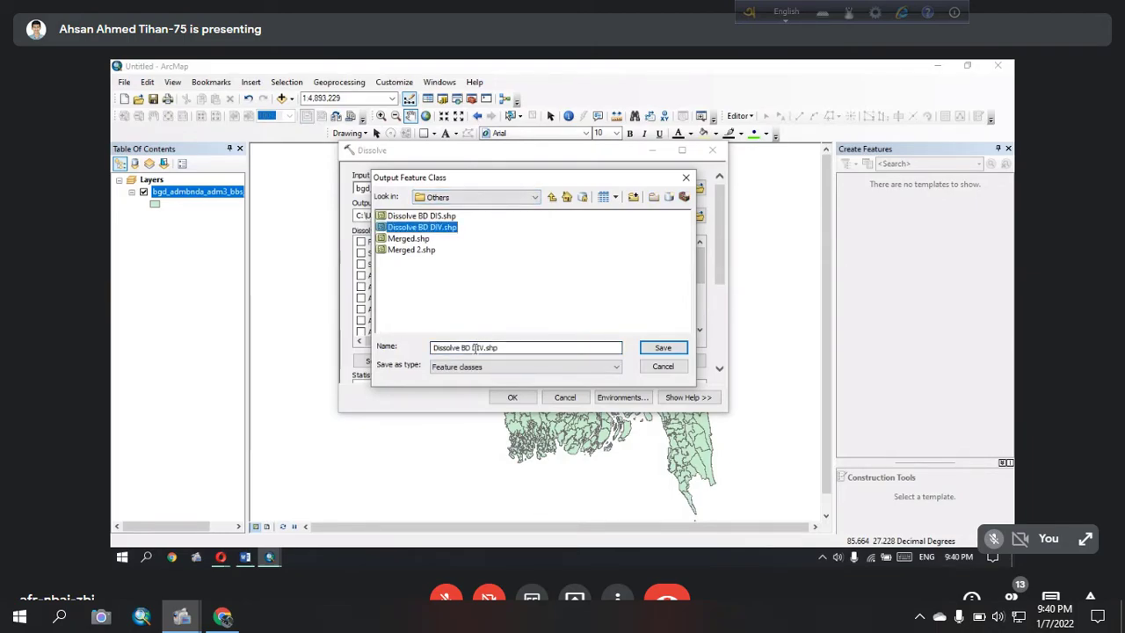
click(474, 348)
key(BackSpace)
key(BackSpace)
key(BackSpace)
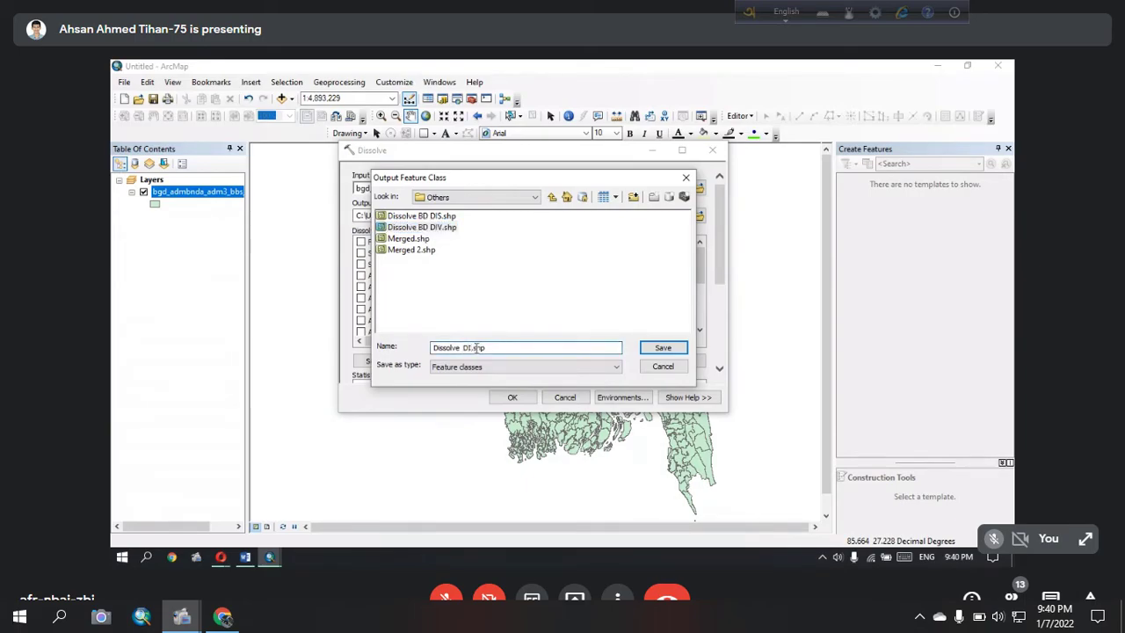
text(S)
click(663, 347)
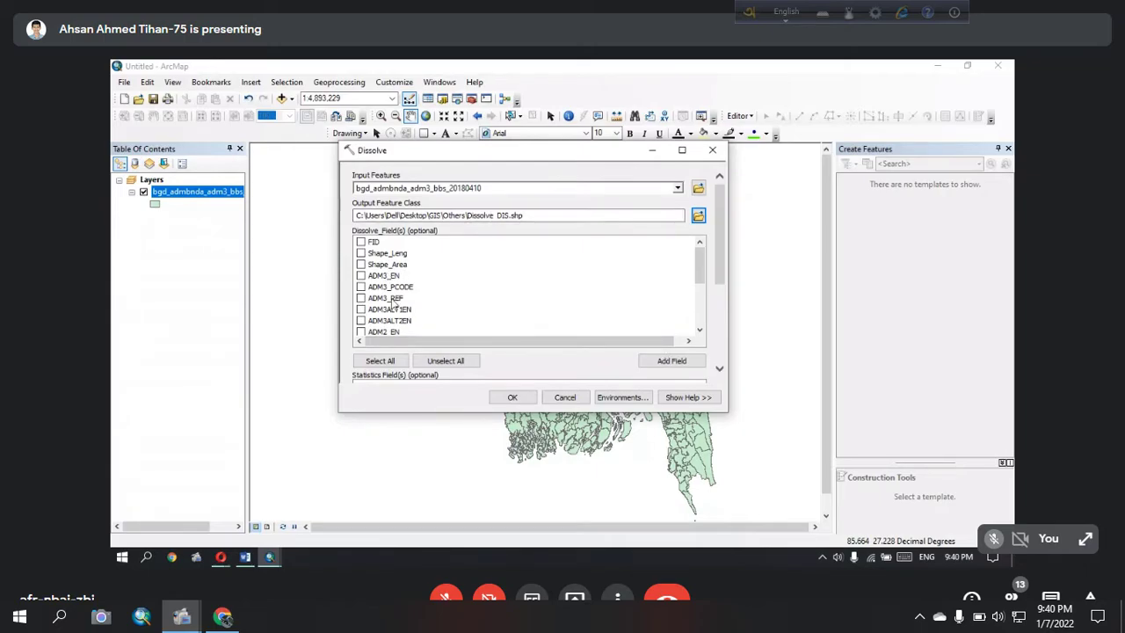
Step: Run the dissolve on the ADM2_EN field and toggle the resulting layer off and on to compare it with the original boundaries
scroll(391, 316, down, 1)
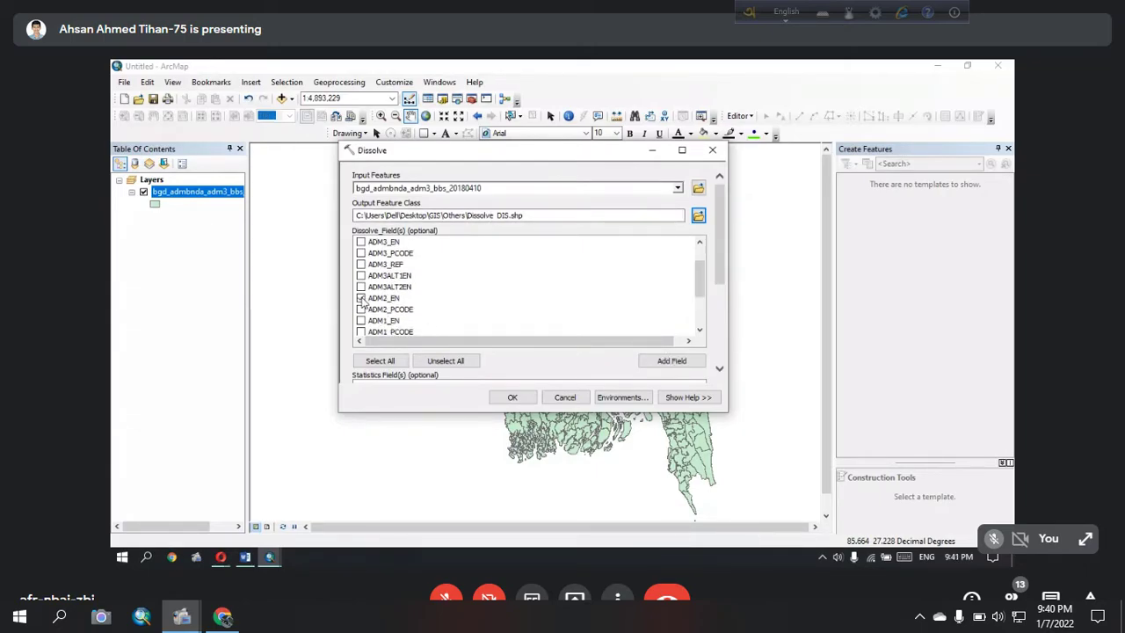
click(361, 297)
click(512, 397)
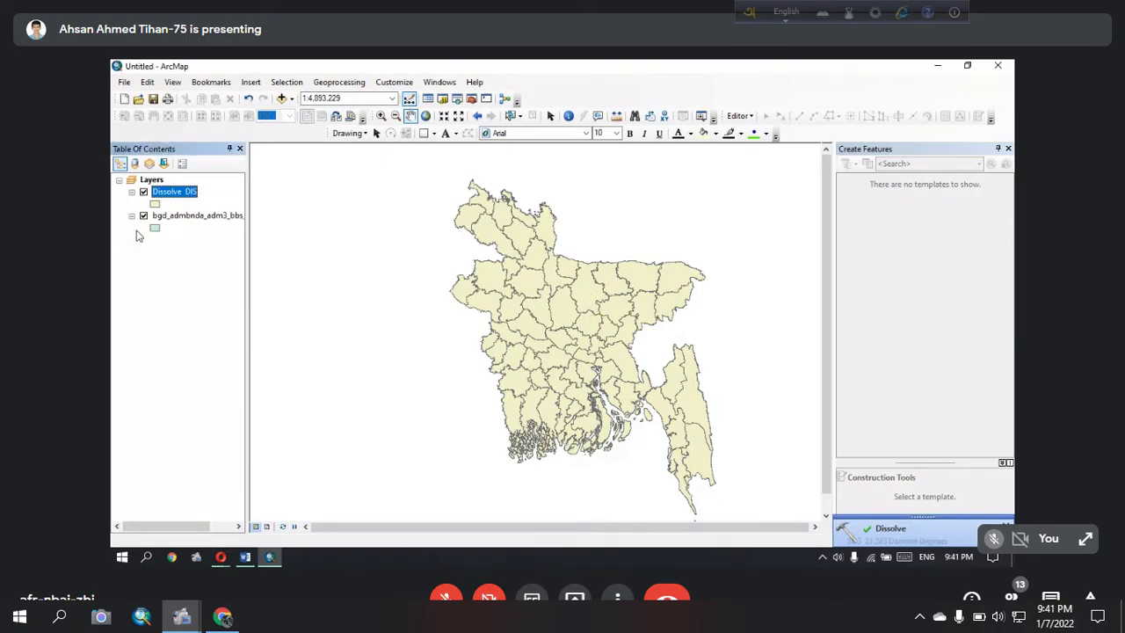
click(143, 192)
click(143, 192)
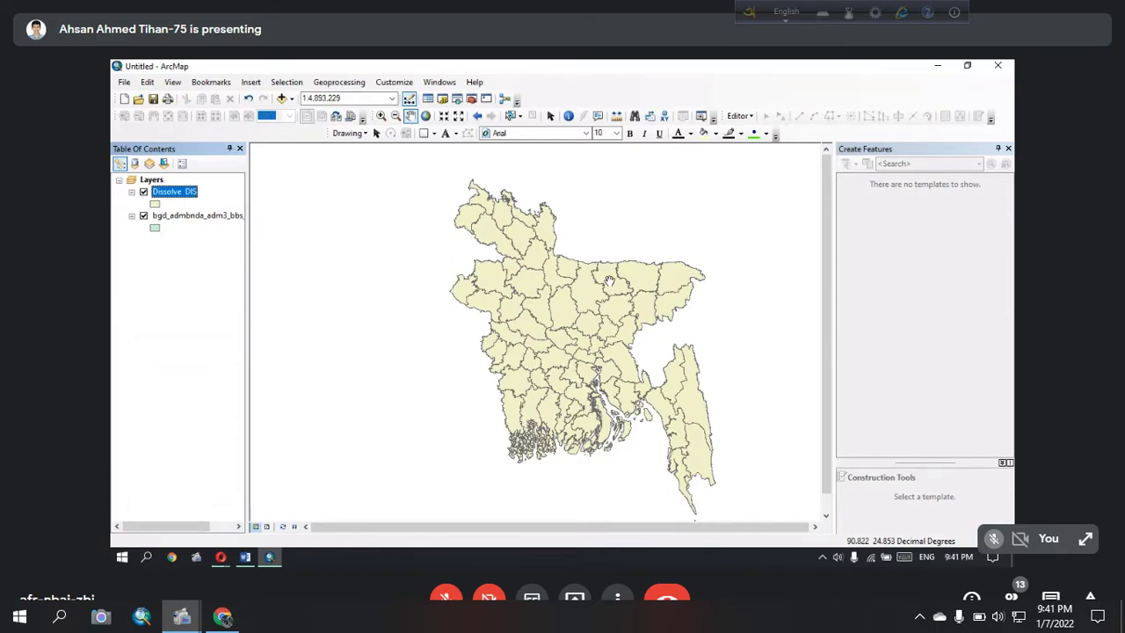
Step: Switch to the Google Meet call in Opera, change its layout to Tiled, and return to ArcMap
mouse_move(221, 558)
click(210, 490)
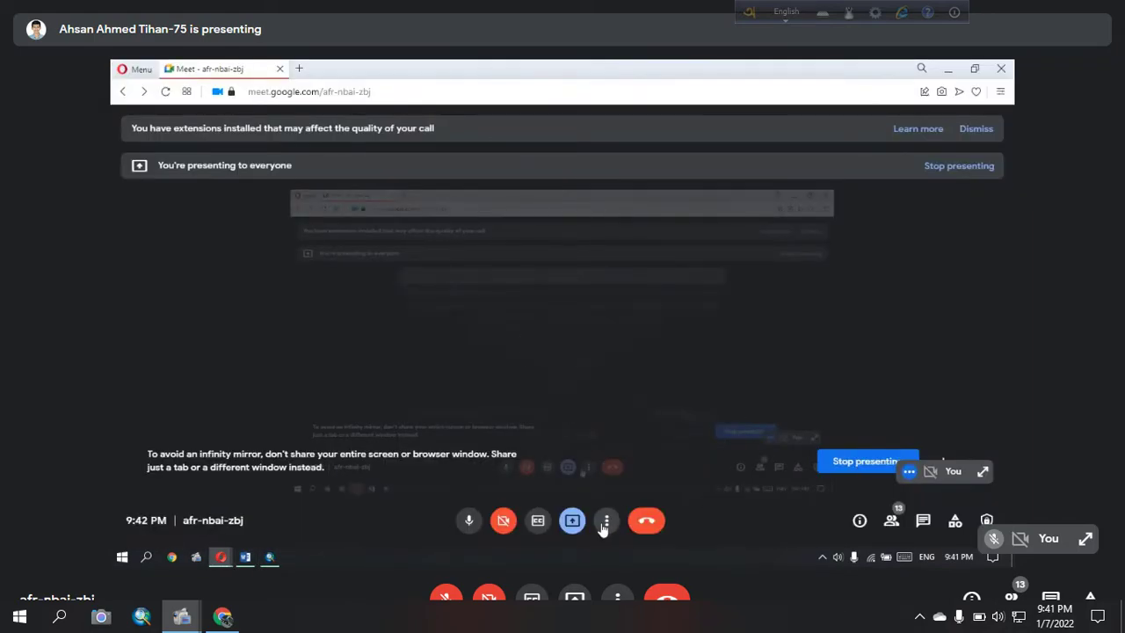
click(606, 525)
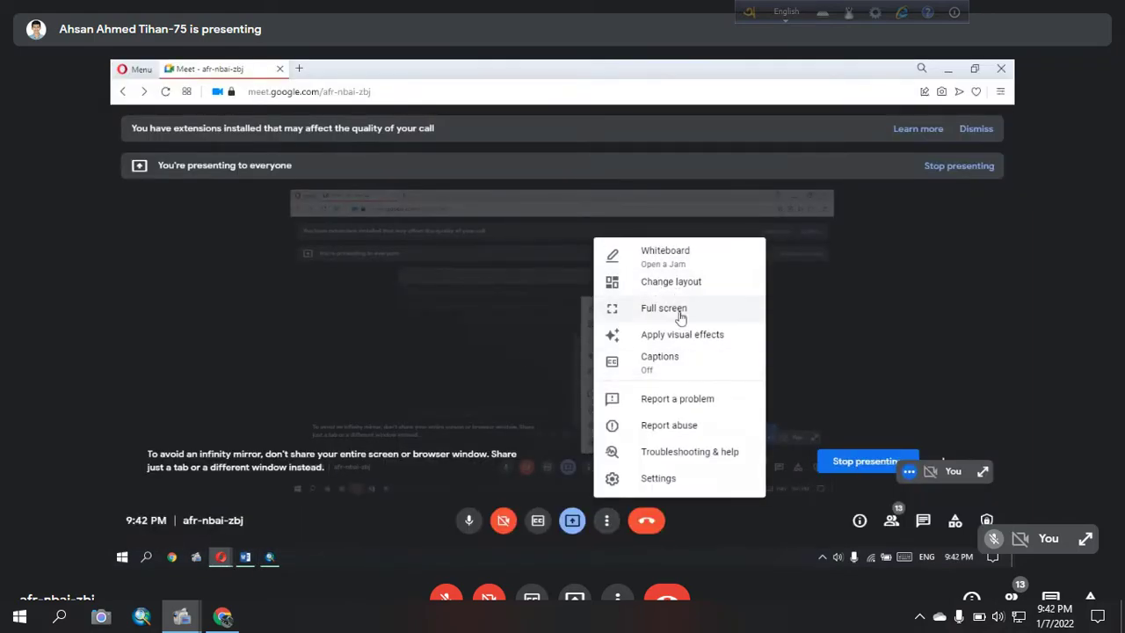
click(677, 282)
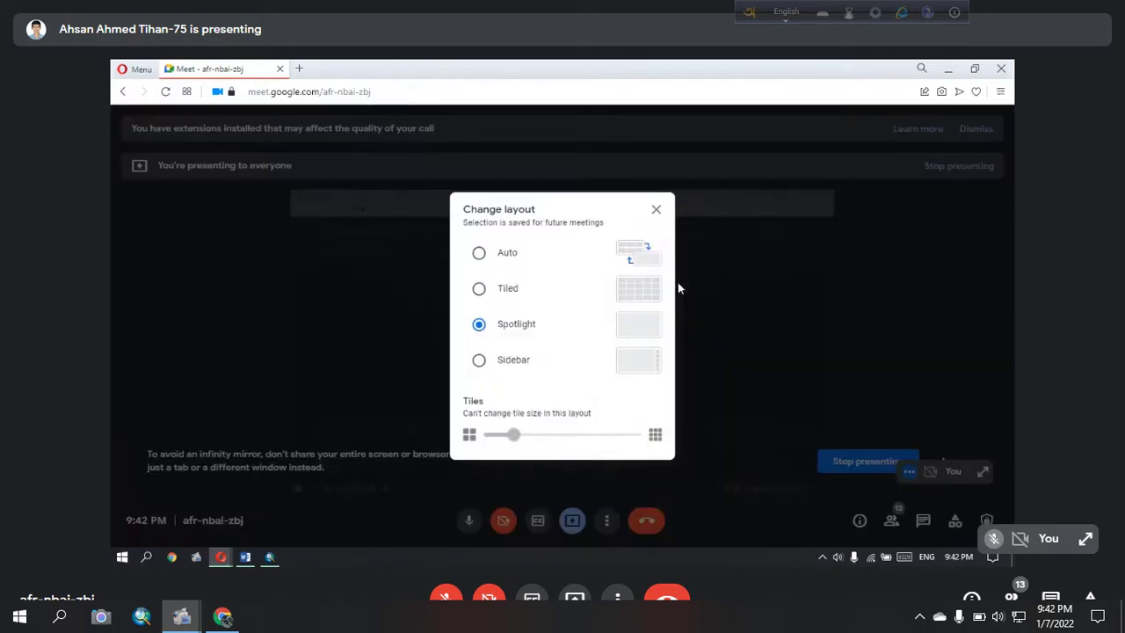
click(506, 292)
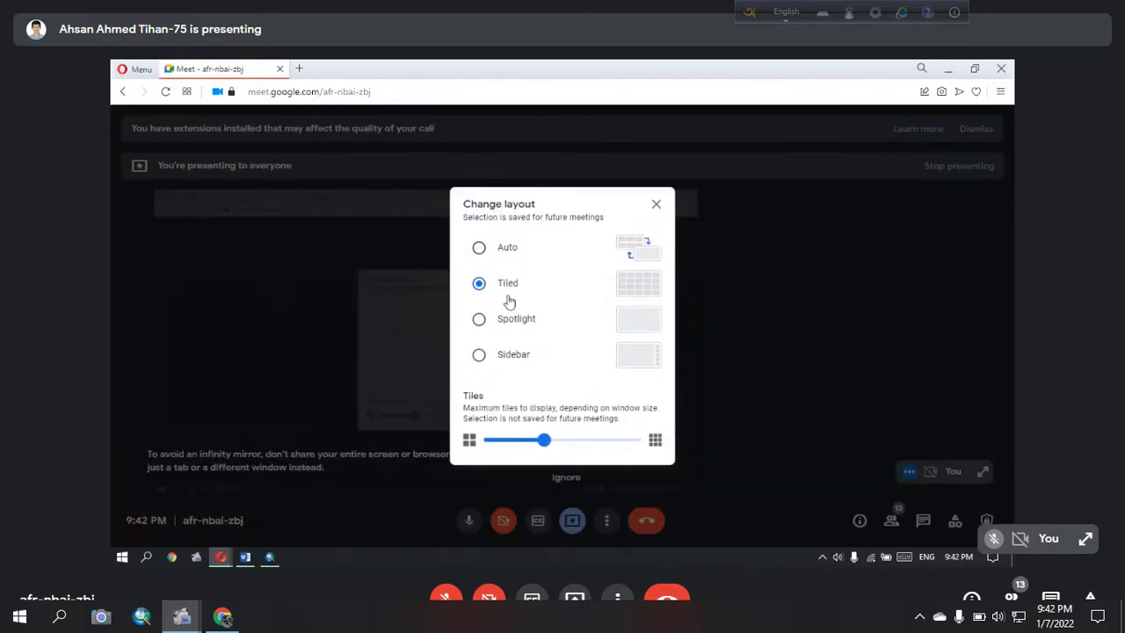
click(656, 204)
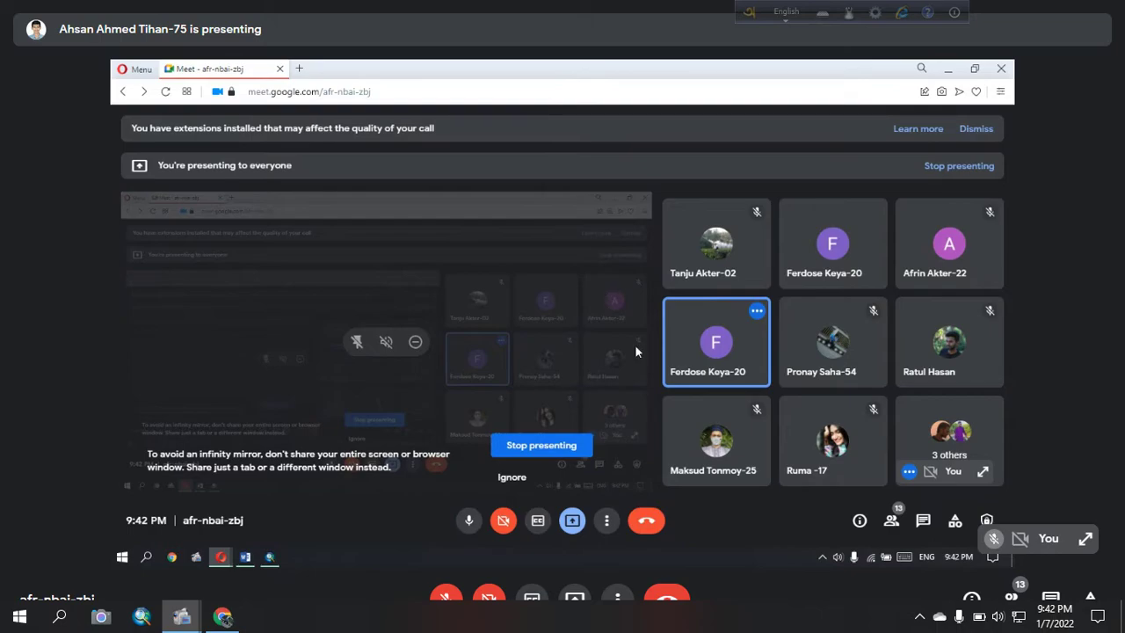
click(947, 68)
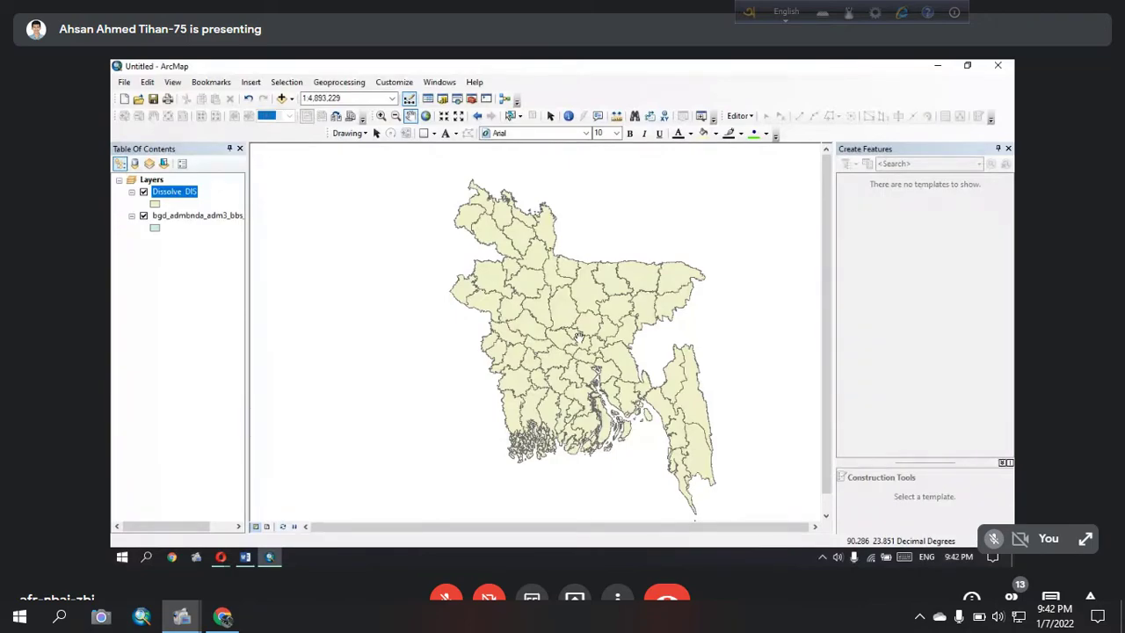
drag(564, 294, 523, 281)
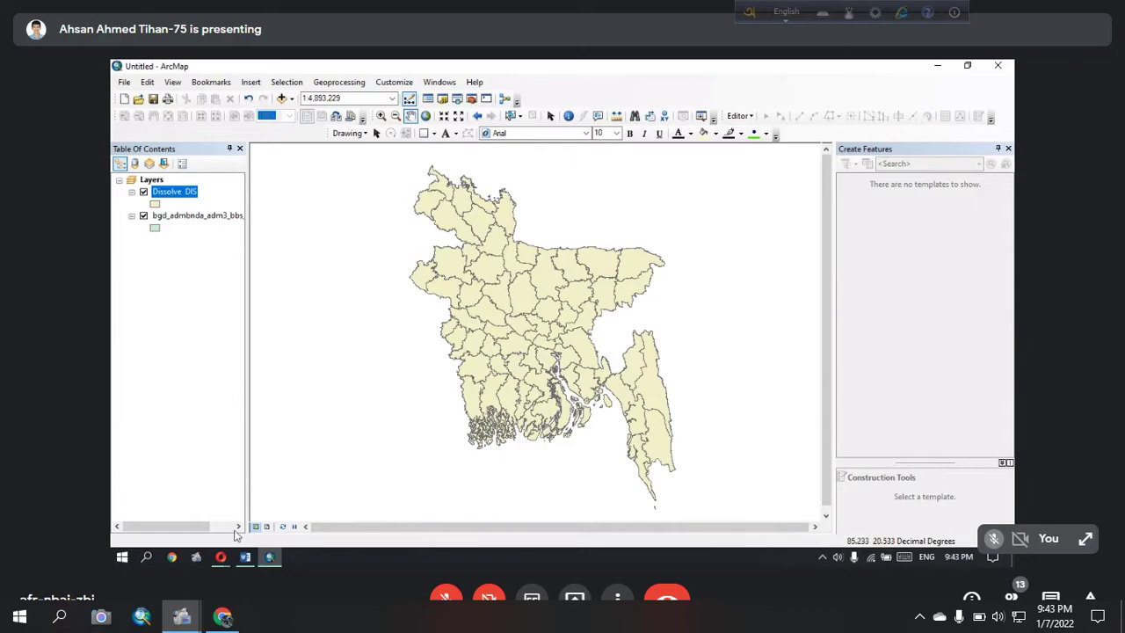
Step: Switch to the Google Meet call in Opera, check a participant's tile controls, and return to ArcMap
mouse_move(220, 557)
click(204, 507)
click(204, 507)
mouse_move(221, 556)
click(216, 527)
mouse_move(747, 334)
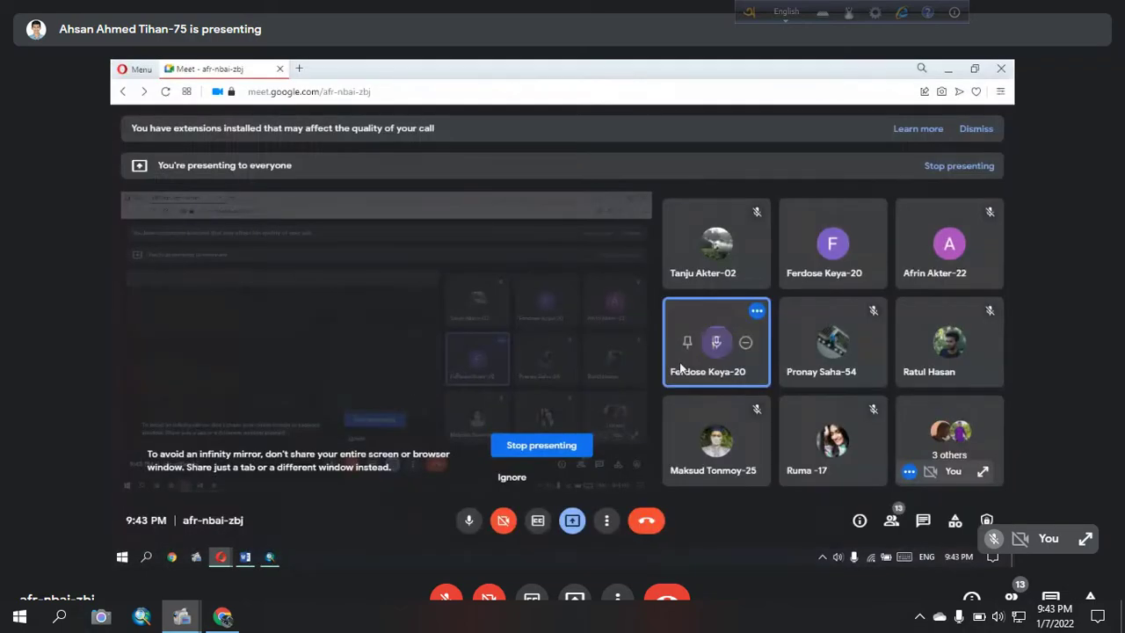
right_click(758, 315)
click(730, 327)
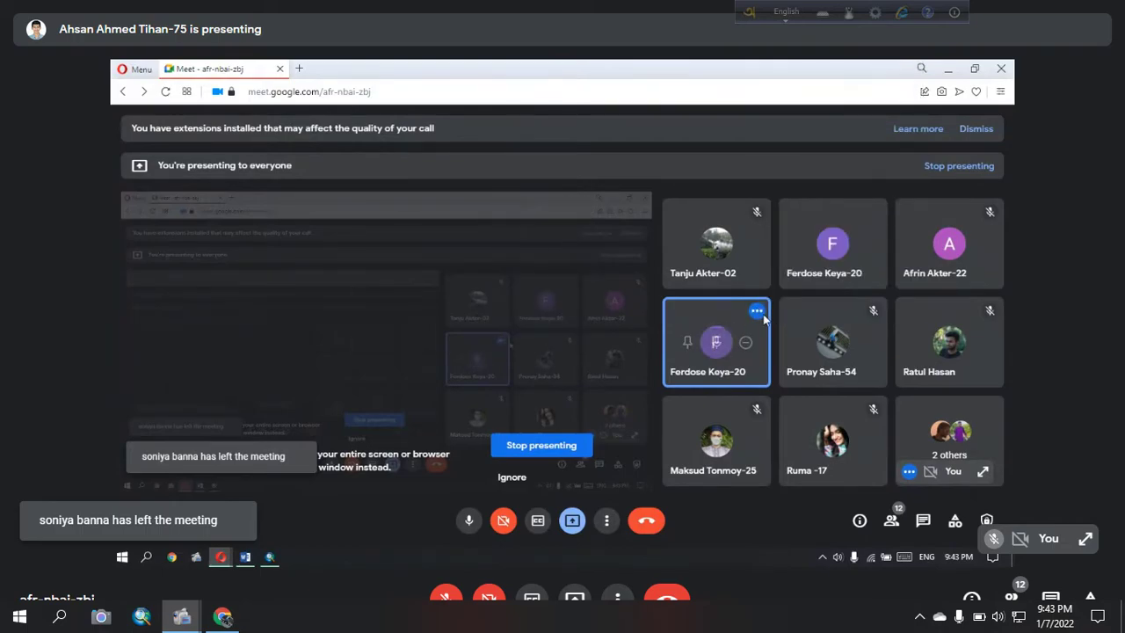
mouse_move(734, 339)
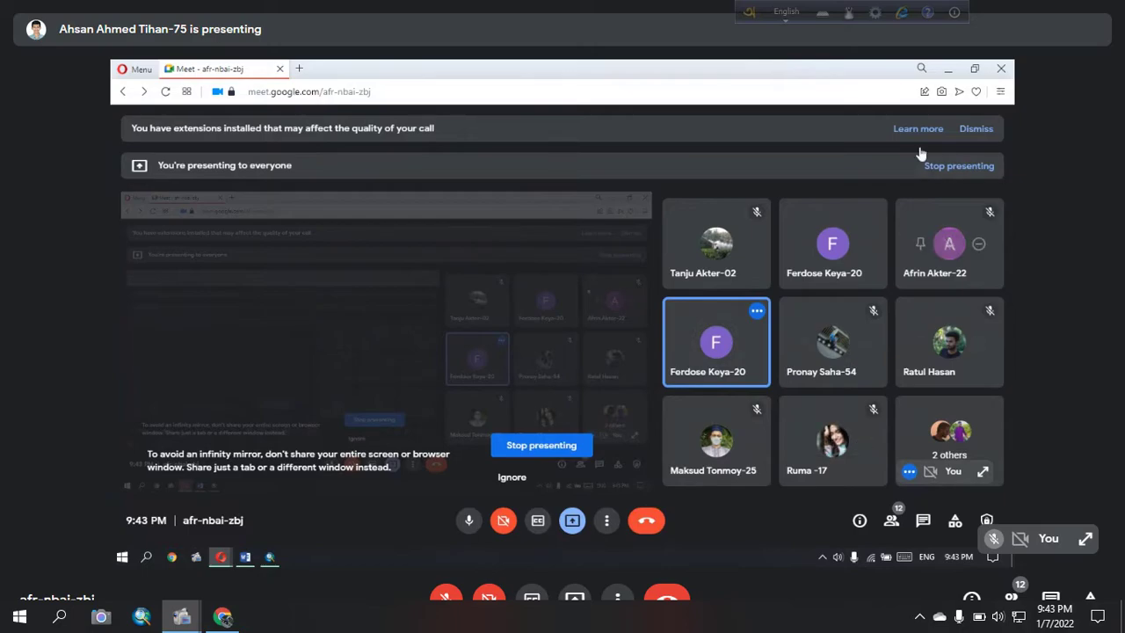
click(947, 68)
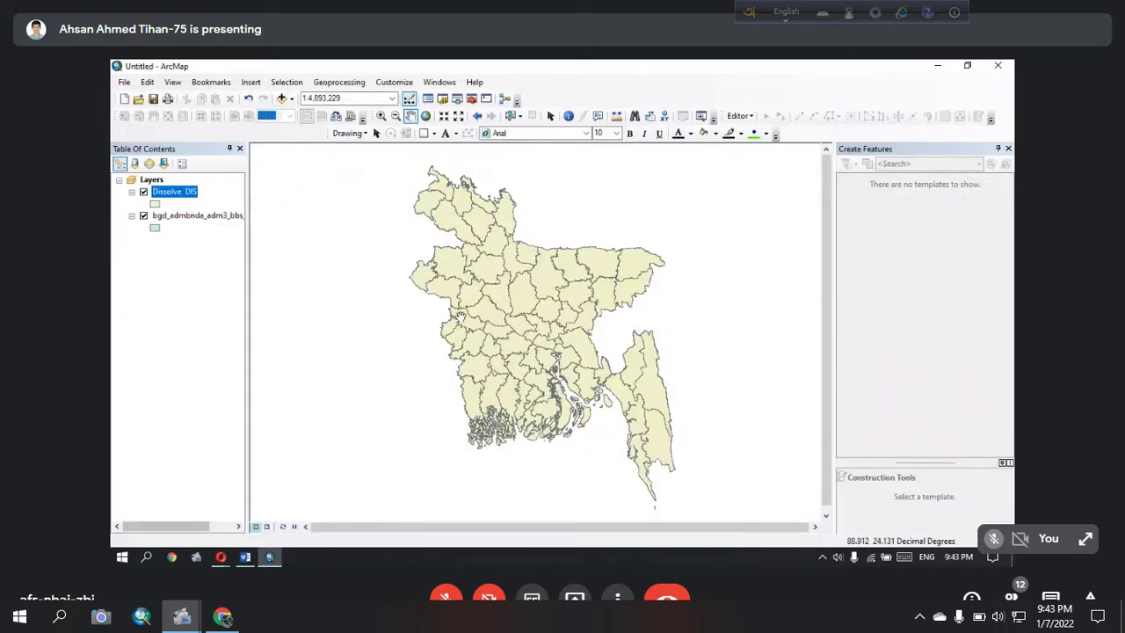
Step: Compare the Dissolve DIS districts with the original adm3 boundaries by toggling Dissolve DIS, and hide the bgd_admbnda_adm3_bbs layer
drag(517, 230, 526, 246)
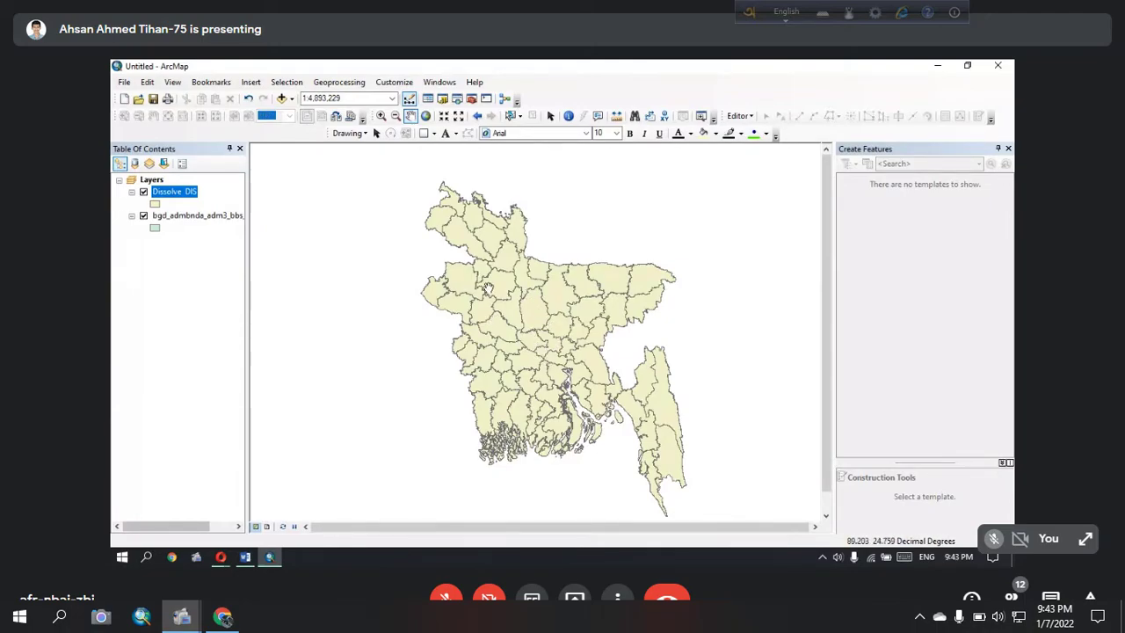
click(144, 191)
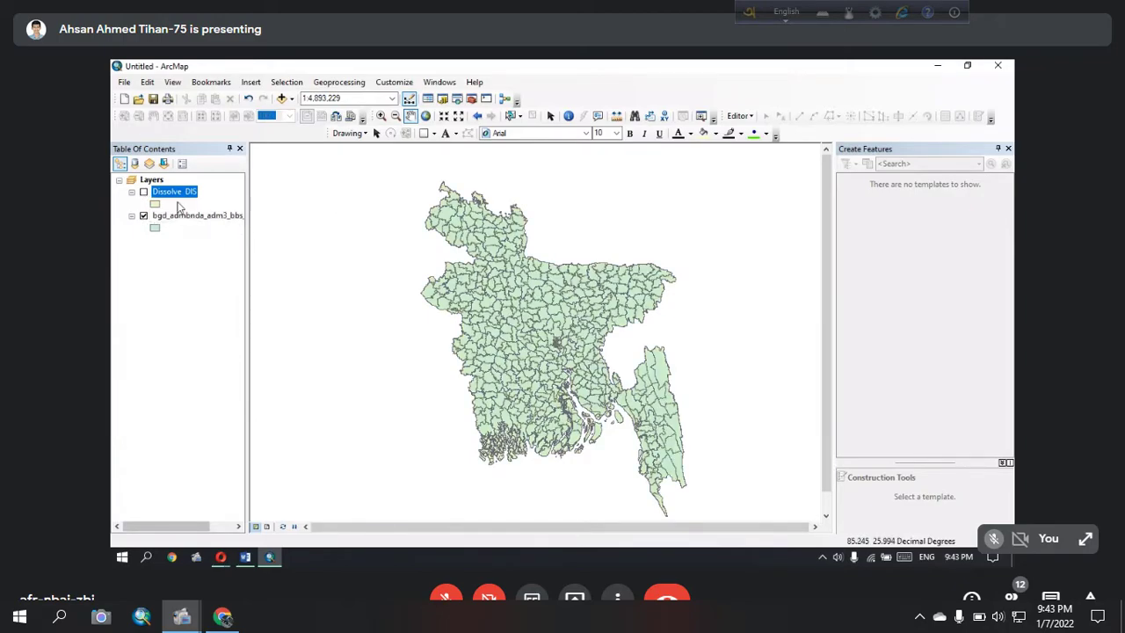
click(144, 191)
click(144, 216)
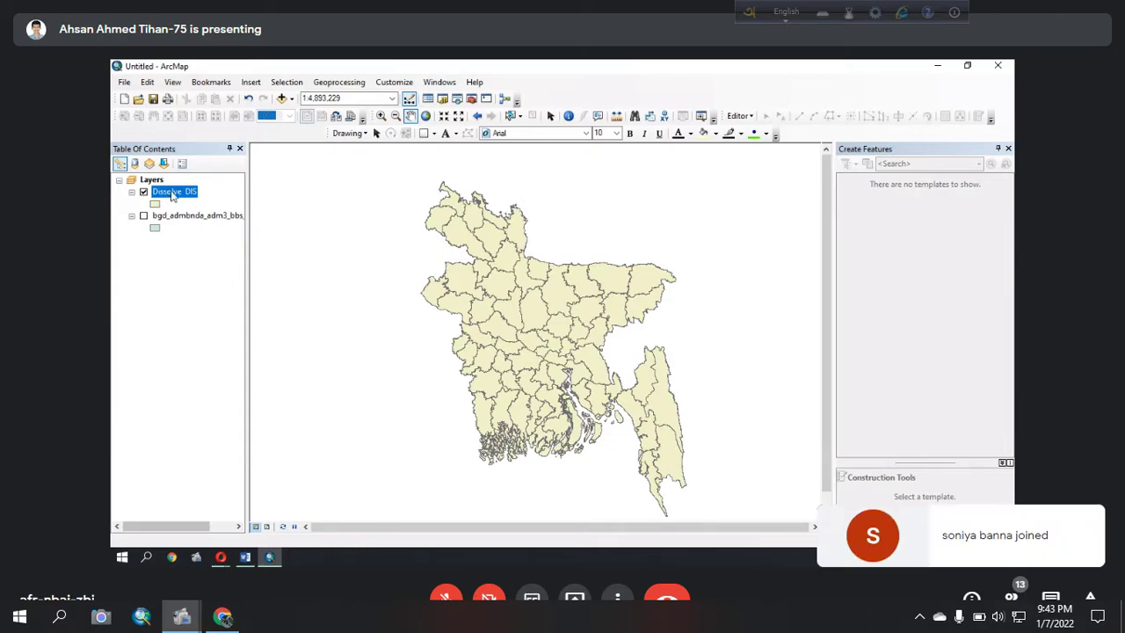
Step: Enable labels for the Dissolve DIS layer in its properties, with ADM2_EN as the label field, and apply them
right_click(173, 195)
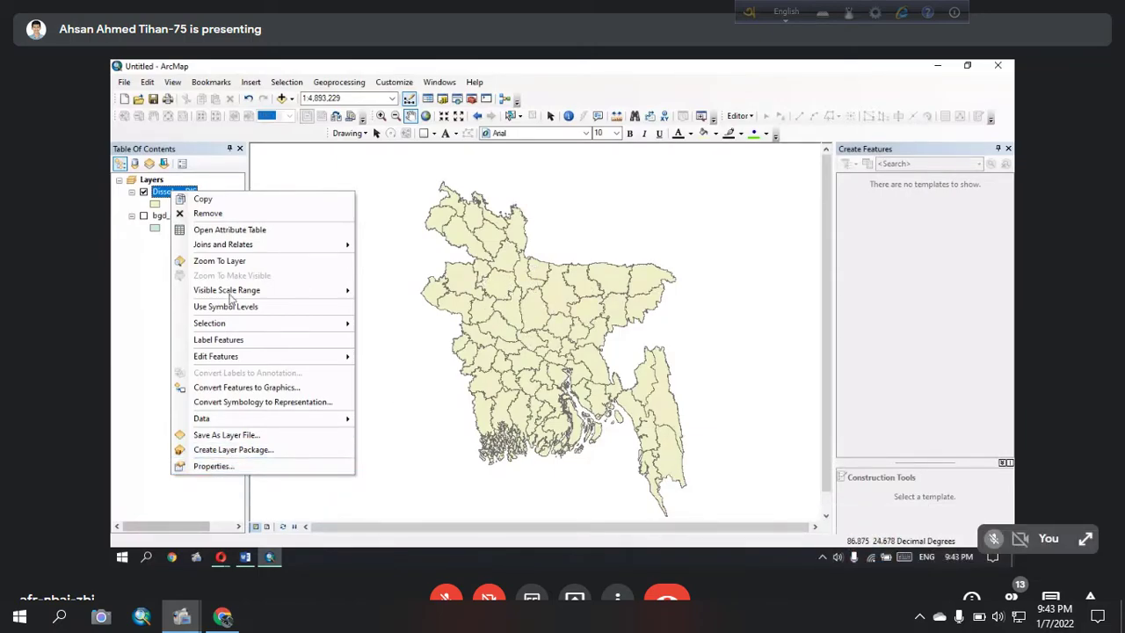
click(219, 466)
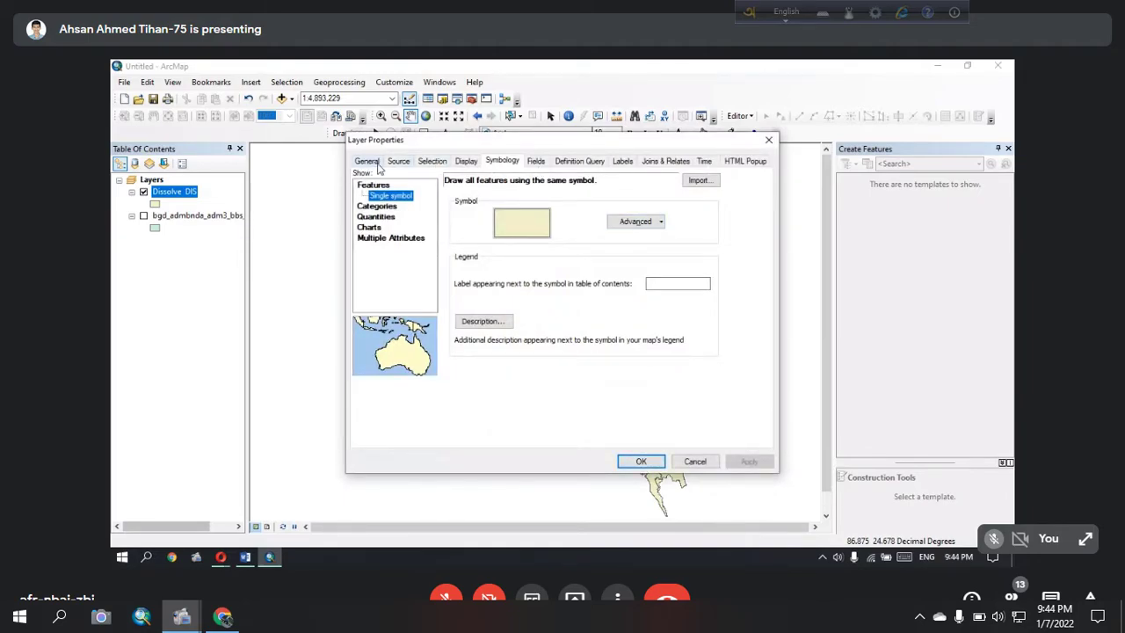
click(623, 162)
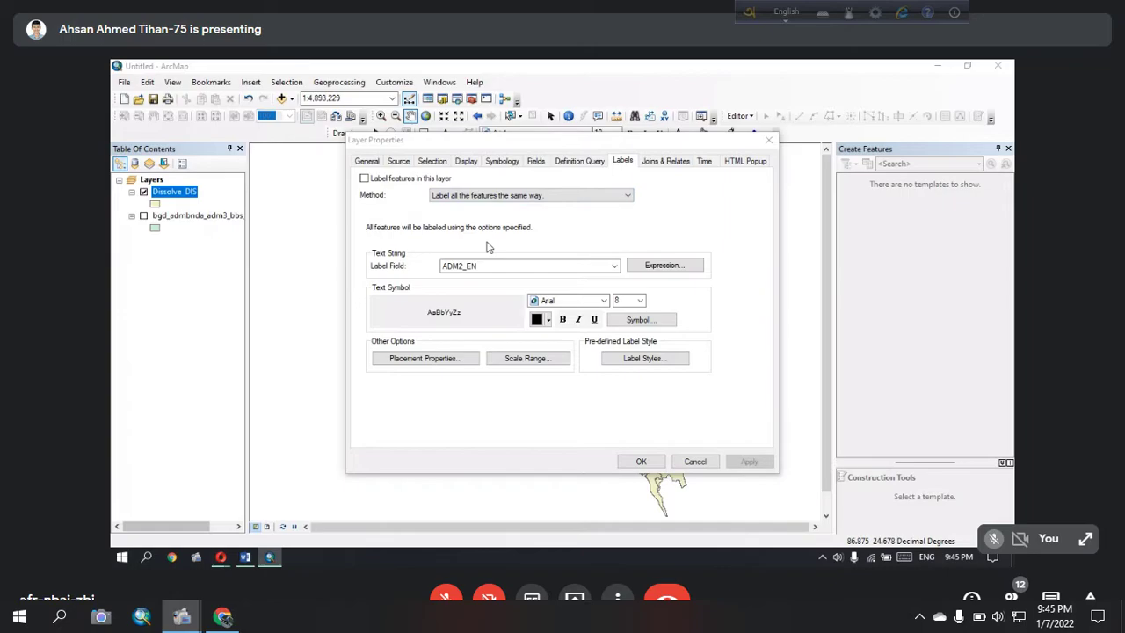
drag(470, 143, 471, 168)
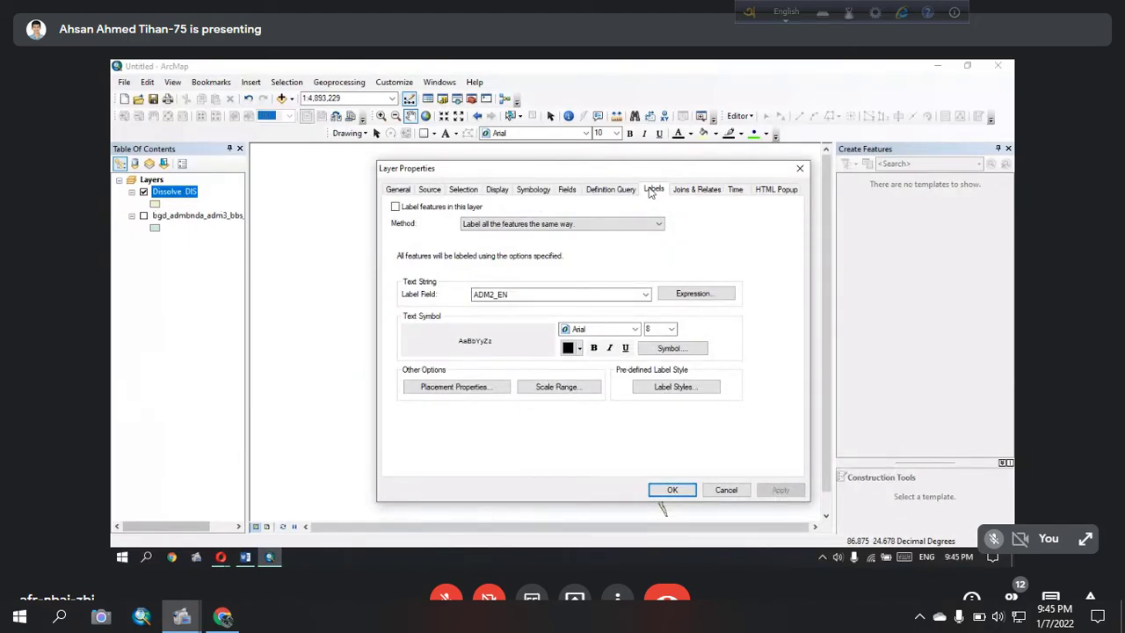
drag(569, 173, 558, 156)
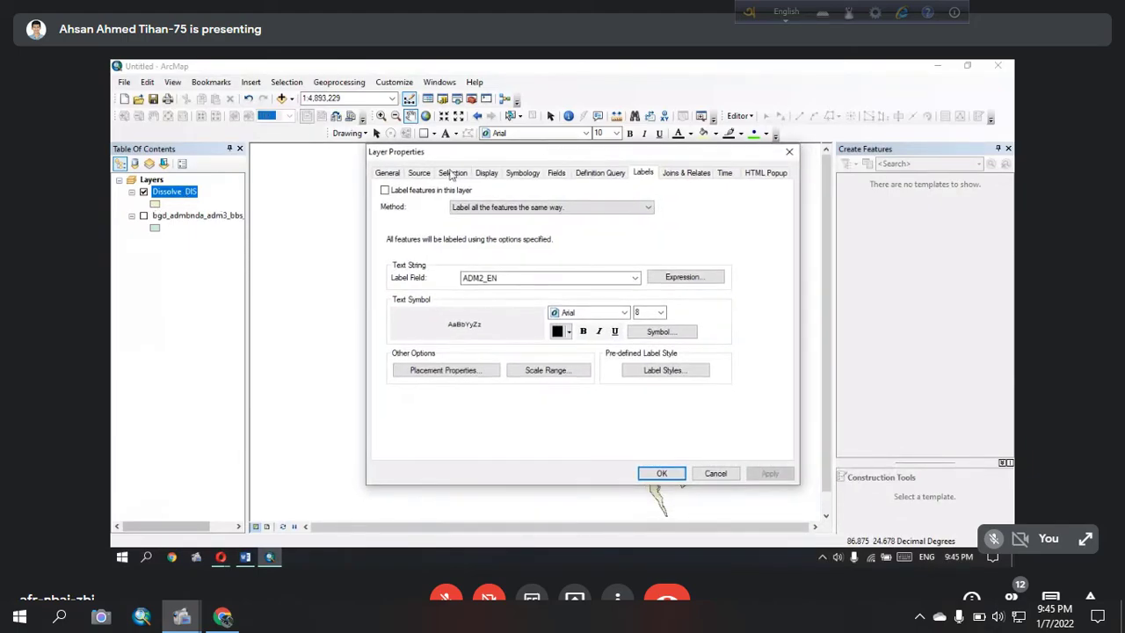
click(384, 191)
click(531, 279)
click(532, 281)
click(534, 283)
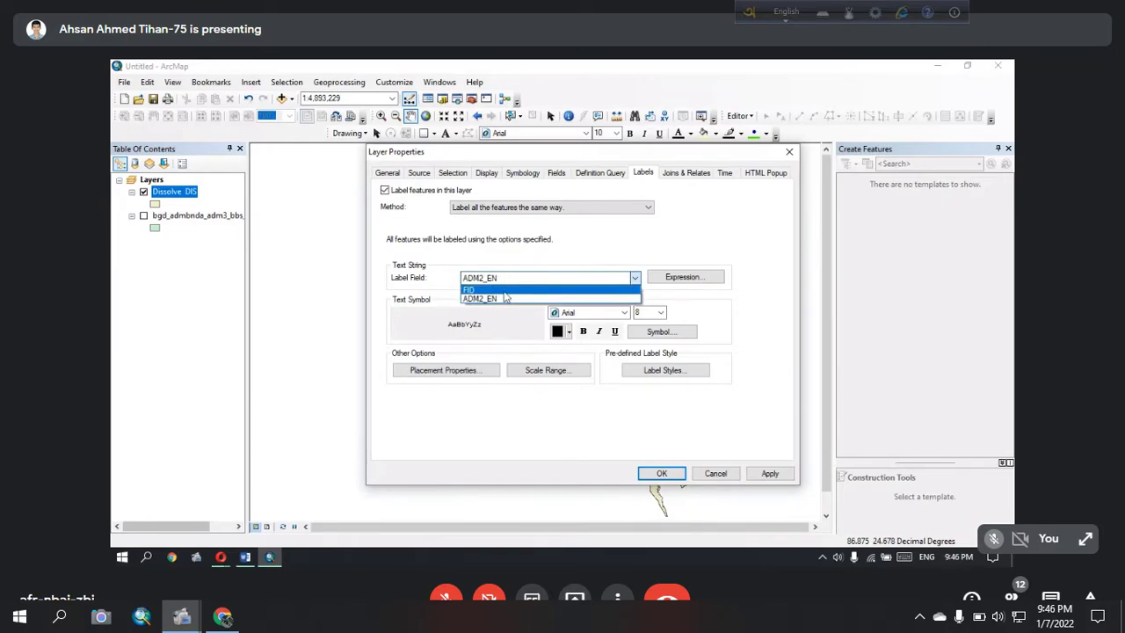
click(508, 259)
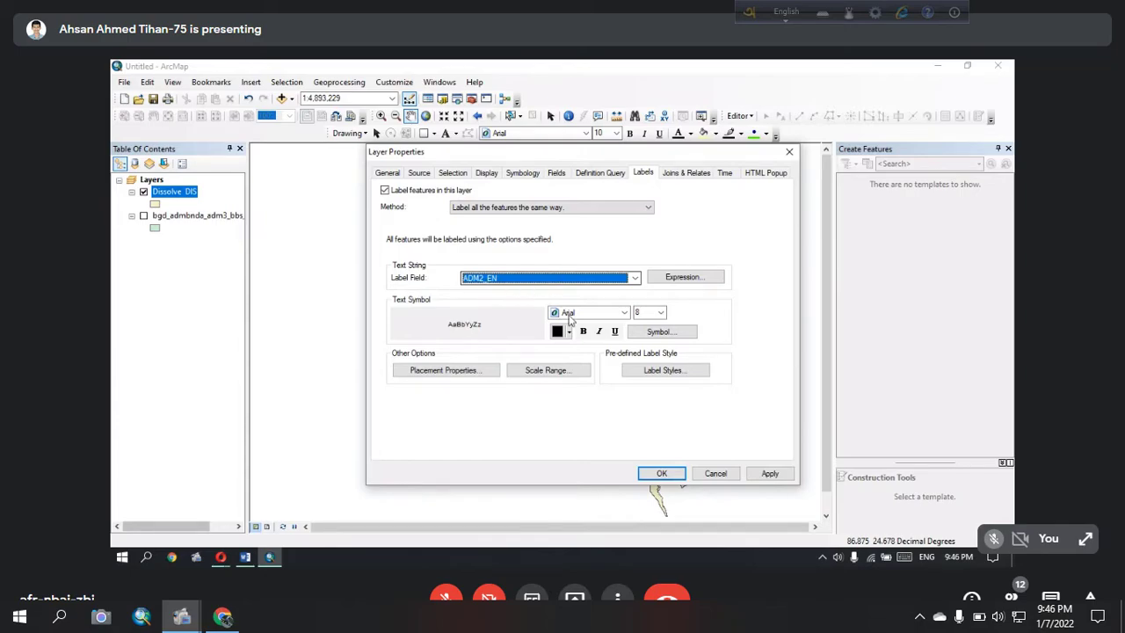
click(768, 473)
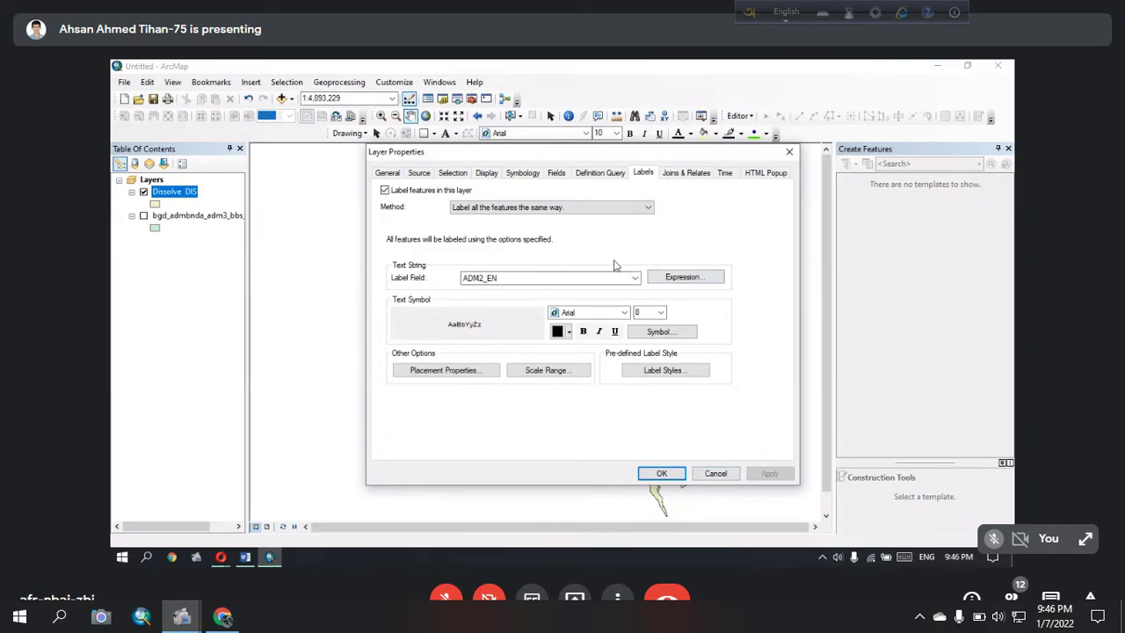
Step: Uncover the map behind the layer properties, reselect ADM2_EN as the label field, and accept the label settings
drag(557, 163, 820, 140)
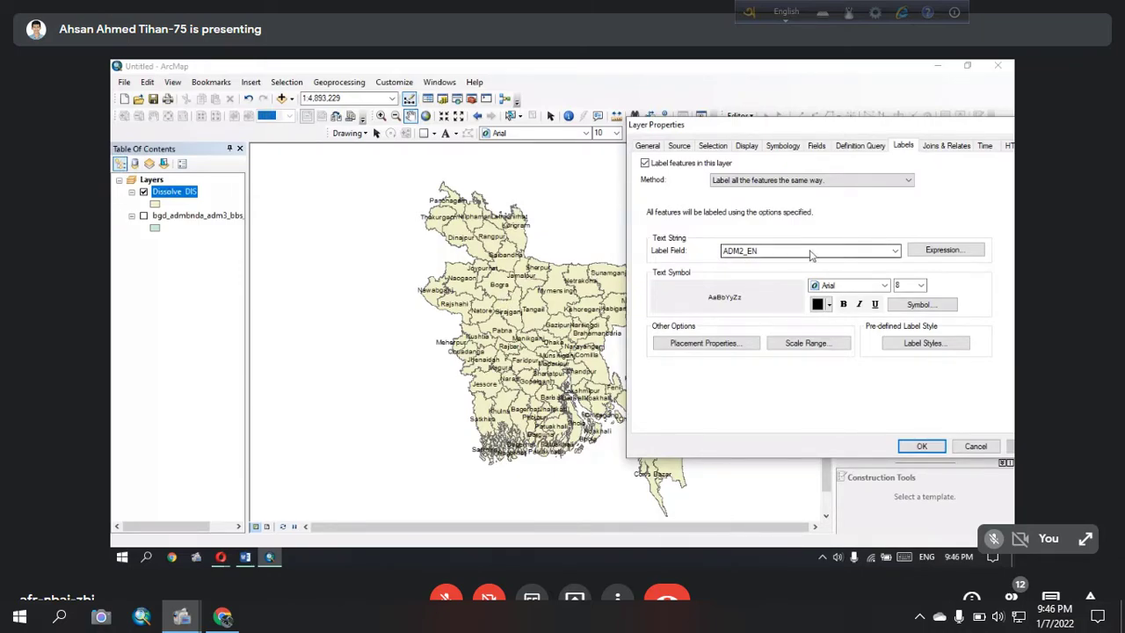
click(894, 253)
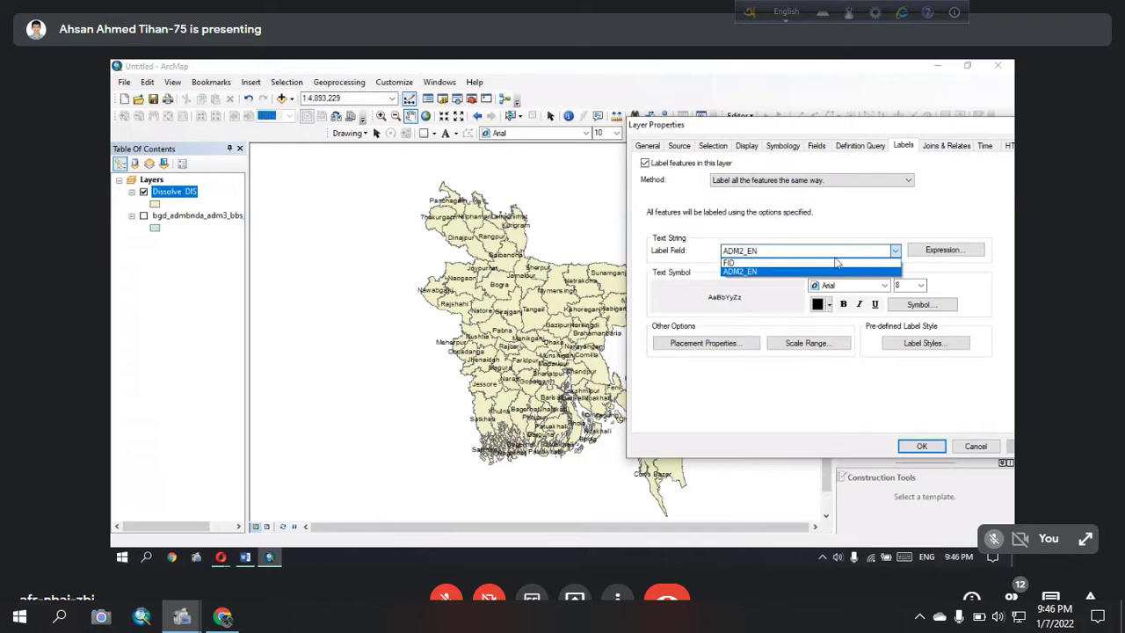
click(817, 273)
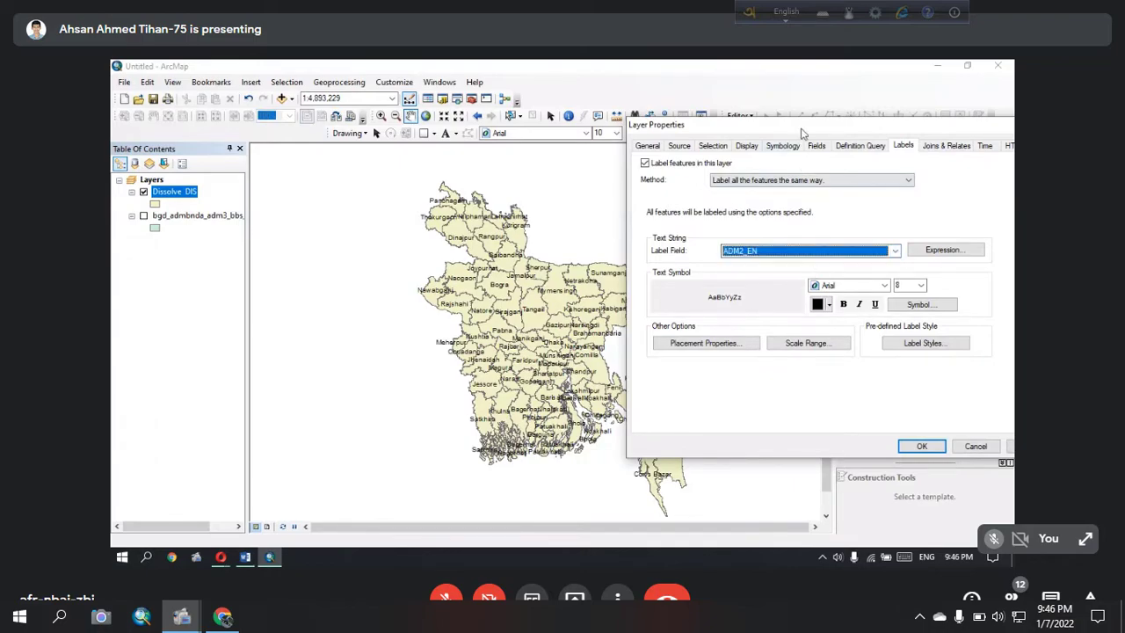
drag(804, 130, 771, 134)
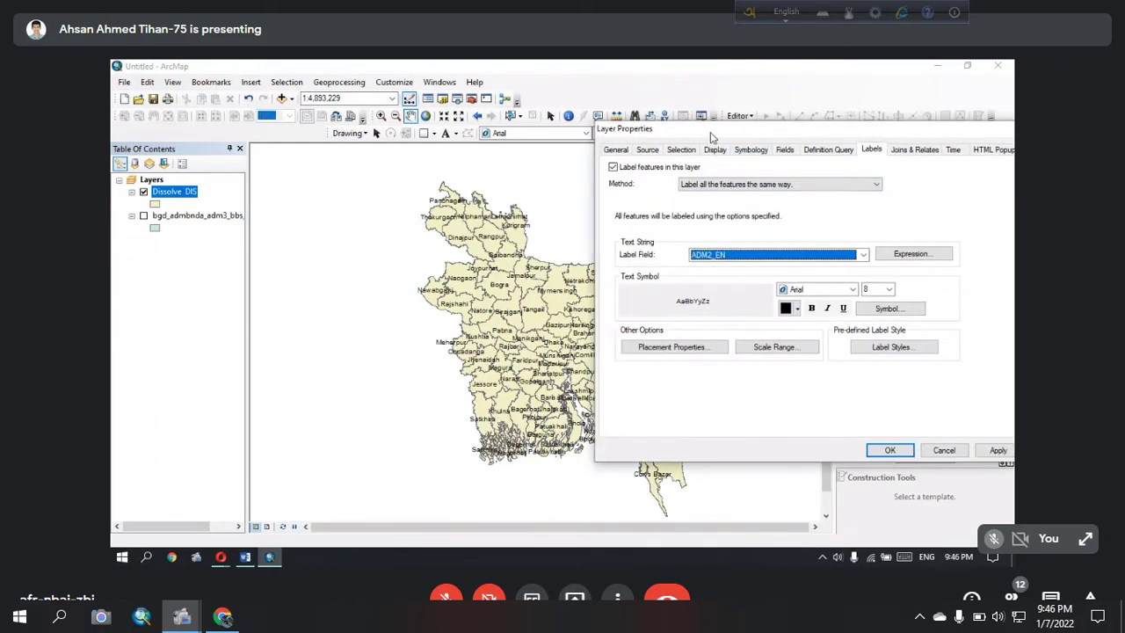
click(997, 449)
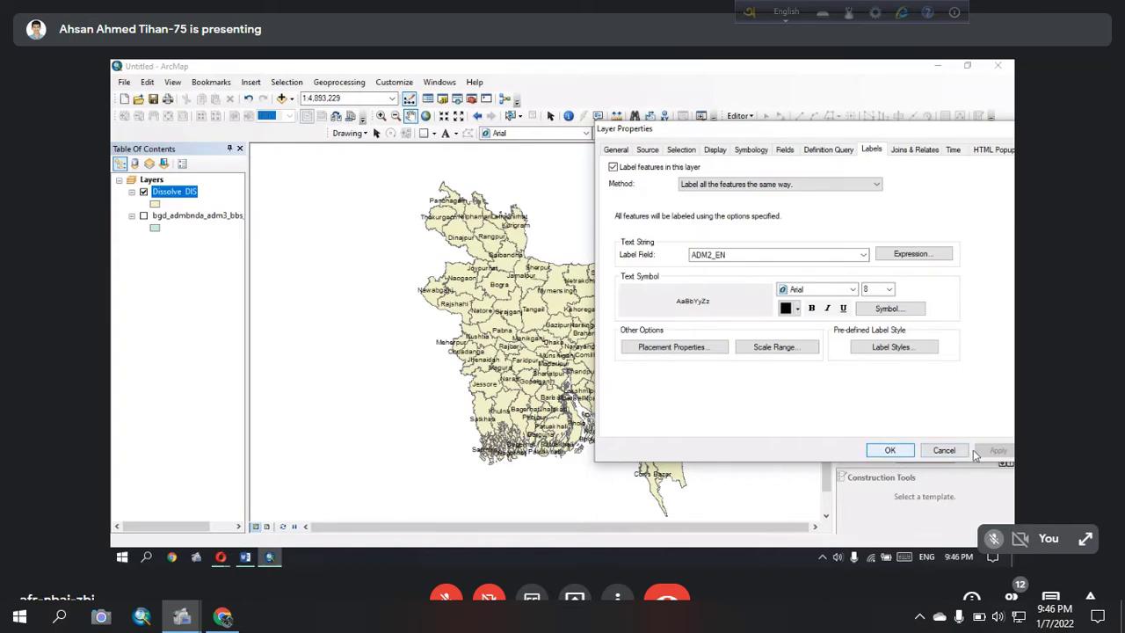
click(889, 450)
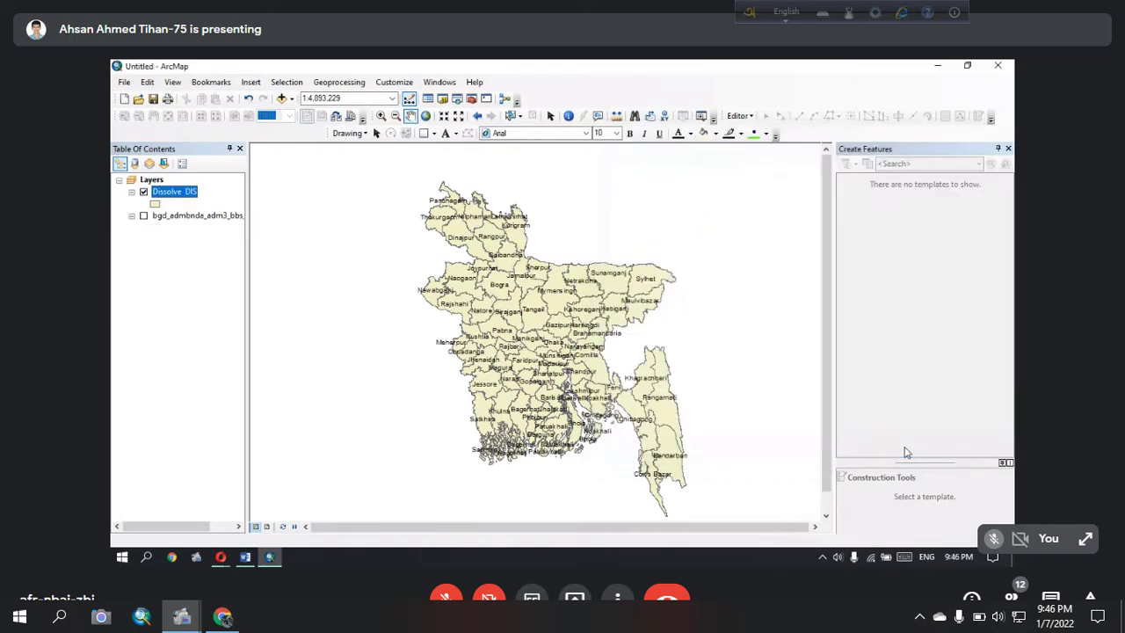
Step: Inspect the district name labels across the Dissolve DIS map and return it to full extent
right_click(183, 195)
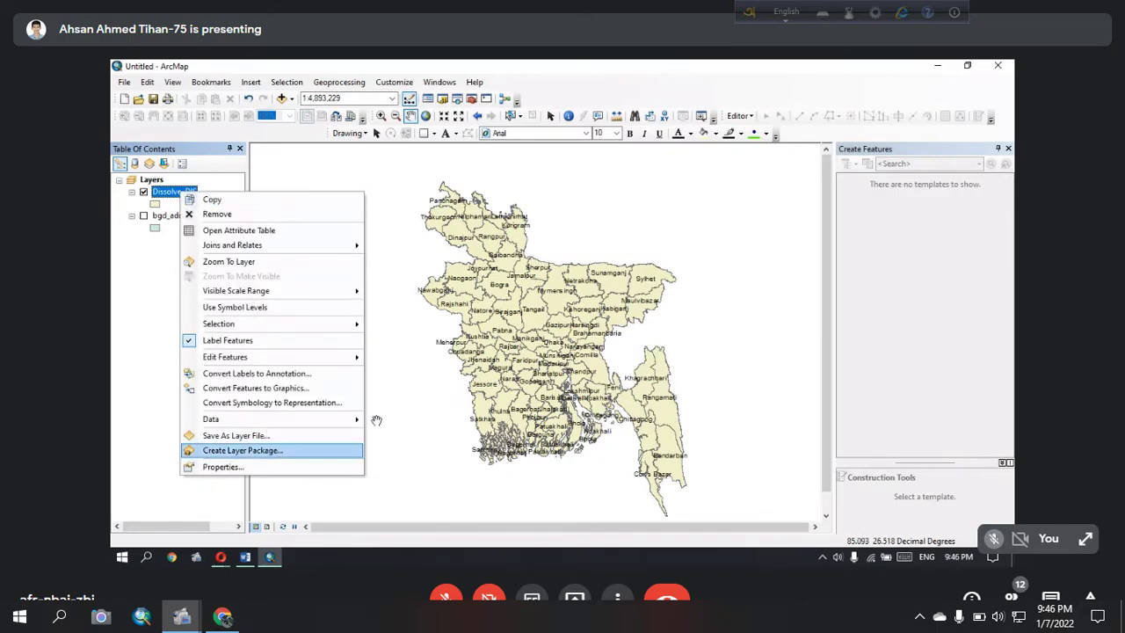
click(407, 254)
scroll(407, 255, down, 1)
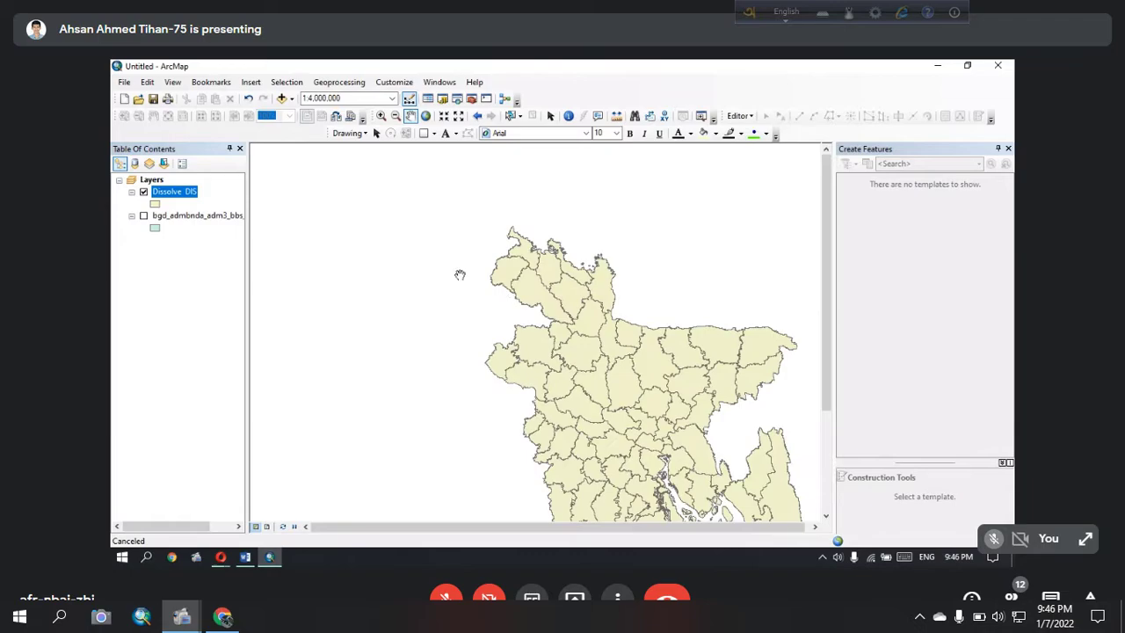
drag(585, 360, 487, 284)
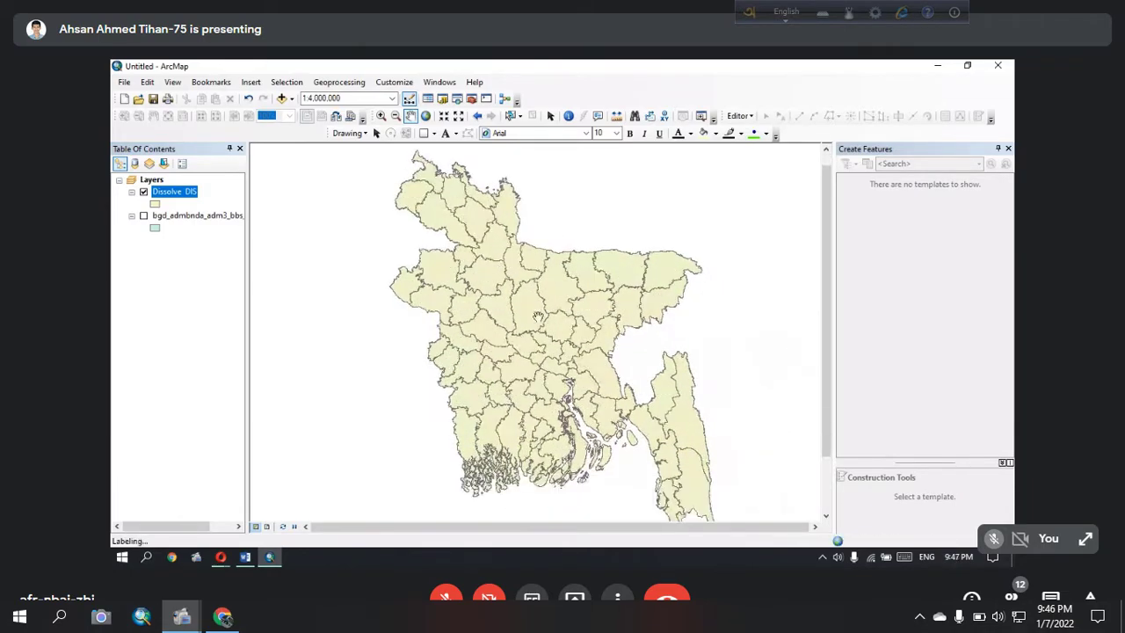
drag(460, 260, 667, 331)
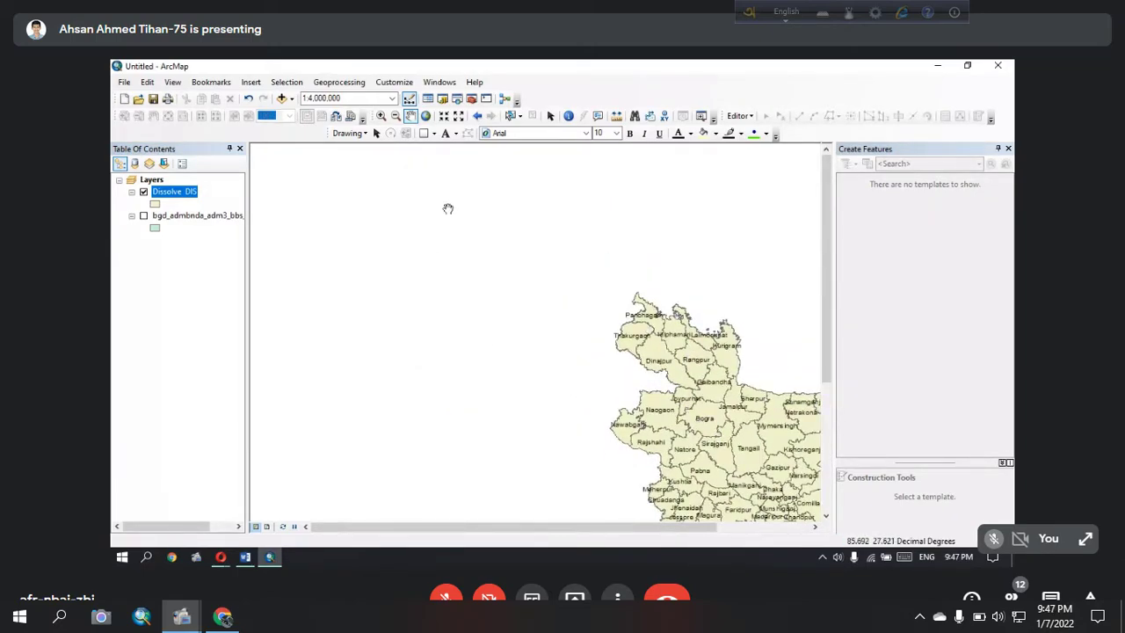
click(426, 119)
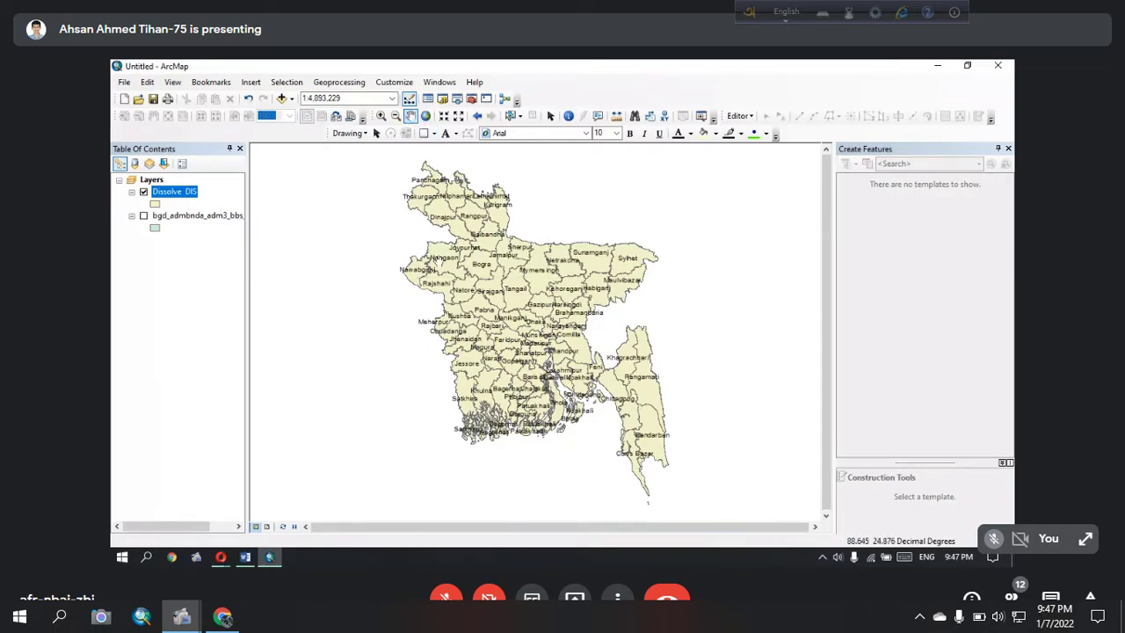
click(411, 115)
mouse_move(501, 266)
mouse_down()
mouse_move(523, 275)
mouse_move(499, 264)
mouse_up()
Step: Switch to the GIS Question document in Word and check question 5 against the labelled district map in ArcMap
click(249, 557)
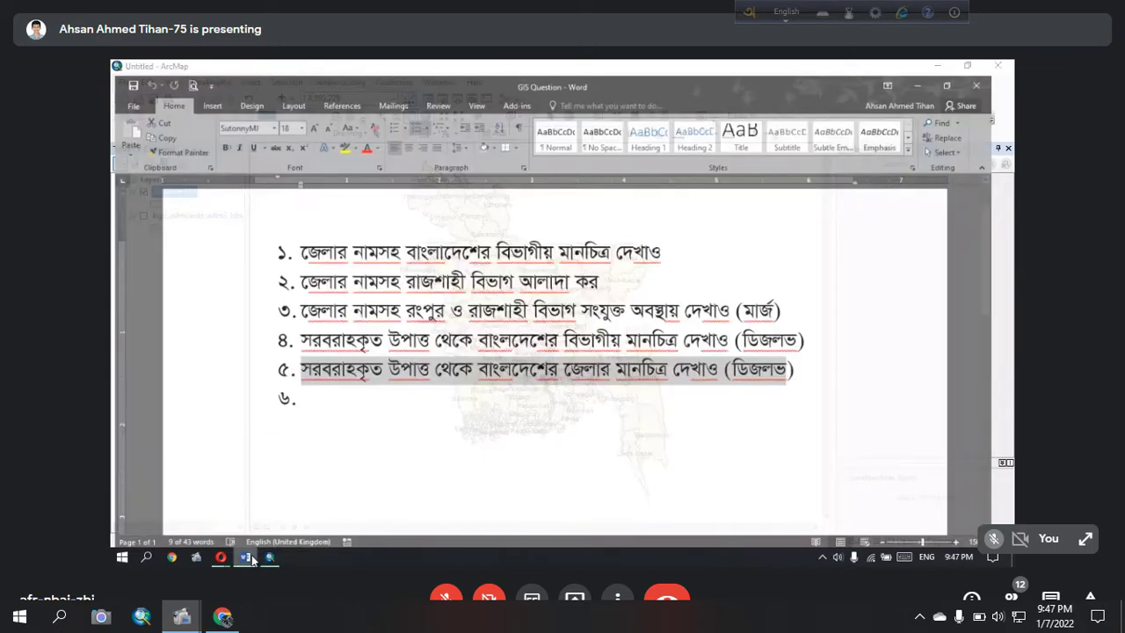
mouse_move(247, 559)
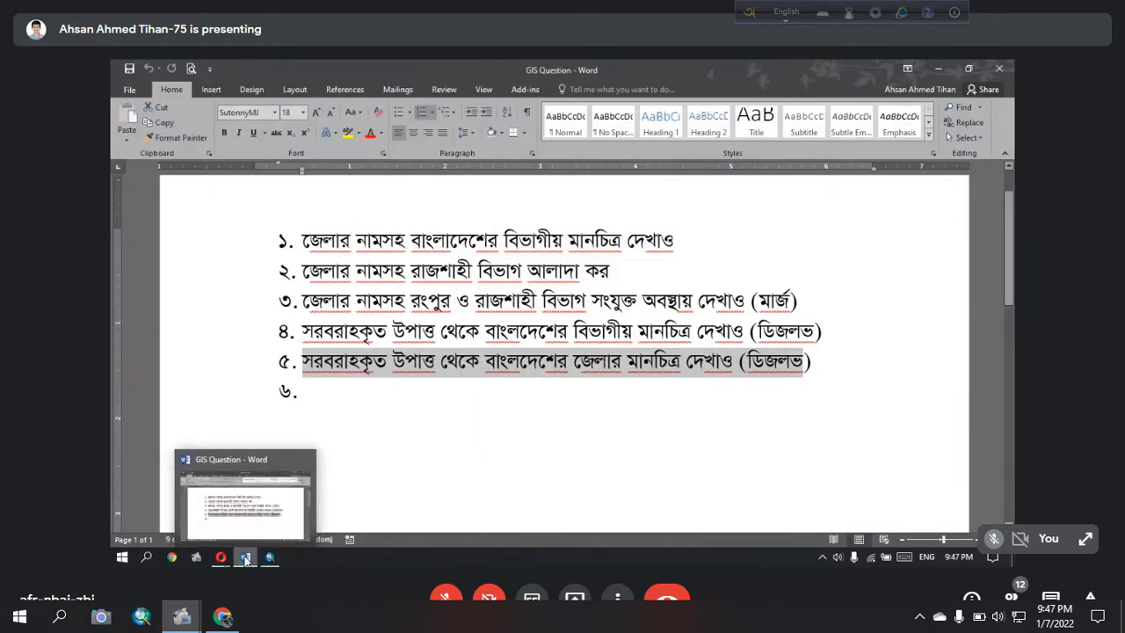
click(247, 559)
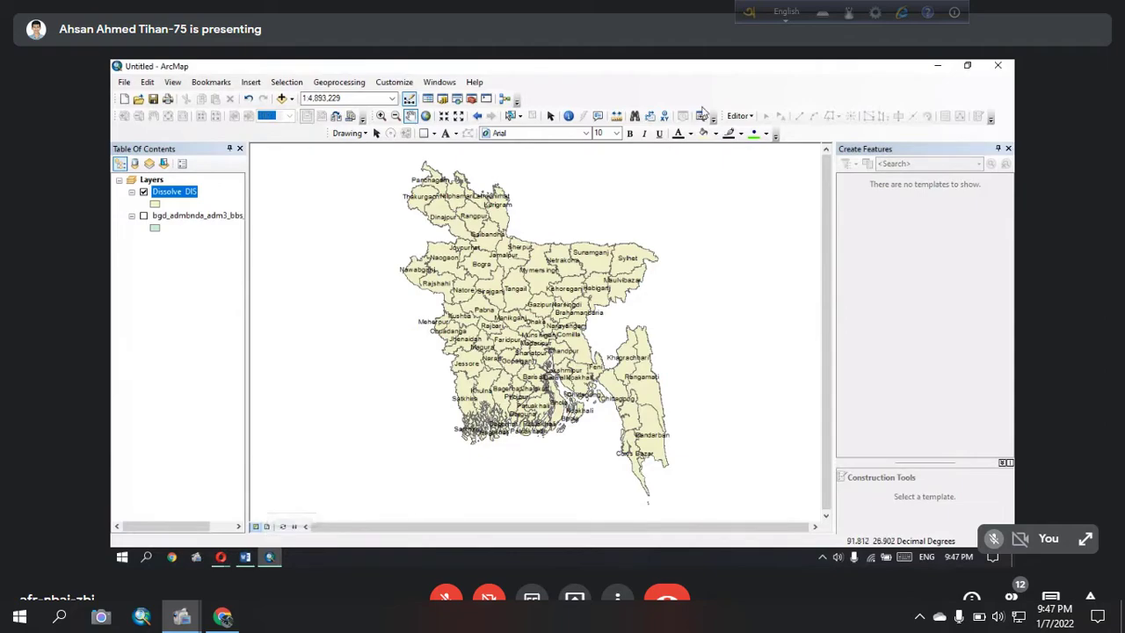
mouse_move(246, 557)
click(244, 557)
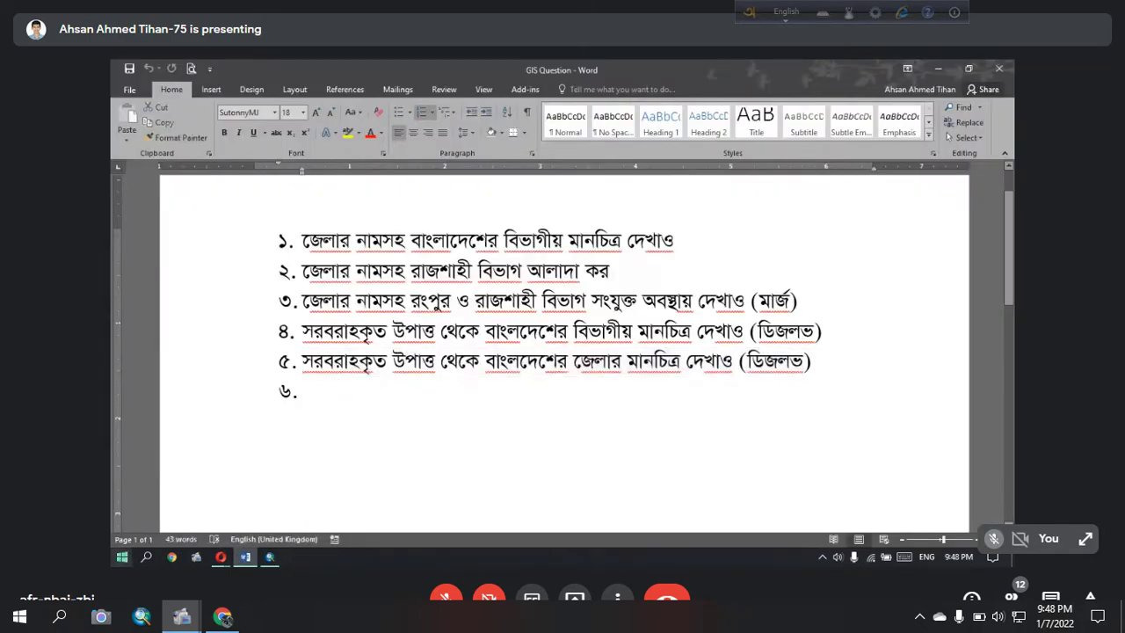
Step: Launch the Bijoy Bayanno keyboard program for Bangla typing while the GIS Question document is open
click(123, 557)
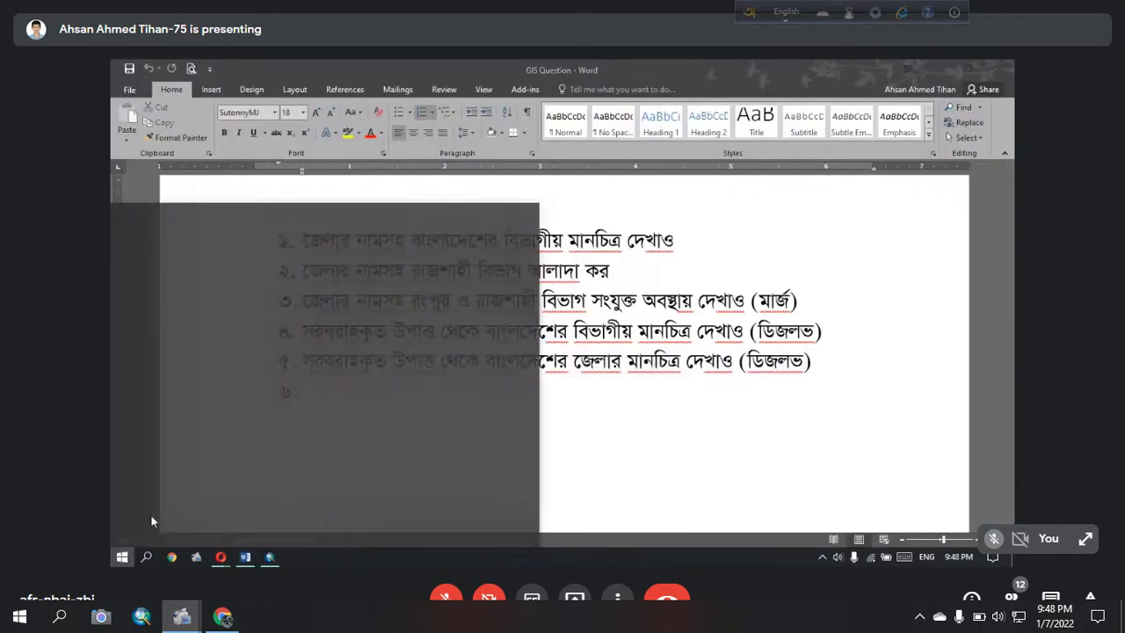
scroll(445, 224, down, 5)
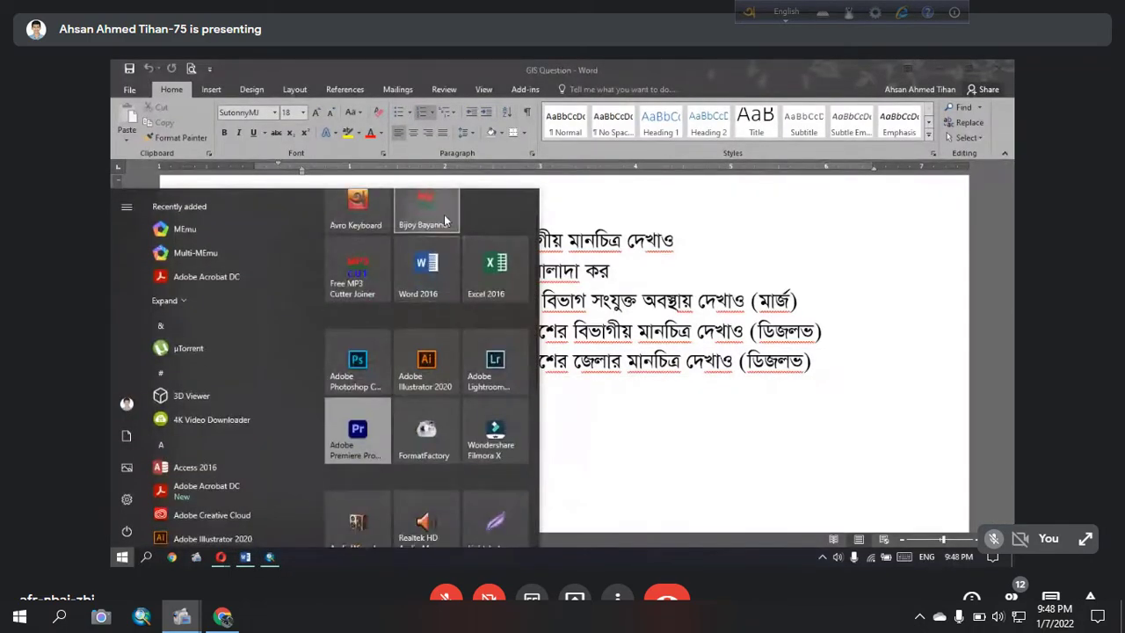
click(444, 215)
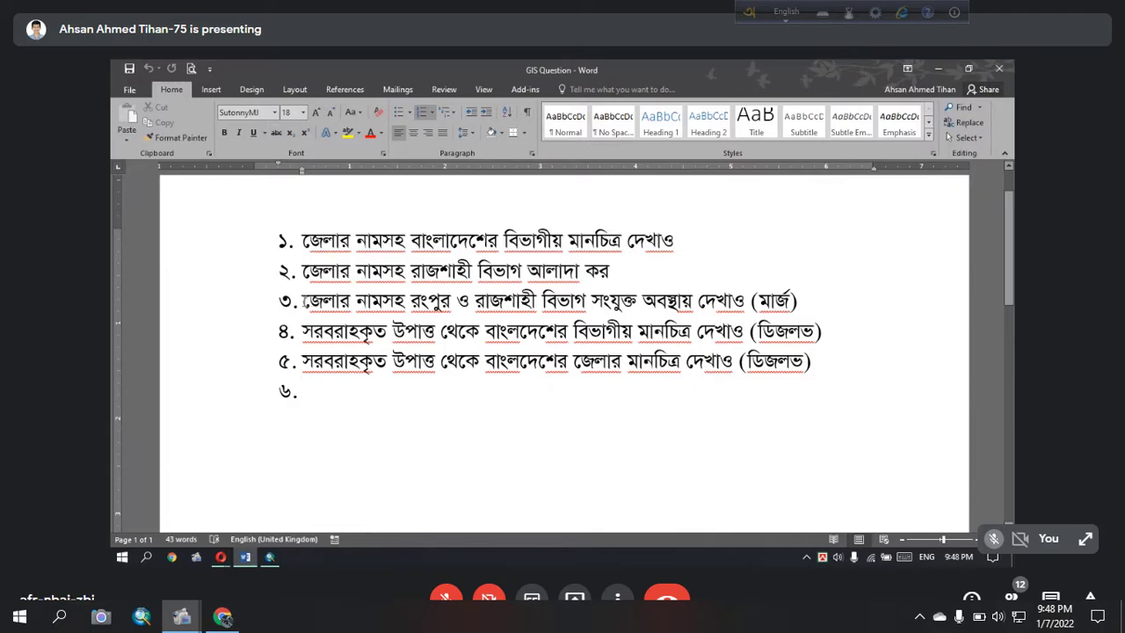
drag(305, 300, 694, 309)
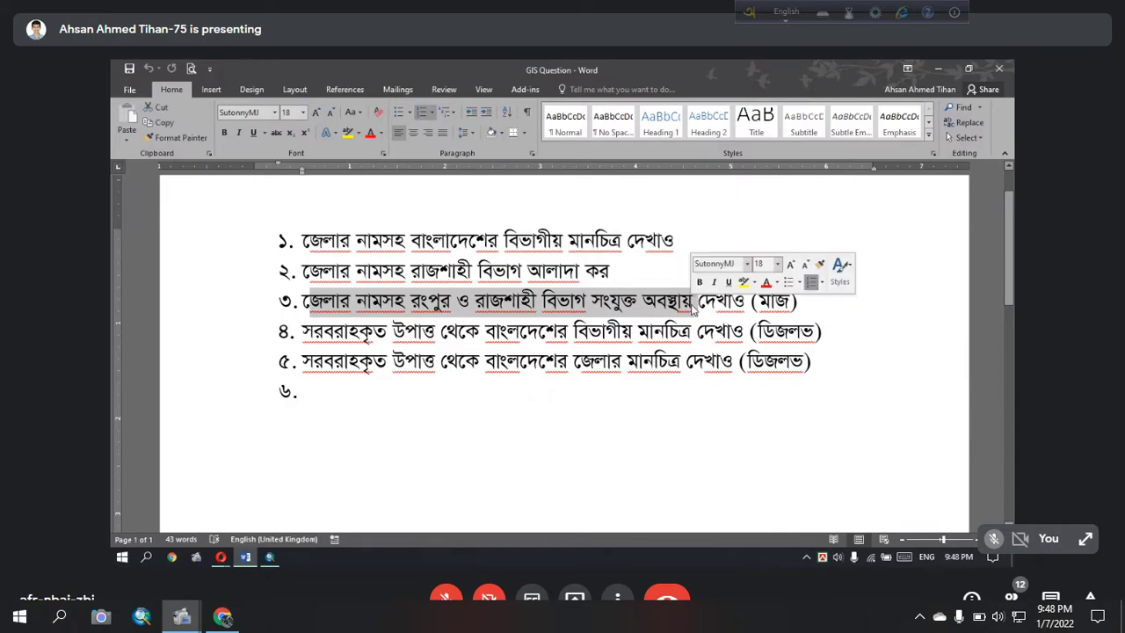
click(693, 308)
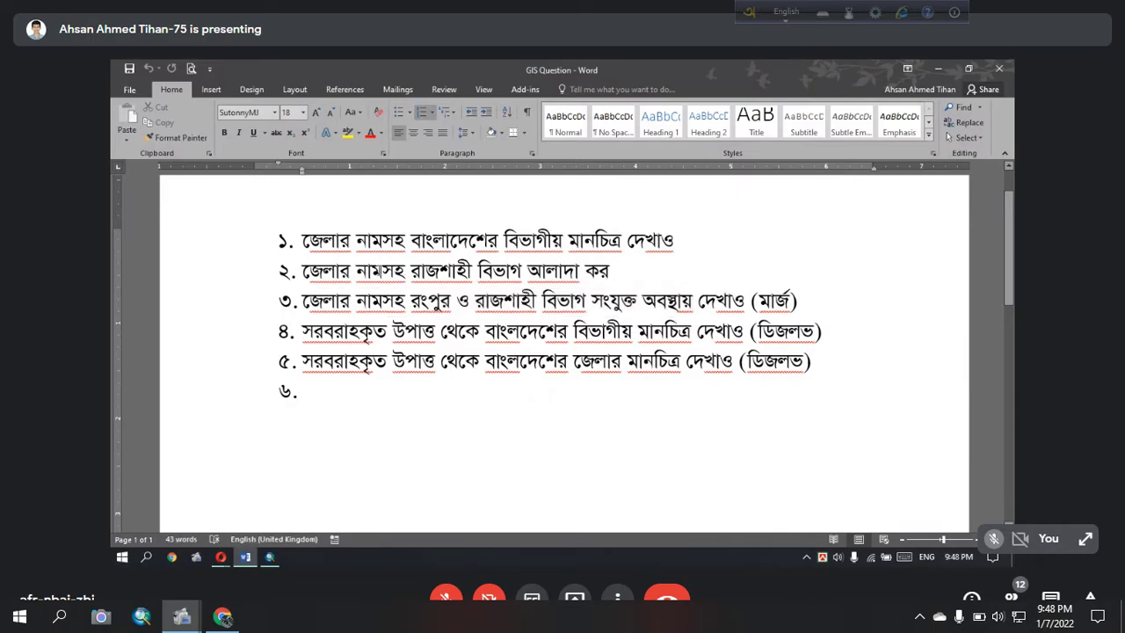
click(331, 394)
text(পু)
key(BackSpace)
key(BackSpace)
key(BackSpace)
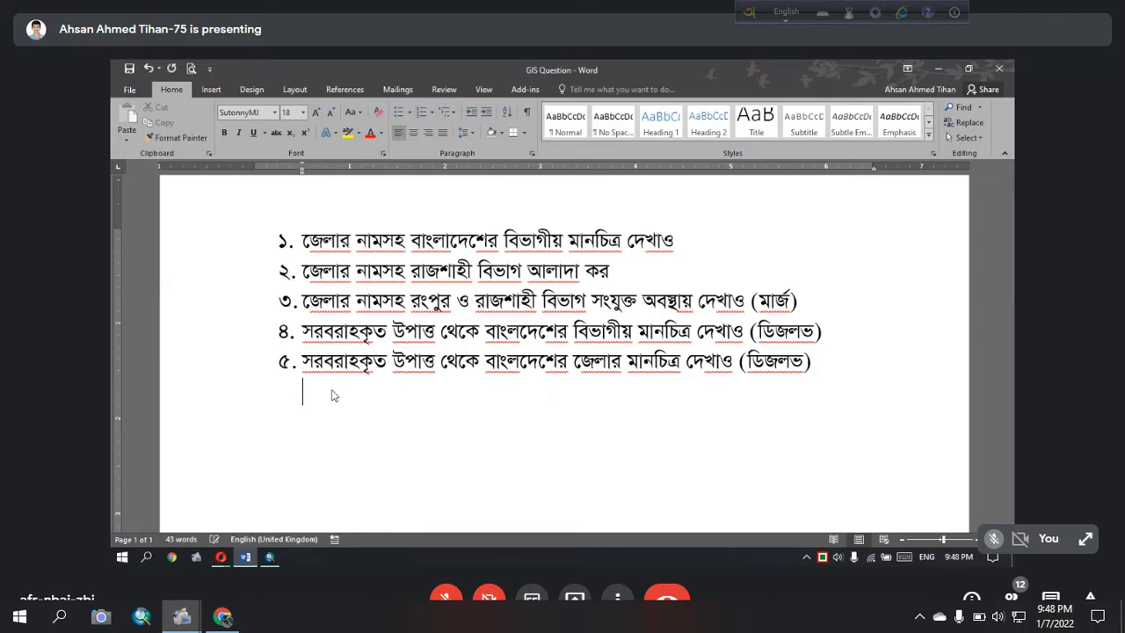
key(BackSpace)
key(BackSpace)
key(BackSpace)
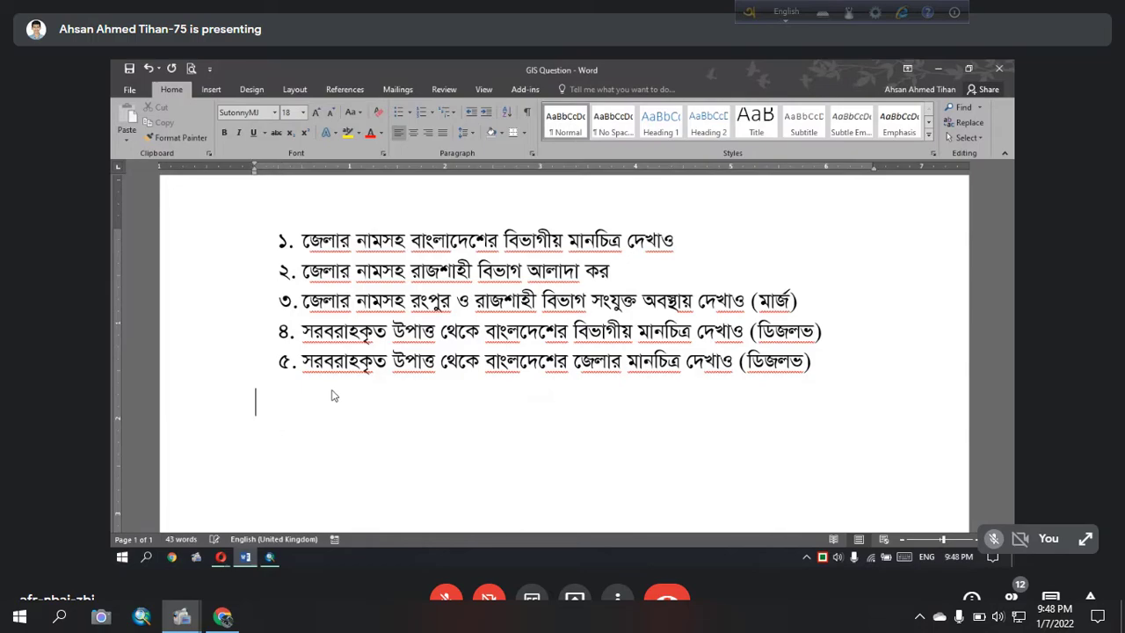
mouse_move(217, 561)
click(183, 500)
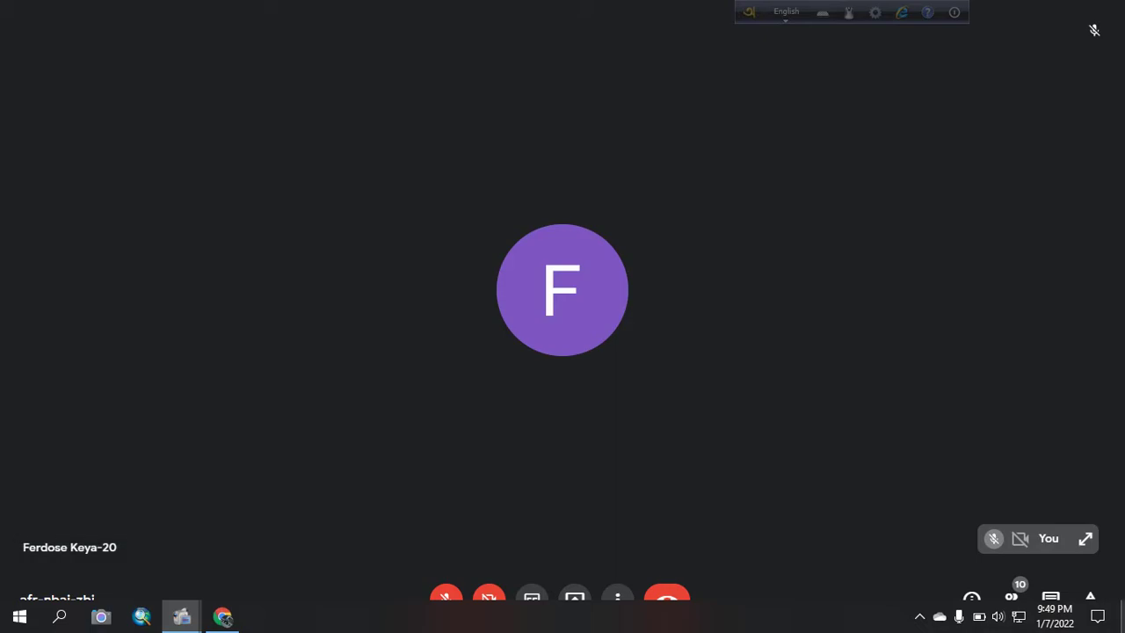
mouse_move(562, 290)
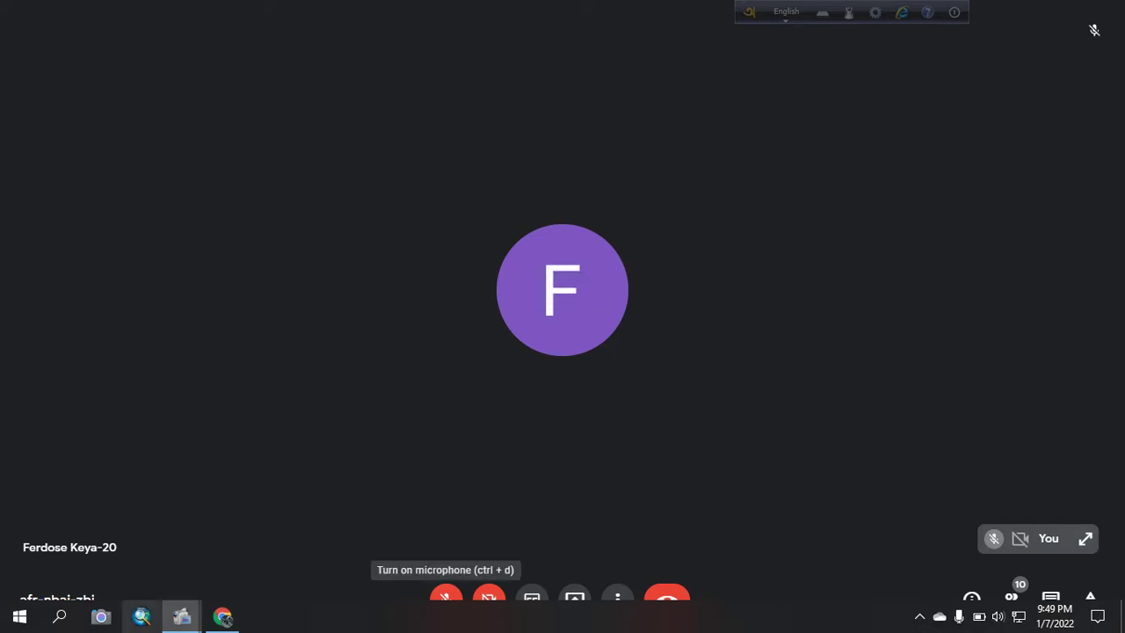
mouse_move(181, 616)
mouse_move(95, 547)
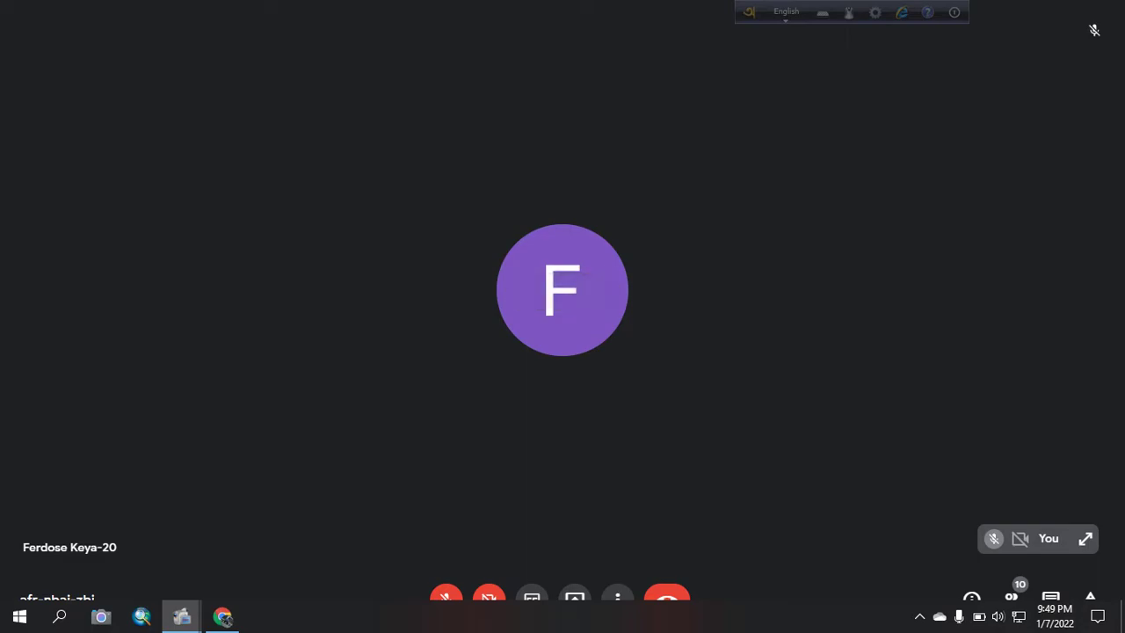
click(1086, 539)
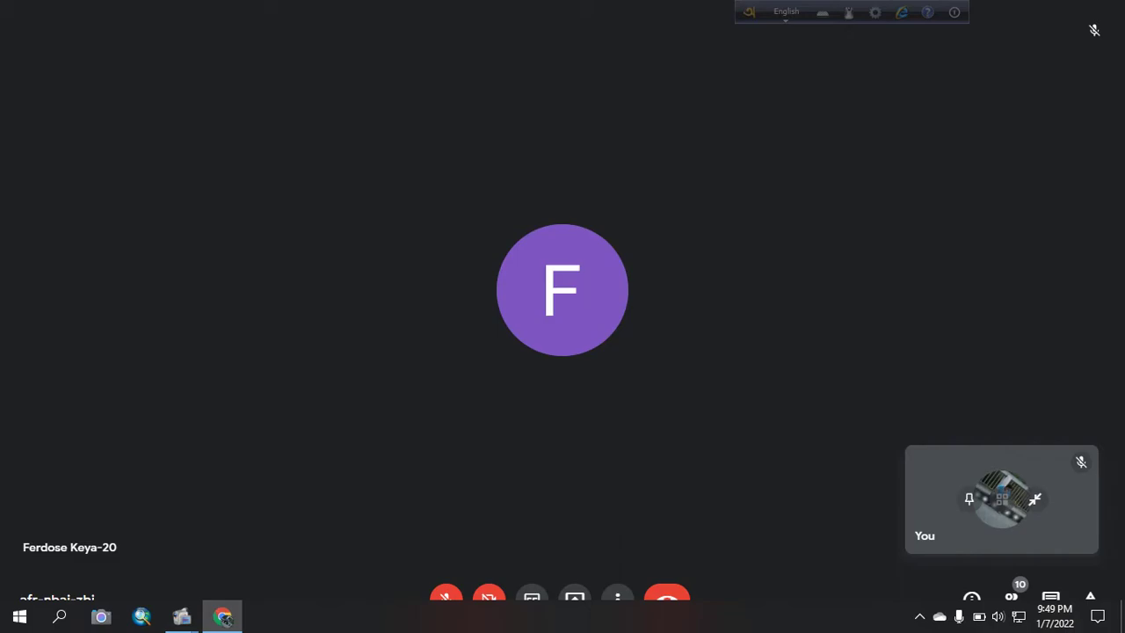
click(1035, 499)
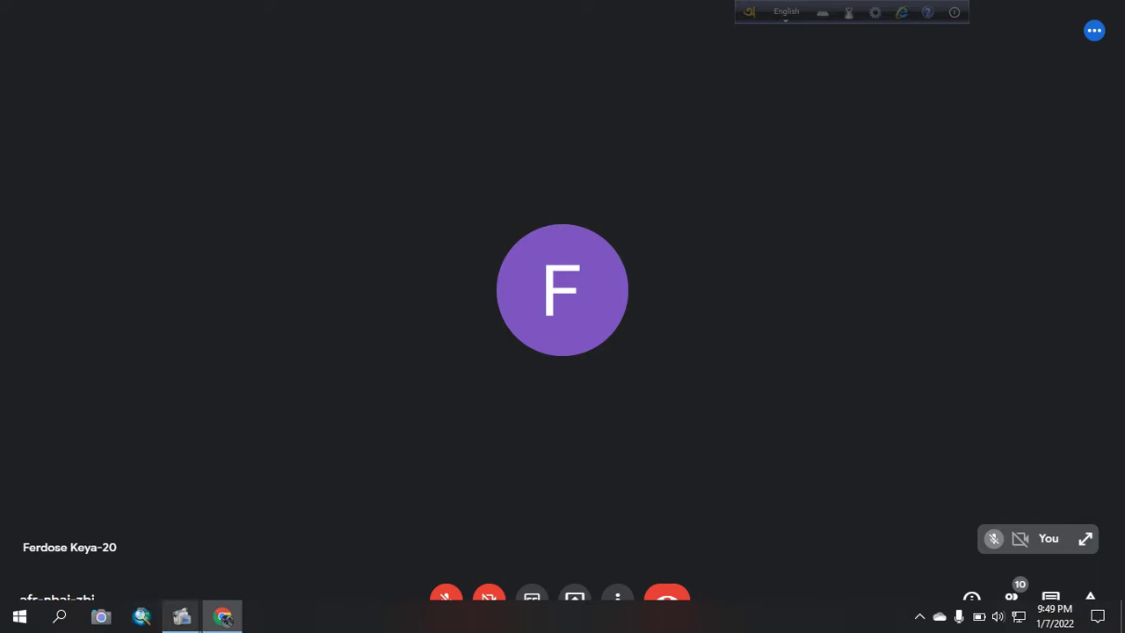
mouse_move(94, 545)
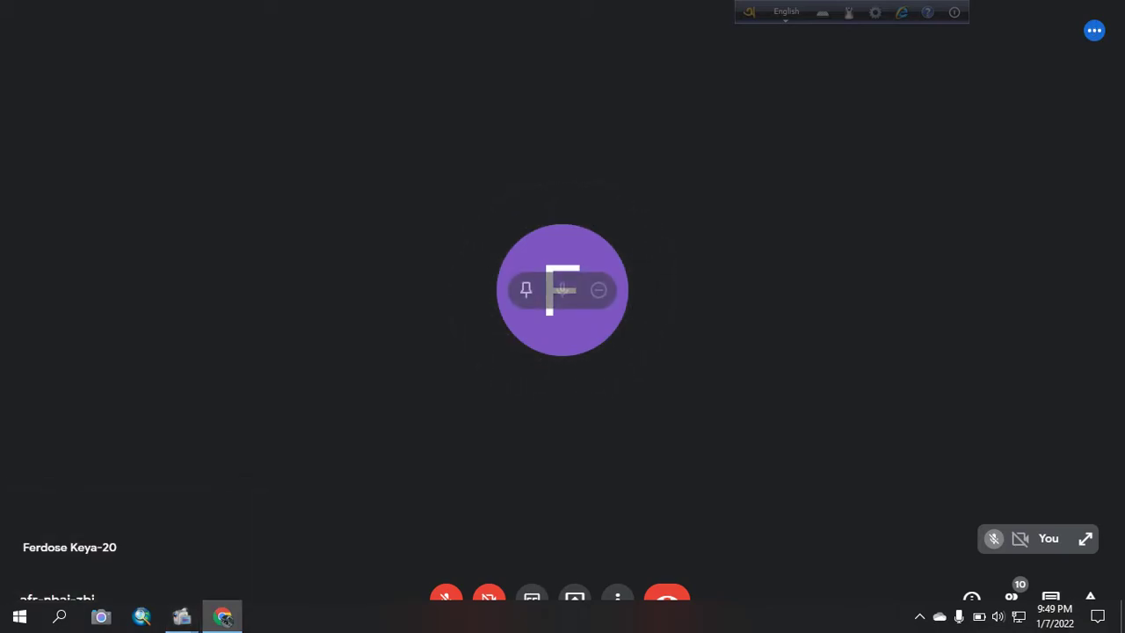
key(ctrl+d)
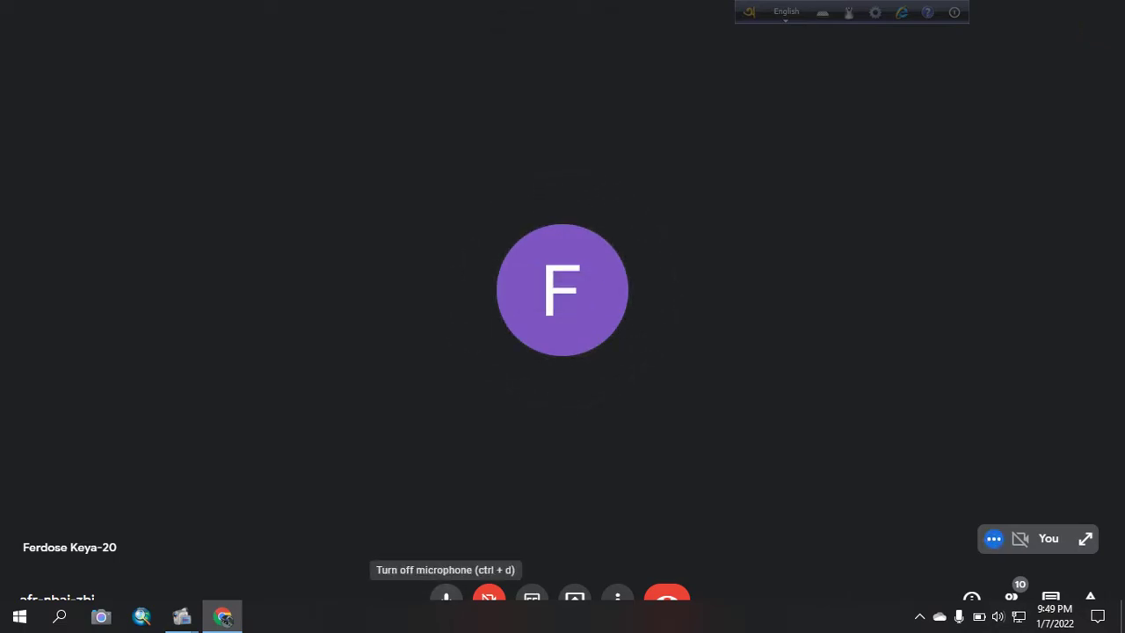
key(ctrl+d)
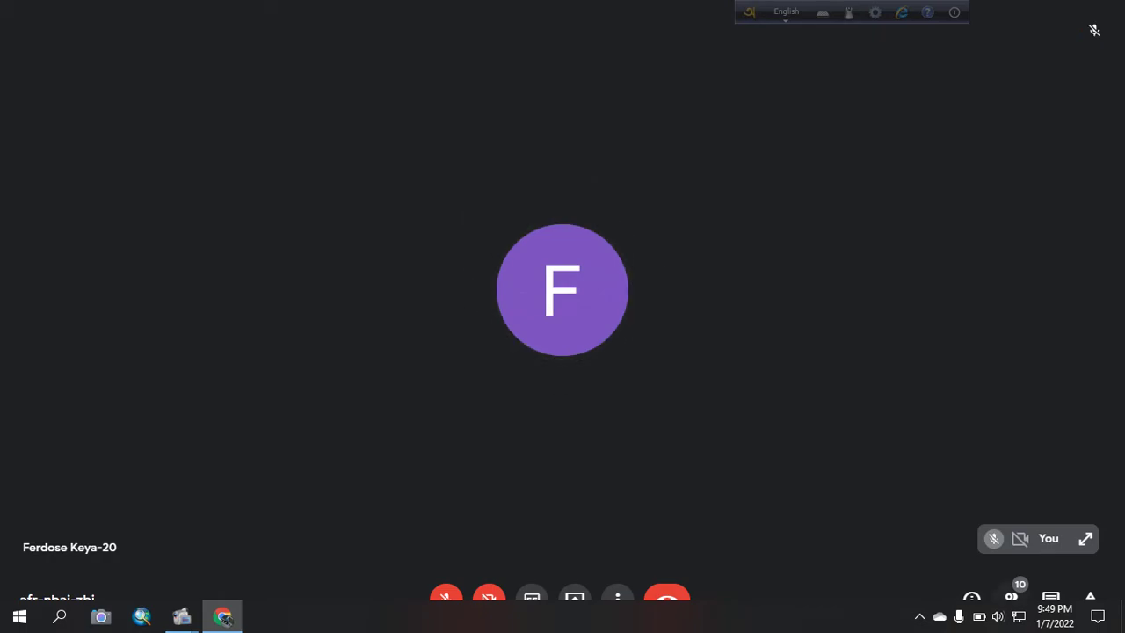
Step: Review the participant list of the Google Meet call and close it
click(1012, 593)
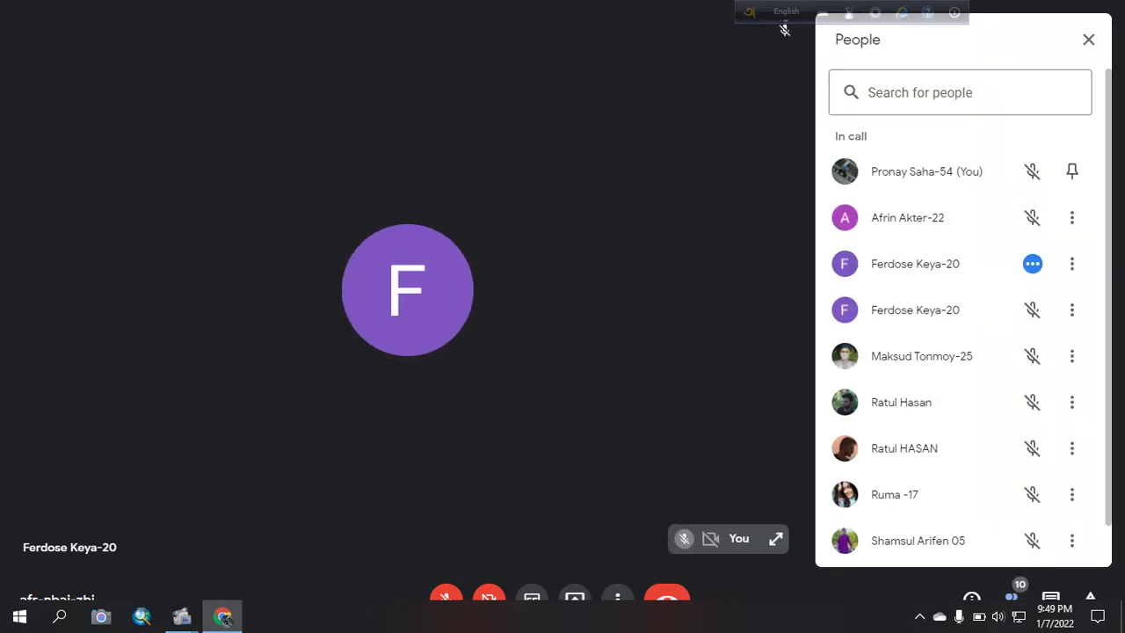
scroll(962, 352, down, 1)
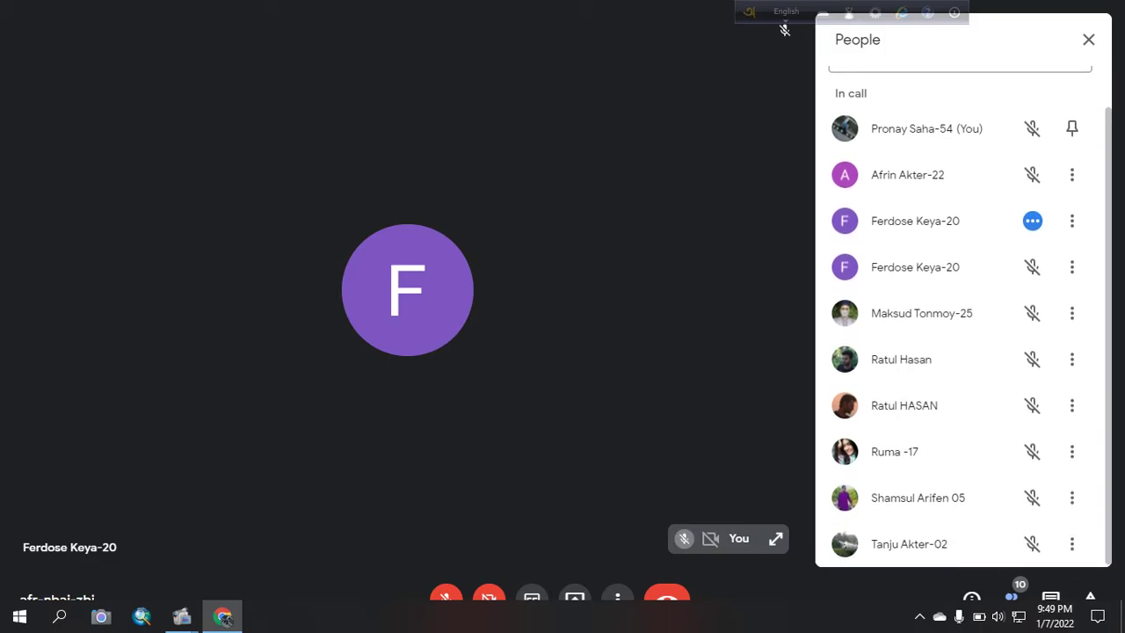
scroll(962, 351, up, 1)
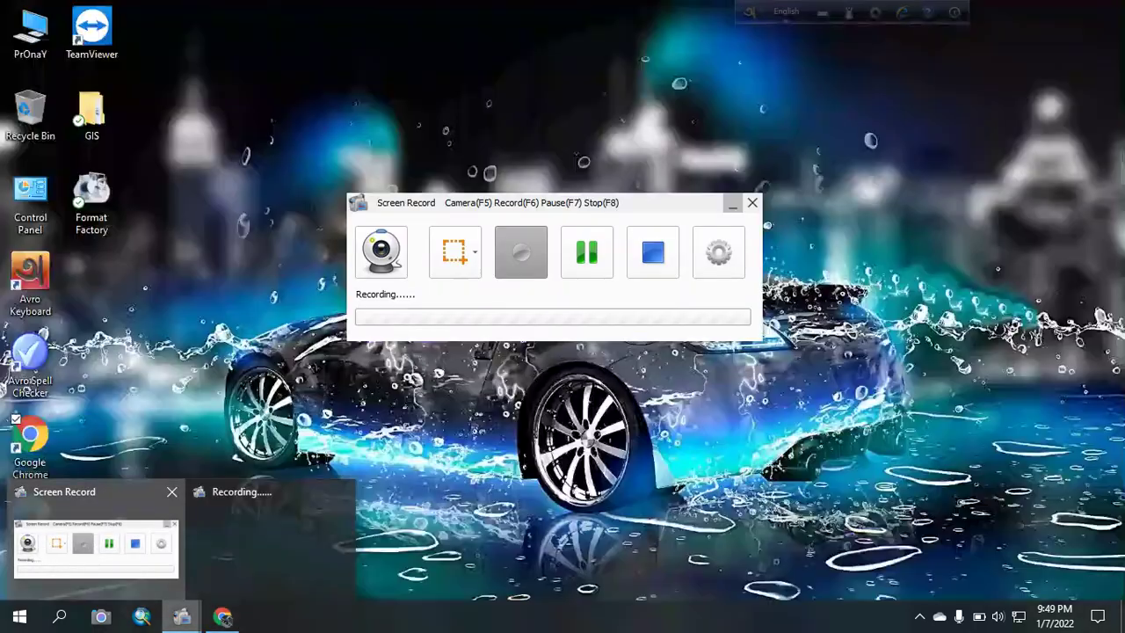
click(96, 549)
key(F7)
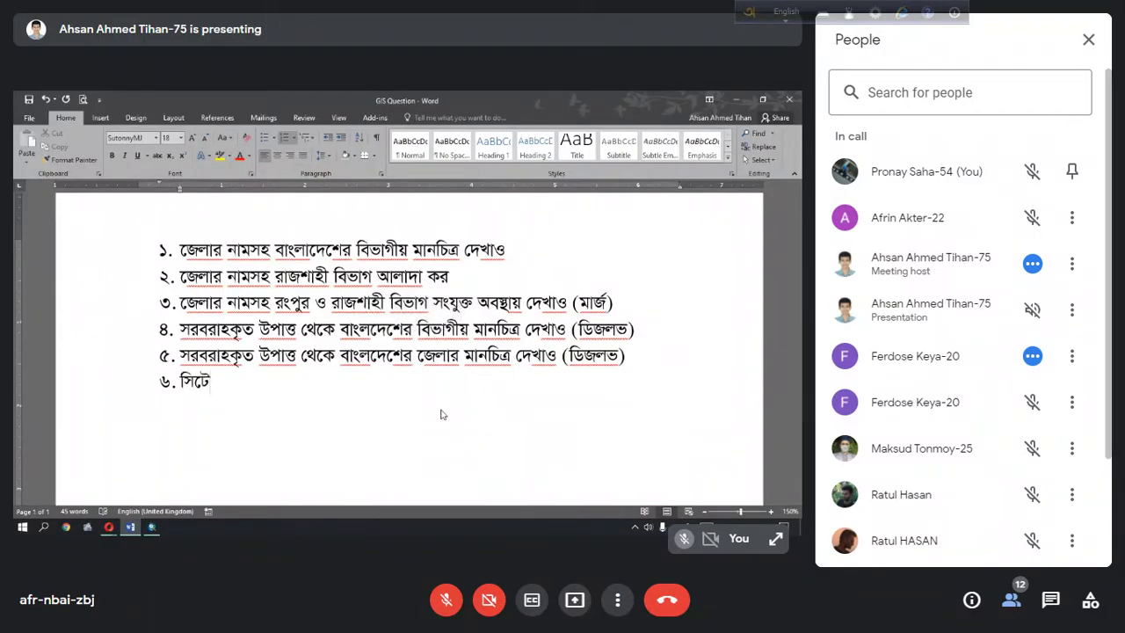
click(1088, 40)
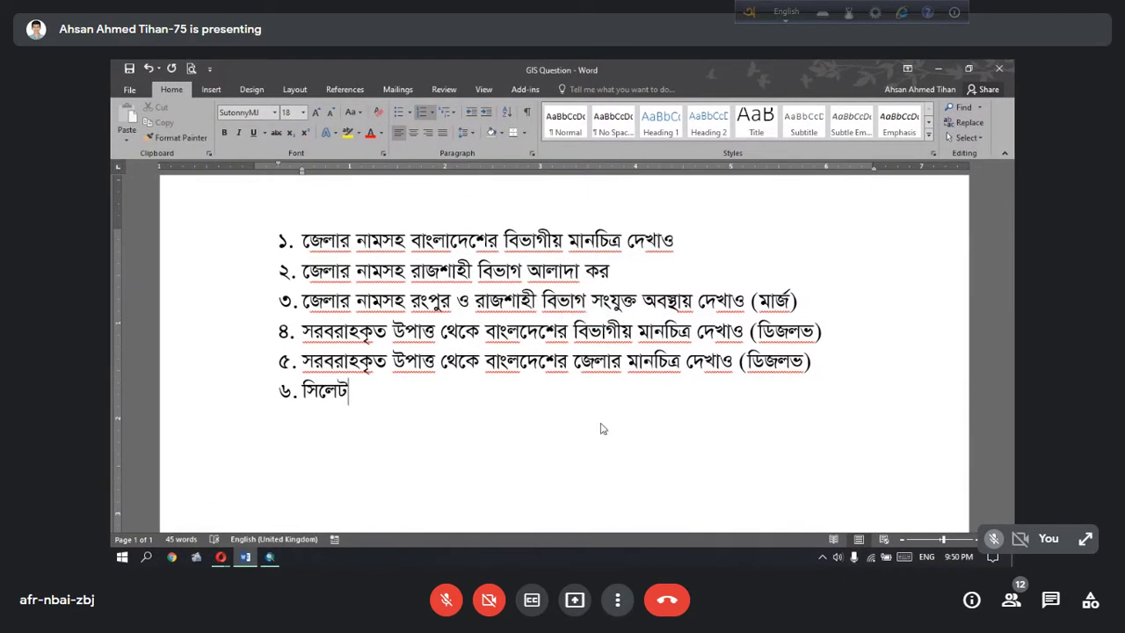
Step: Leave the full-screen view of the Google Meet call and restore it
click(618, 599)
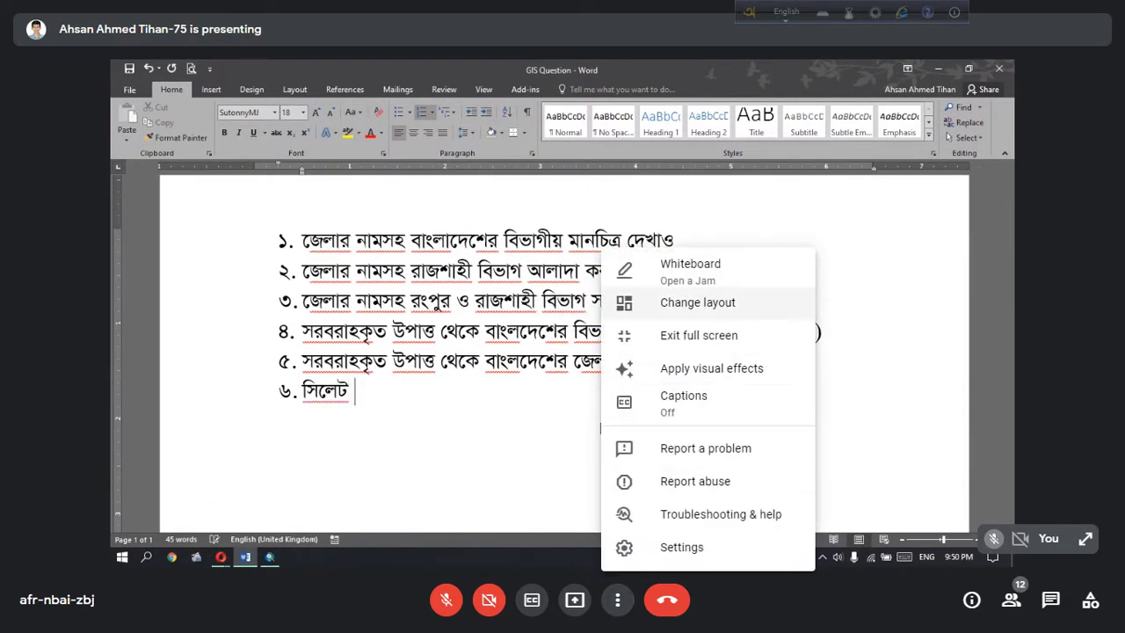
click(698, 335)
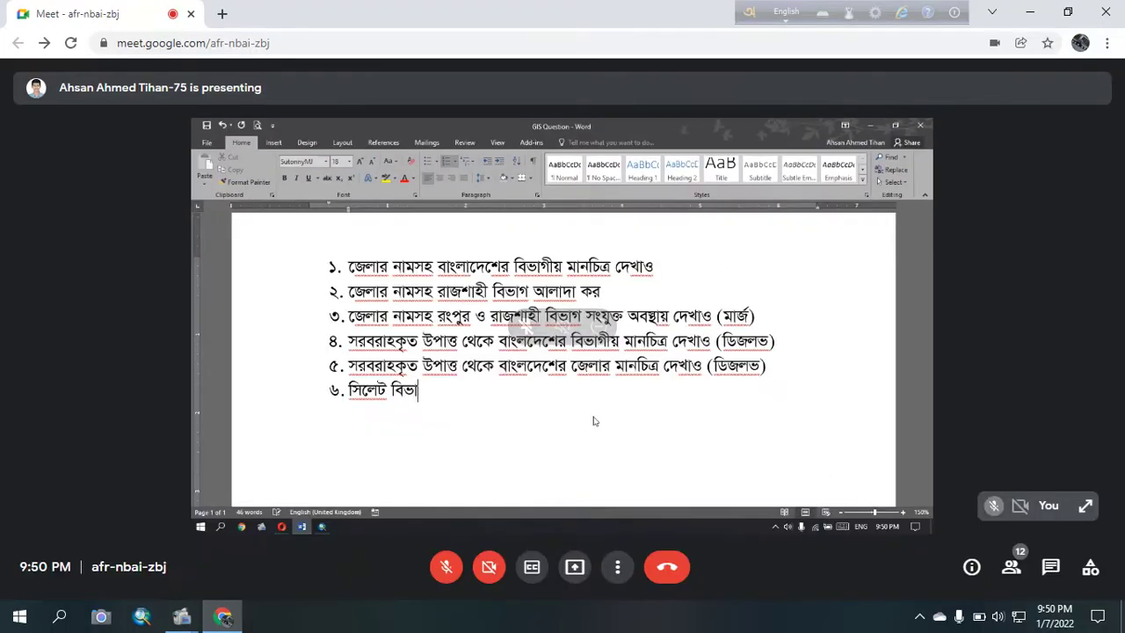
mouse_move(182, 616)
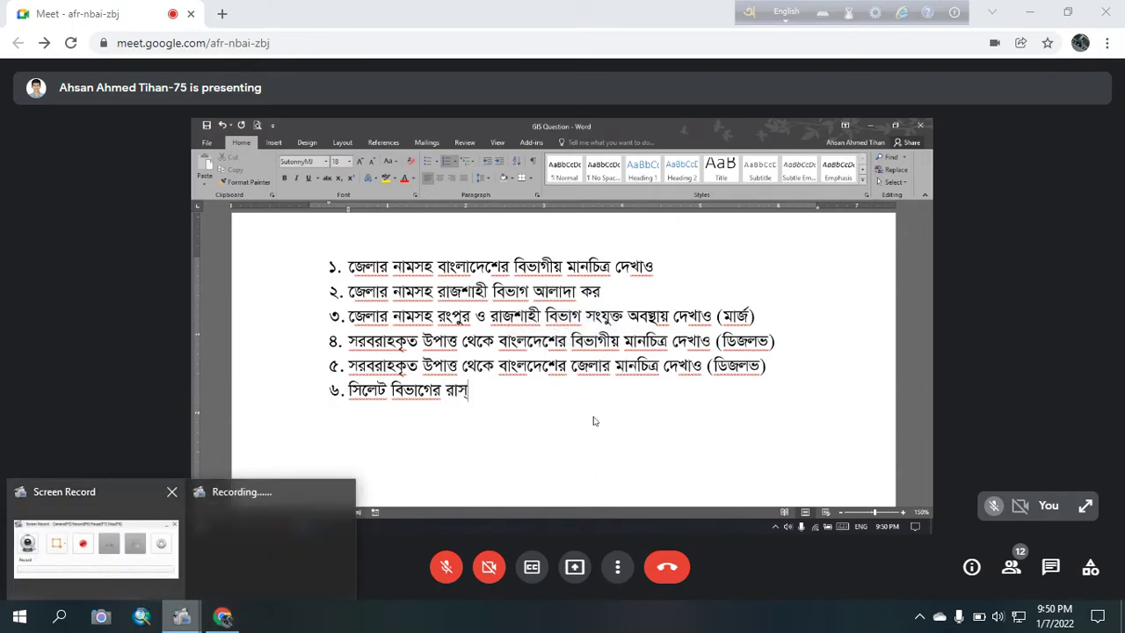
click(96, 547)
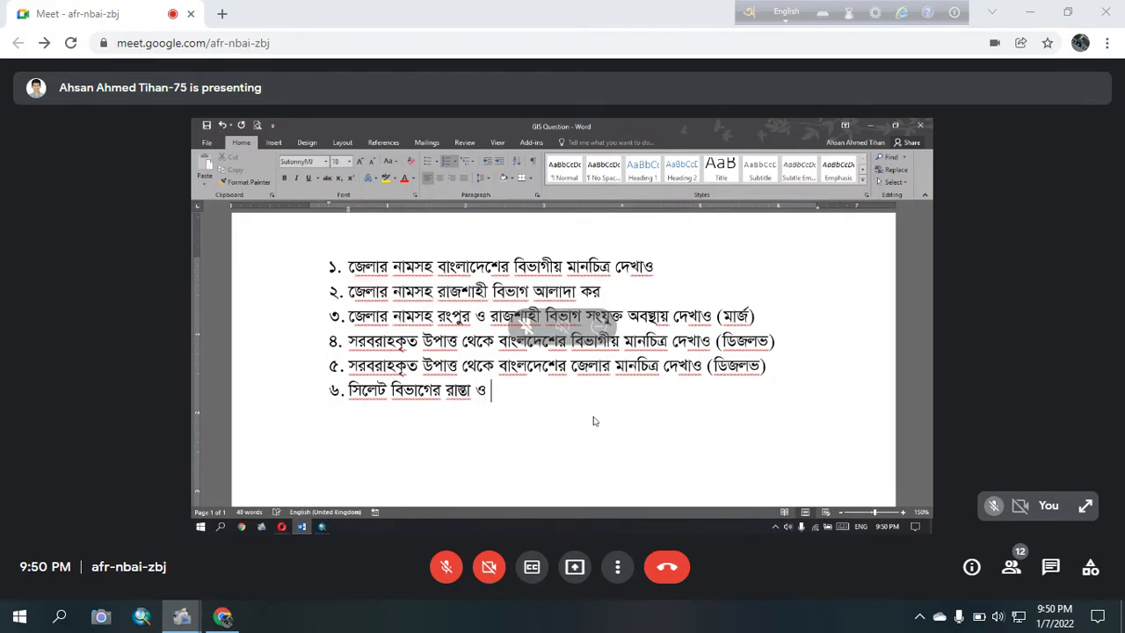
click(618, 567)
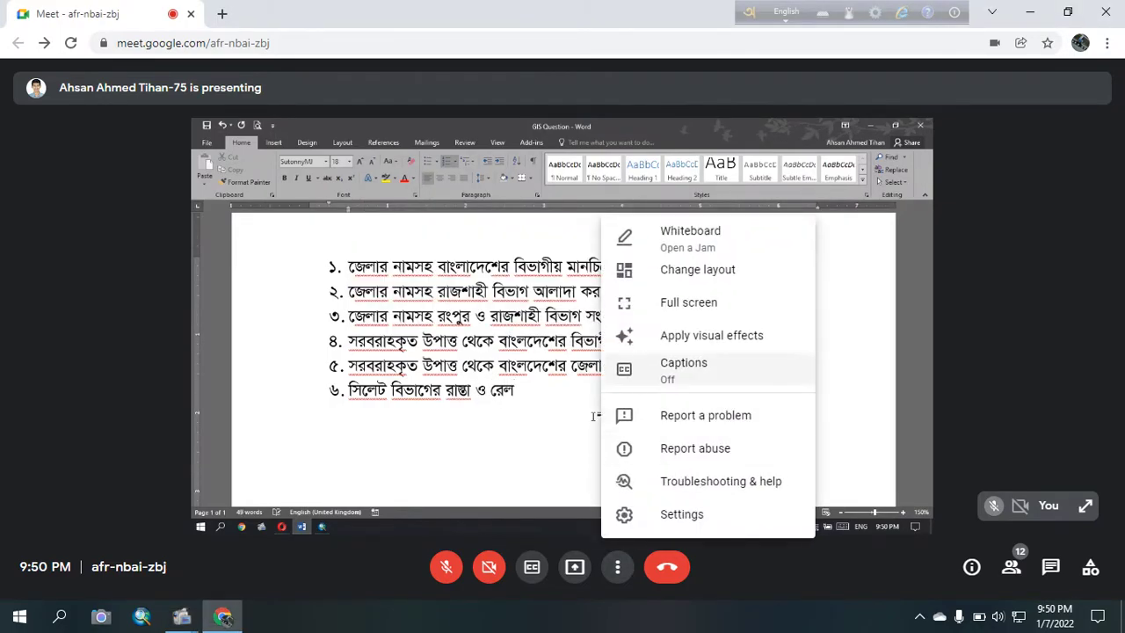
click(688, 302)
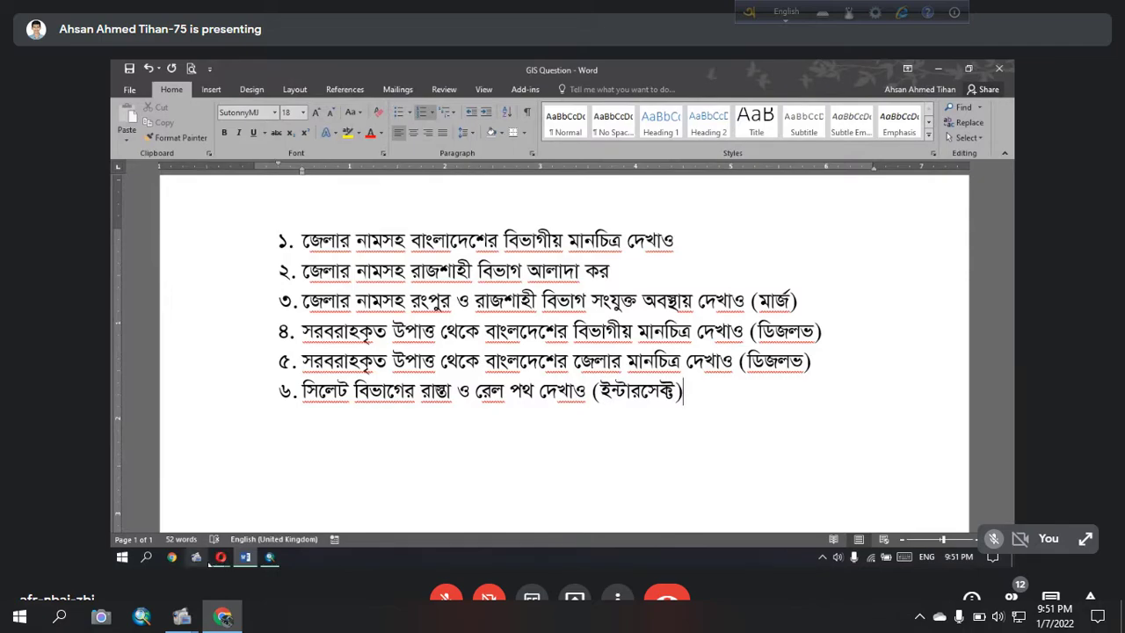
Step: View the labelled district map in ArcMap, check the Google Meet call in Opera, and minimize the browser window
click(268, 558)
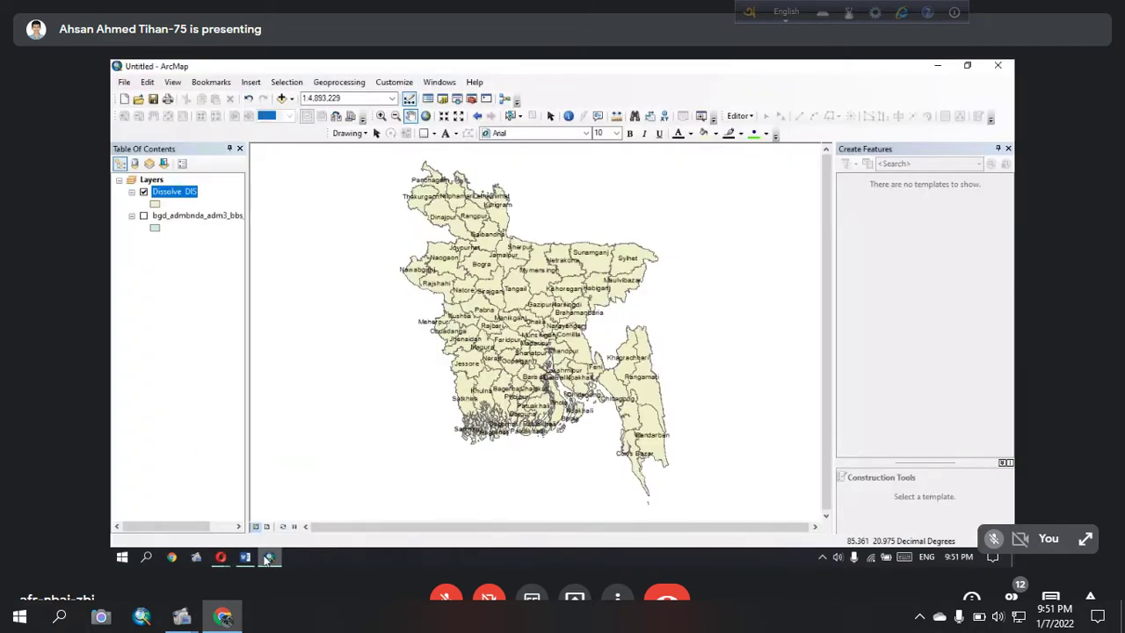
mouse_move(219, 557)
click(191, 503)
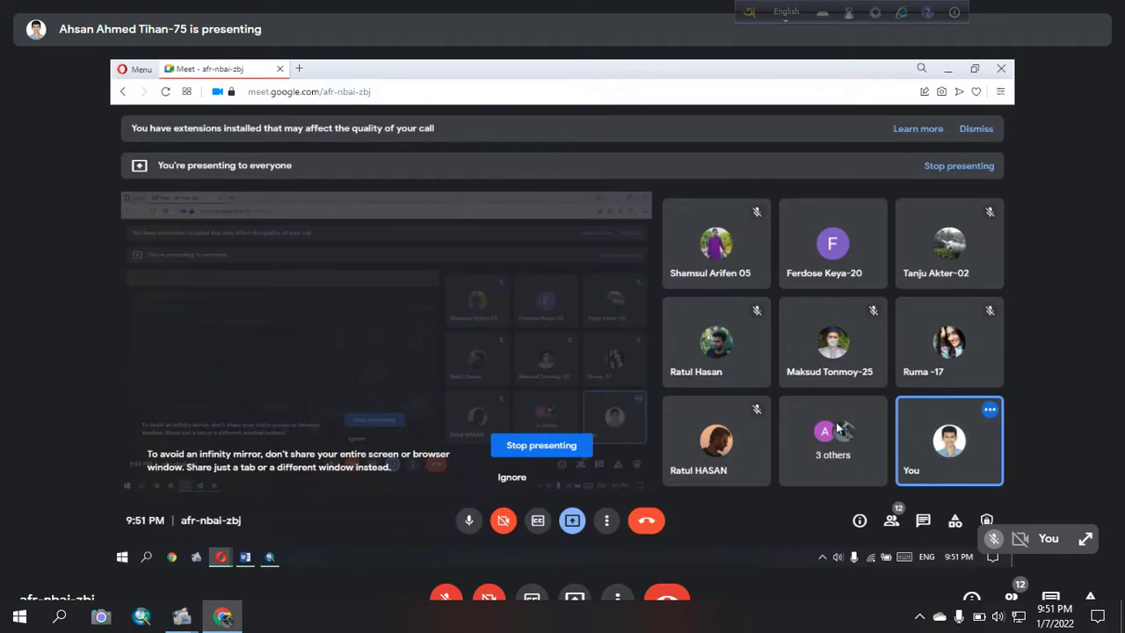
click(946, 68)
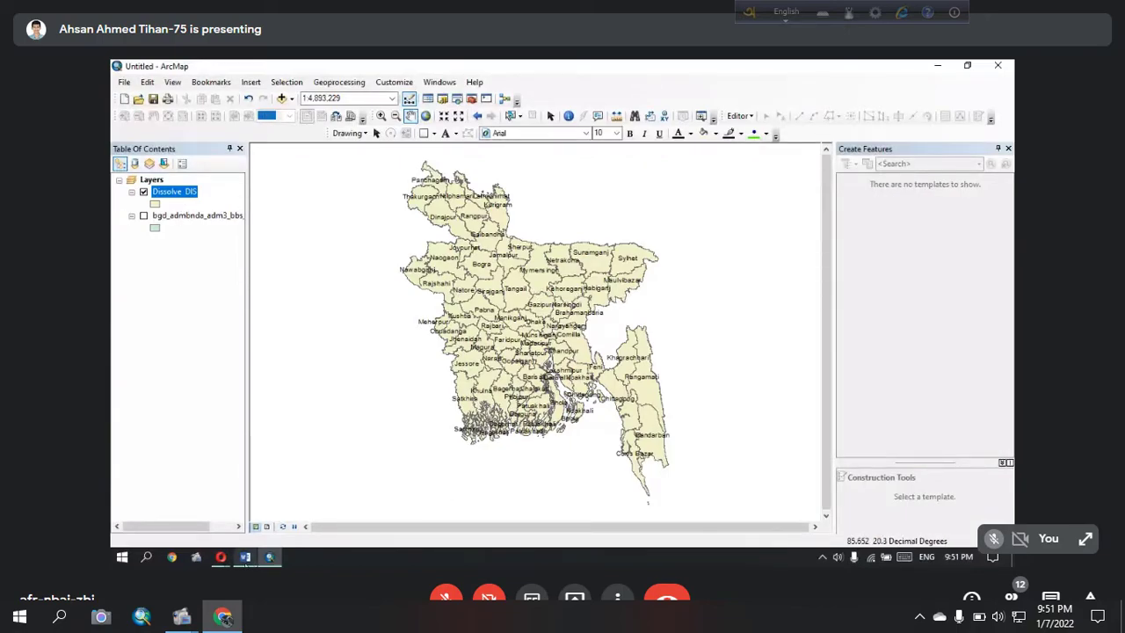
Step: Switch to the GIS Question document in Word to review the question list, minimize it, and return to ArcMap
click(245, 558)
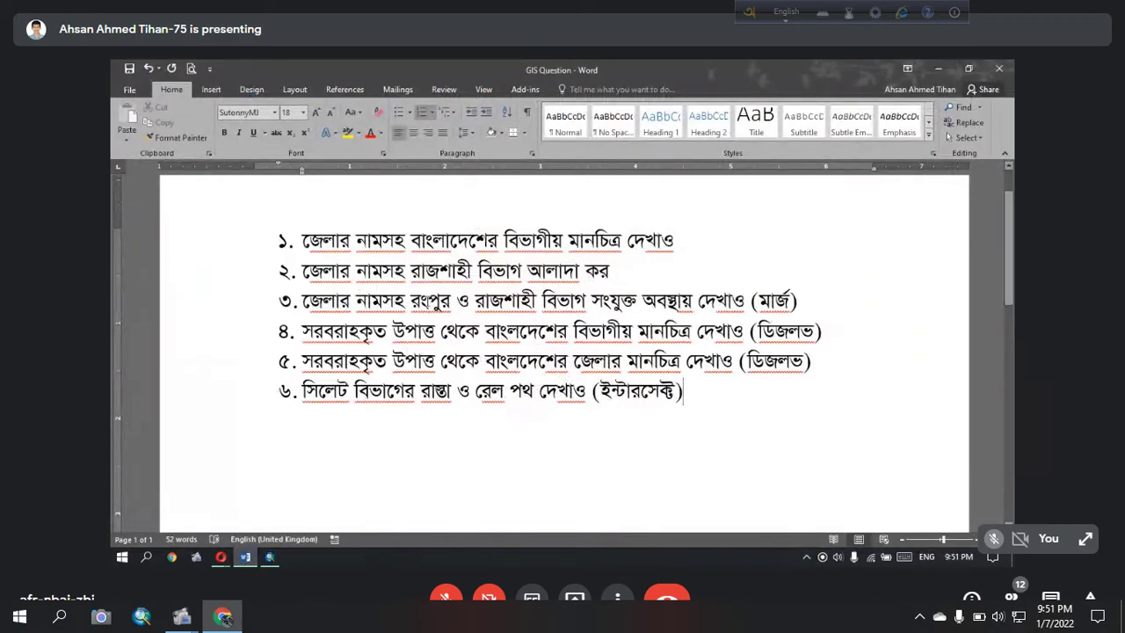
click(516, 301)
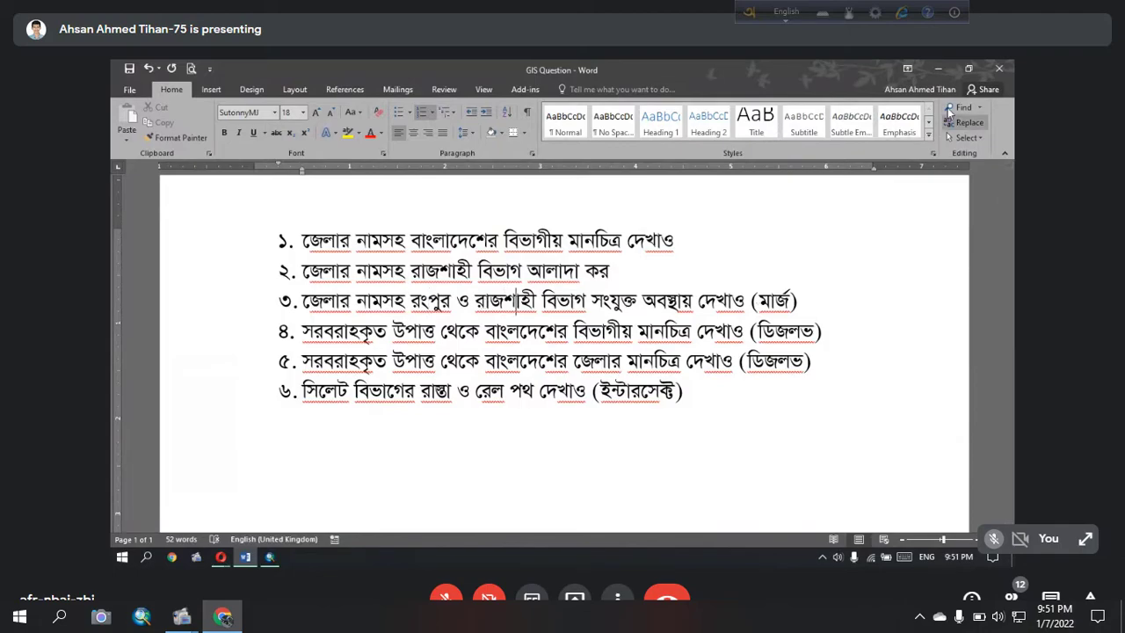
click(939, 70)
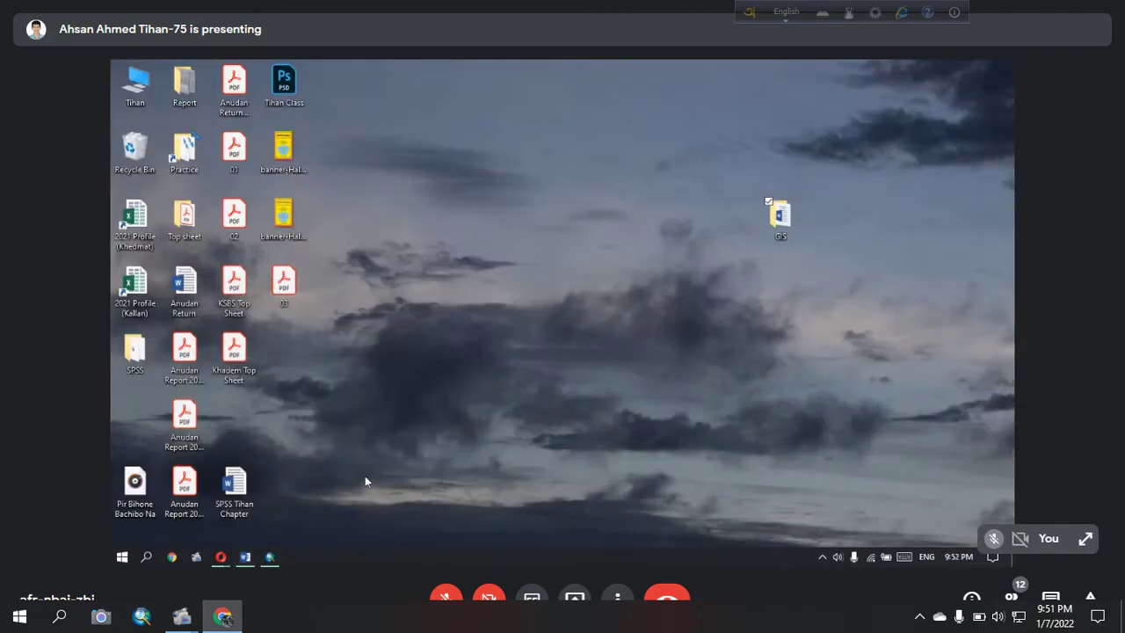
click(270, 556)
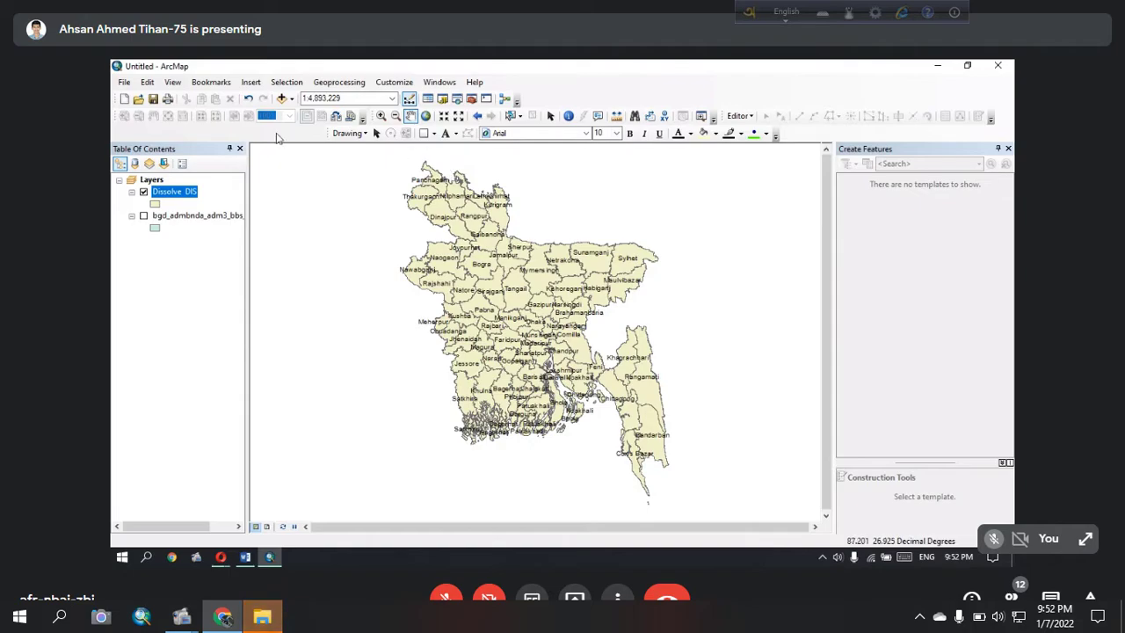
Step: Select the Sunamganj, Sylhet, Maulvibazar and Habiganj districts together on the Dissolve DIS map
click(509, 118)
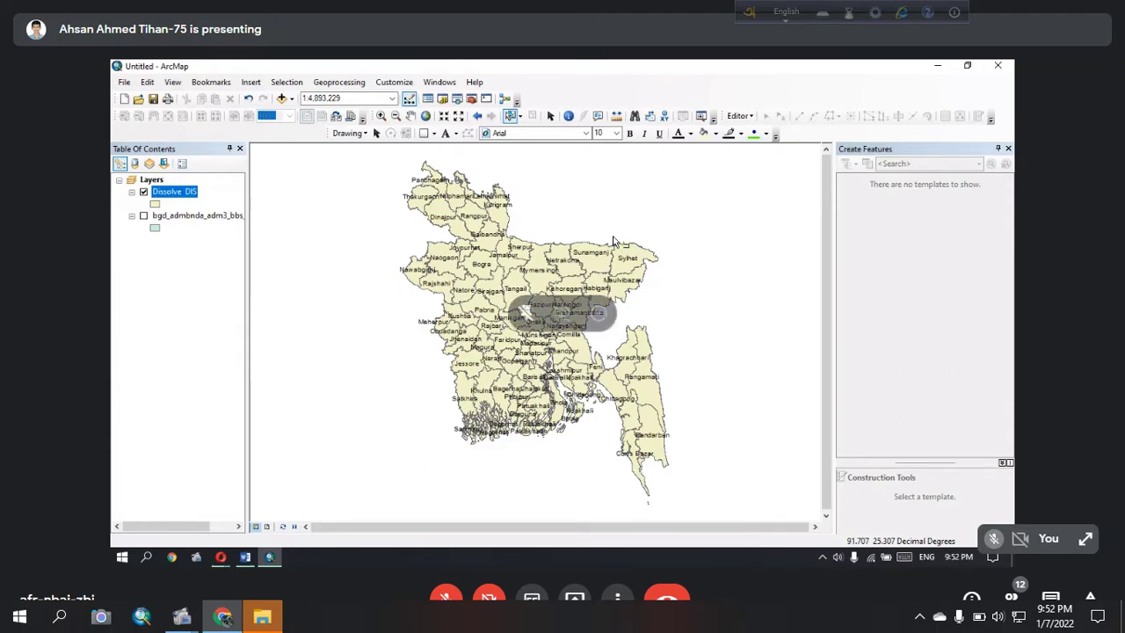
scroll(616, 241, up, 2)
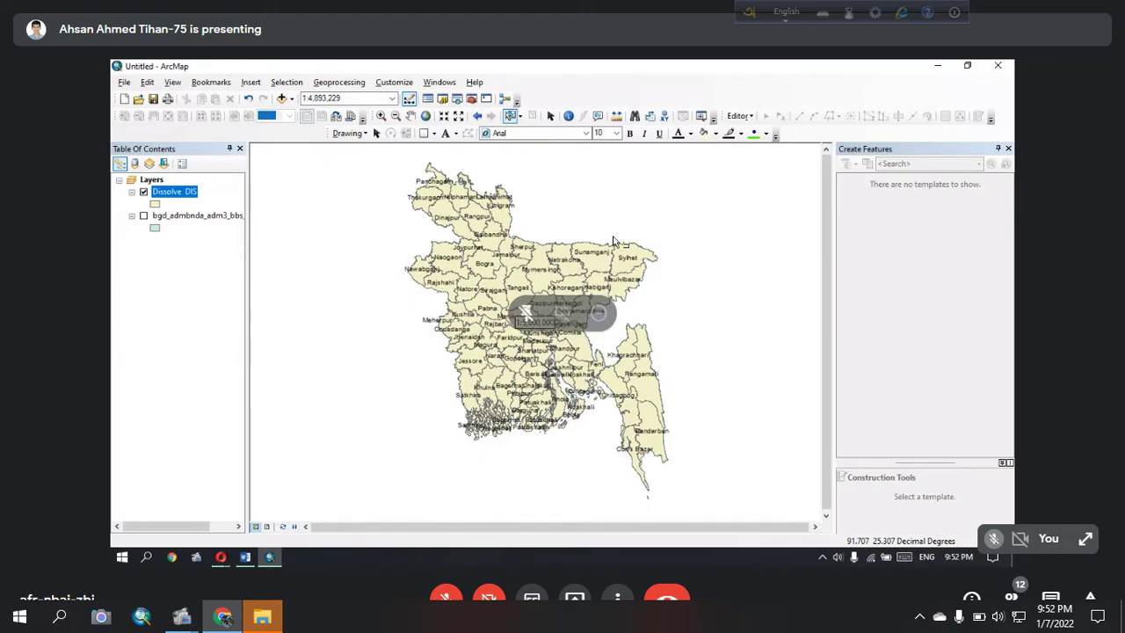
scroll(622, 255, down, 1)
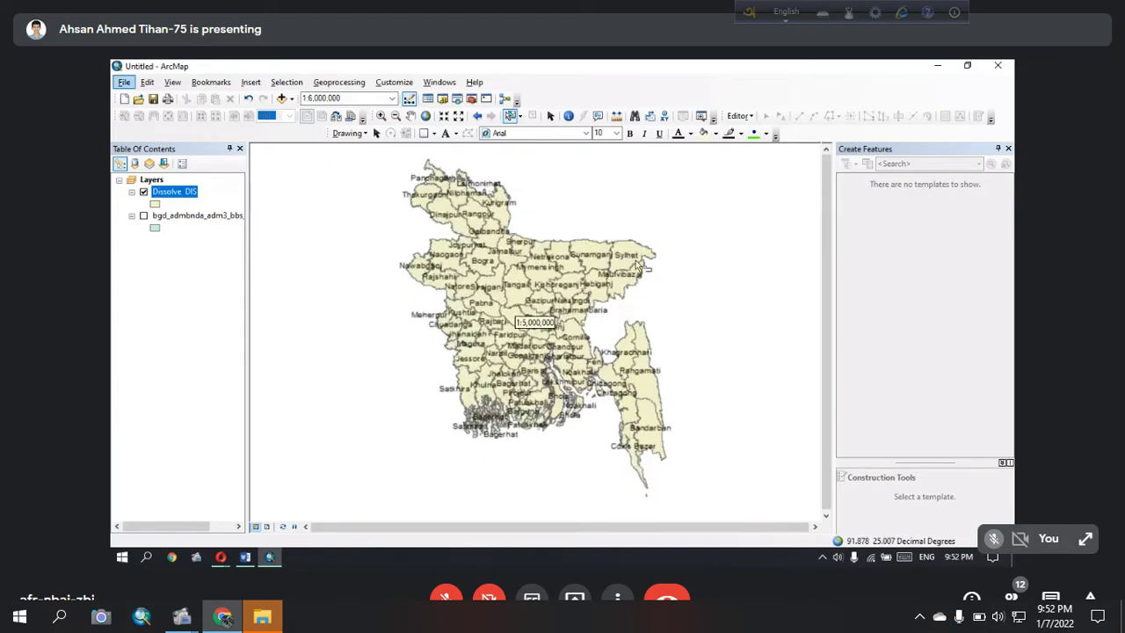
click(629, 263)
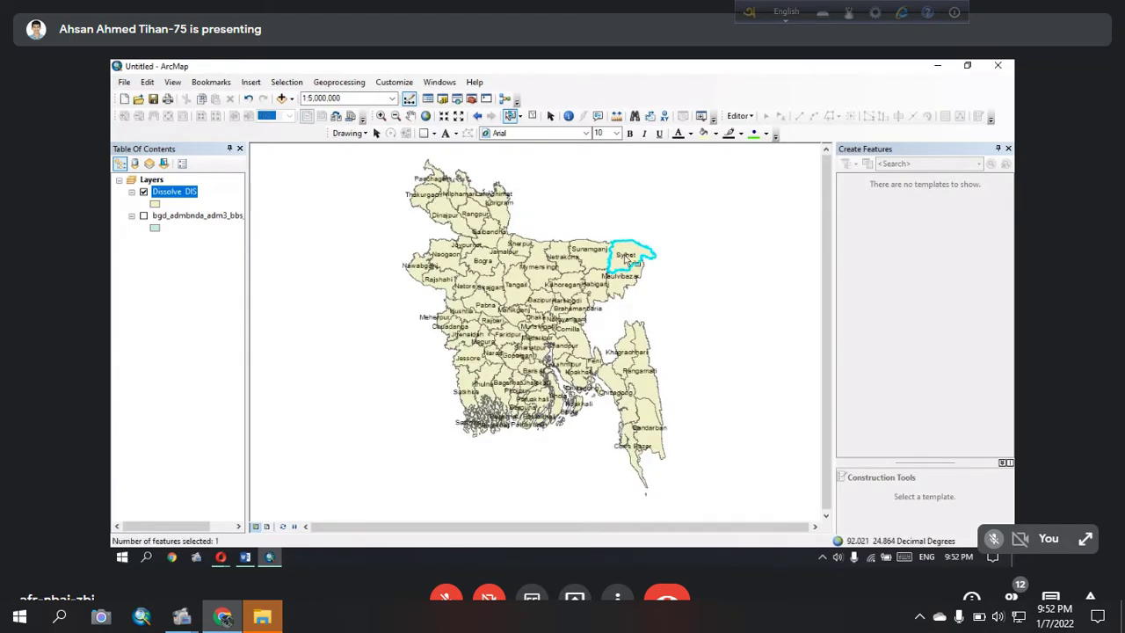
click(591, 255)
shift+click(626, 260)
shift+click(621, 283)
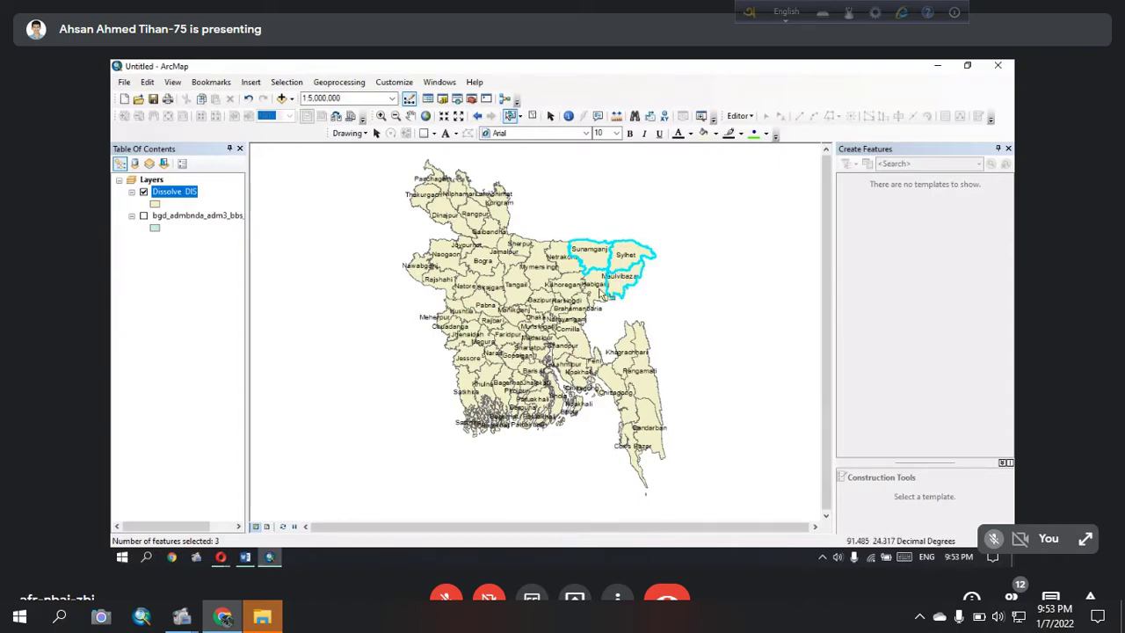
shift+click(599, 295)
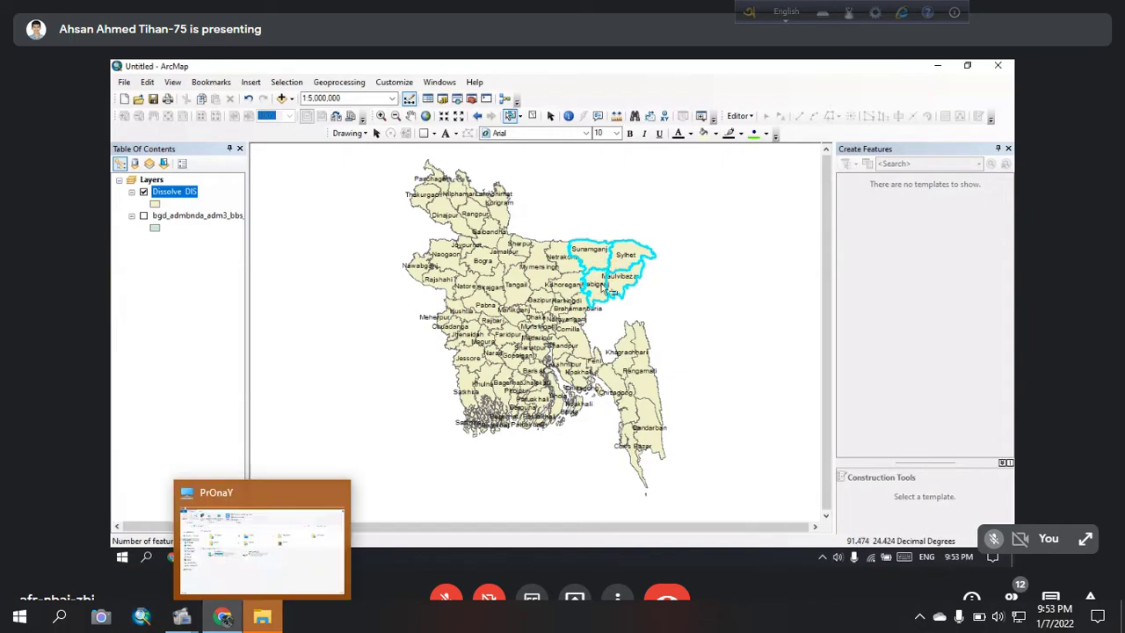
Step: Close the File Explorer window that is open alongside the meeting
click(262, 617)
click(341, 491)
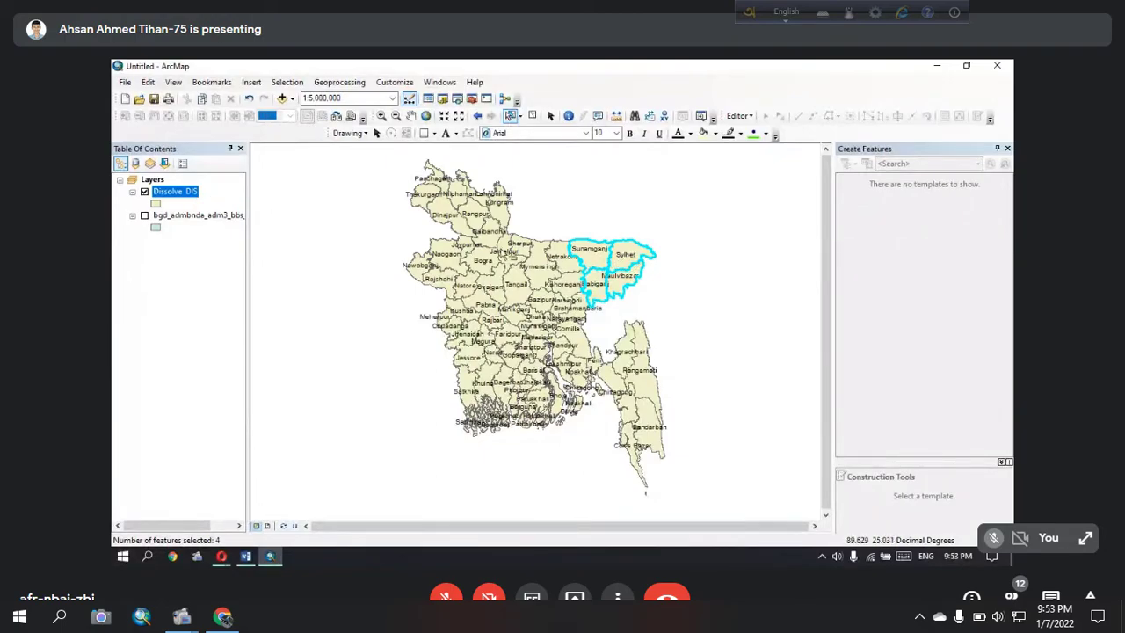
Step: Create a new layer from the selected features of Dissolve DIS and check it by briefly hiding the Dissolve DIS layer
right_click(185, 199)
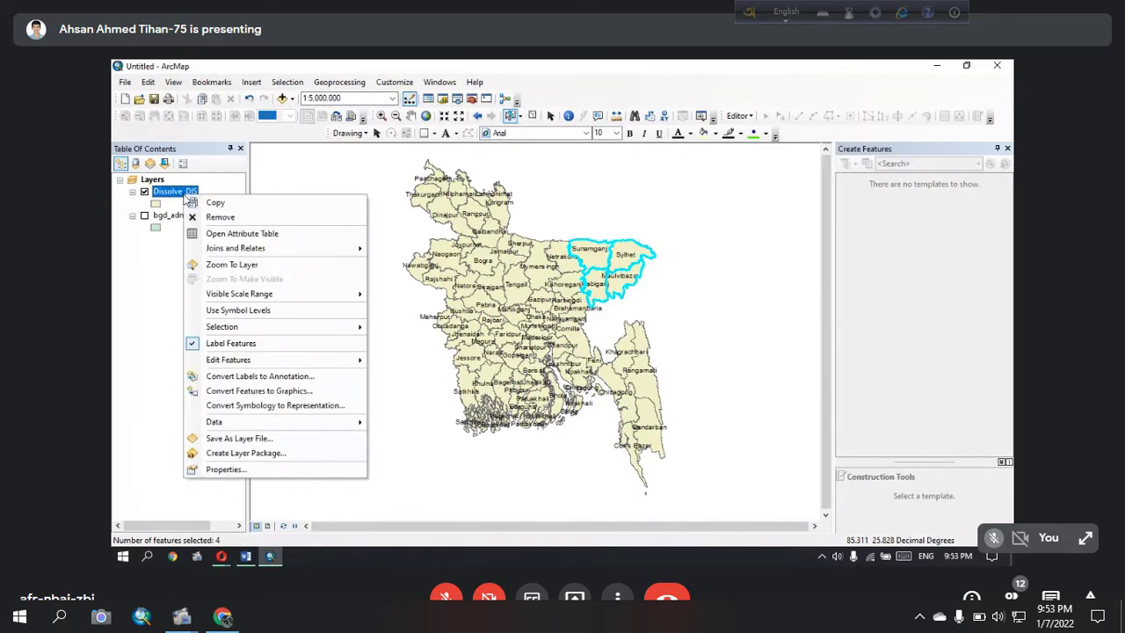
mouse_move(233, 333)
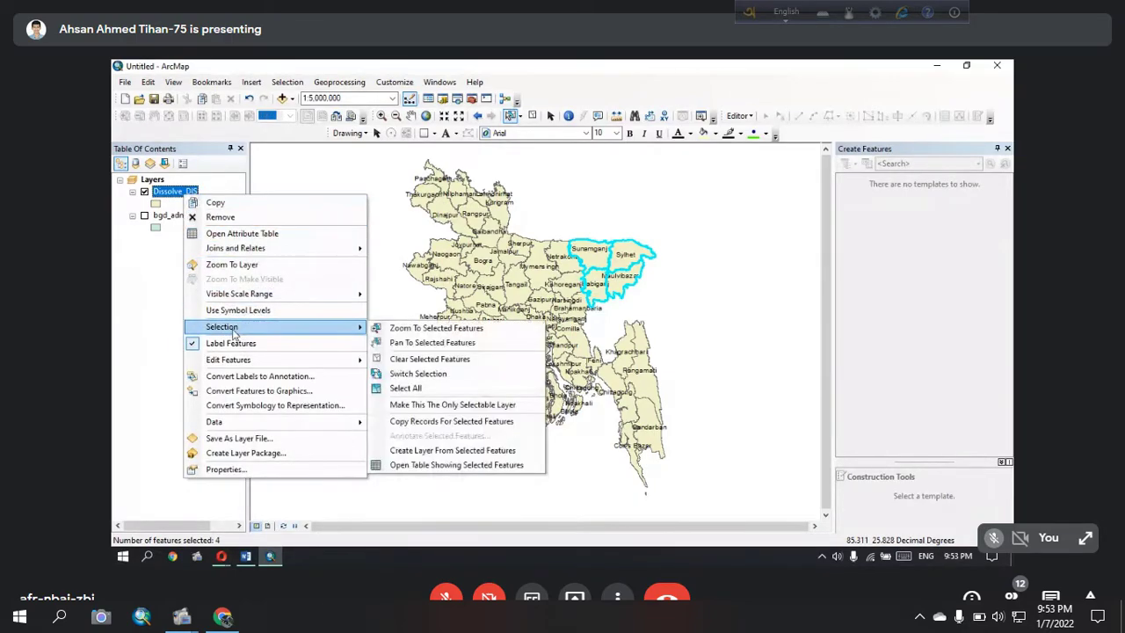
click(443, 455)
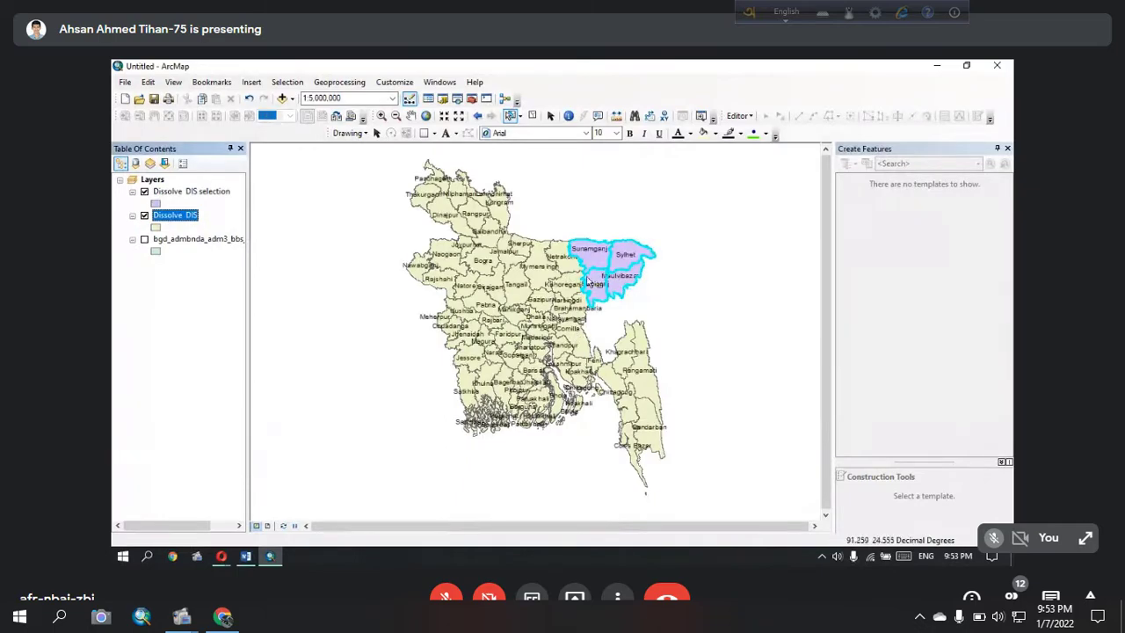
click(145, 215)
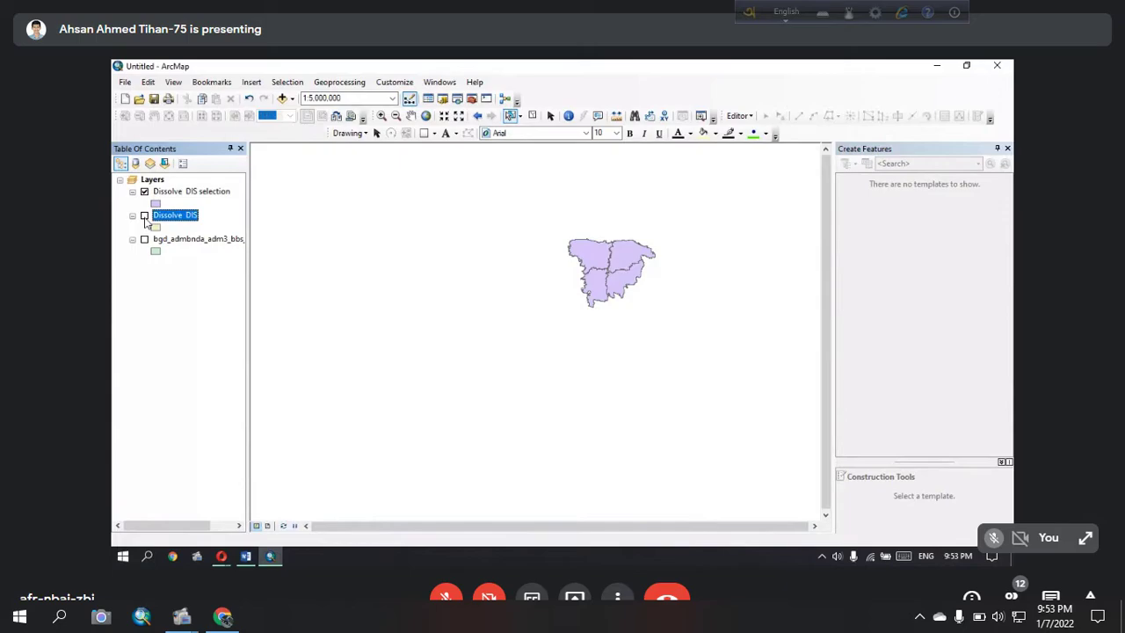
click(144, 216)
Step: Rename the Dissolve DIS selection layer as Sylhet and clear the feature selection on the map
click(186, 193)
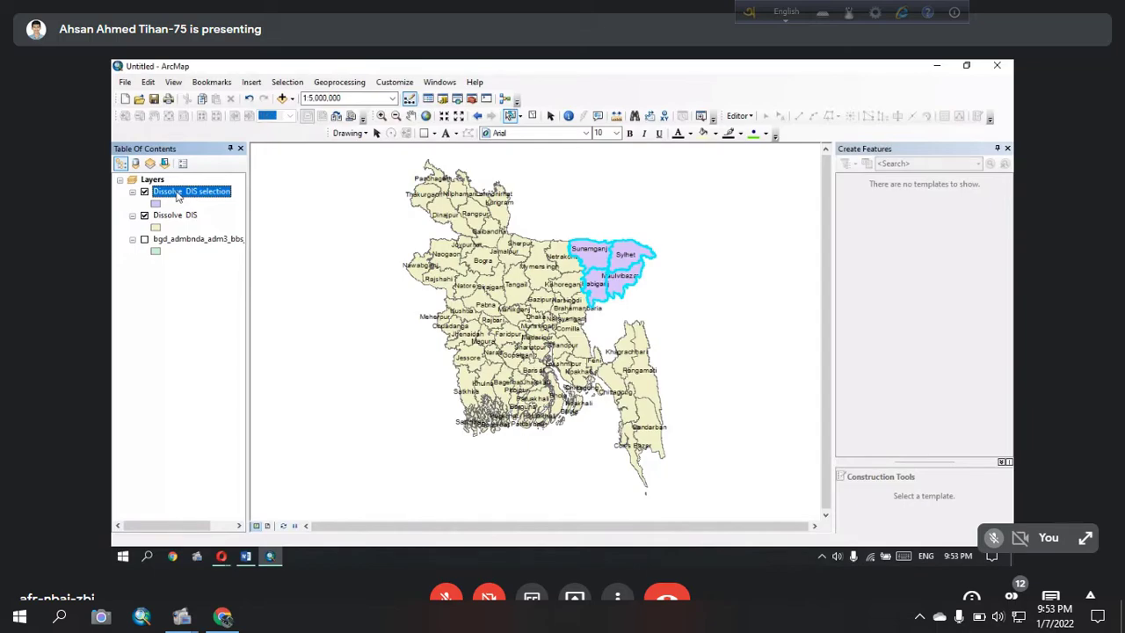
click(181, 192)
text(S.P)
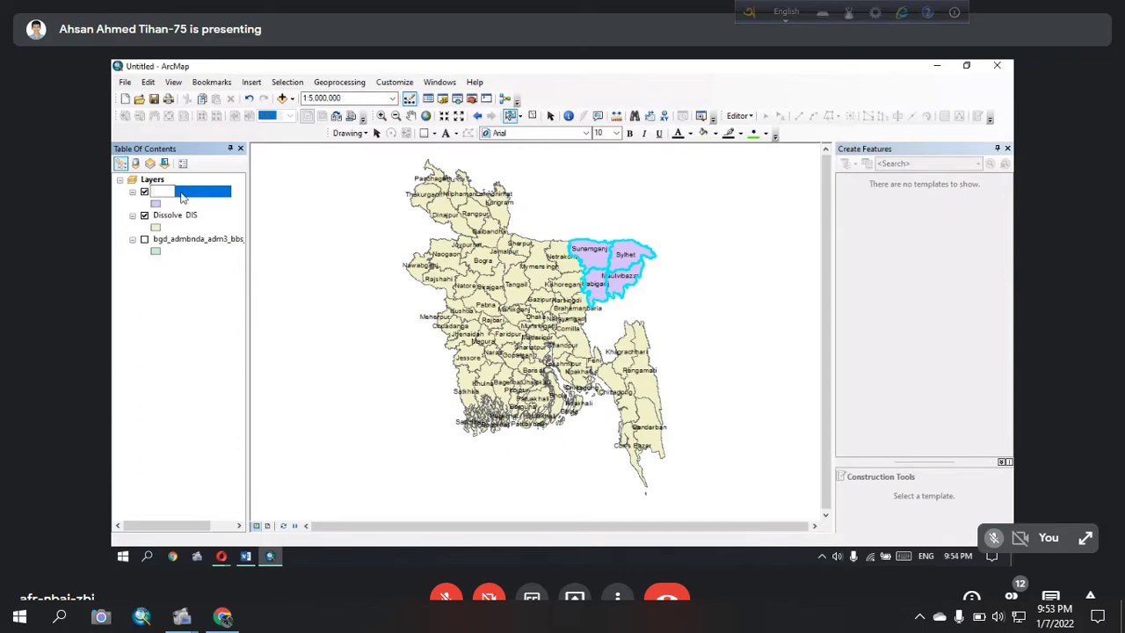
text(het)
key(Return)
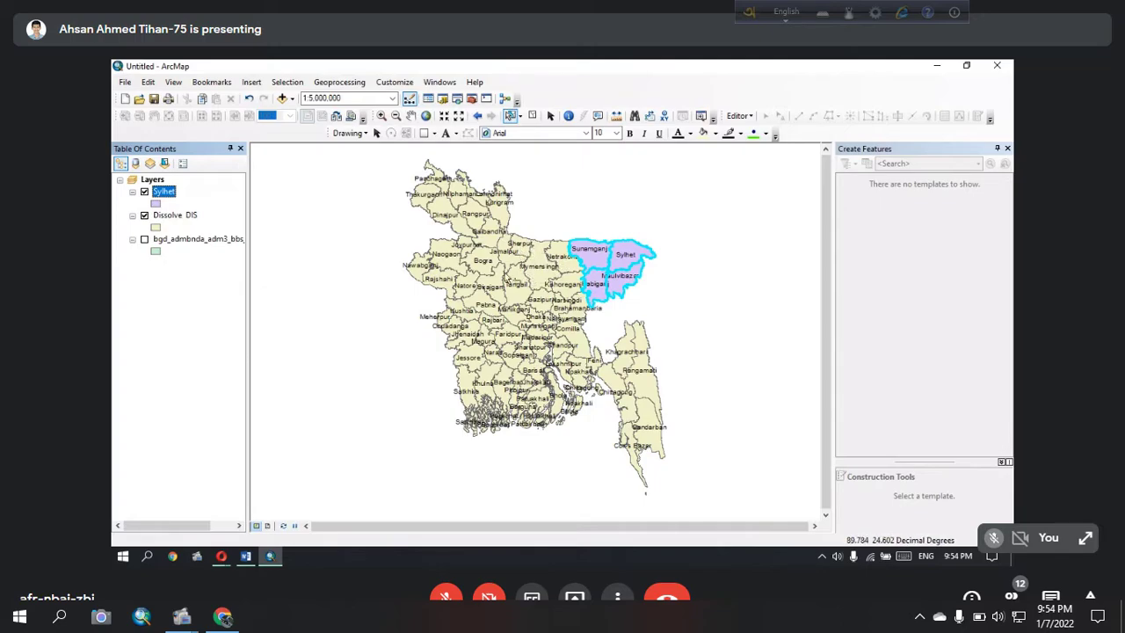
click(549, 230)
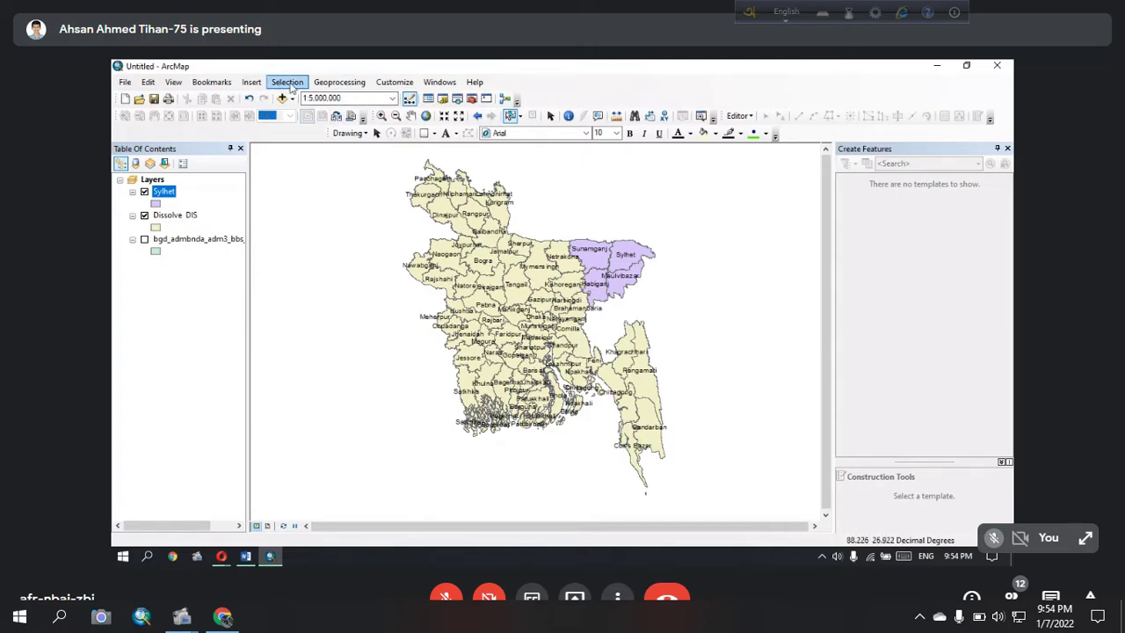
click(290, 85)
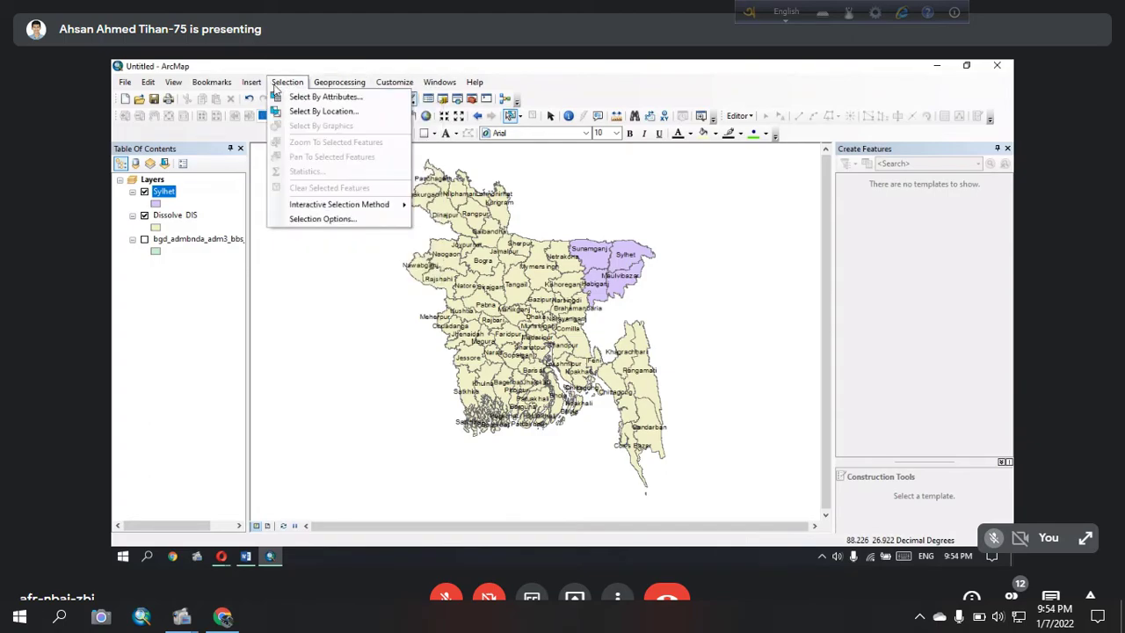
click(333, 98)
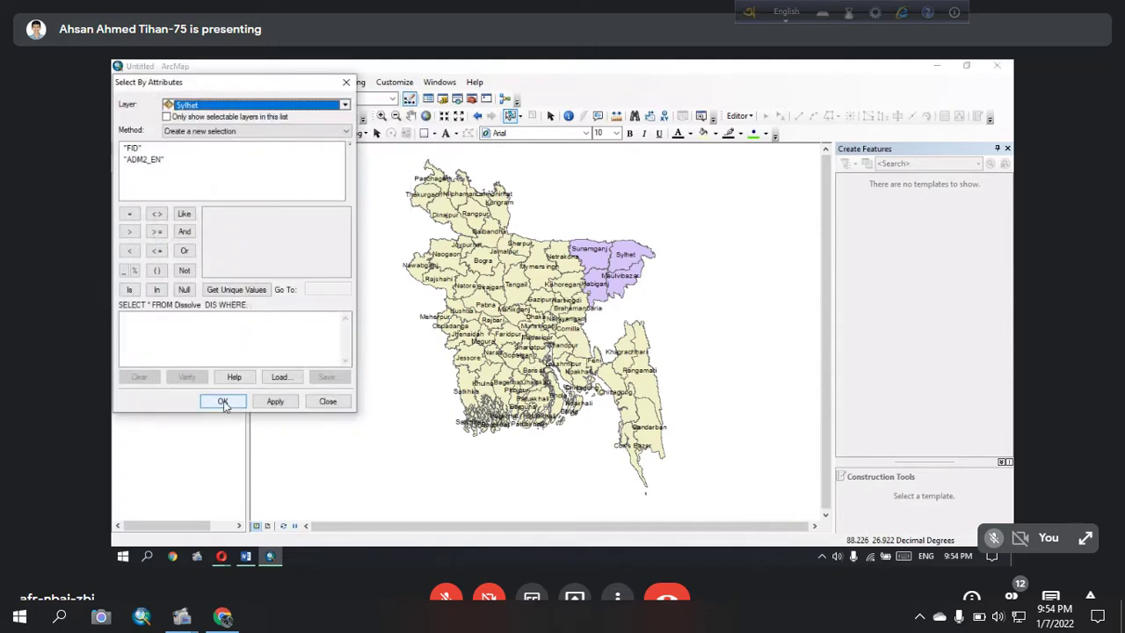
click(280, 105)
click(280, 130)
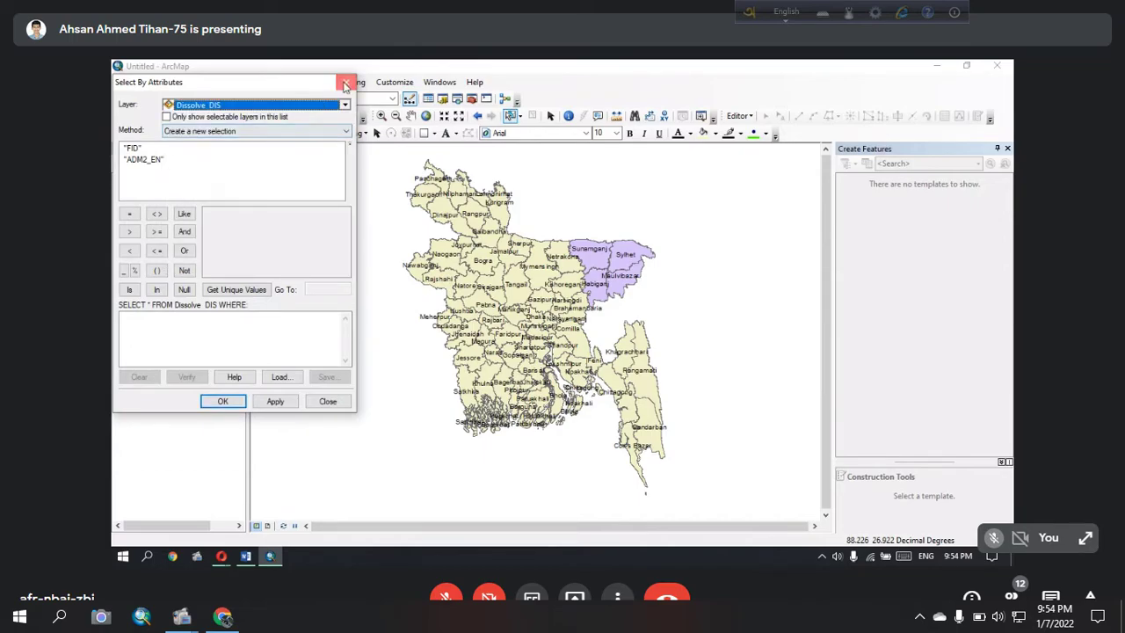
click(346, 84)
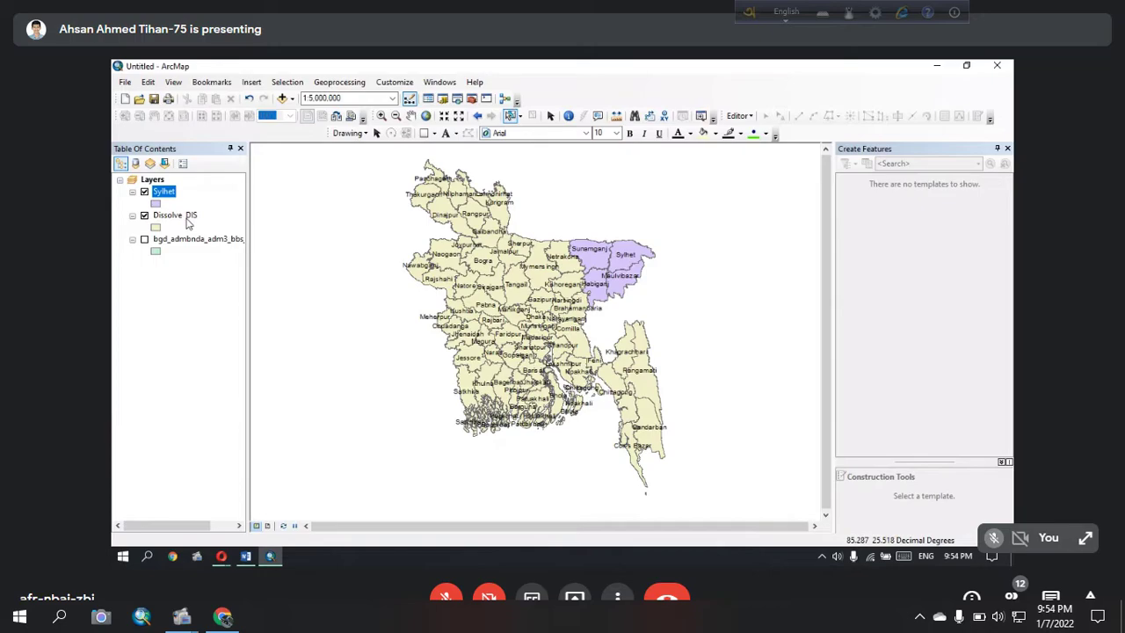
Step: Hide the Sylhet and Dissolve DIS layers and show the bgd_admbnda_adm3_bbs layer
click(144, 192)
click(144, 239)
click(144, 215)
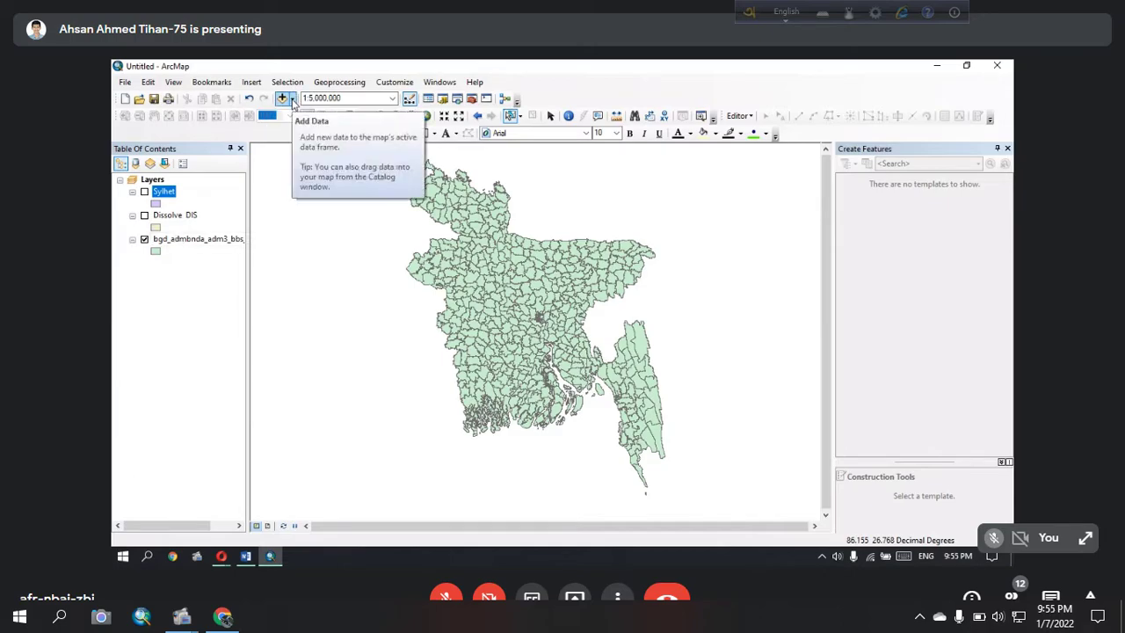
Step: Open the attribute table of the bgd_admbnda_adm3_bbs layer, enlarge it to examine its fields, and close it
right_click(190, 247)
click(233, 283)
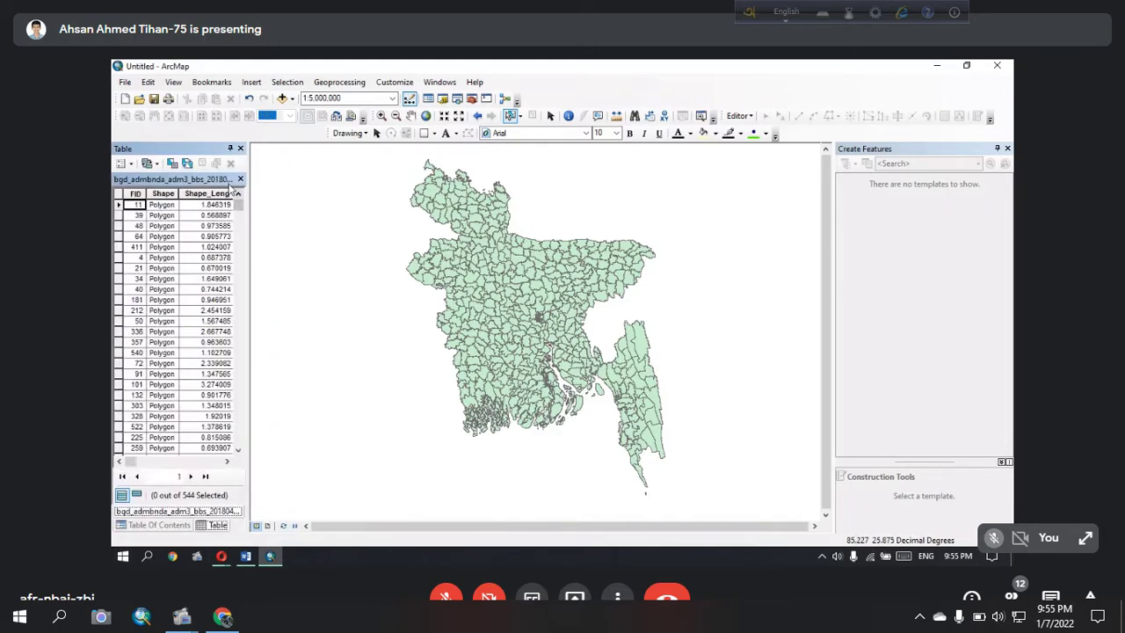
double_click(200, 151)
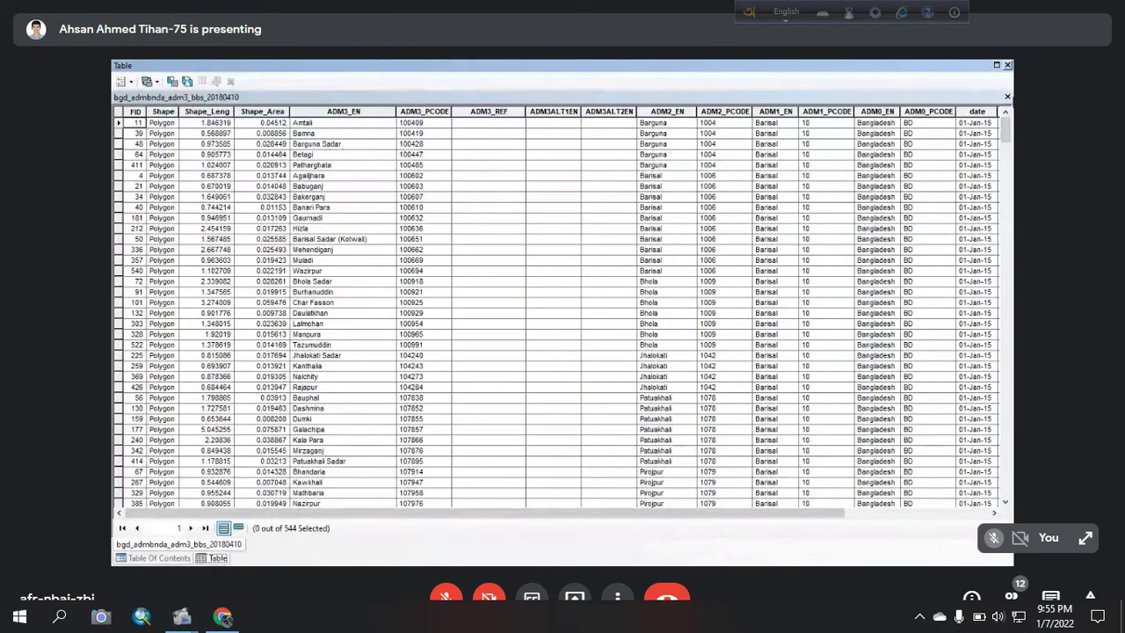
click(1007, 65)
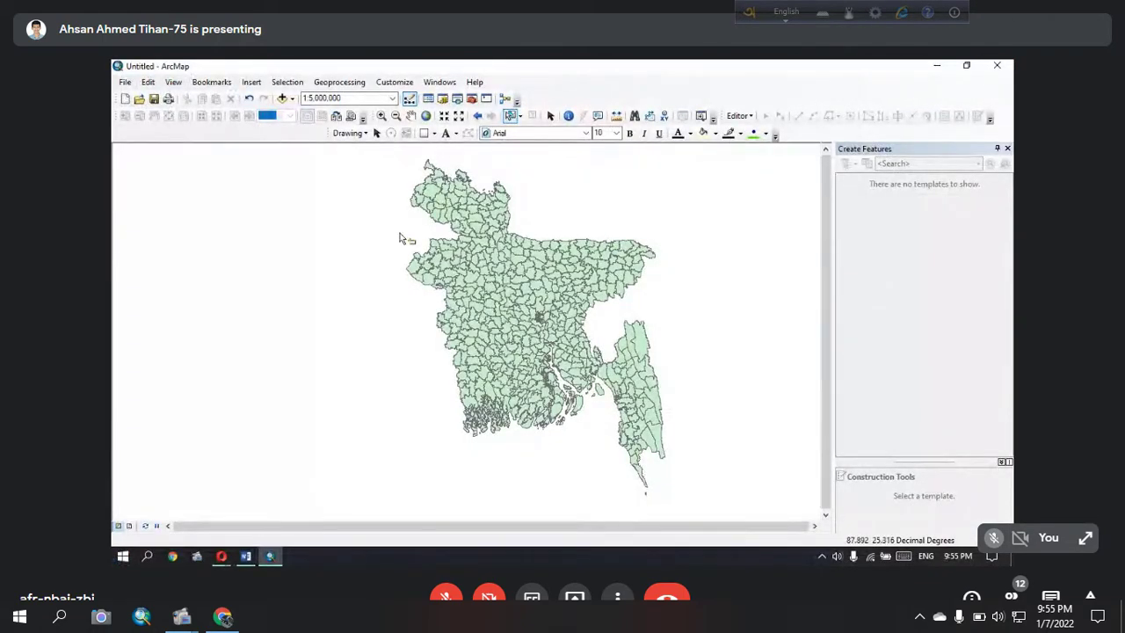
Step: Bring back the Table Of Contents and dock it beside the map view
click(431, 85)
click(480, 148)
drag(450, 72, 112, 327)
drag(185, 326, 660, 206)
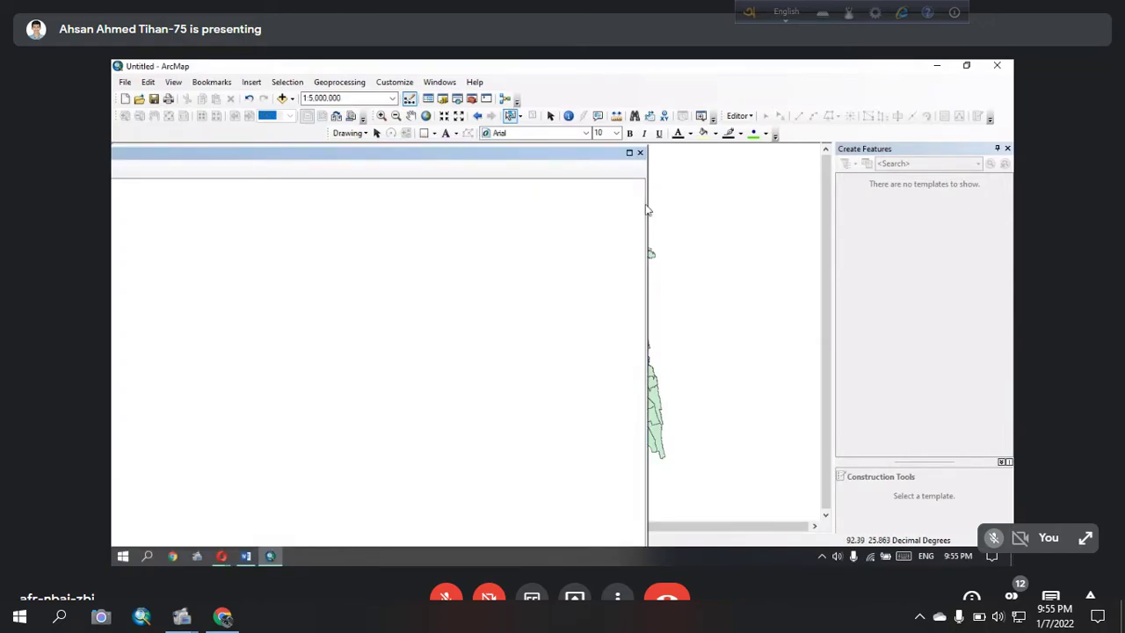
drag(646, 204, 198, 220)
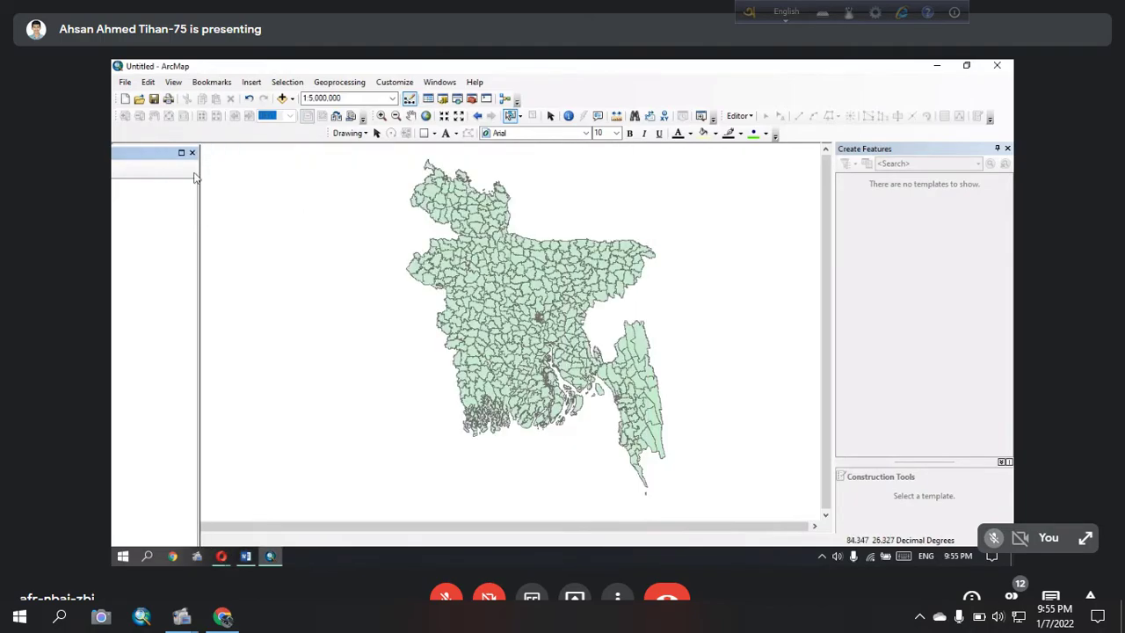
drag(153, 153, 587, 161)
drag(626, 199, 279, 191)
drag(220, 162, 131, 333)
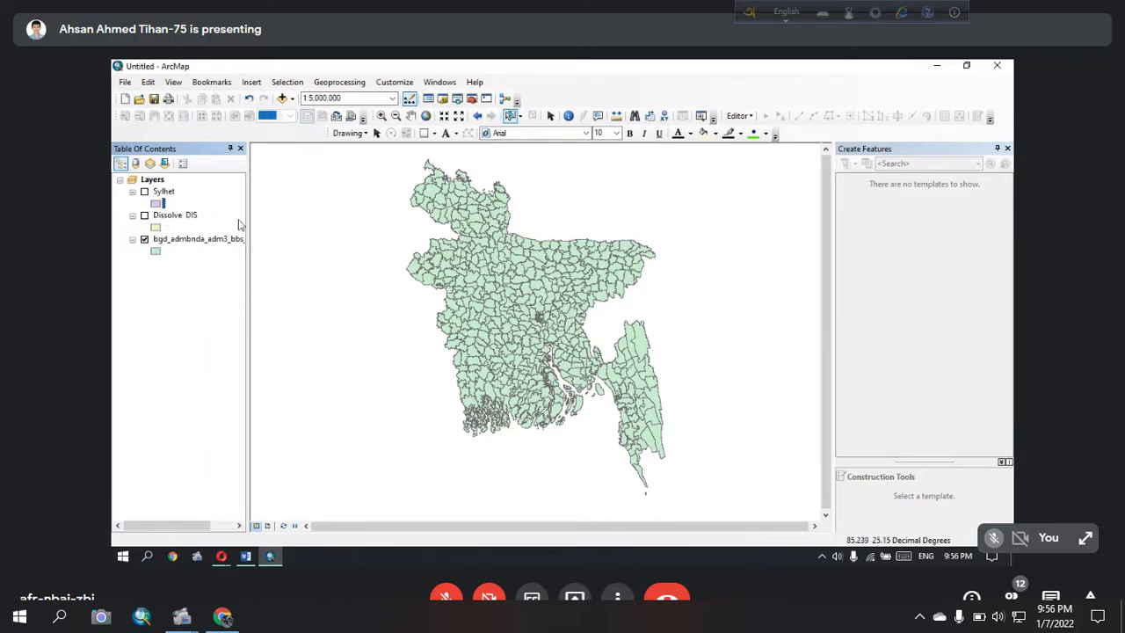
Step: Turn on the Sylhet and Dissolve DIS layers and turn off the bgd_admbnda_adm3_bbs layer
click(161, 220)
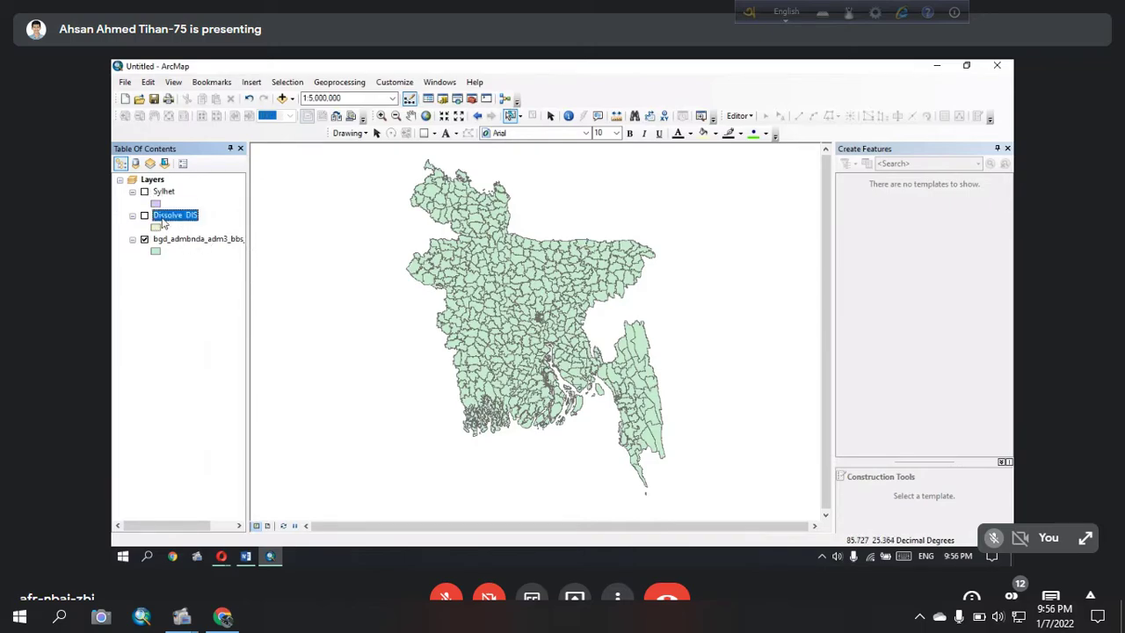
click(144, 191)
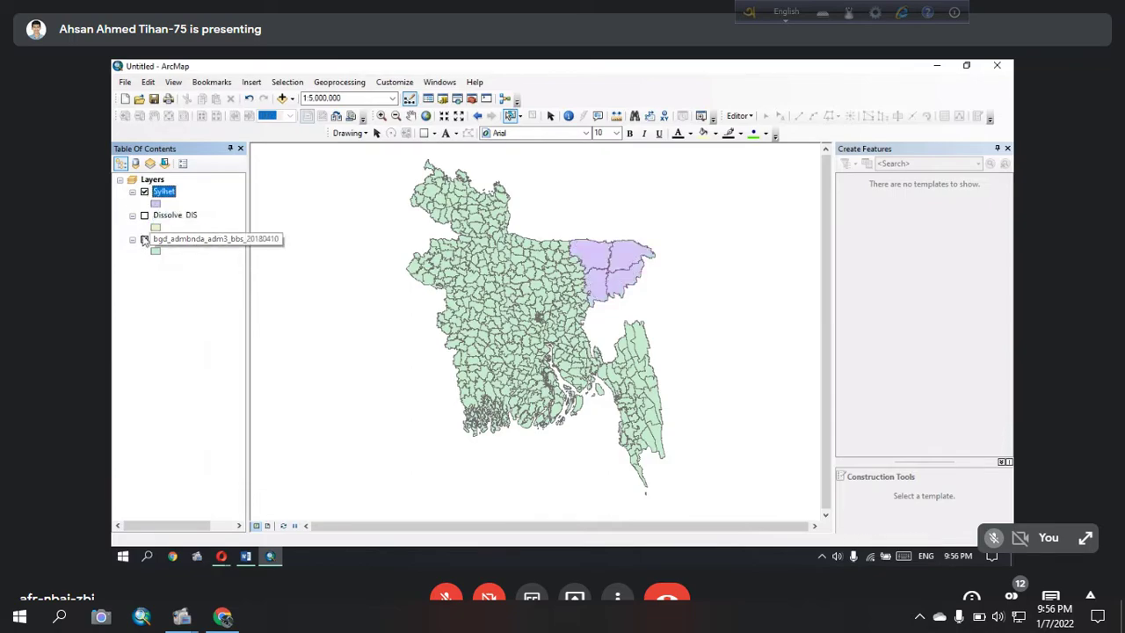
click(144, 239)
click(144, 215)
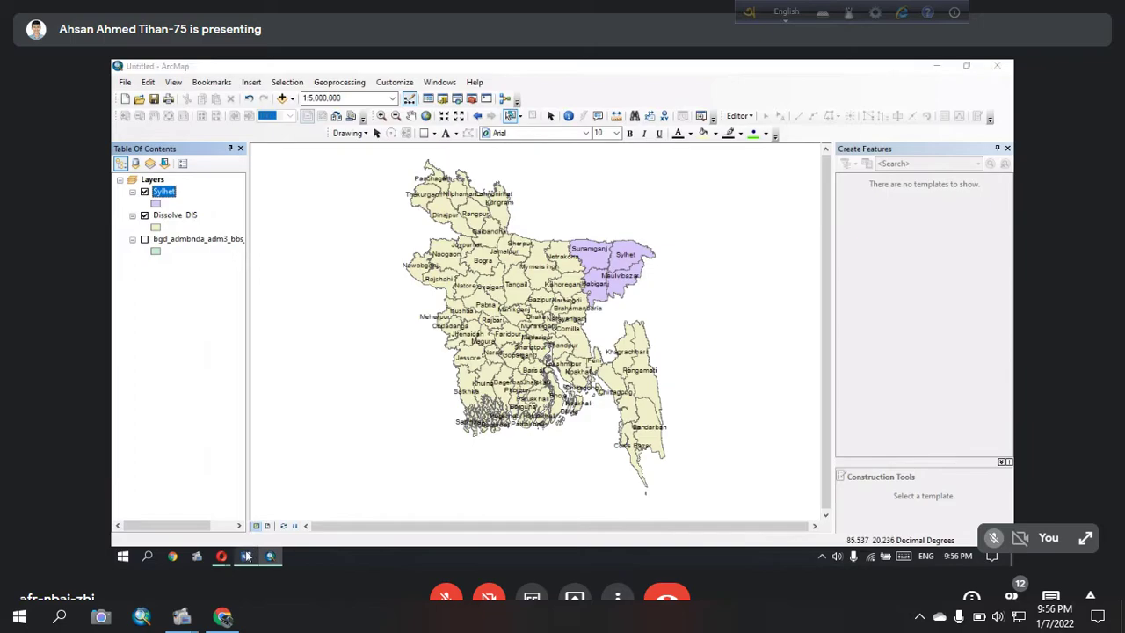
Step: Switch to the GIS Question document in Word, enlarge it to reread the questions, and minimize it to return to ArcMap
click(246, 556)
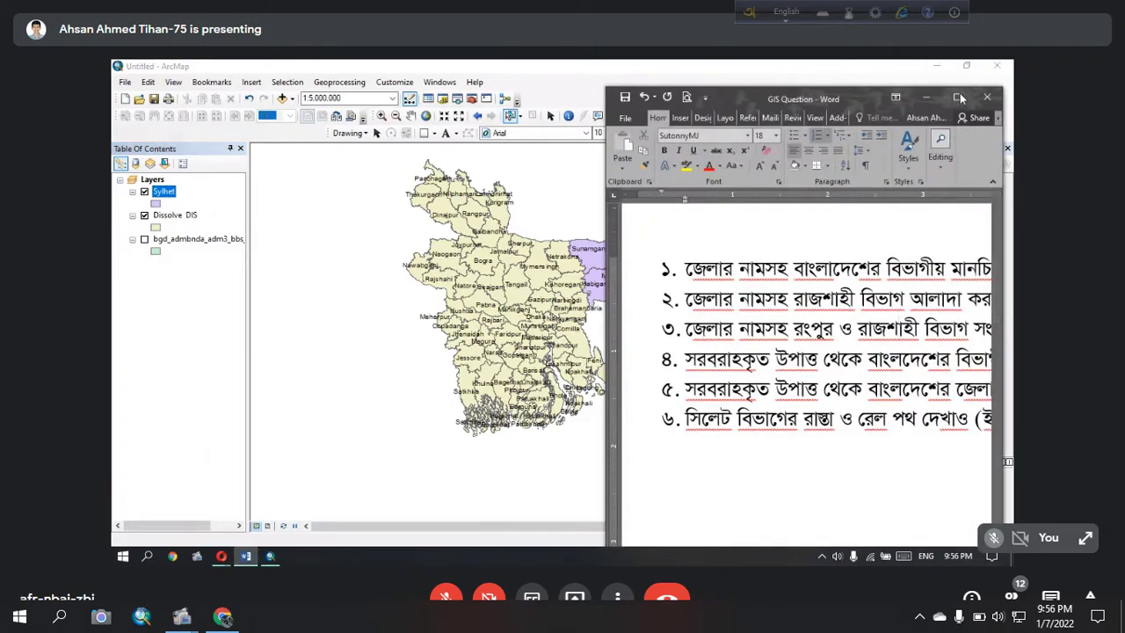
drag(960, 92, 448, 76)
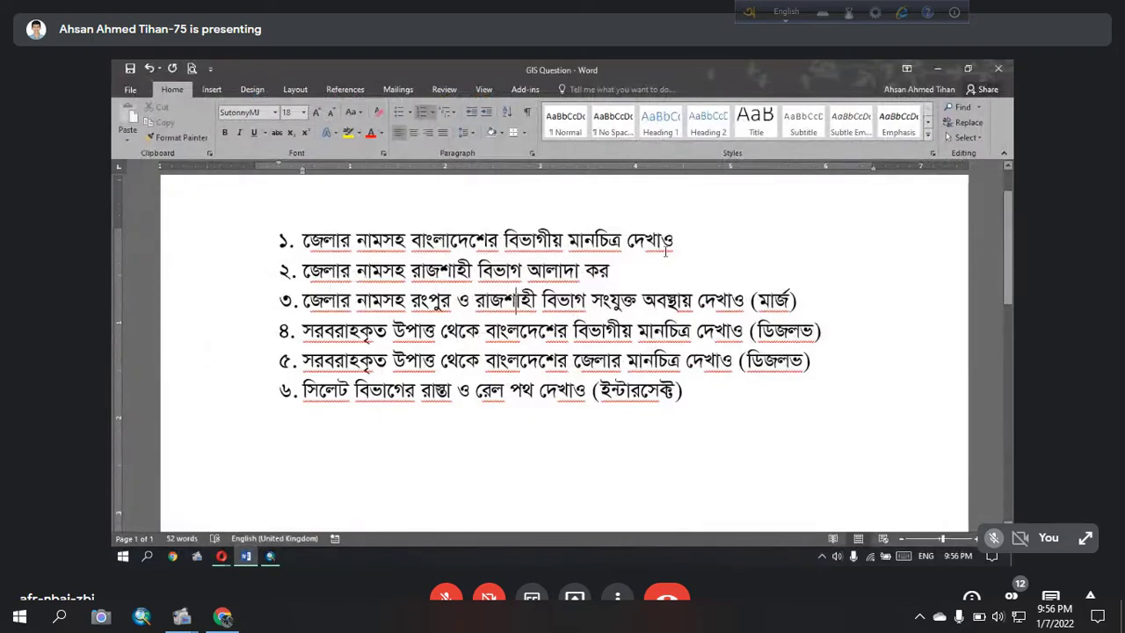
click(937, 69)
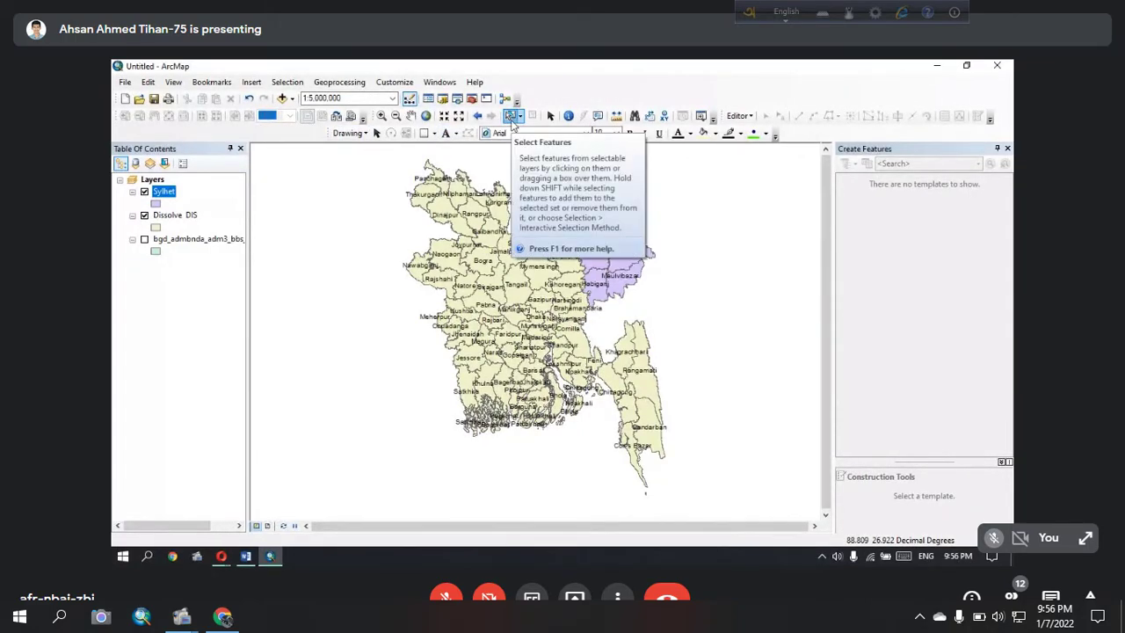
Step: Leave only the bgd_admbnda_adm3_bbs layer visible on the map, with Sylhet and Dissolve DIS turned off
click(512, 118)
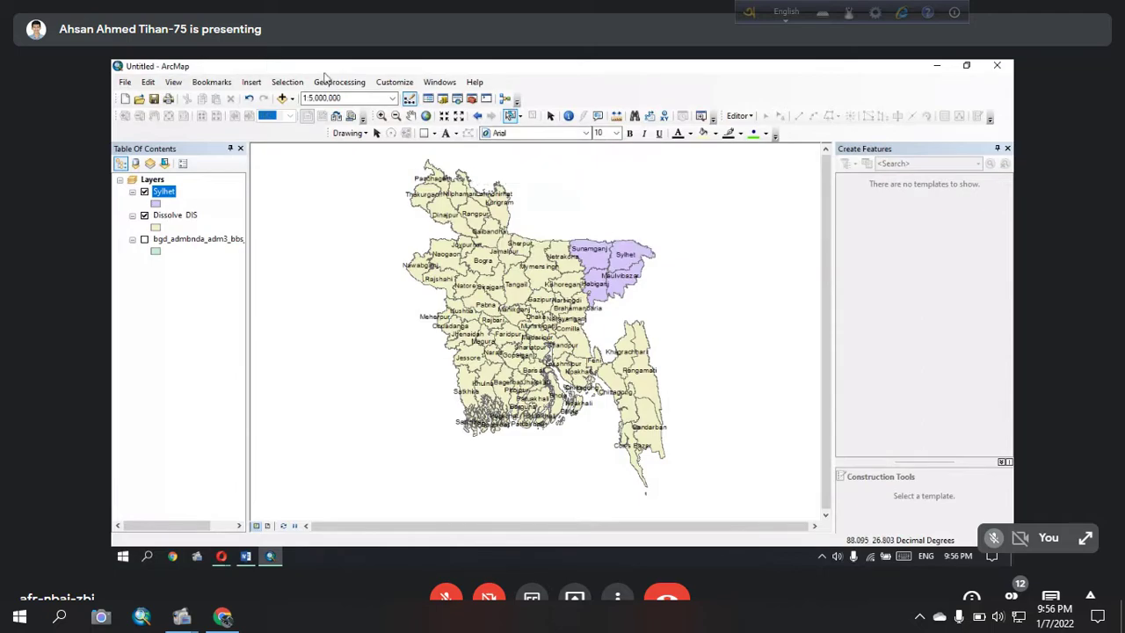
click(145, 215)
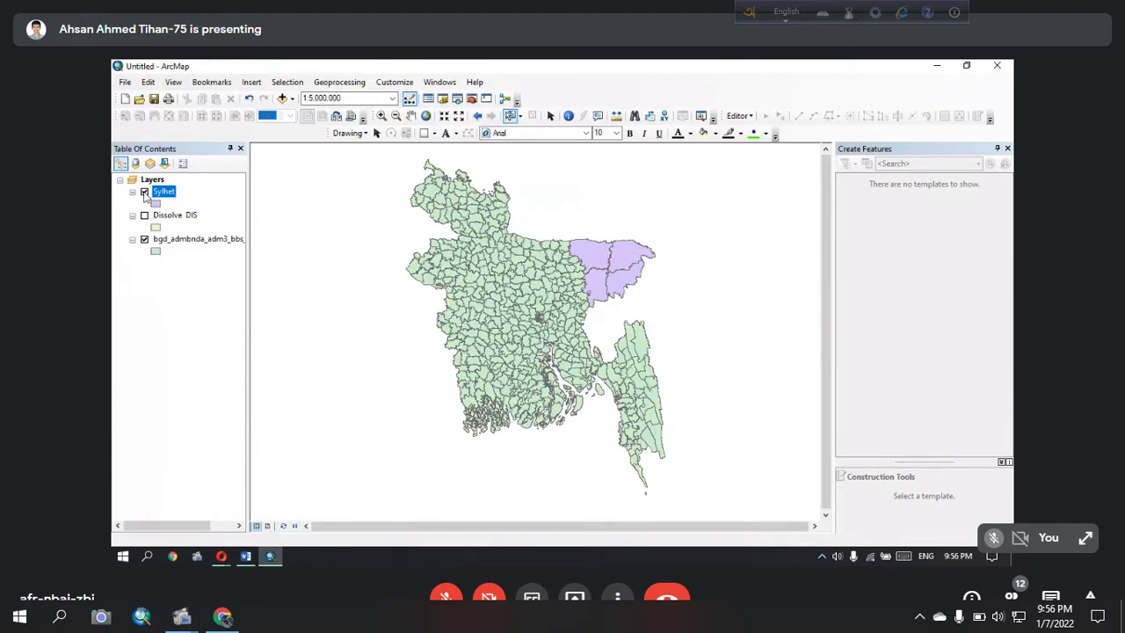
click(145, 192)
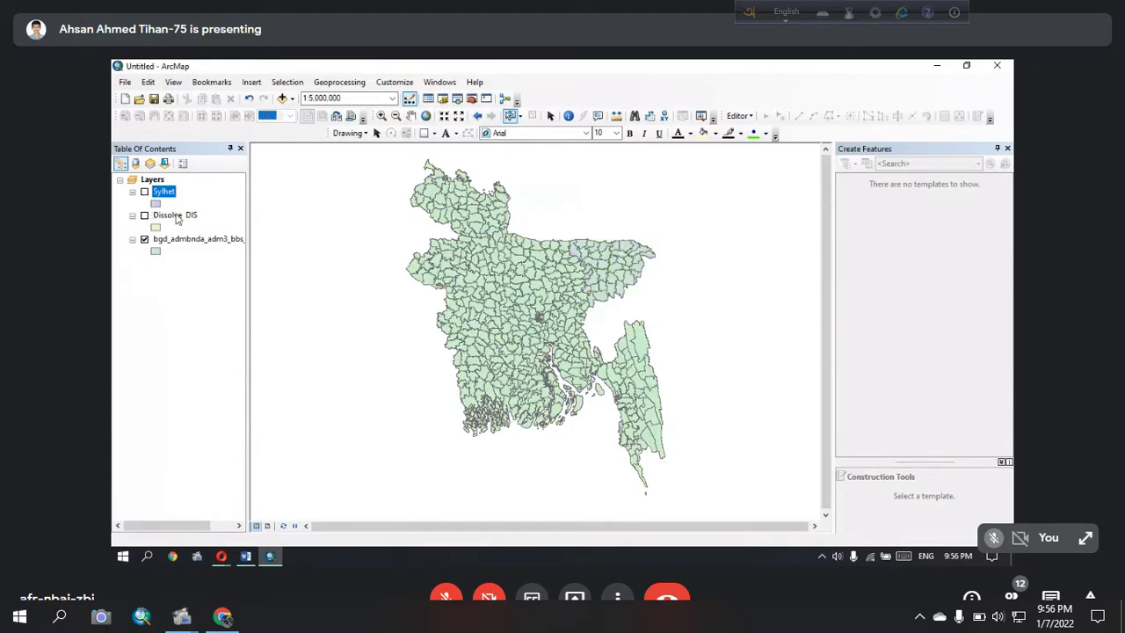
Step: Start Select By Attributes on the bgd_admbnda_adm3_bbs_20180410 layer and find its ADM1_EN field
click(285, 83)
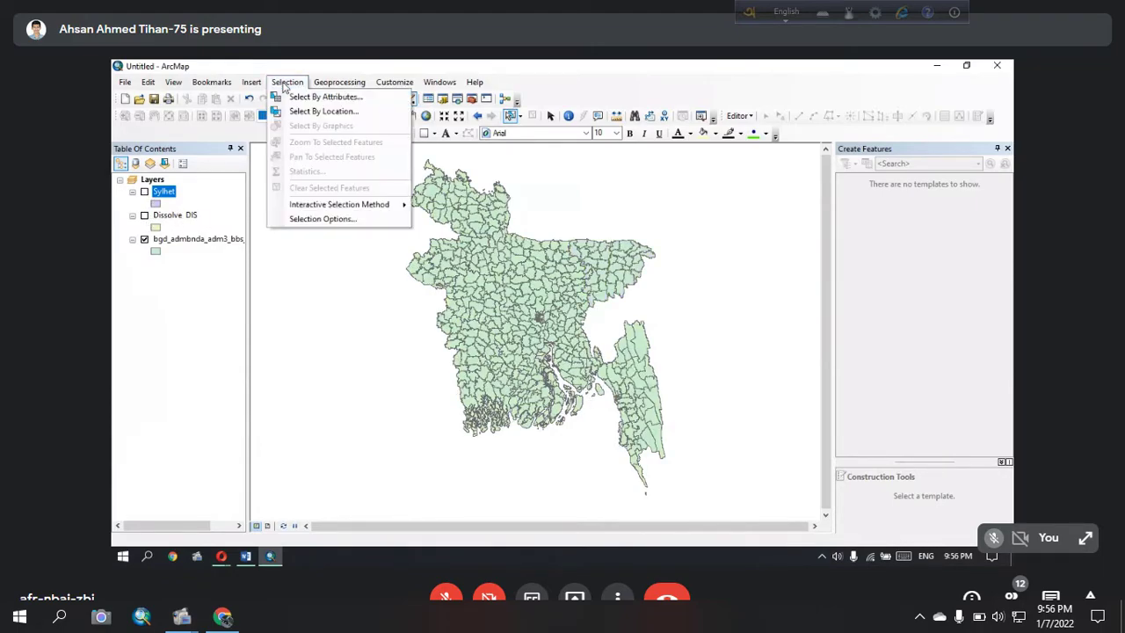
click(322, 97)
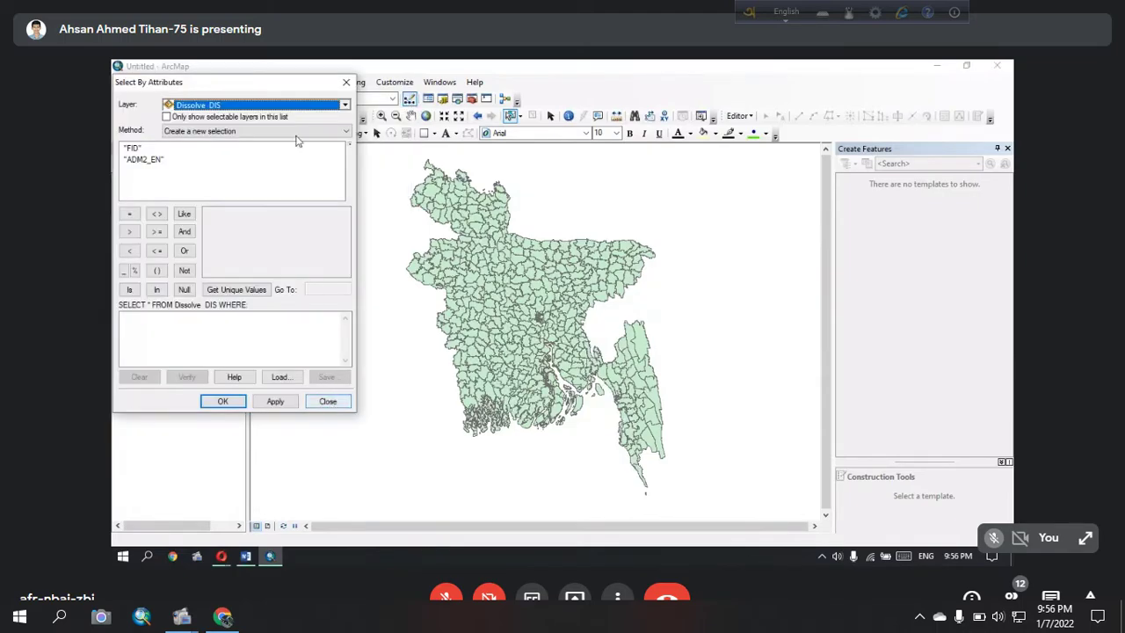
click(308, 106)
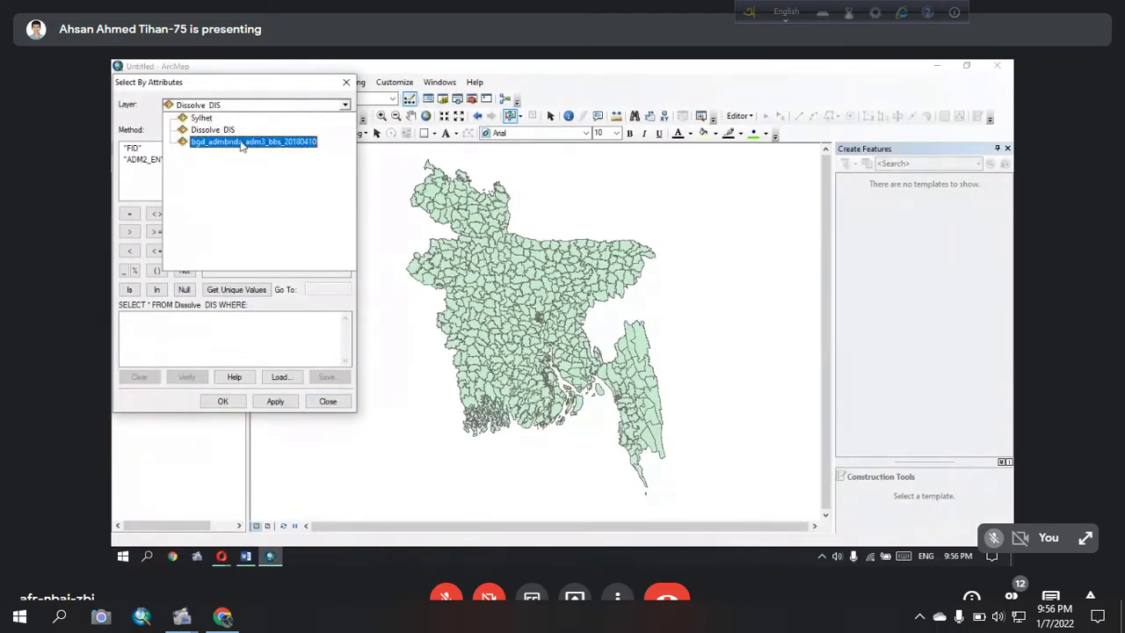
click(235, 143)
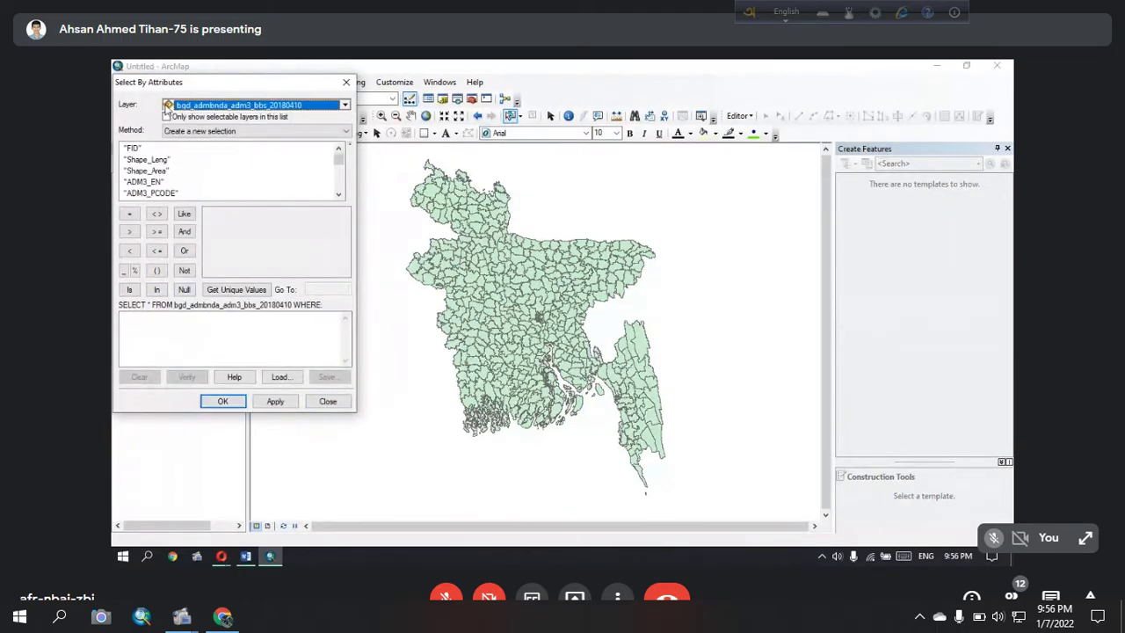
scroll(162, 192, down, 1)
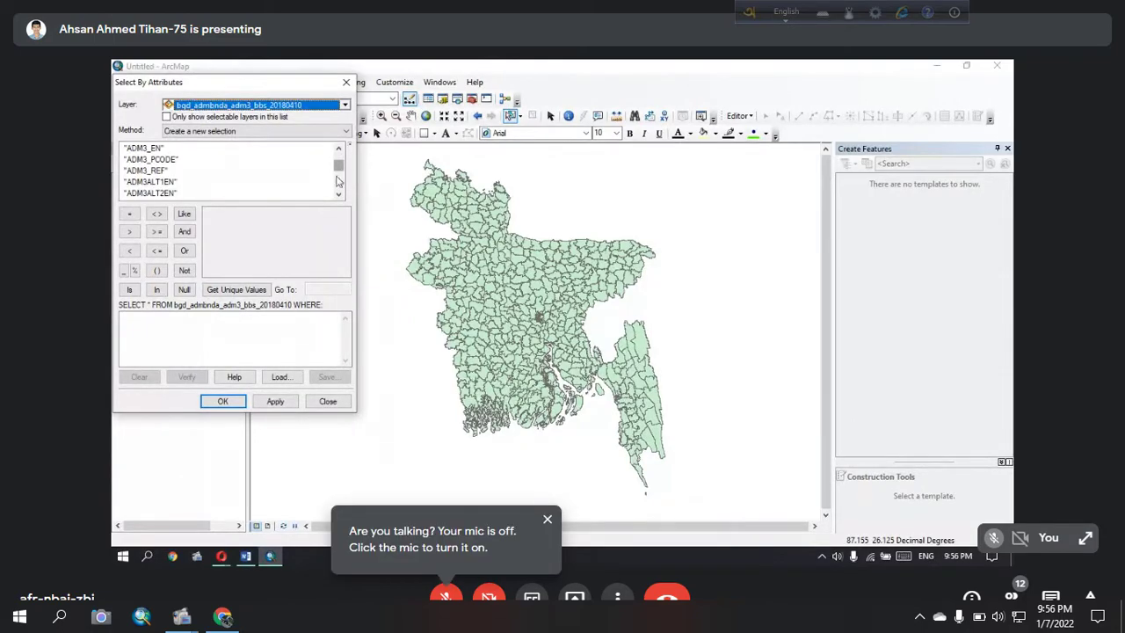
click(338, 195)
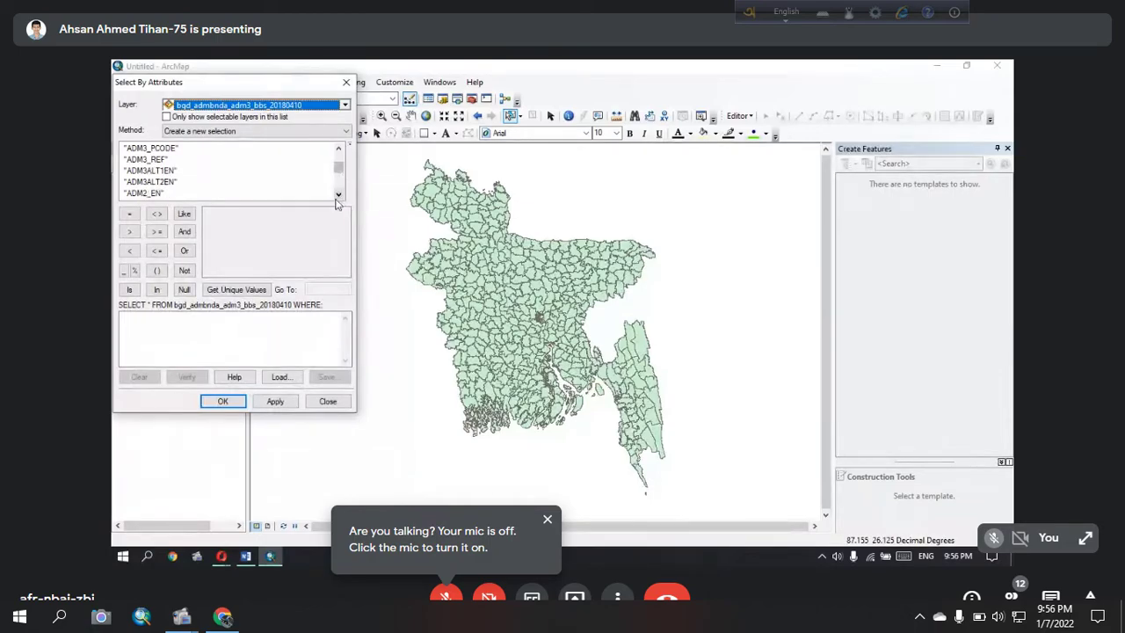
click(338, 195)
click(338, 195)
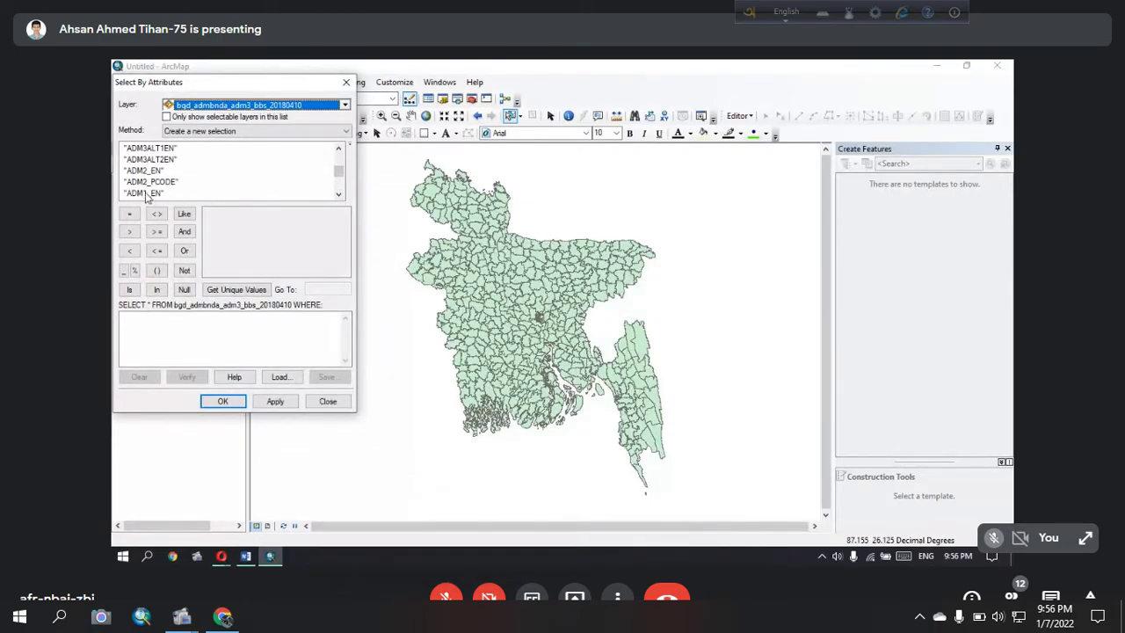
drag(219, 88, 319, 83)
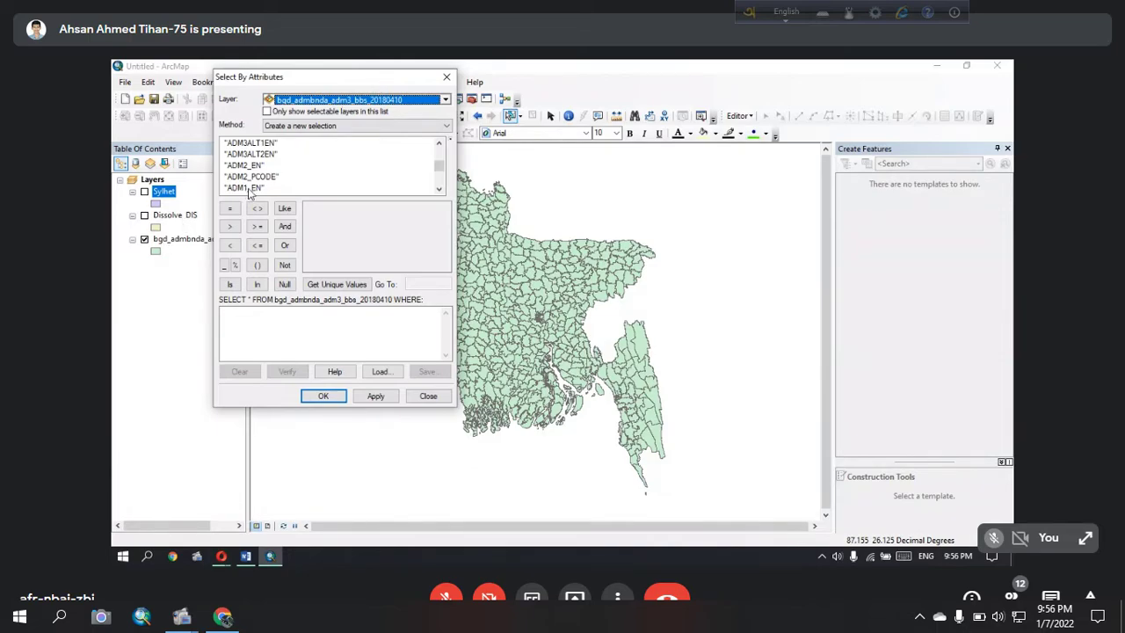
Step: Build the selection expression "ADM1_EN" = 'Mymensingh' for the bgd_admbnda_adm3_bbs_20180410 layer
click(244, 189)
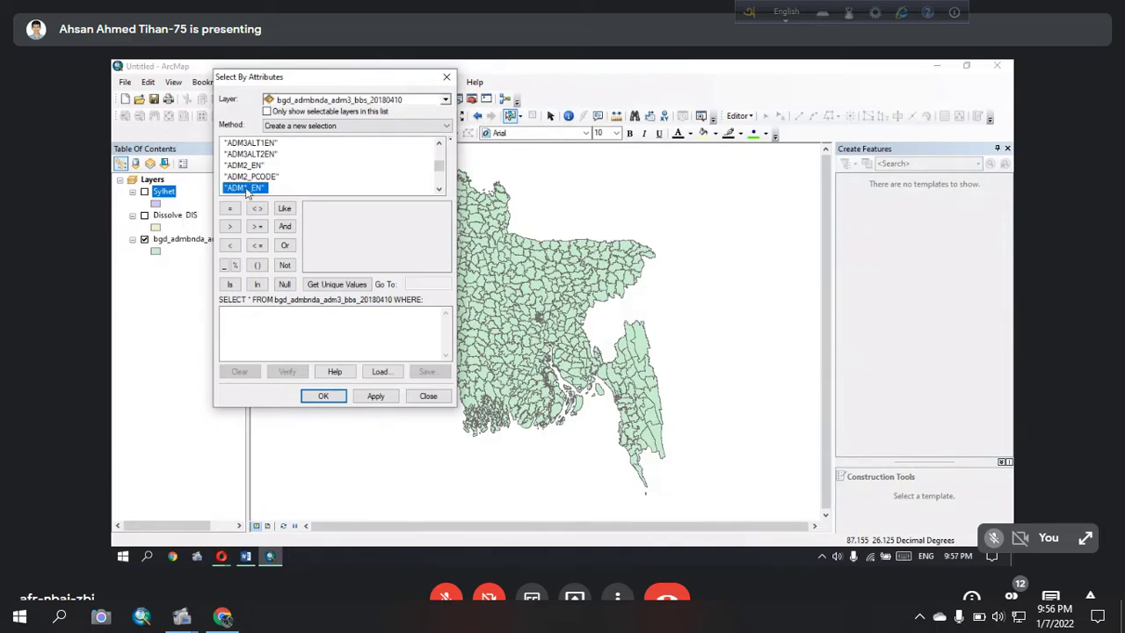
double_click(246, 189)
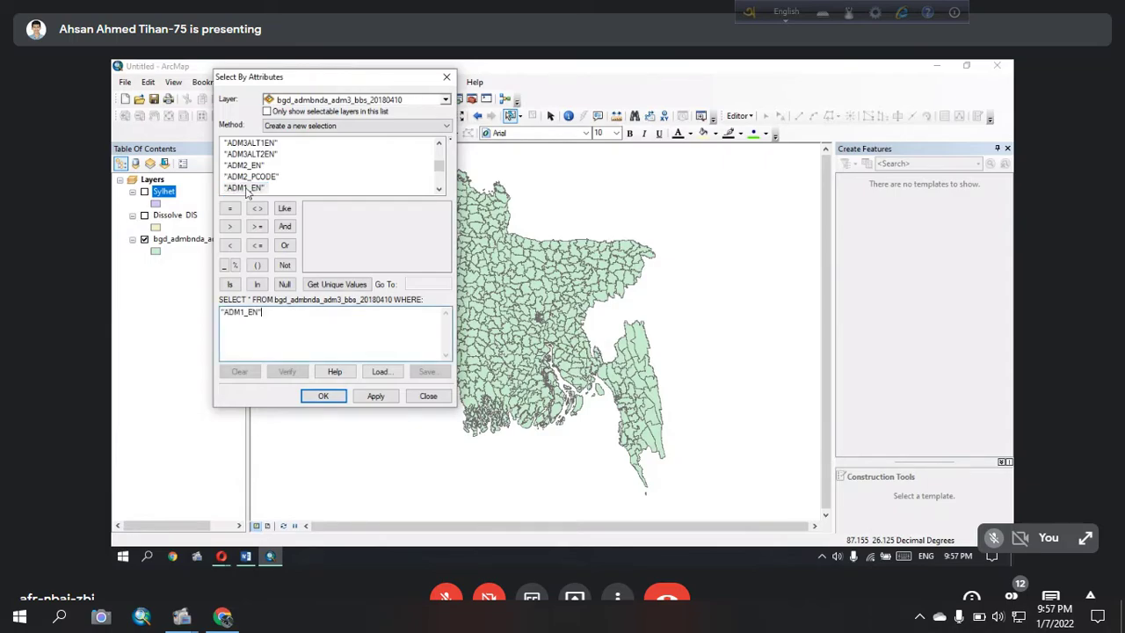
drag(278, 316, 220, 313)
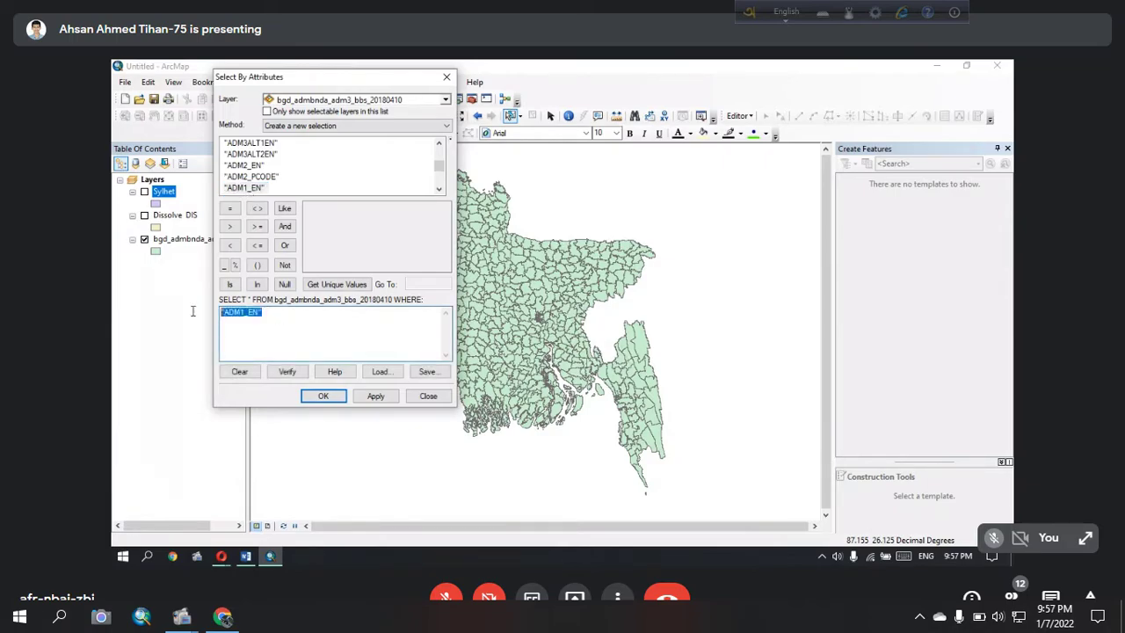
click(276, 315)
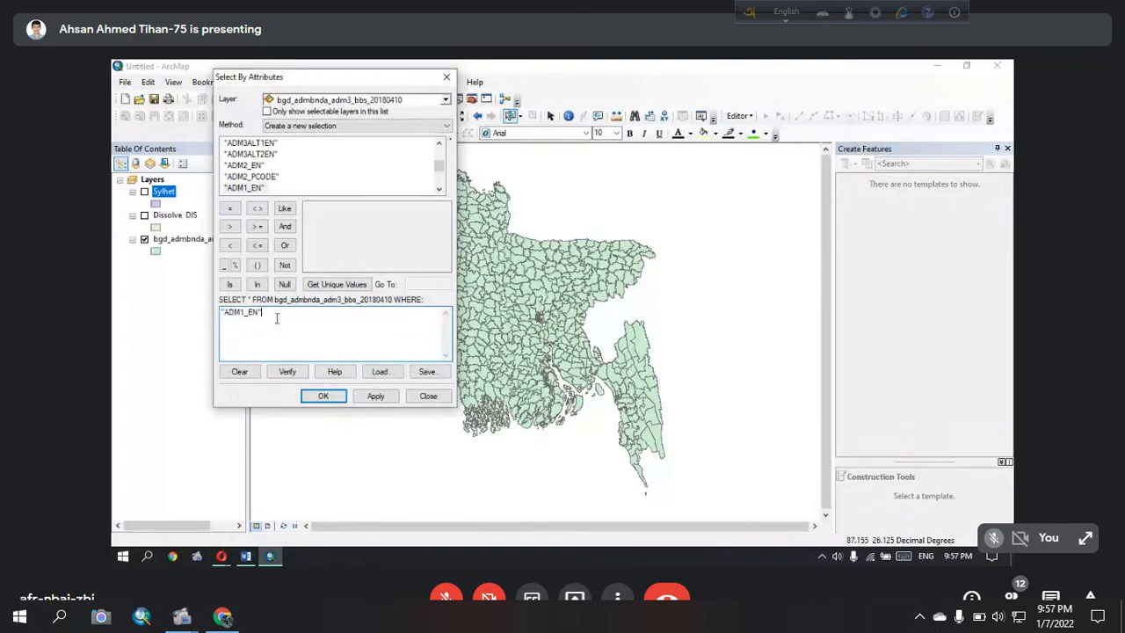
click(230, 209)
click(334, 286)
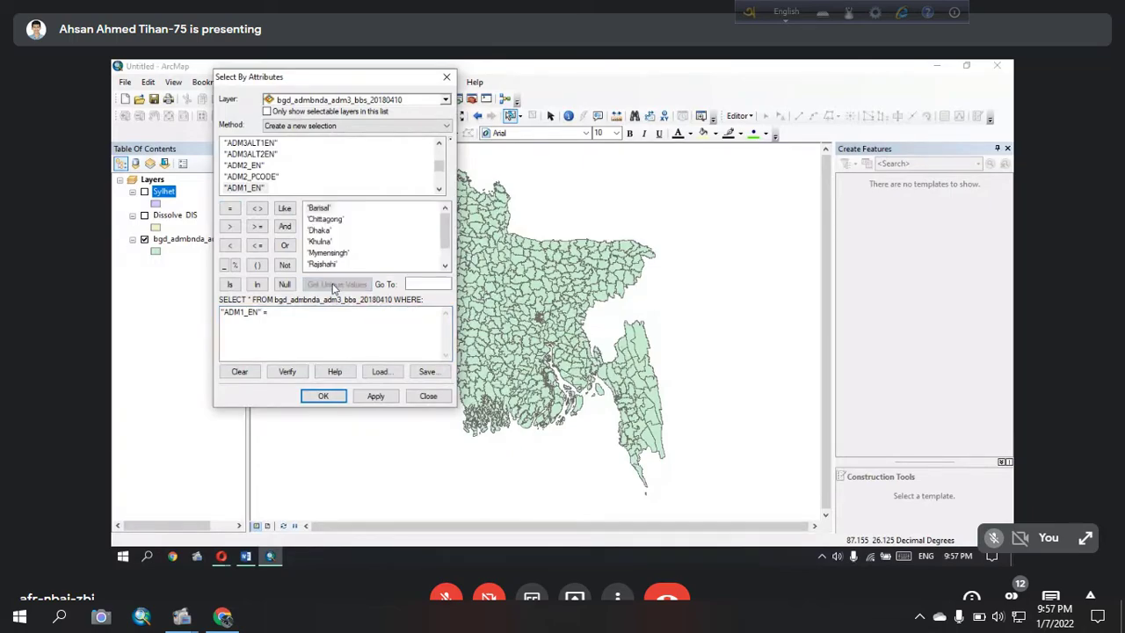
click(326, 253)
double_click(326, 254)
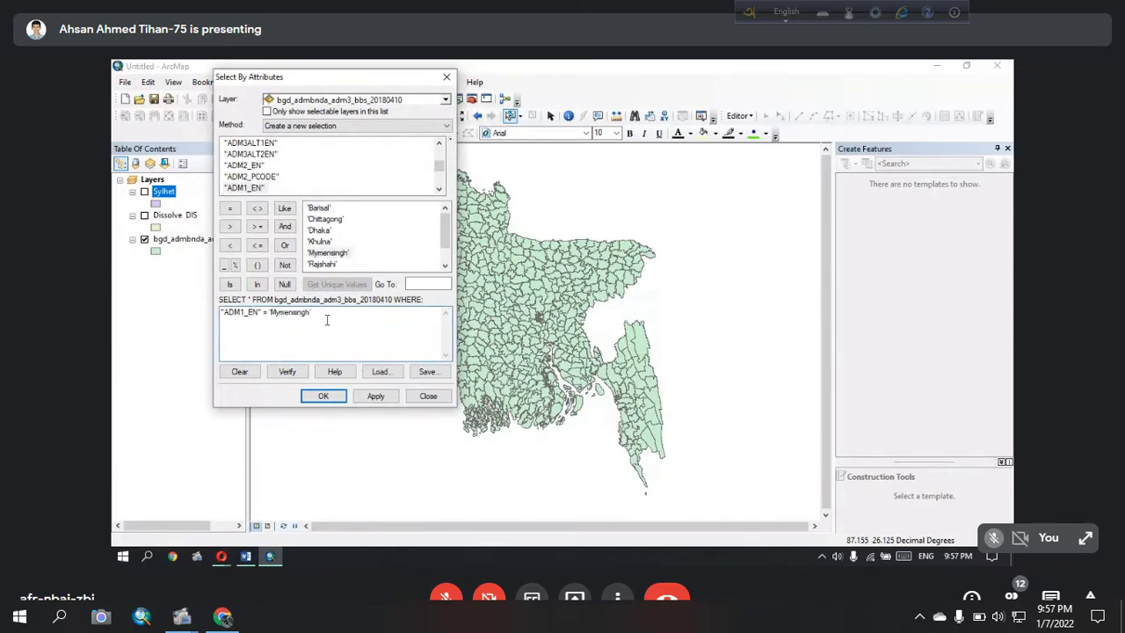
Step: Apply the query to select the Mymensingh division features on the map and close the query dialog
drag(305, 313, 215, 315)
click(247, 325)
click(369, 395)
click(325, 397)
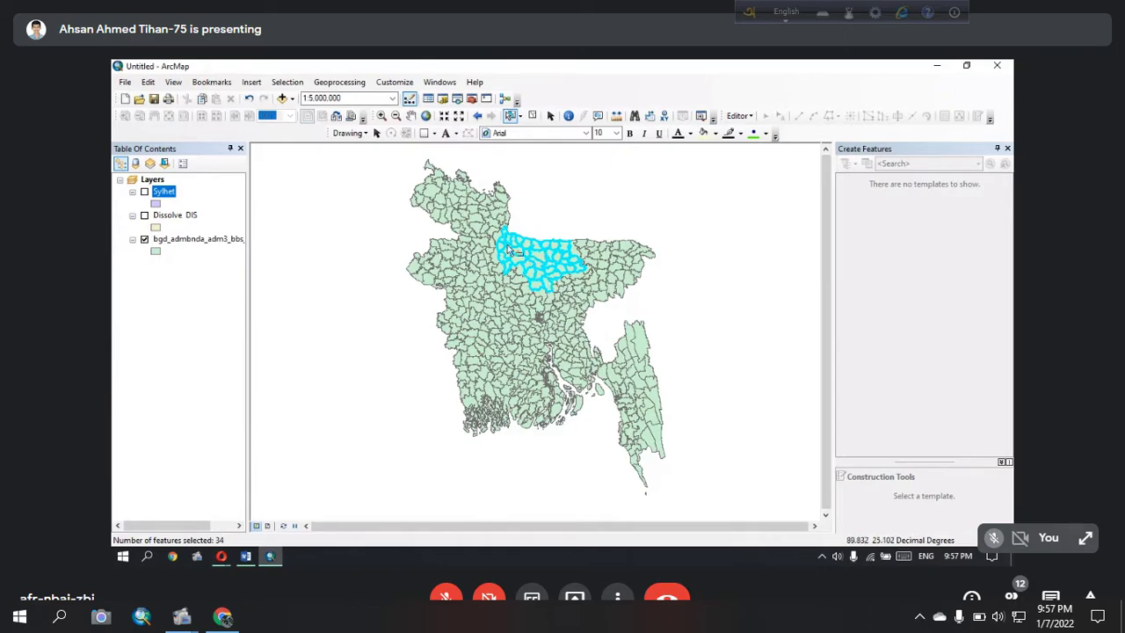
Step: Create a new layer from the selected Mymensingh features and check its layer properties without changing them
right_click(213, 247)
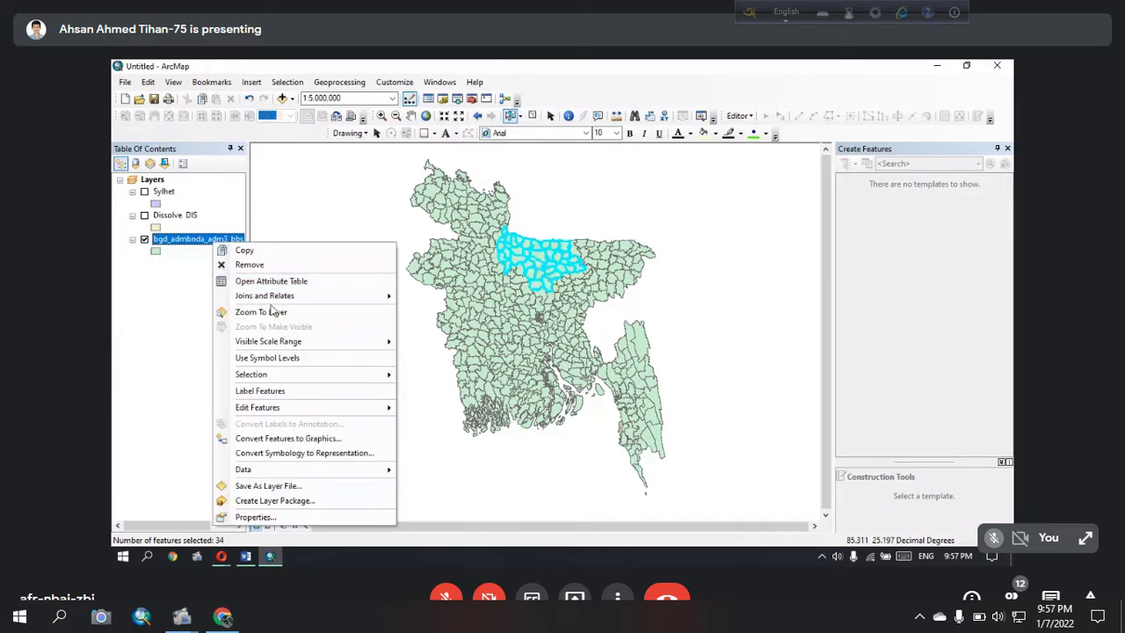
mouse_move(323, 380)
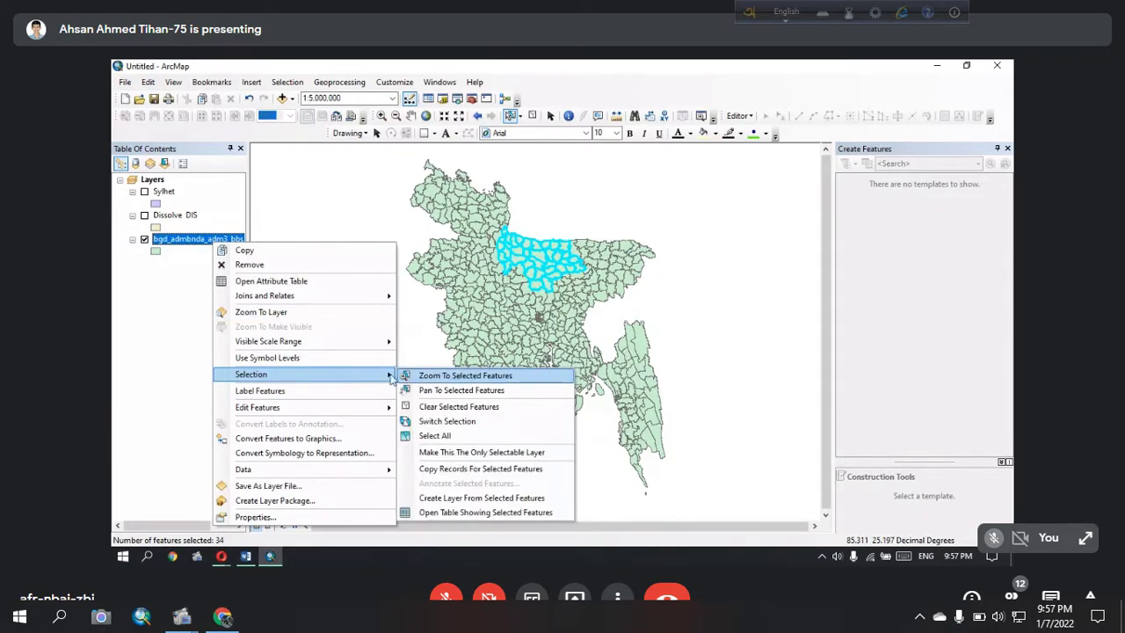
click(486, 499)
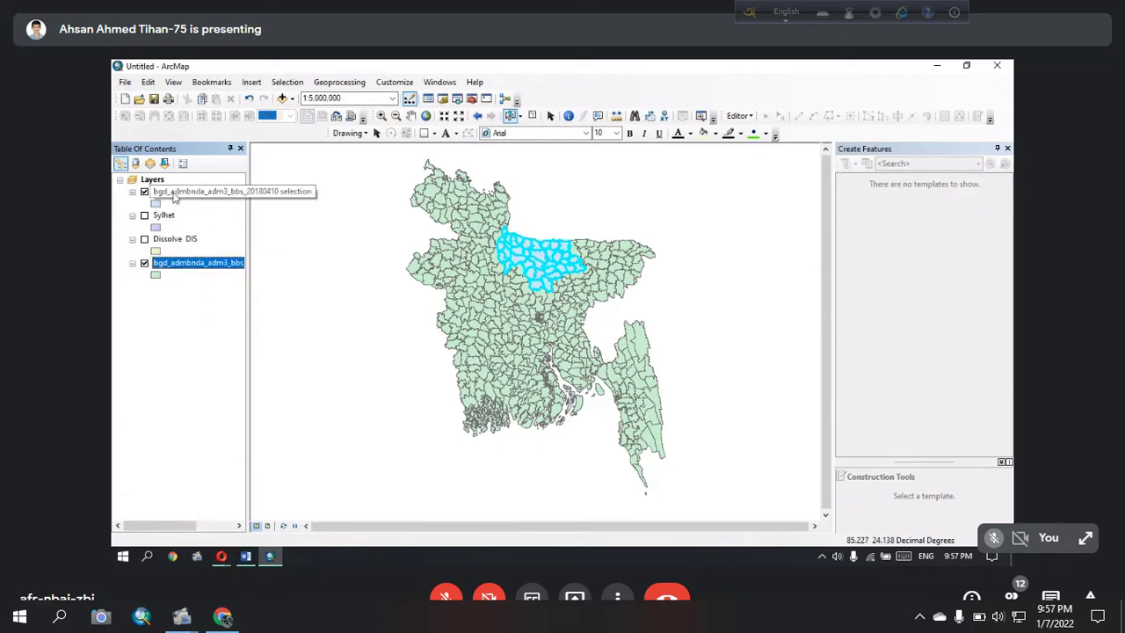
double_click(199, 192)
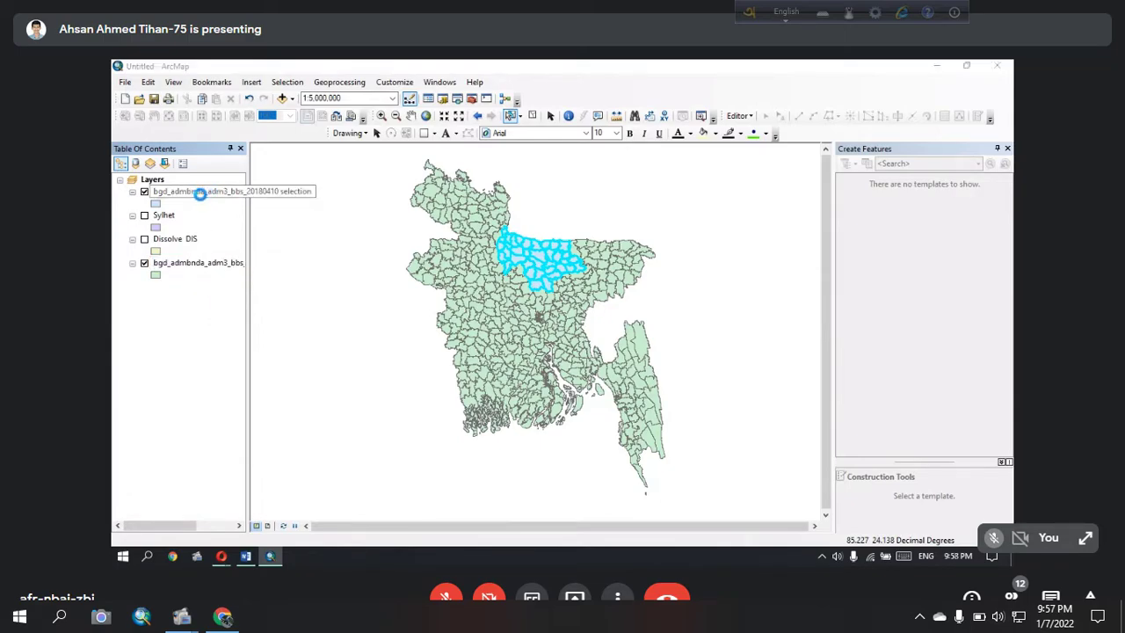
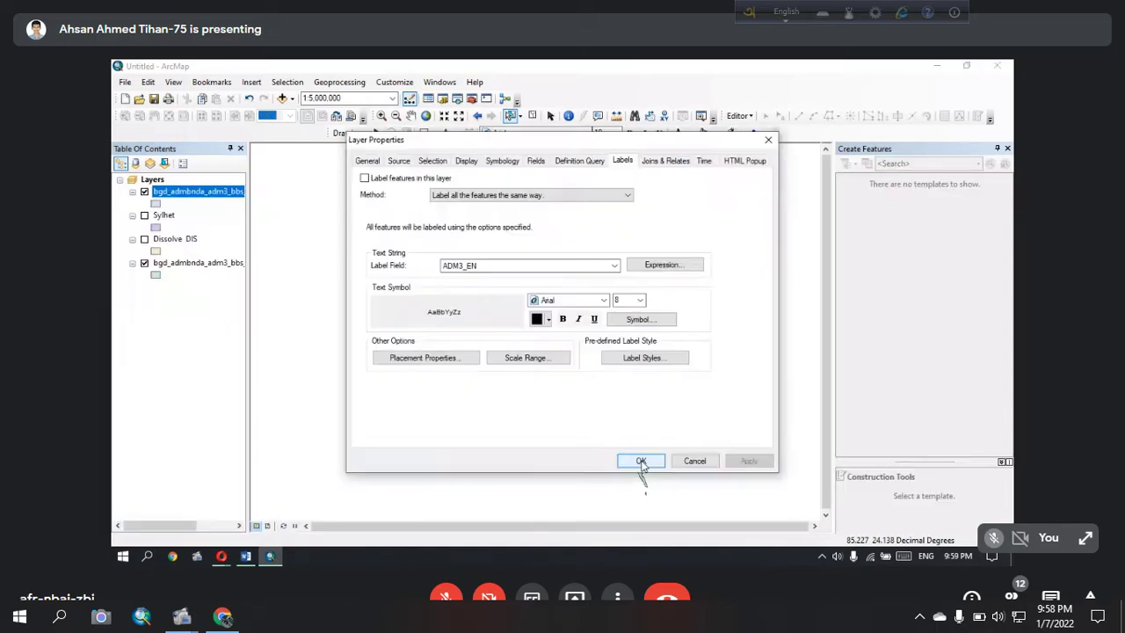
click(696, 460)
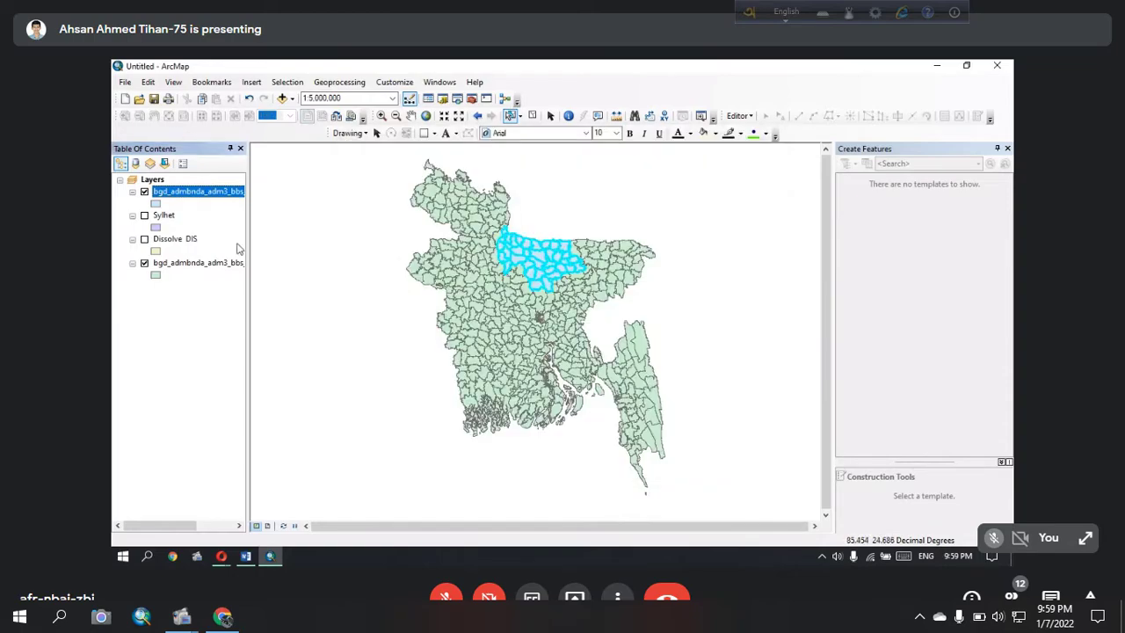
Step: Rename the new selection layer as Mymensingh
click(213, 192)
click(185, 190)
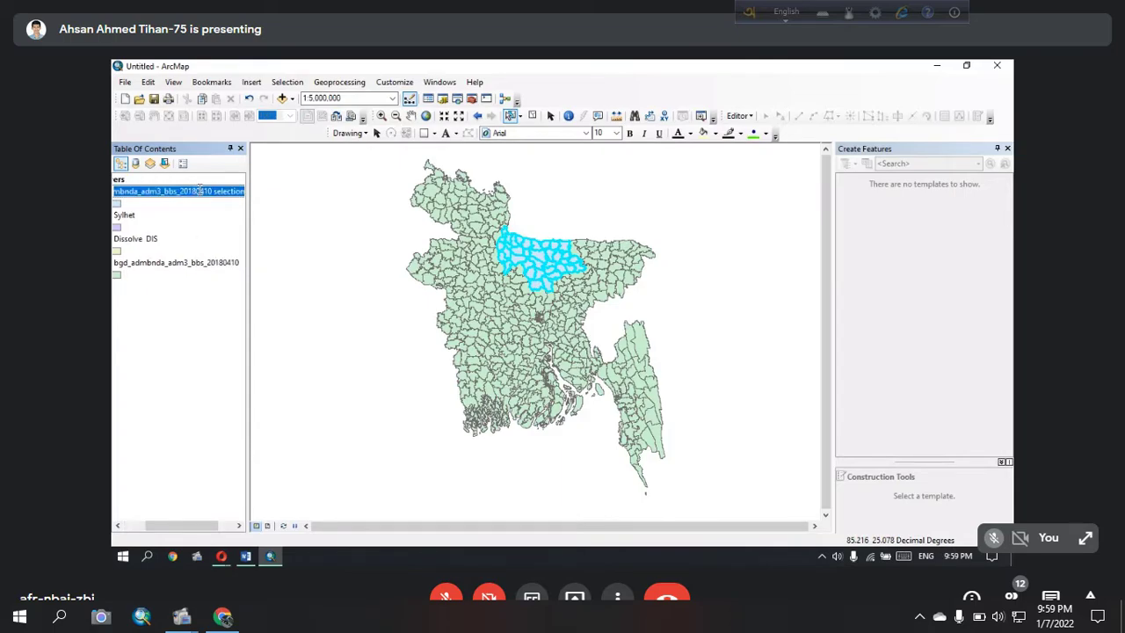
text(Mym)
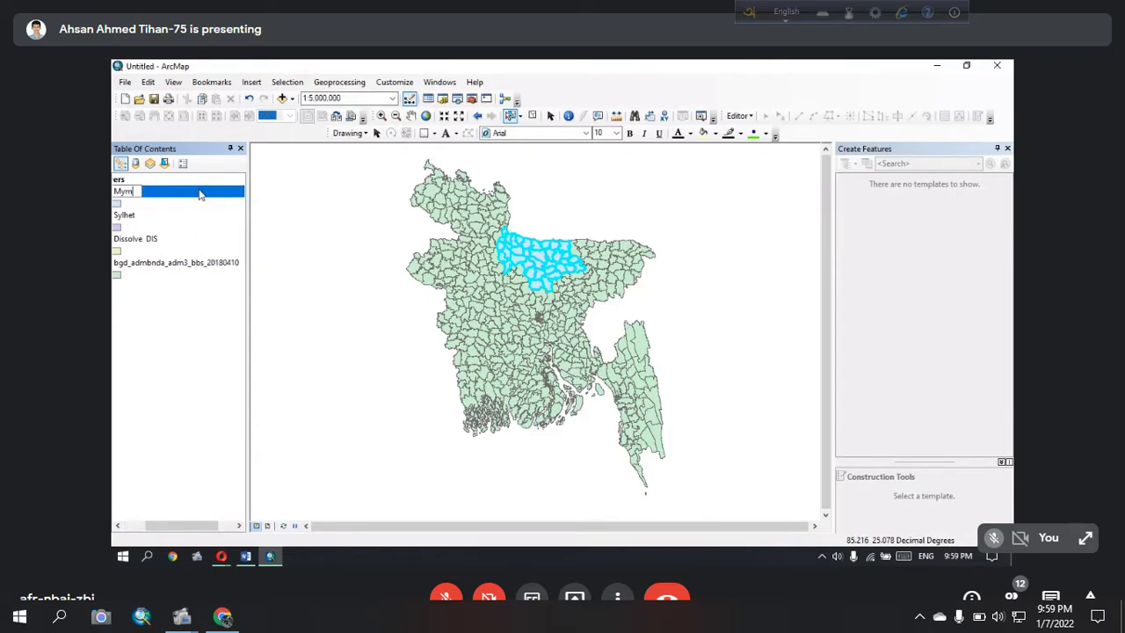
text(ensingh)
key(Return)
Step: Turn off the bgd_admbnda_adm3_bbs_20180410 layer and turn on the Sylhet layer beside Mymensingh
drag(182, 526, 160, 532)
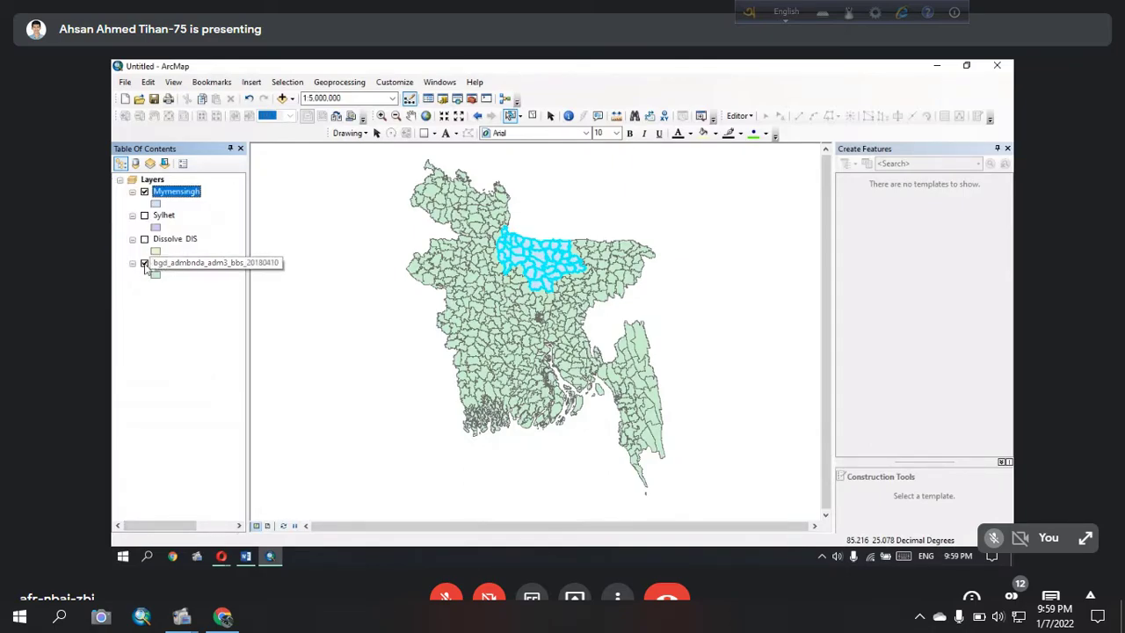
click(145, 265)
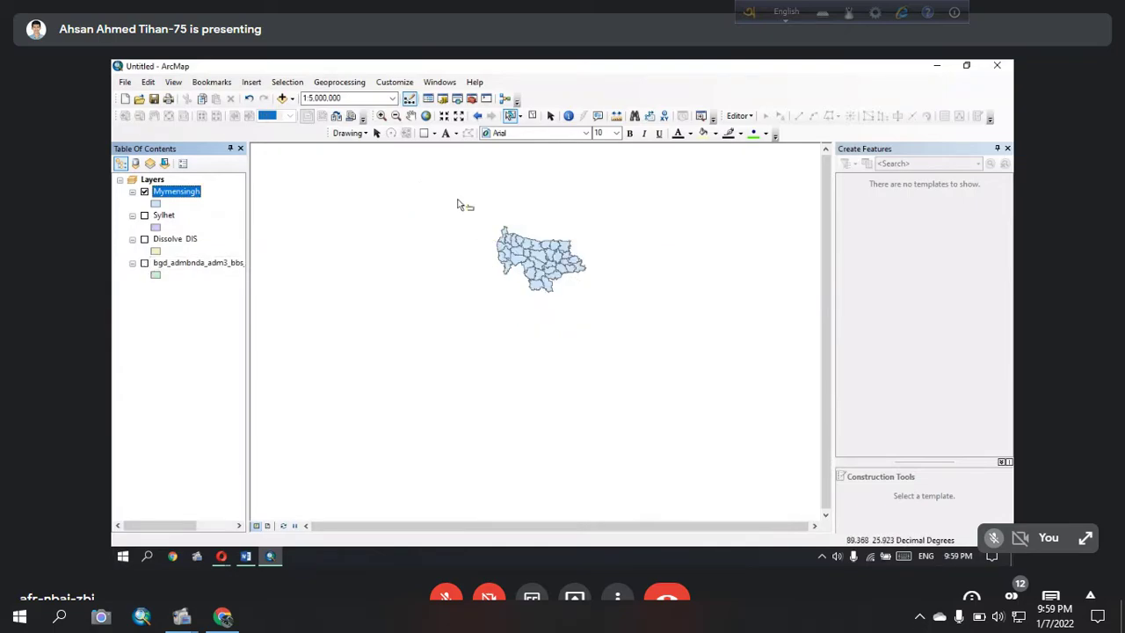
click(145, 215)
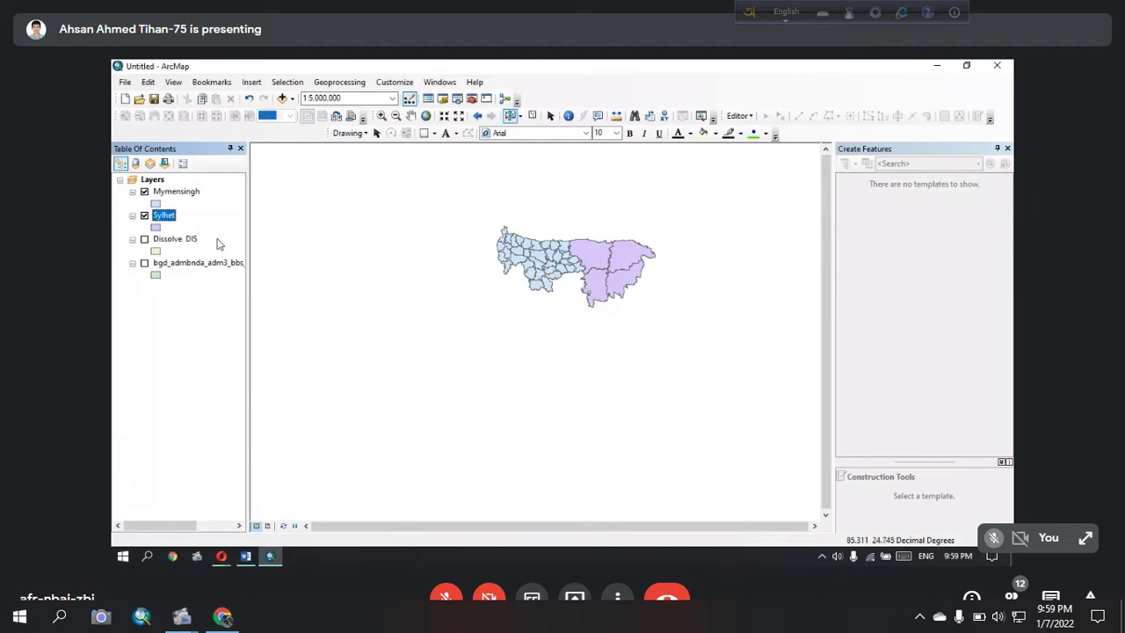
click(127, 83)
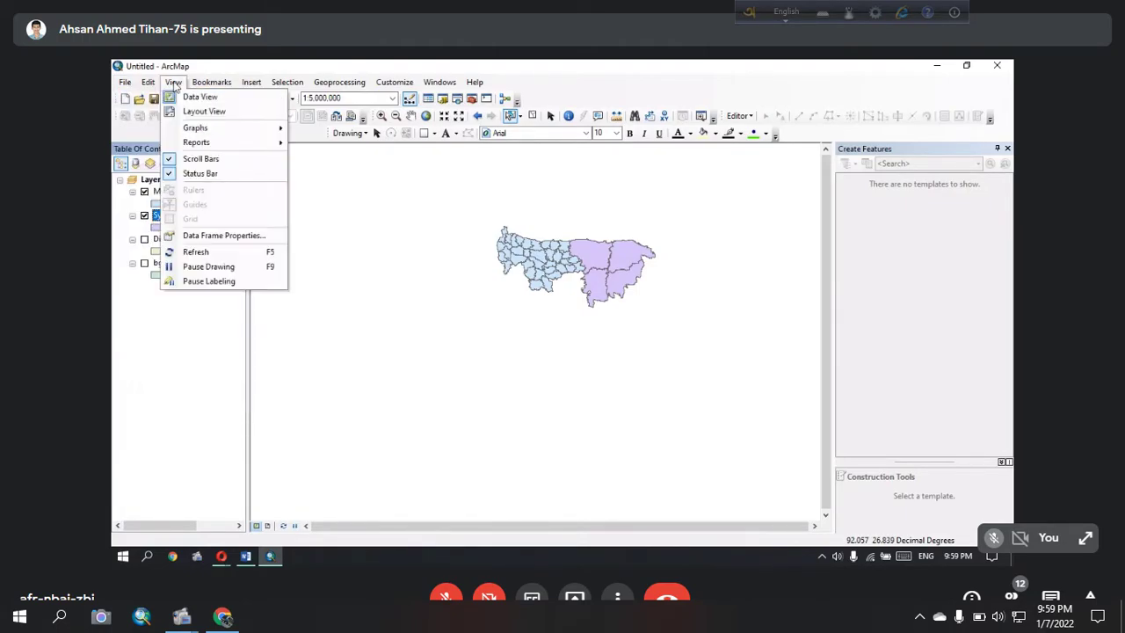
click(184, 72)
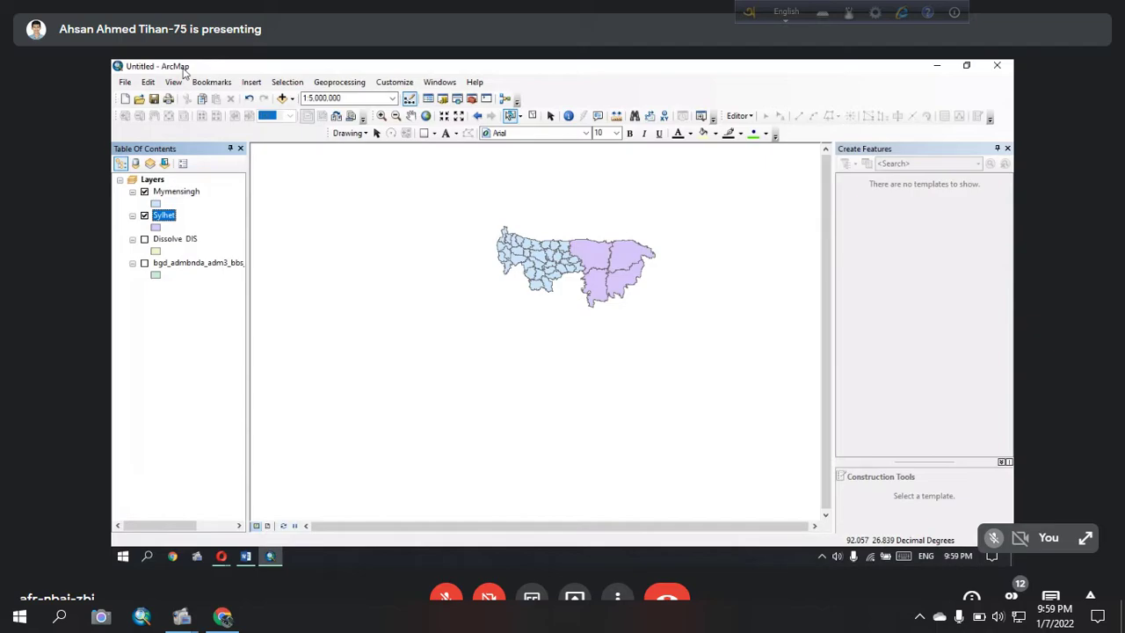
click(123, 84)
click(121, 85)
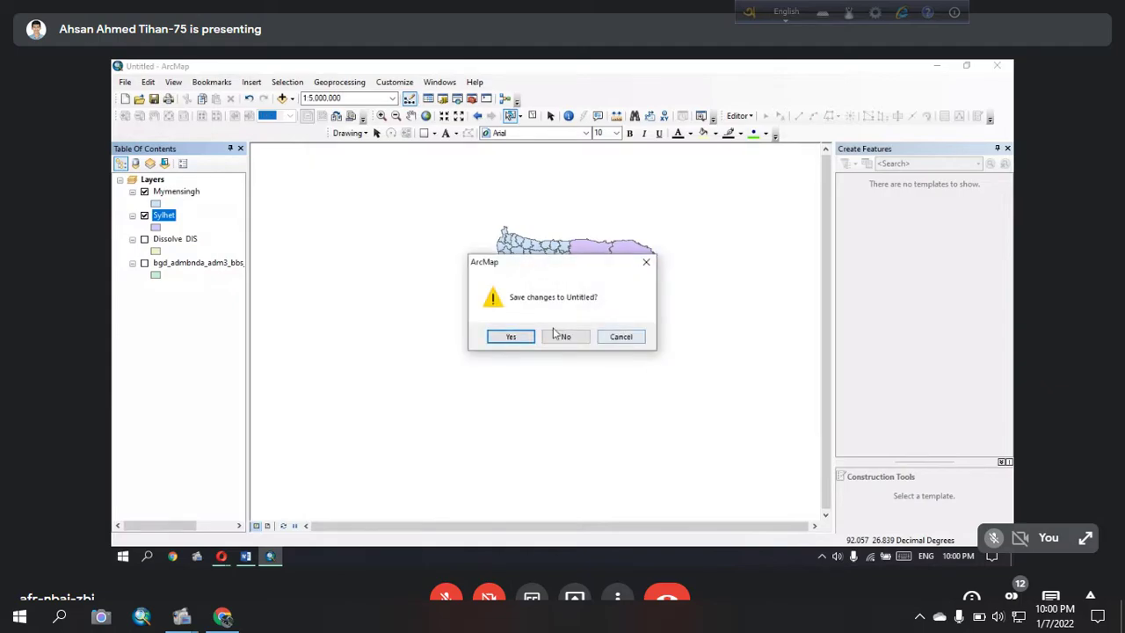
click(605, 337)
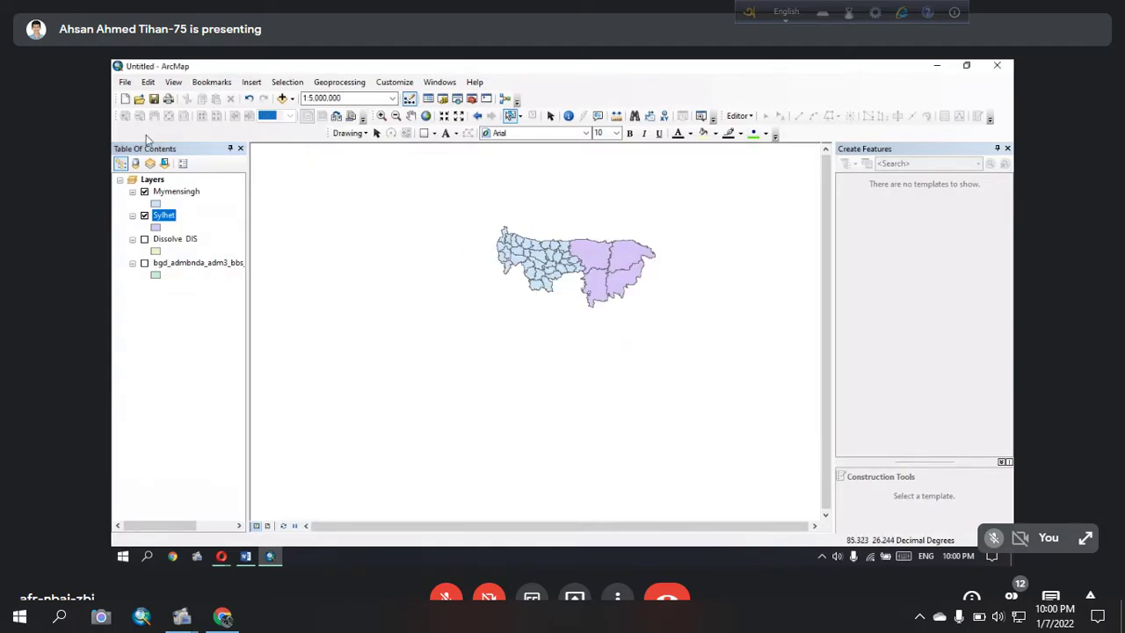
Step: Save the map document as Intersect in the ARC Save File folder
click(125, 82)
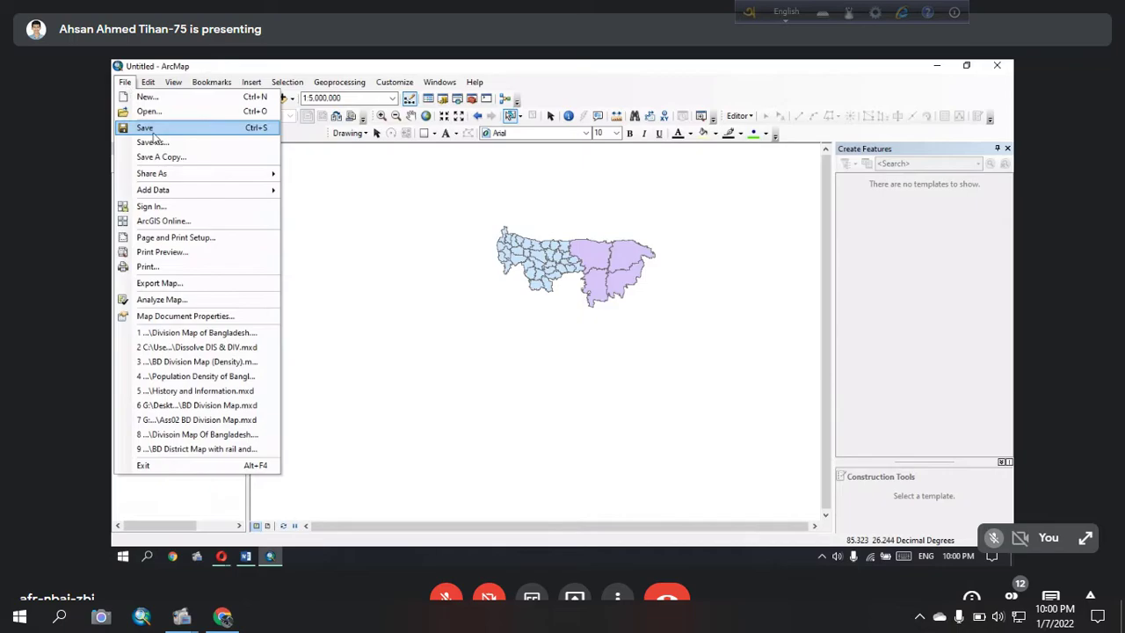
click(124, 82)
click(211, 82)
mouse_move(173, 82)
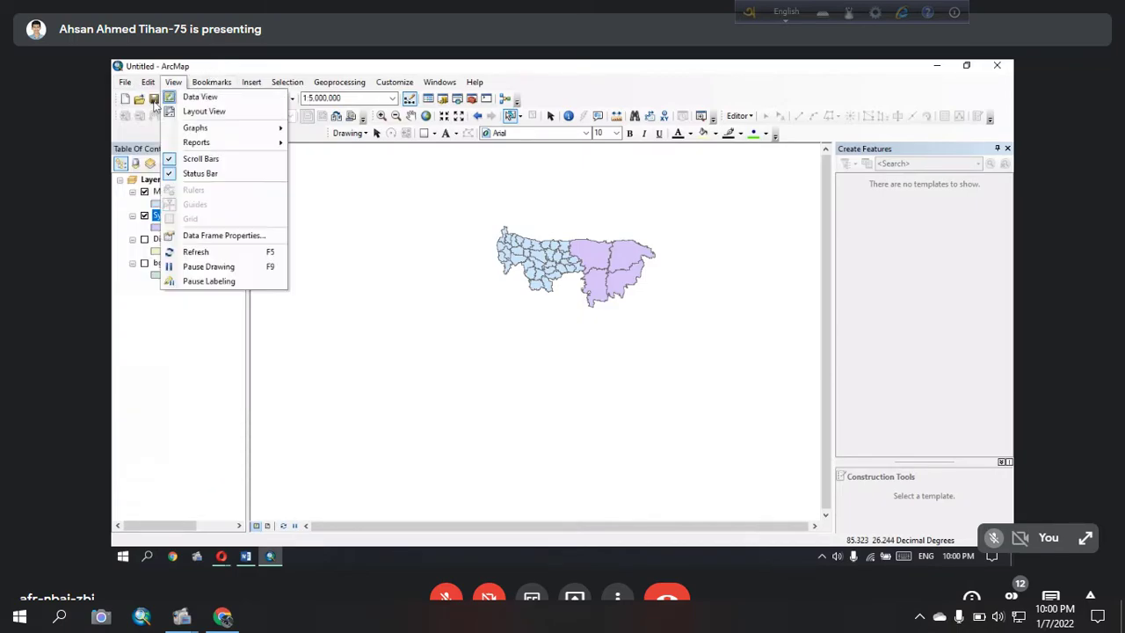
click(153, 104)
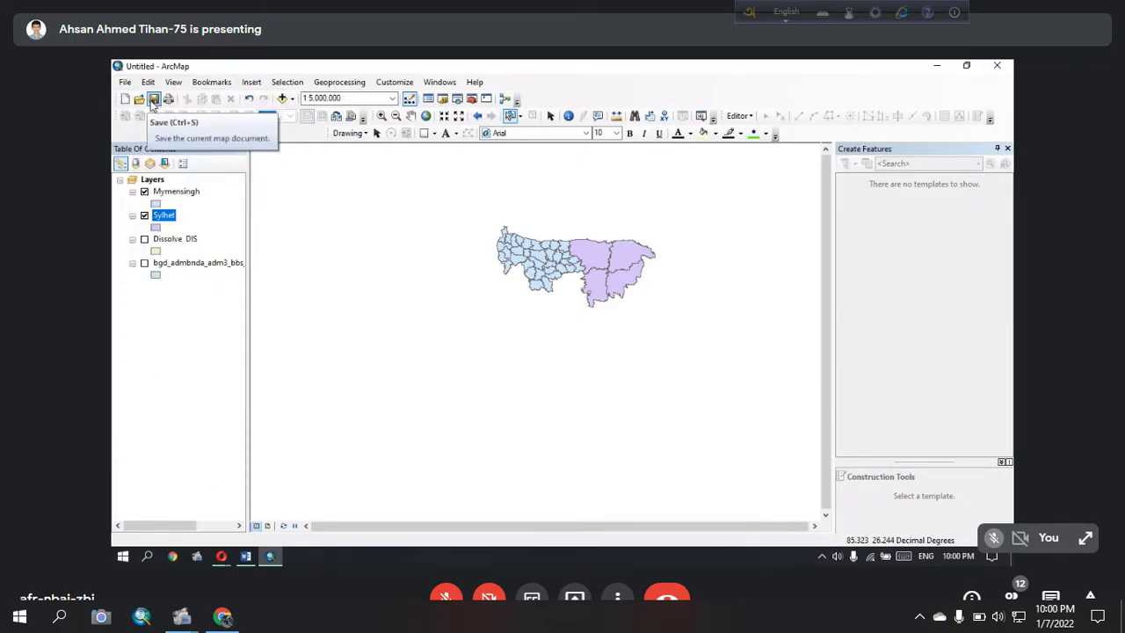
click(152, 100)
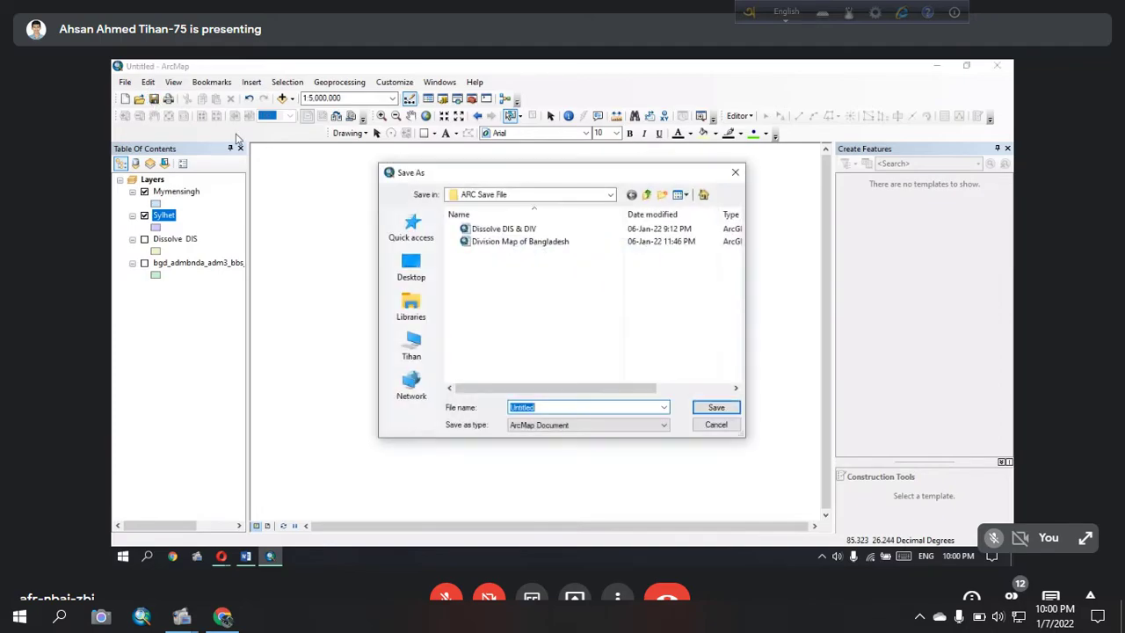
click(646, 195)
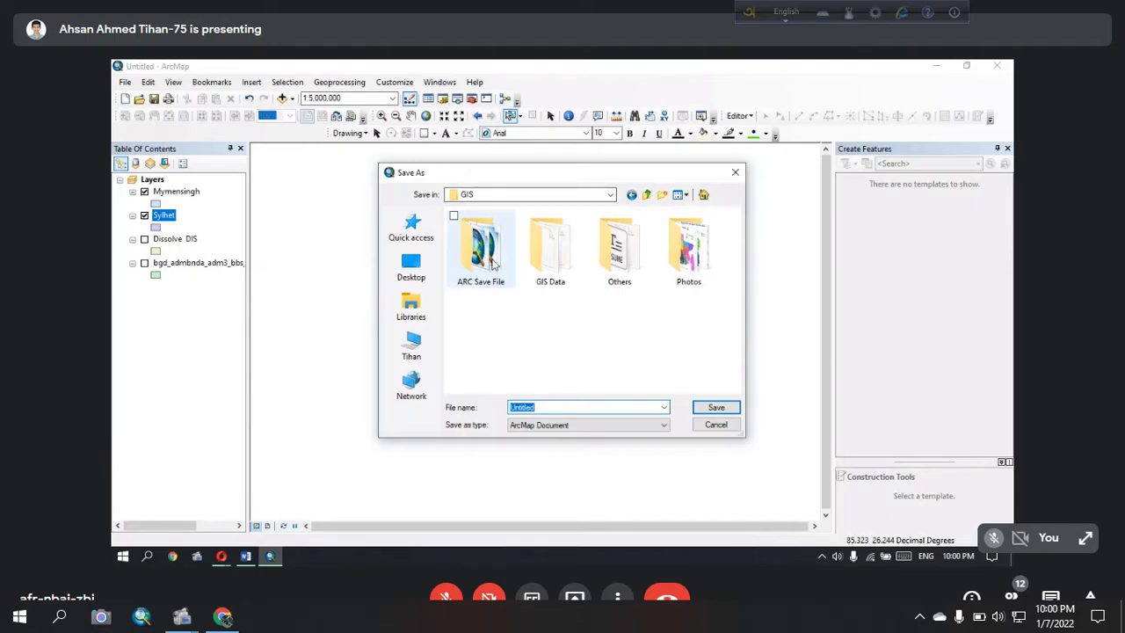
double_click(492, 257)
double_click(524, 407)
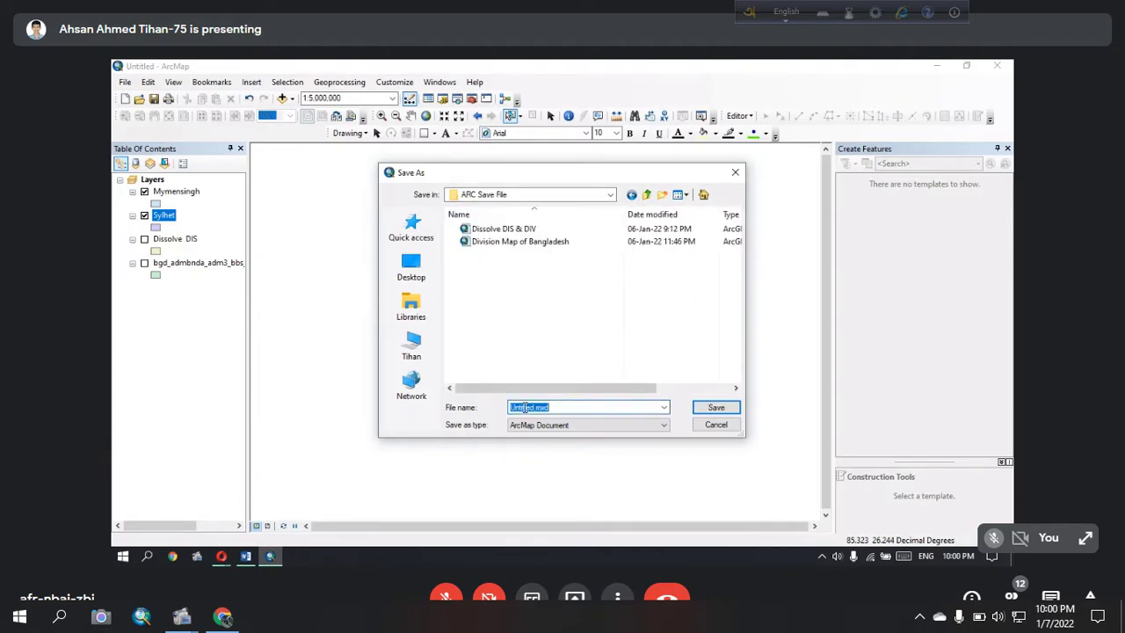
text(Ibn)
key(Return)
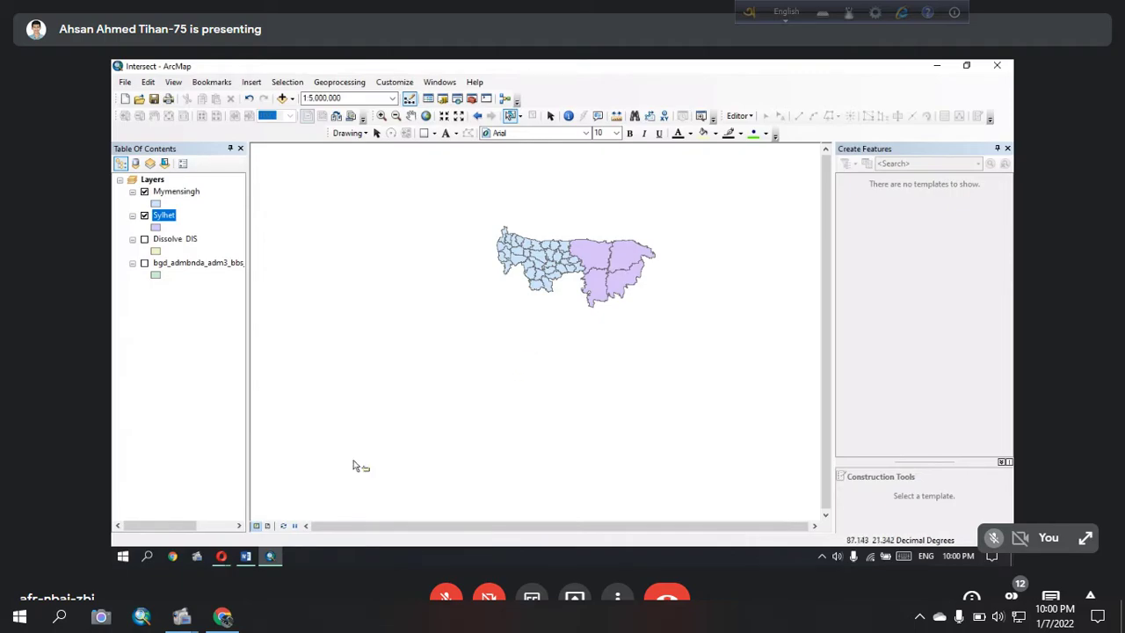
Step: Open the Dissolve DIS & DIV map document from the ARC Save File folder
click(125, 81)
click(125, 82)
click(124, 82)
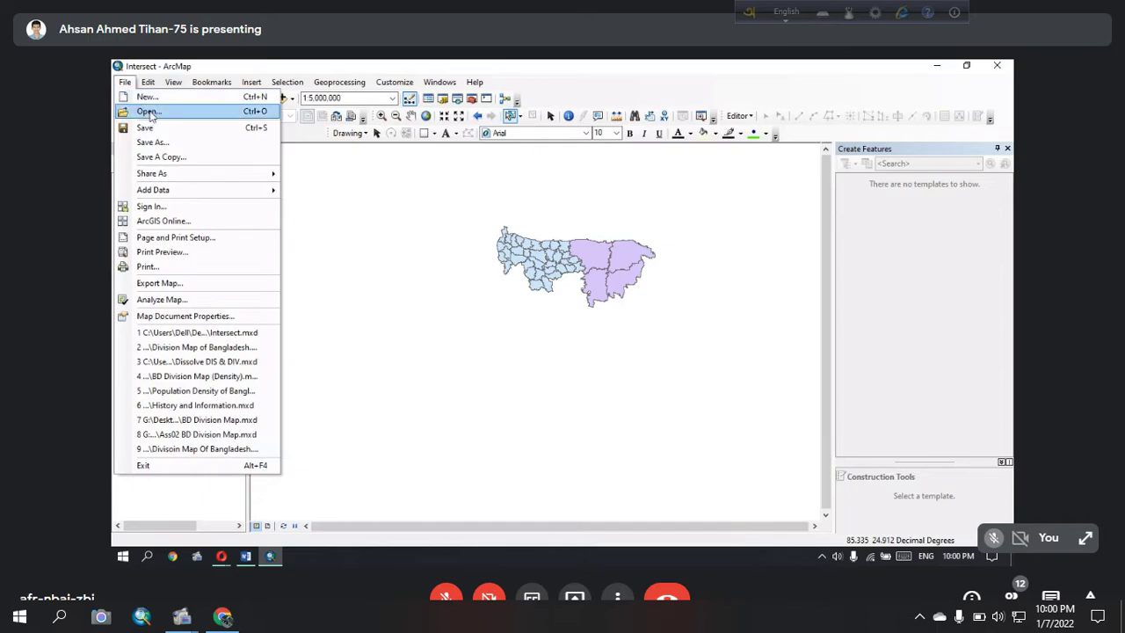
click(146, 110)
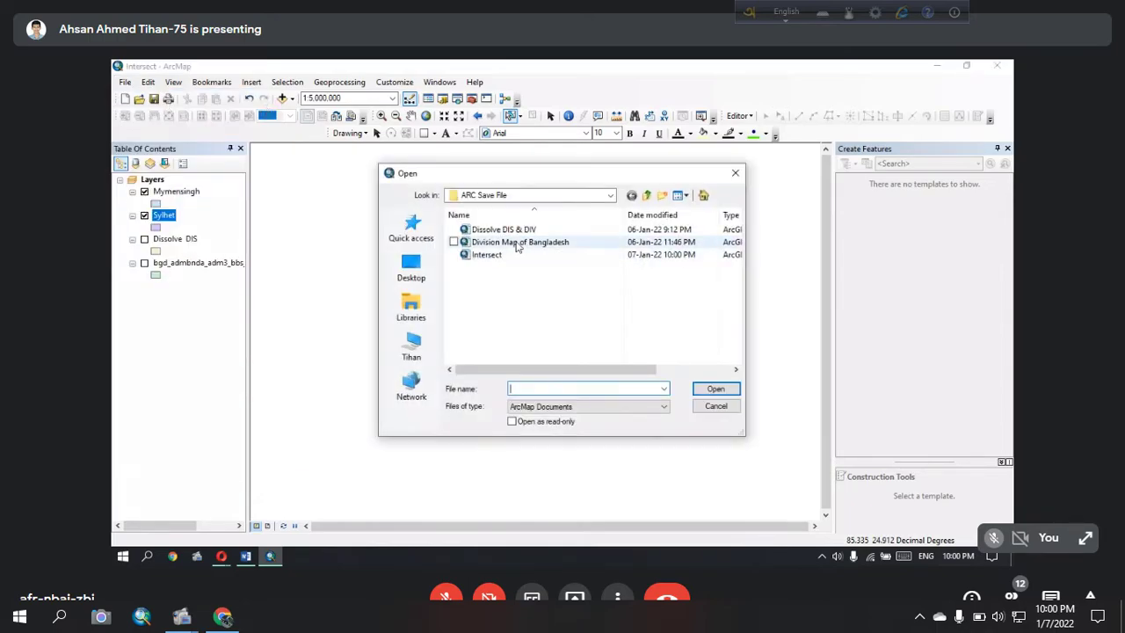
click(530, 230)
double_click(530, 230)
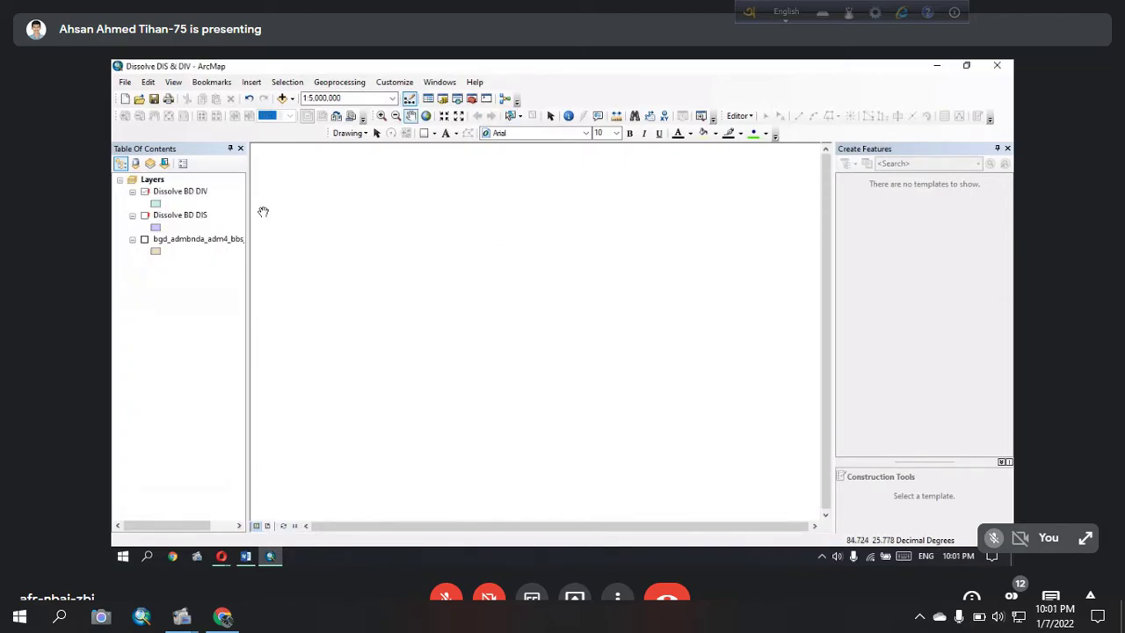
Step: Open the Division Map of Bangladesh document and switch it from layout view to data view
click(125, 82)
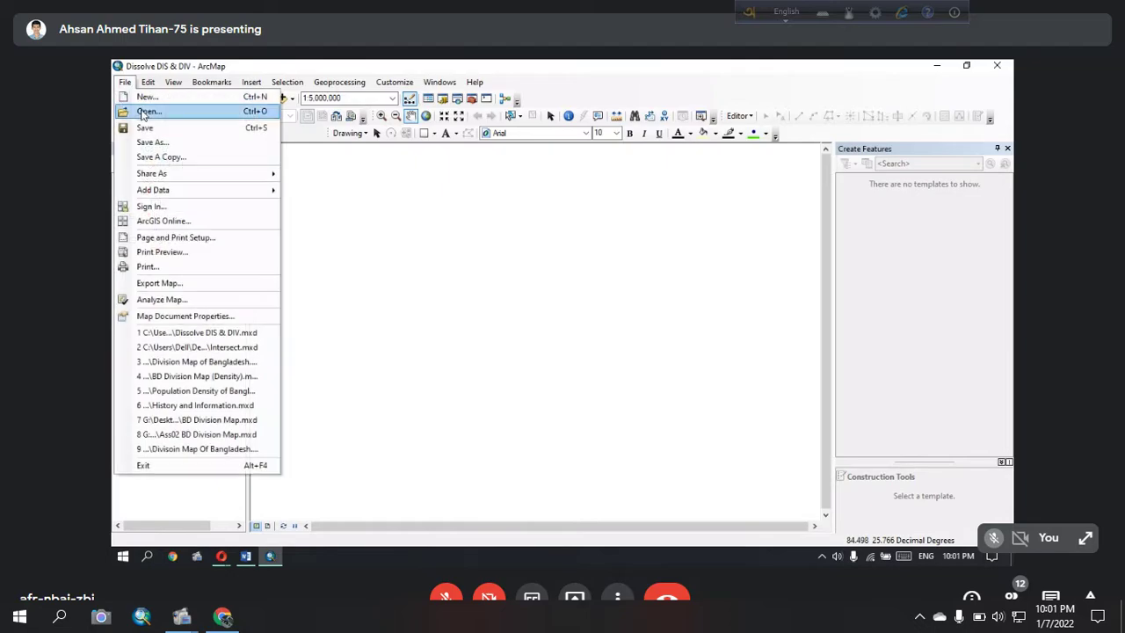
click(139, 111)
double_click(517, 244)
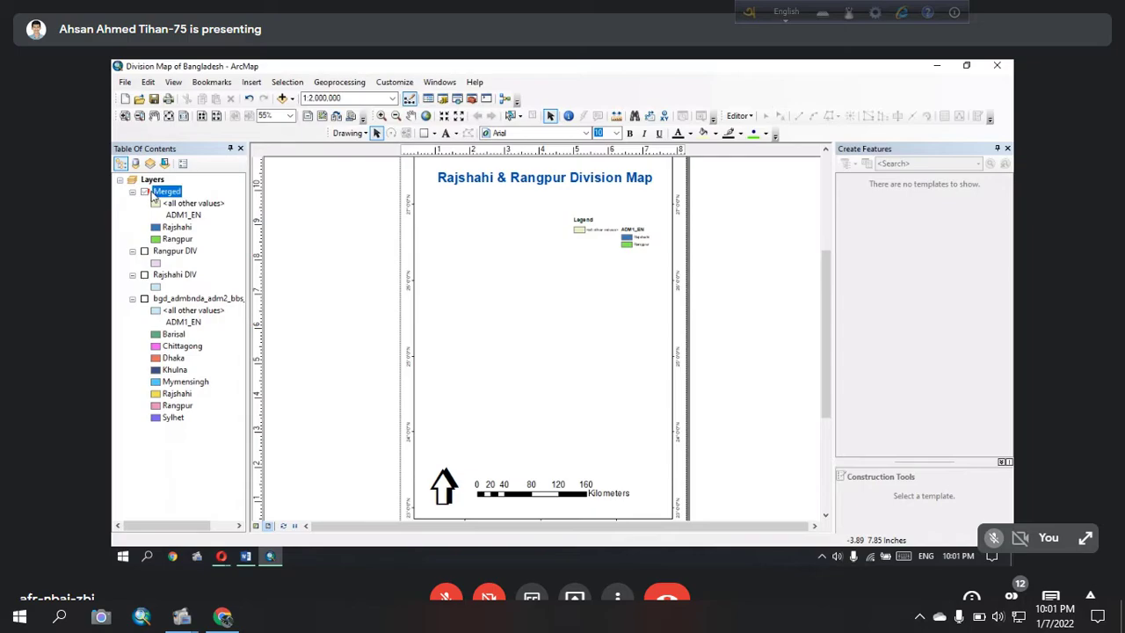
right_click(149, 193)
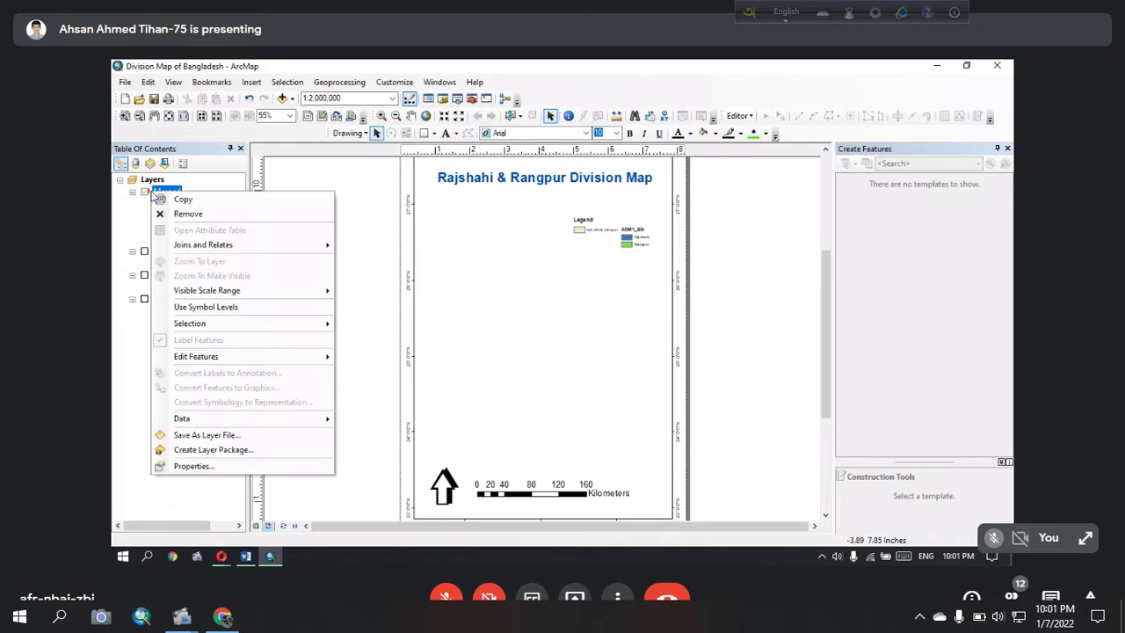
click(116, 228)
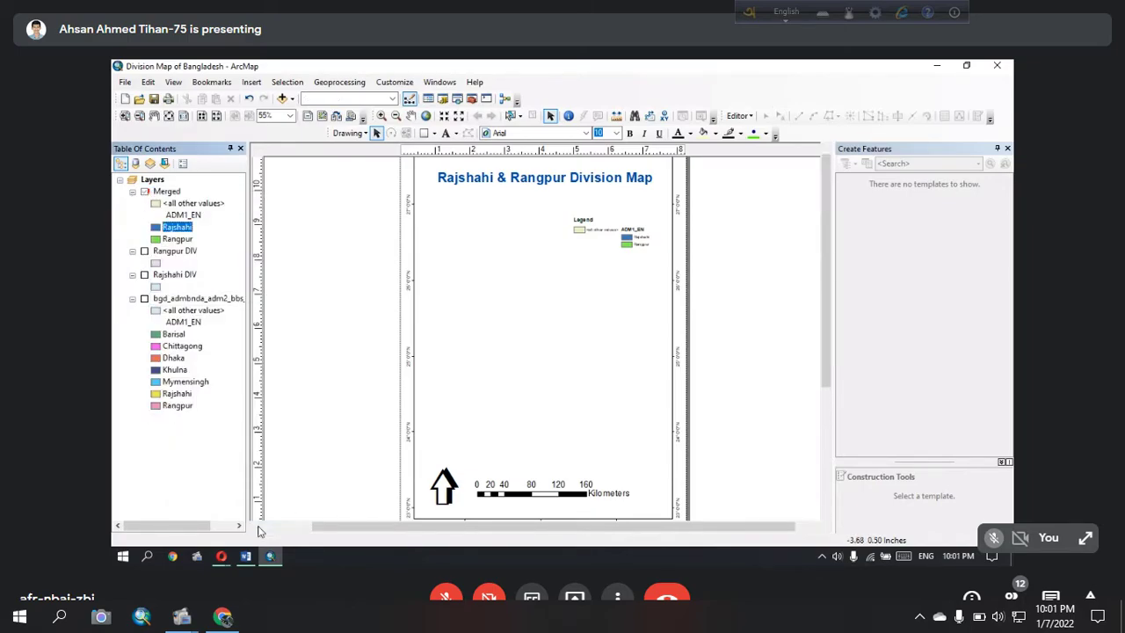
click(257, 526)
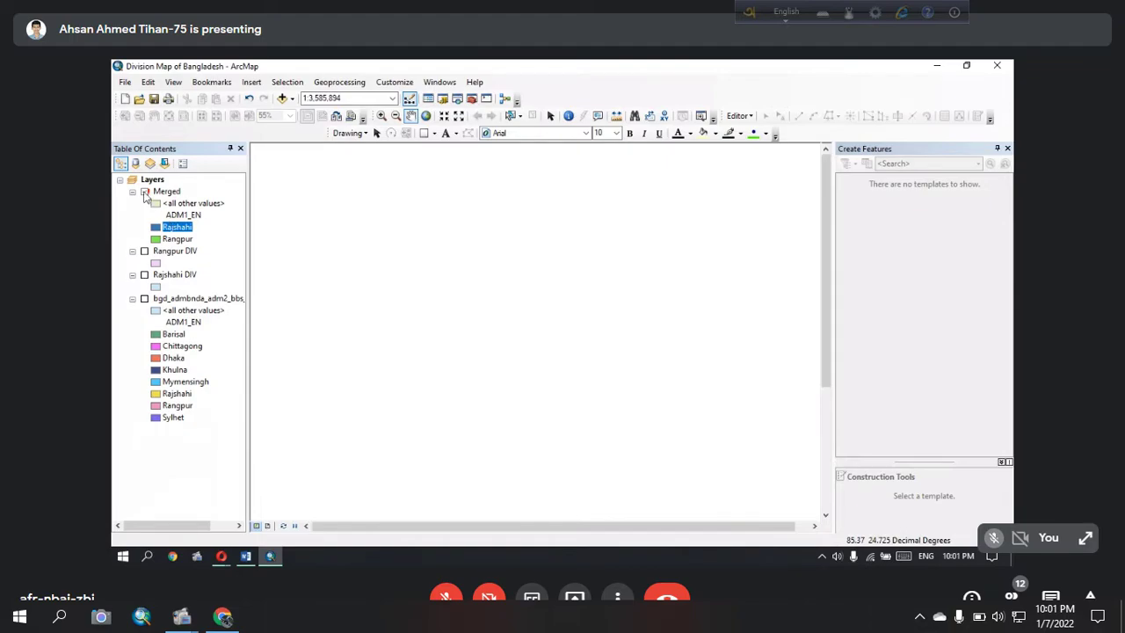
Step: Repair the Merged layer's data source by pointing it to bgd_admbnda_adm2_bbs_20180410.shp in the GIS Data folder
click(146, 195)
click(145, 193)
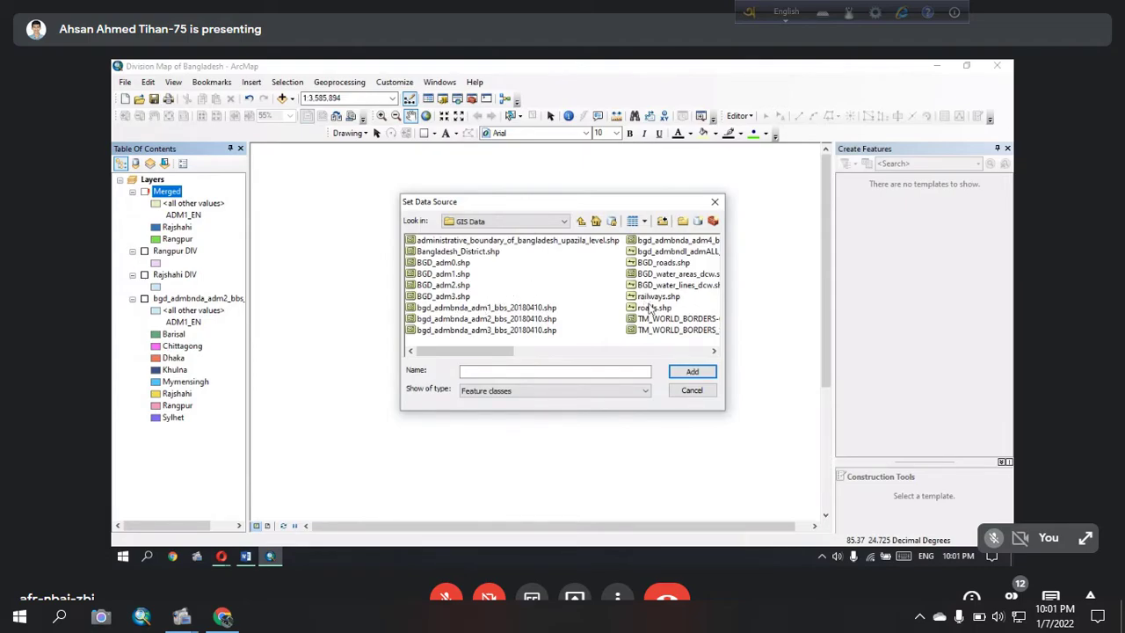
click(494, 320)
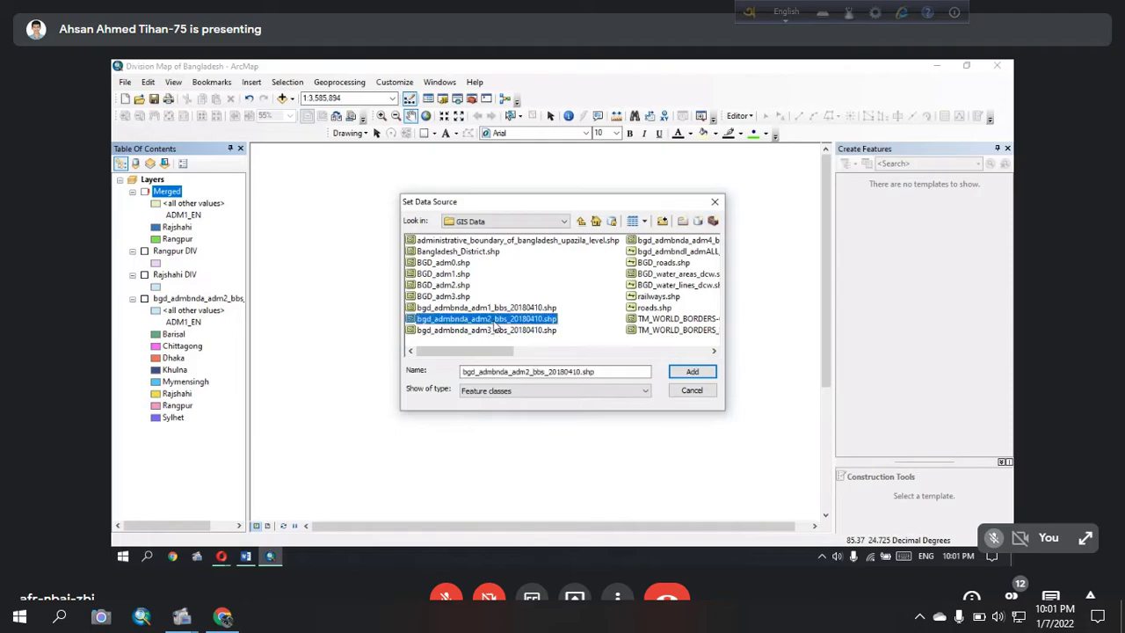
click(691, 373)
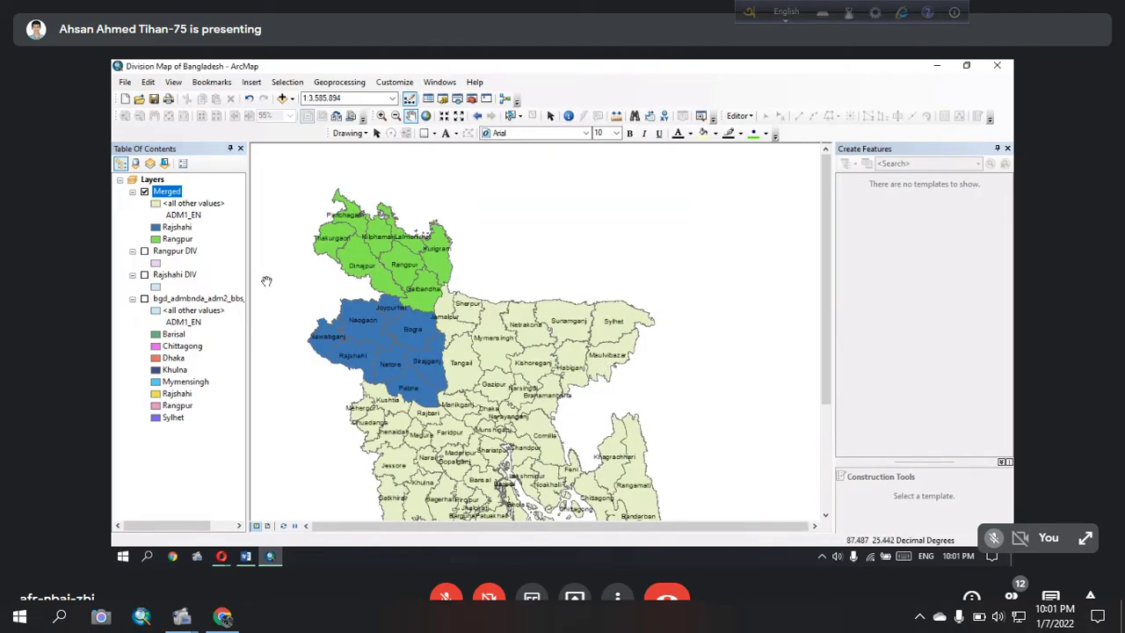
Step: Turn off the Merged layer and turn on the Rajshahi DIV and Rangpur DIV layers
click(144, 191)
click(145, 274)
click(163, 252)
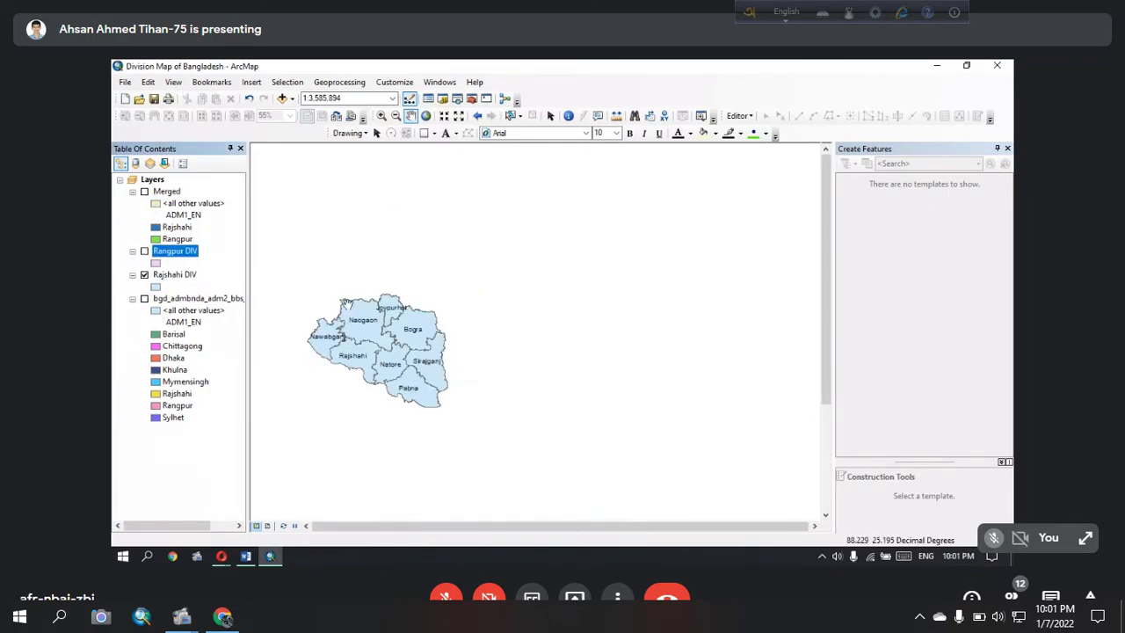
click(144, 251)
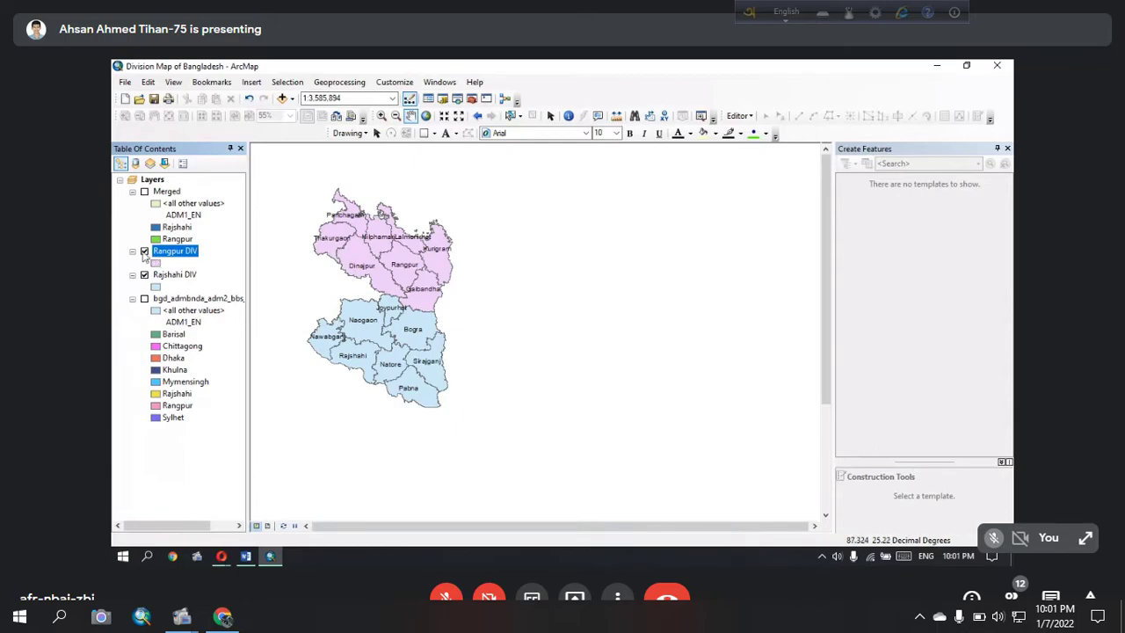
Step: Toggle the Rangpur DIV and Rajshahi DIV layers to view them separately, leaving both turned on
click(144, 251)
click(145, 274)
click(145, 252)
click(144, 275)
click(144, 274)
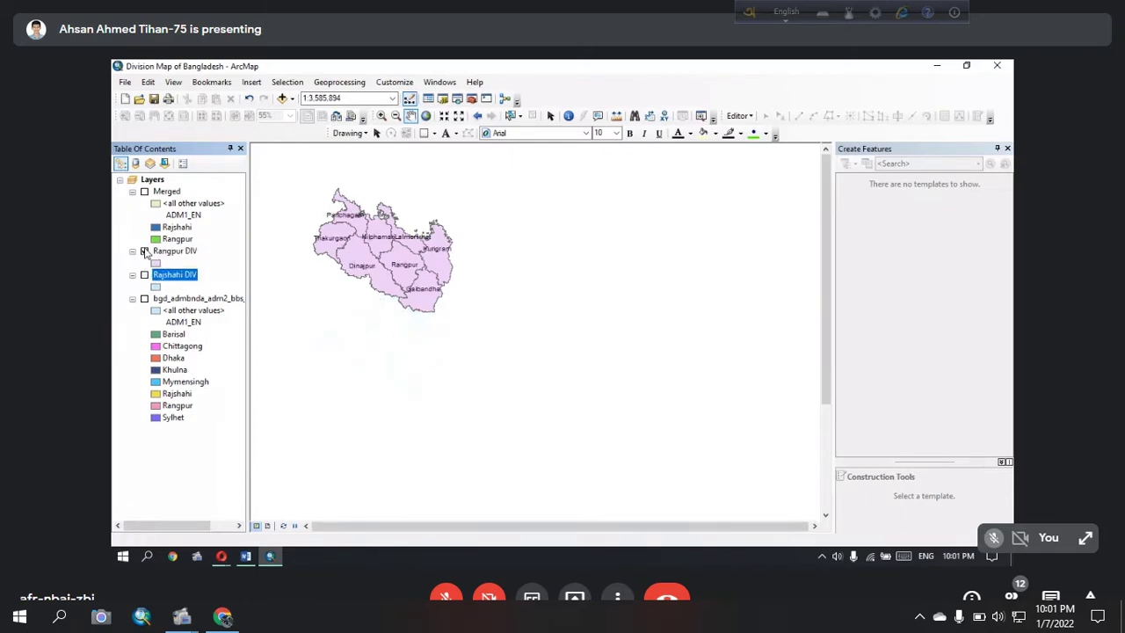
click(144, 275)
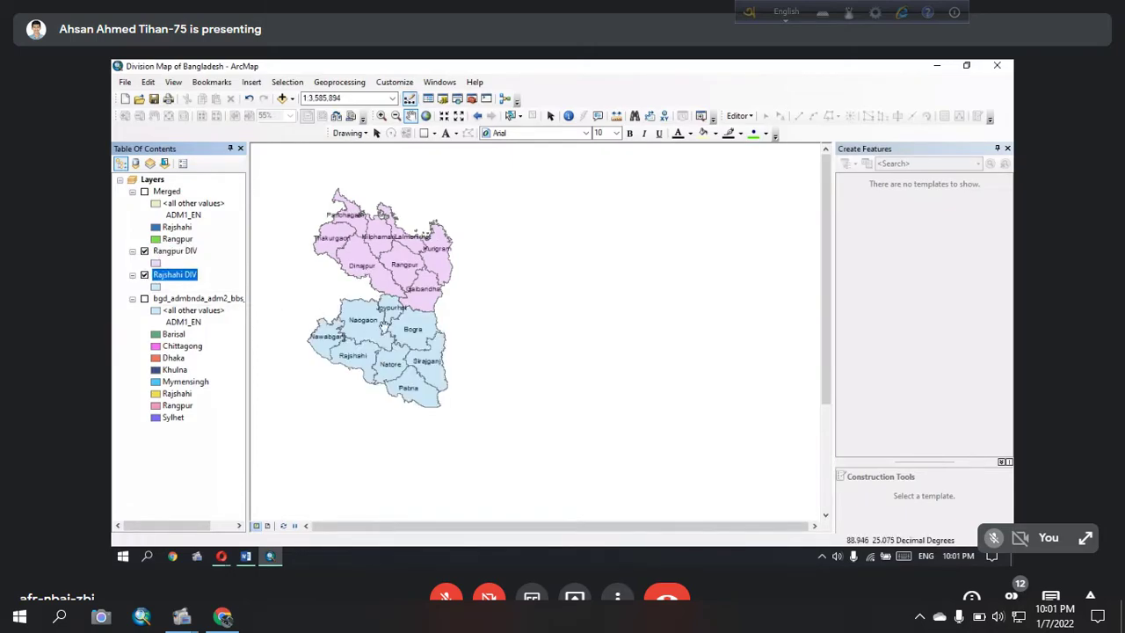
Step: Bring up the available geoprocessing tools with the Rangpur and Rajshahi divisions centred on the map
drag(374, 282, 485, 301)
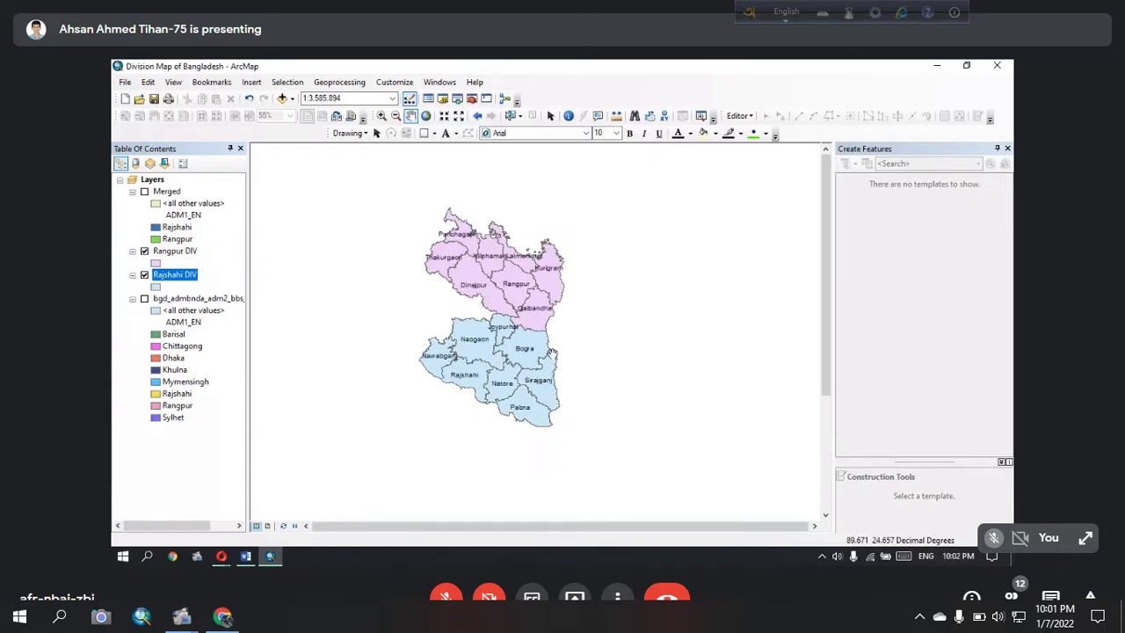
click(343, 84)
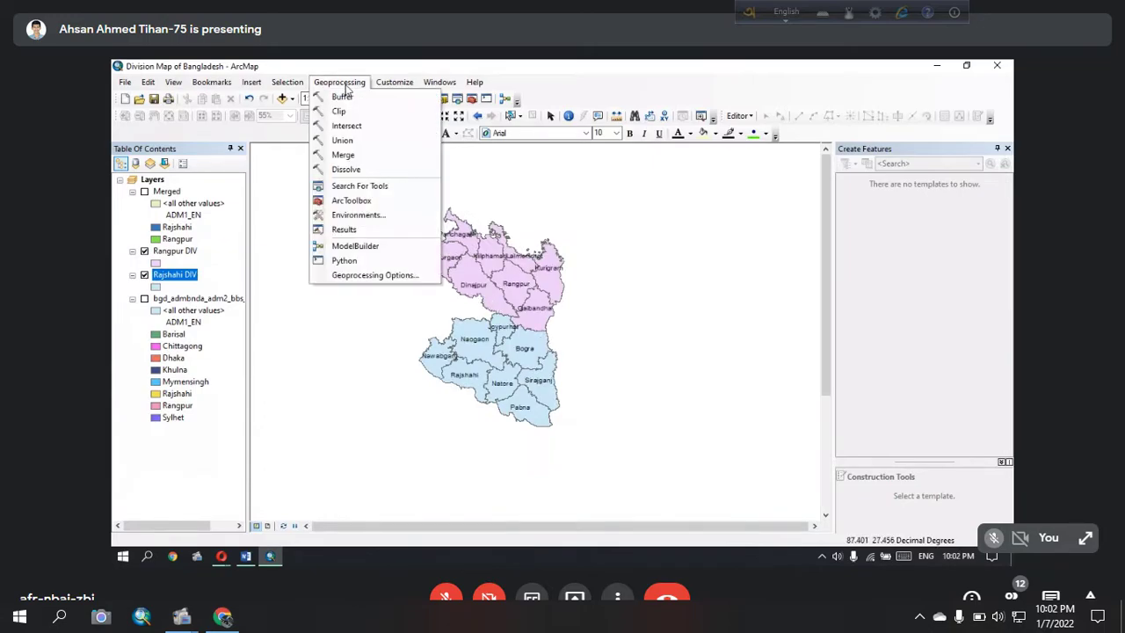
Step: Start the Merge geoprocessing tool and add Rangpur DIV and Rajshahi DIV as its input datasets
click(356, 160)
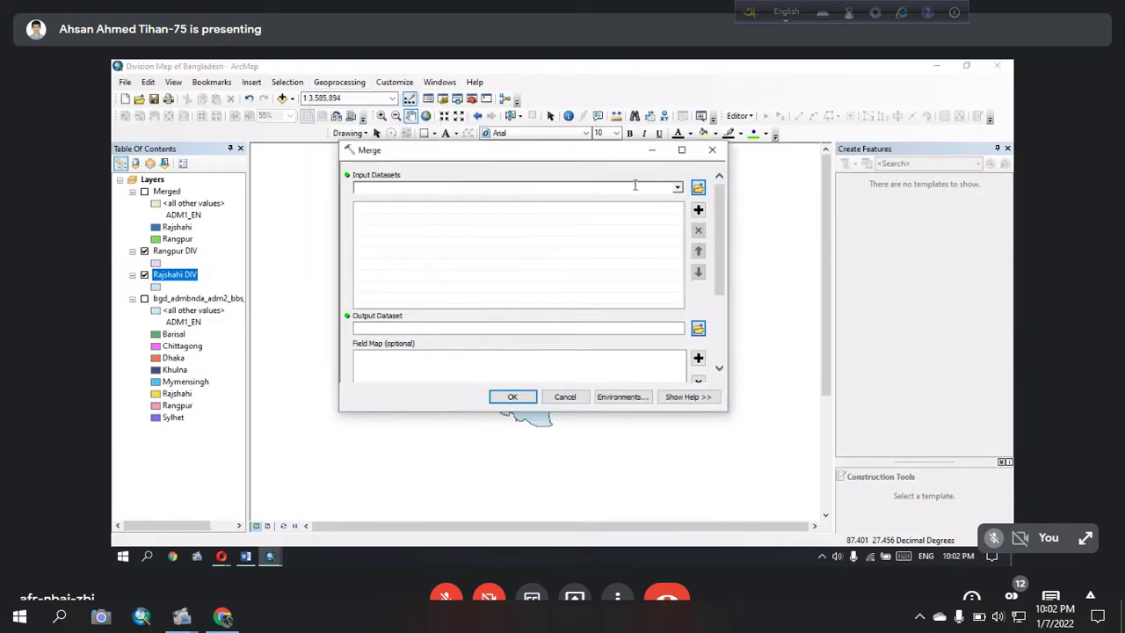
click(677, 189)
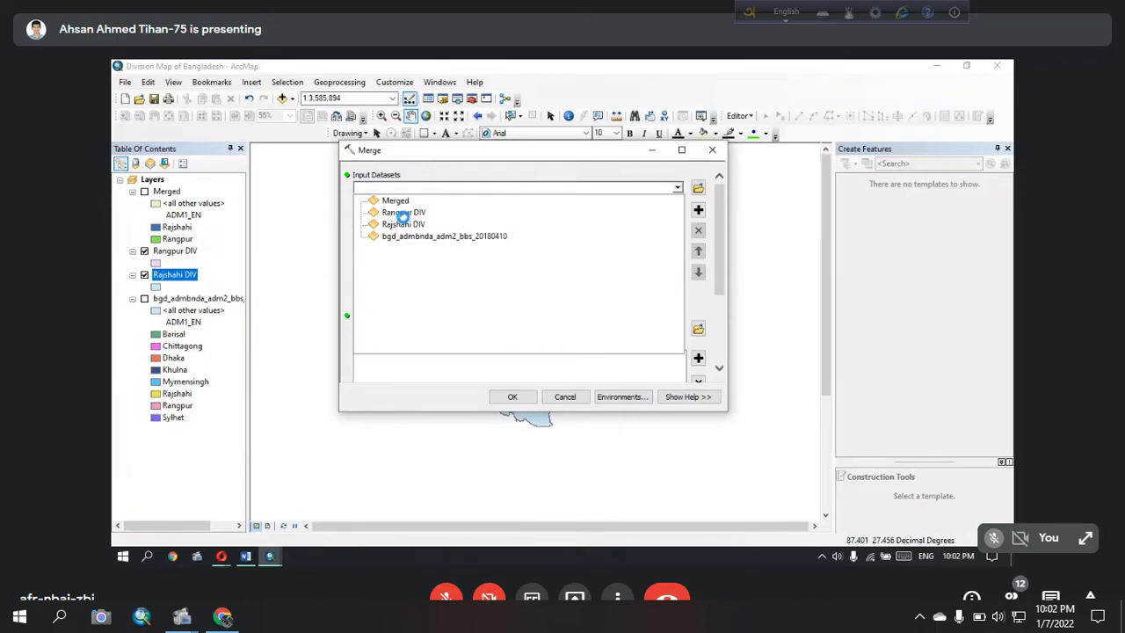
click(402, 214)
click(677, 189)
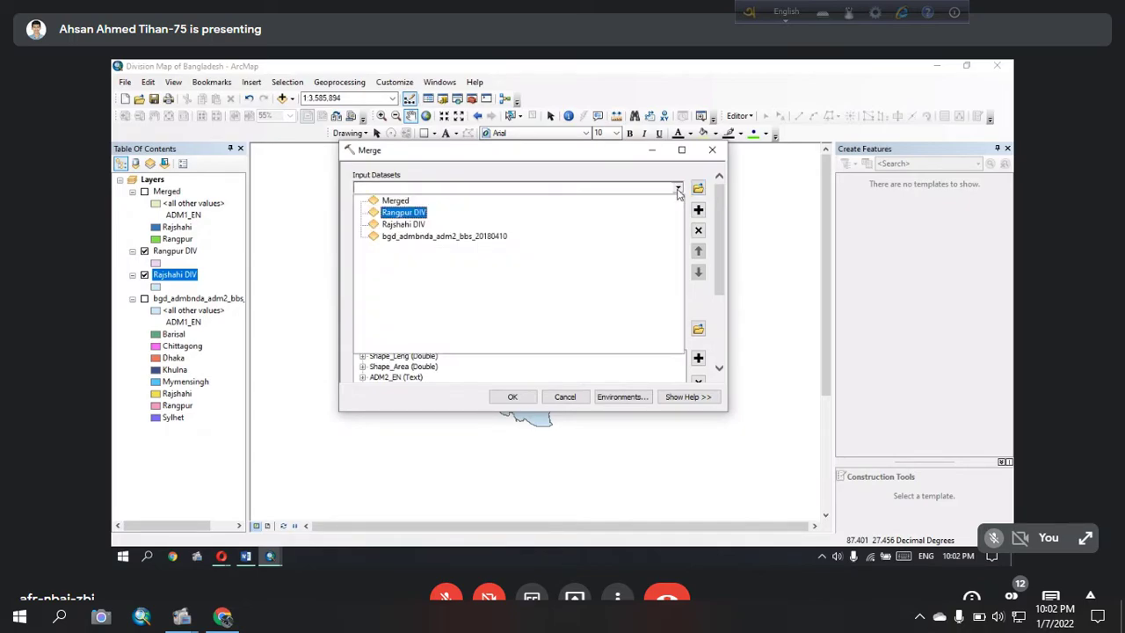
click(455, 225)
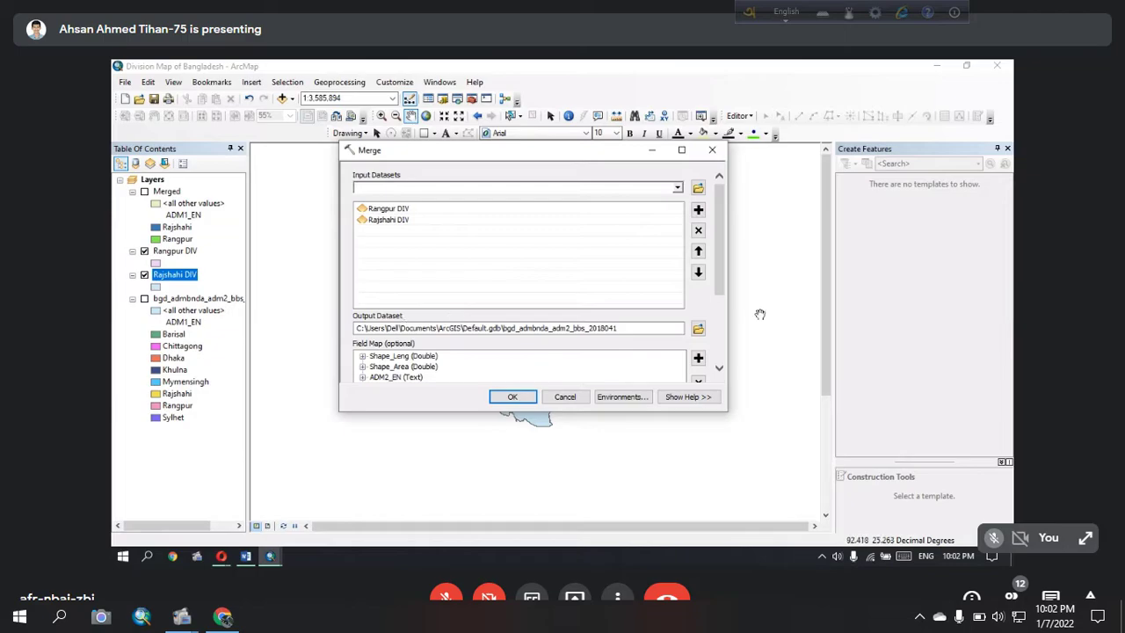
Step: Set the merge output to Merged 3.shp in the Others folder and run the merge
click(697, 329)
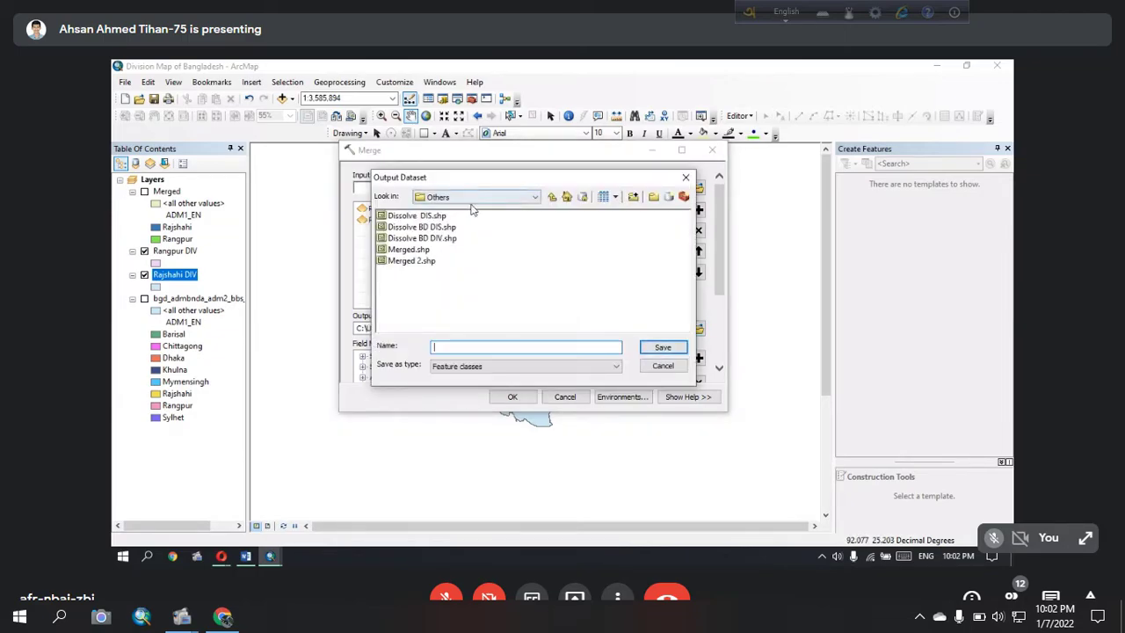
click(418, 262)
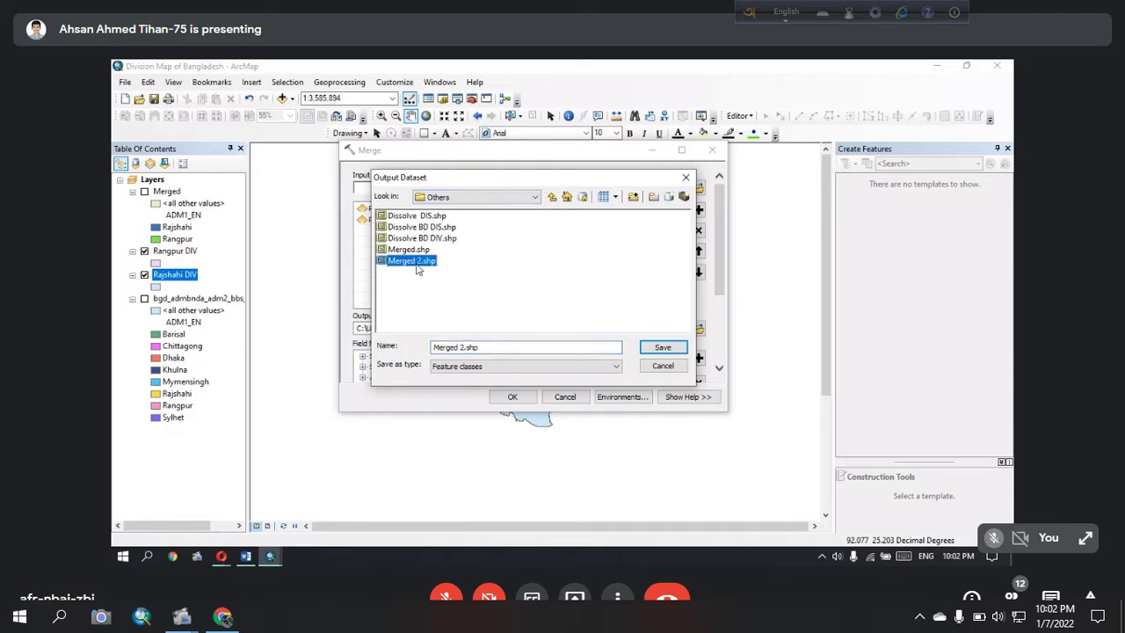
click(502, 347)
click(664, 348)
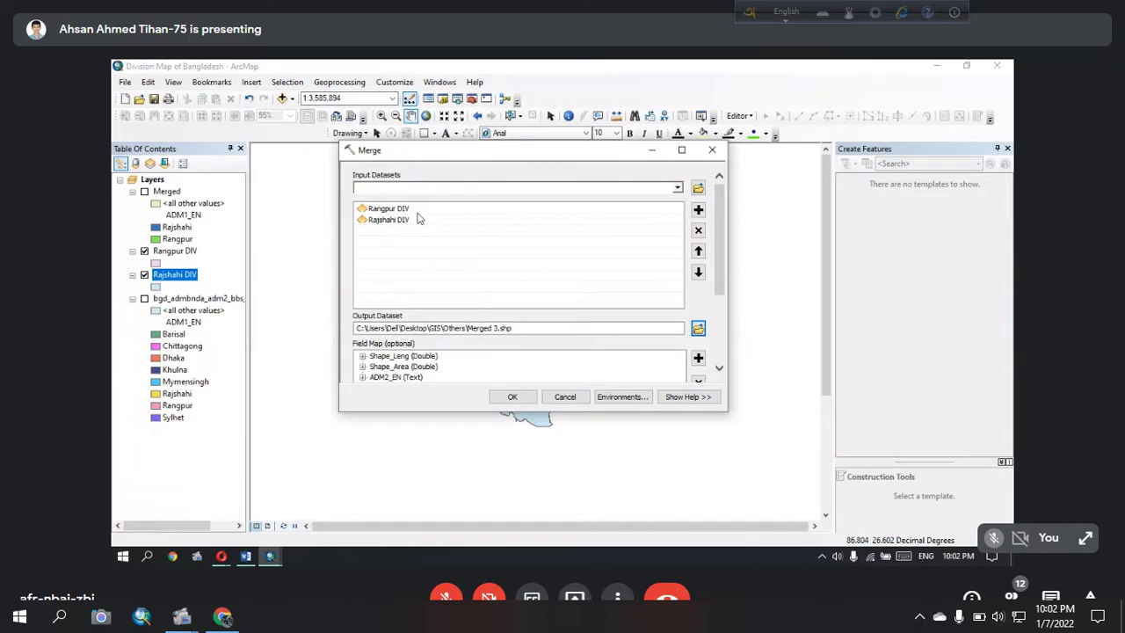
click(678, 188)
click(642, 172)
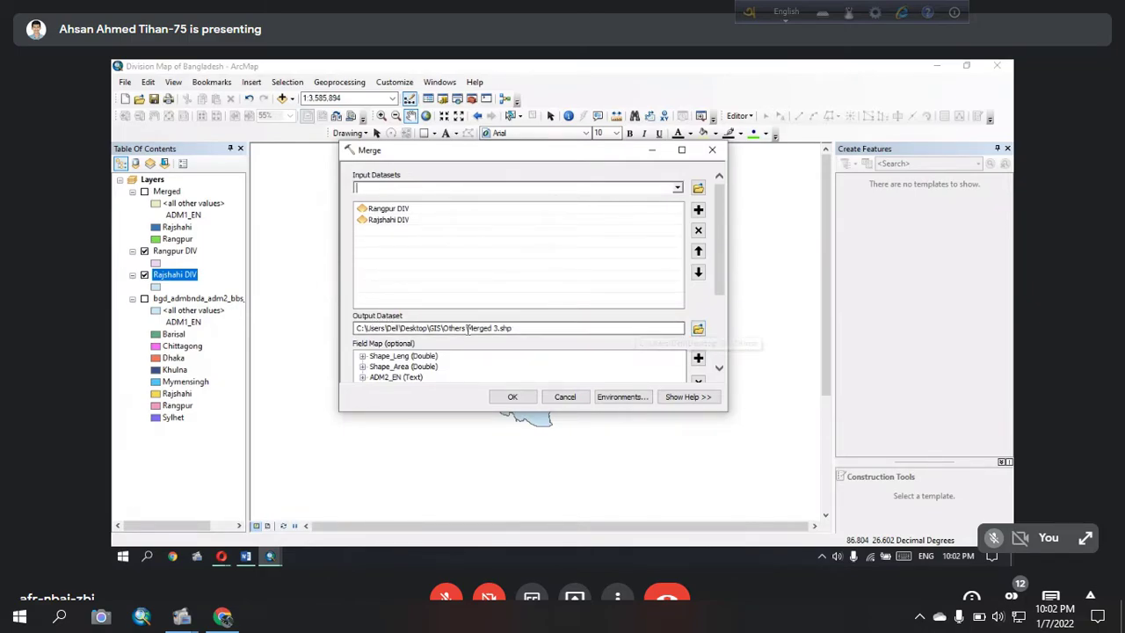
click(513, 398)
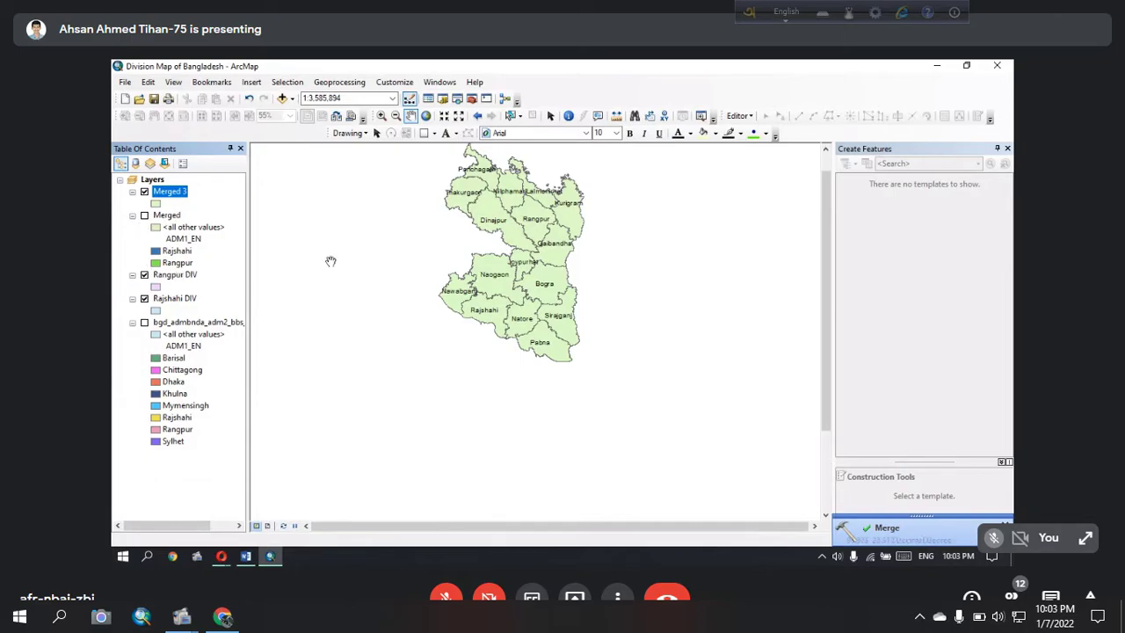
Step: Hide the Rangpur DIV and Rajshahi DIV layers so that only Merged 3 is drawn on the map
drag(501, 236, 519, 298)
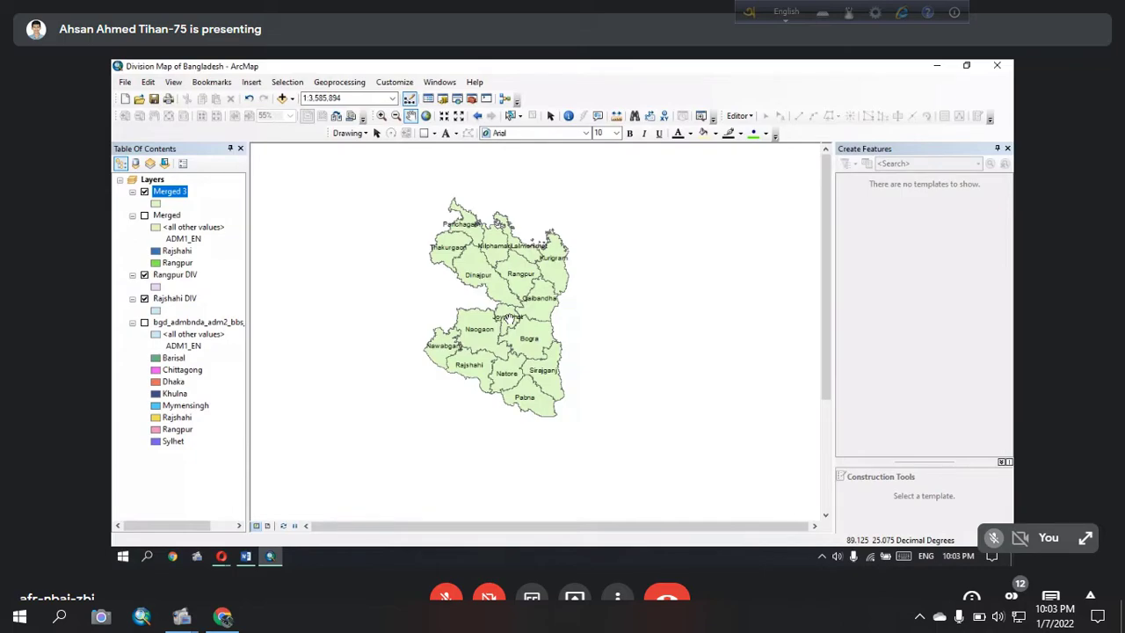
click(144, 275)
click(144, 299)
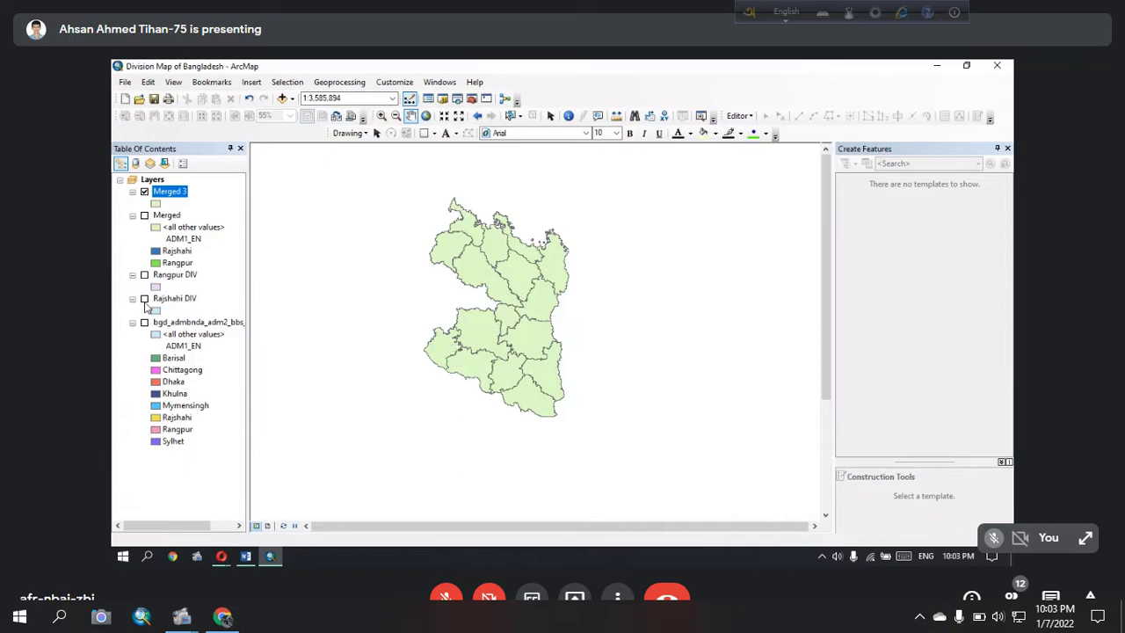
Step: Compare the separate Rangpur DIV and Rajshahi DIV layers with Merged 3 by toggling their visibility, ending with only Merged 3 shown
click(144, 192)
click(144, 275)
click(144, 299)
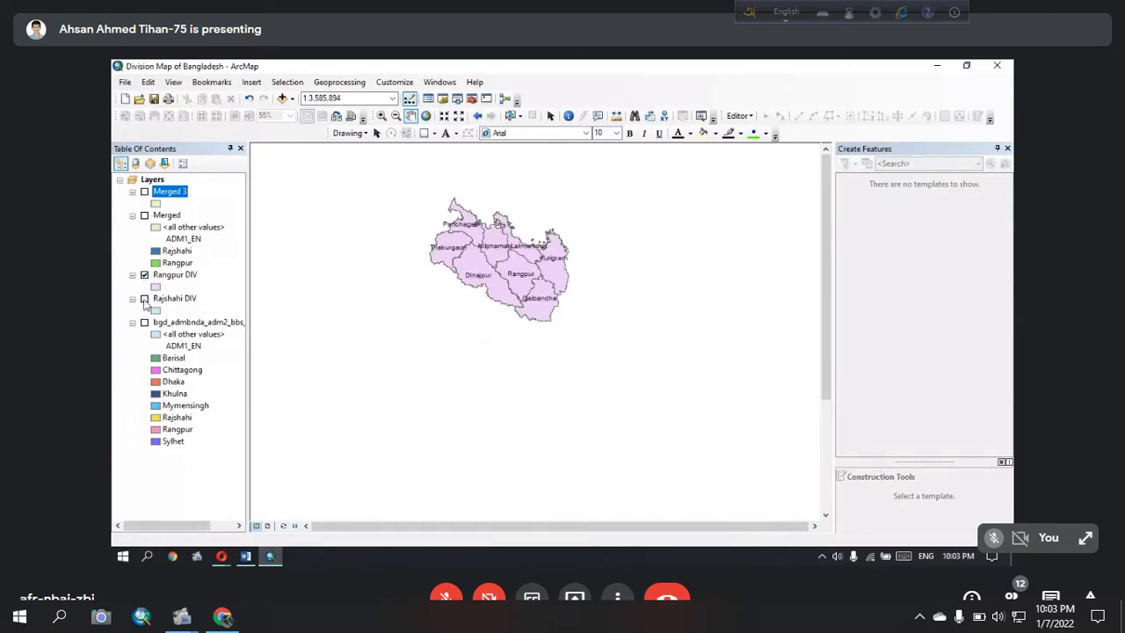
click(145, 275)
click(145, 275)
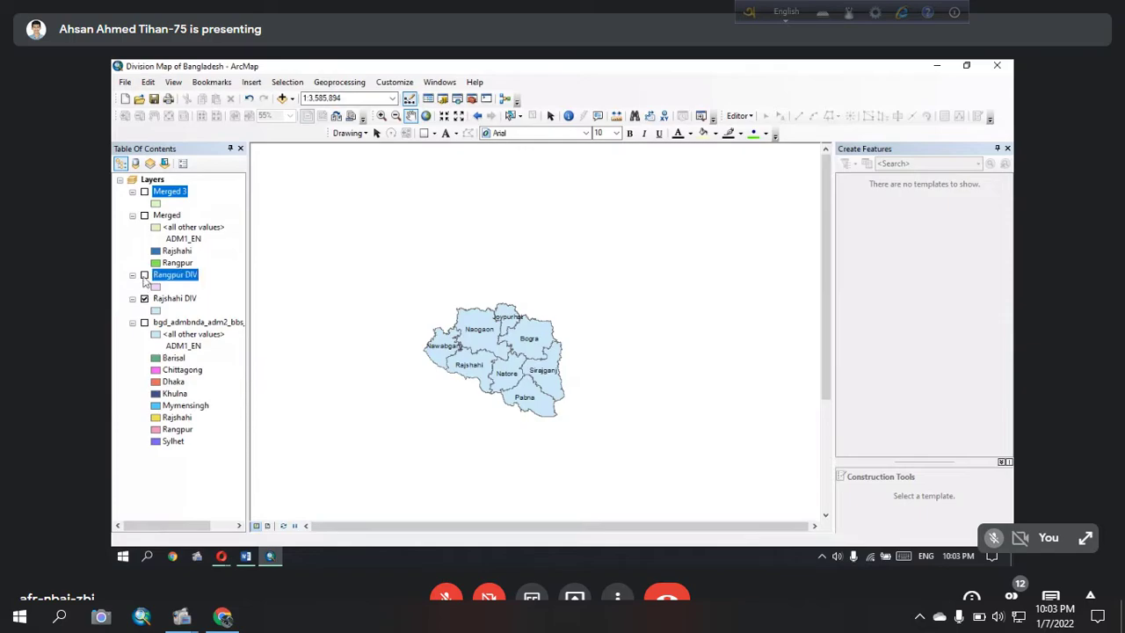
click(145, 299)
click(145, 275)
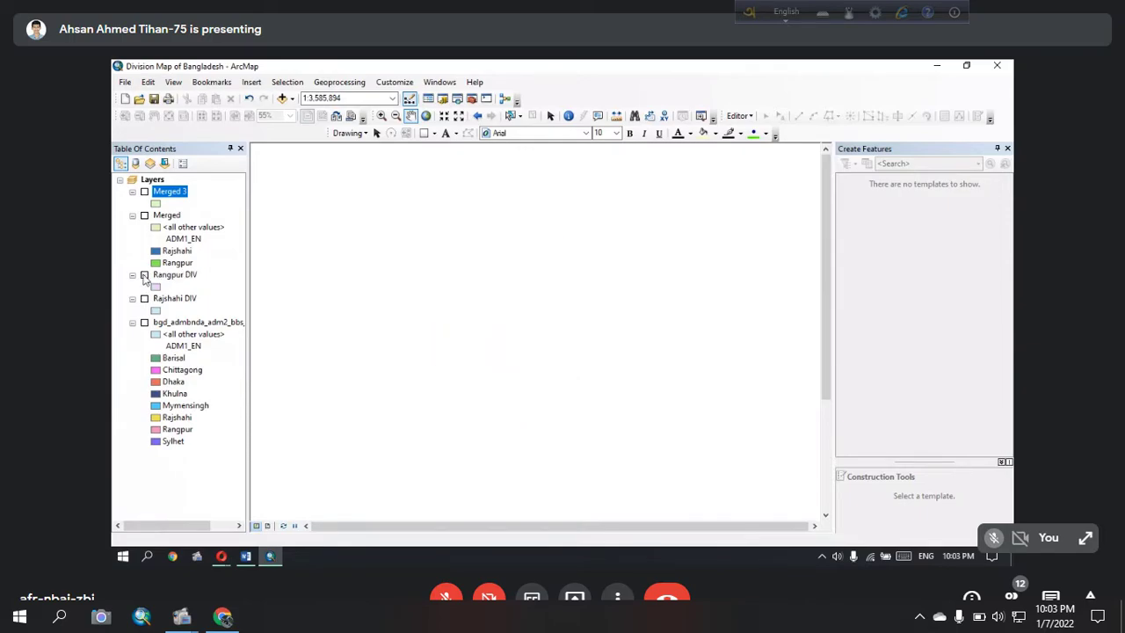
click(144, 192)
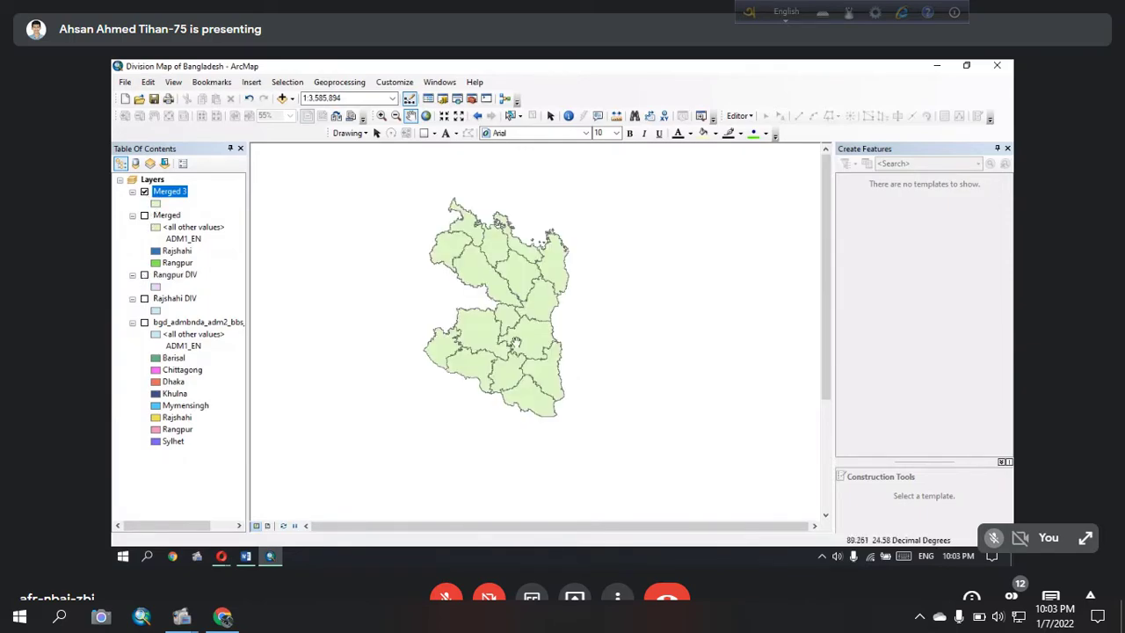
Step: Open the Intersect map document from the ARC Save File folder without saving changes to Division Map of Bangladesh
click(139, 98)
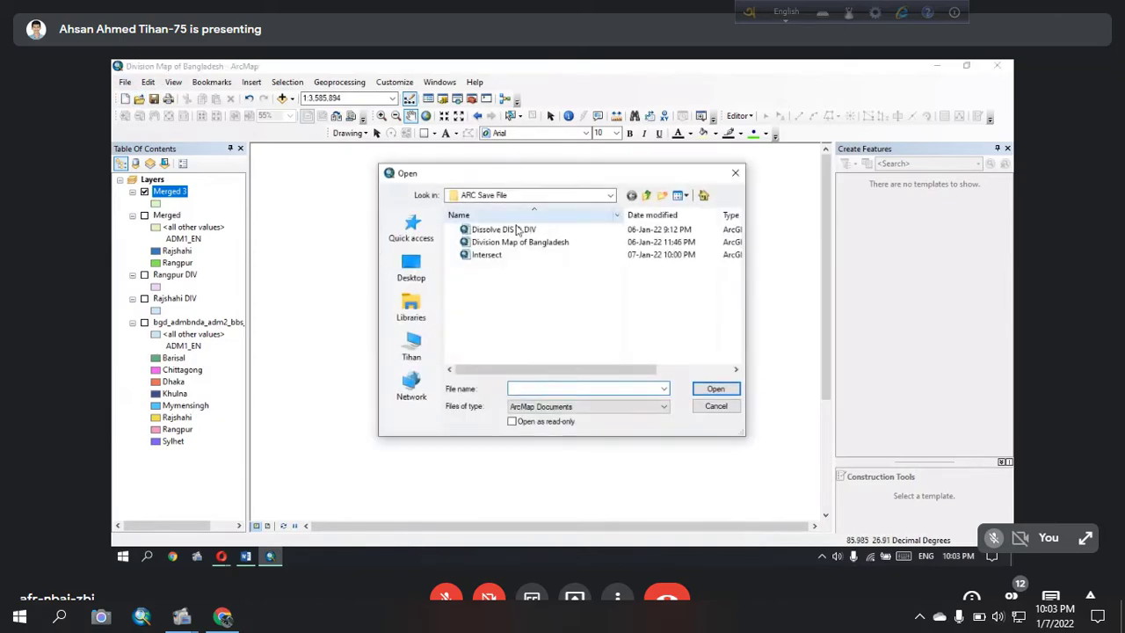
click(489, 255)
click(715, 389)
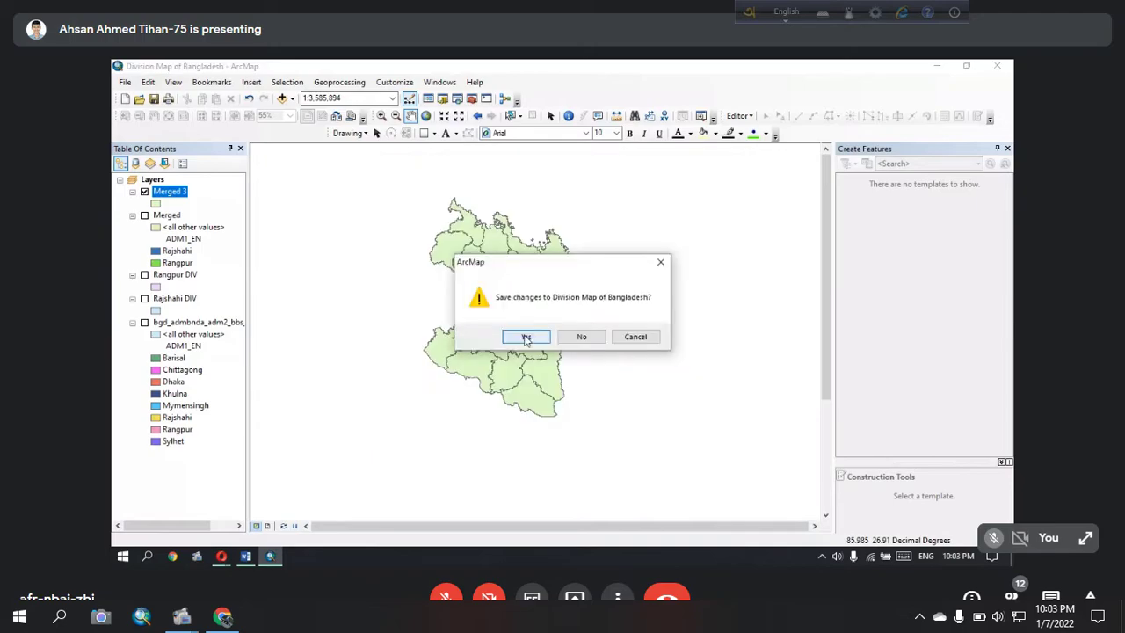
click(573, 339)
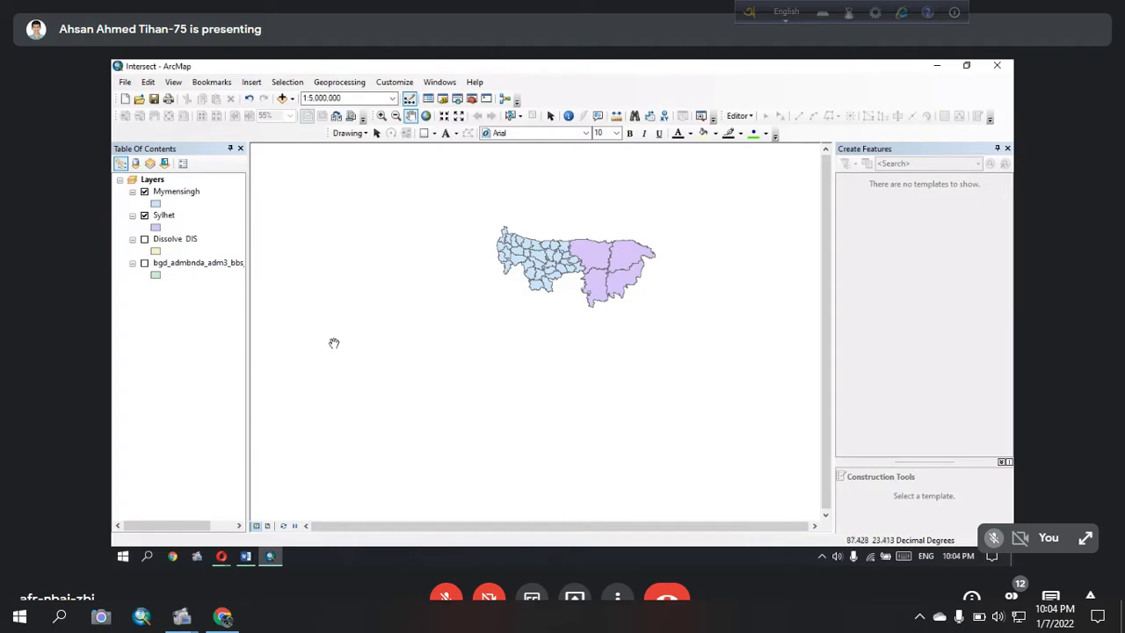
Step: Reopen the Division Map of Bangladesh document and switch from layout view to data view
click(141, 98)
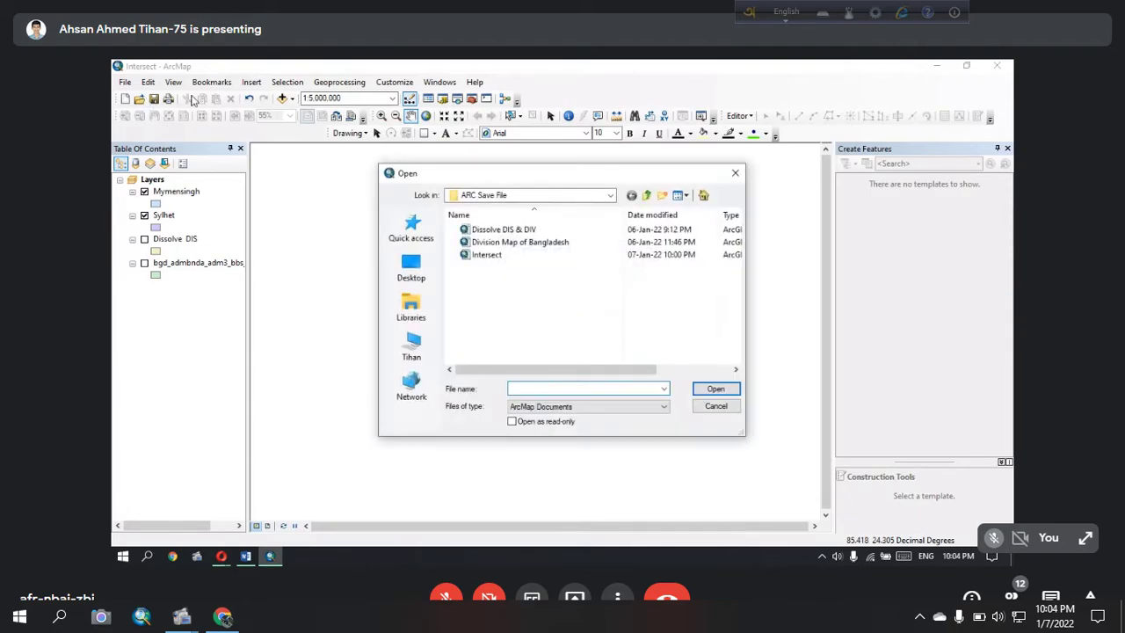
click(514, 244)
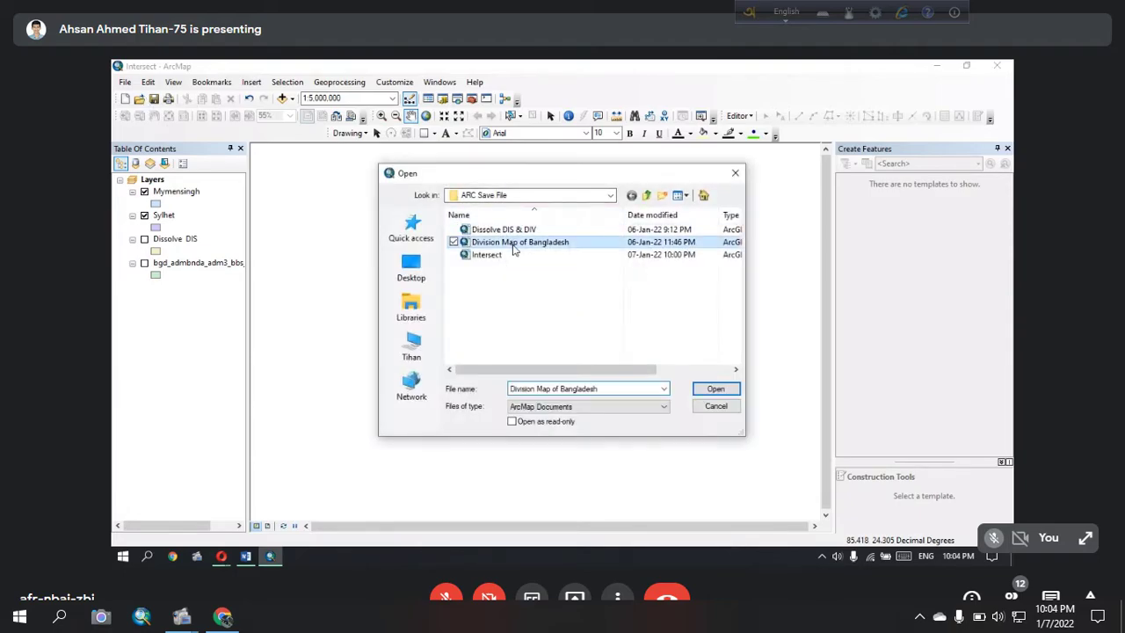
click(699, 390)
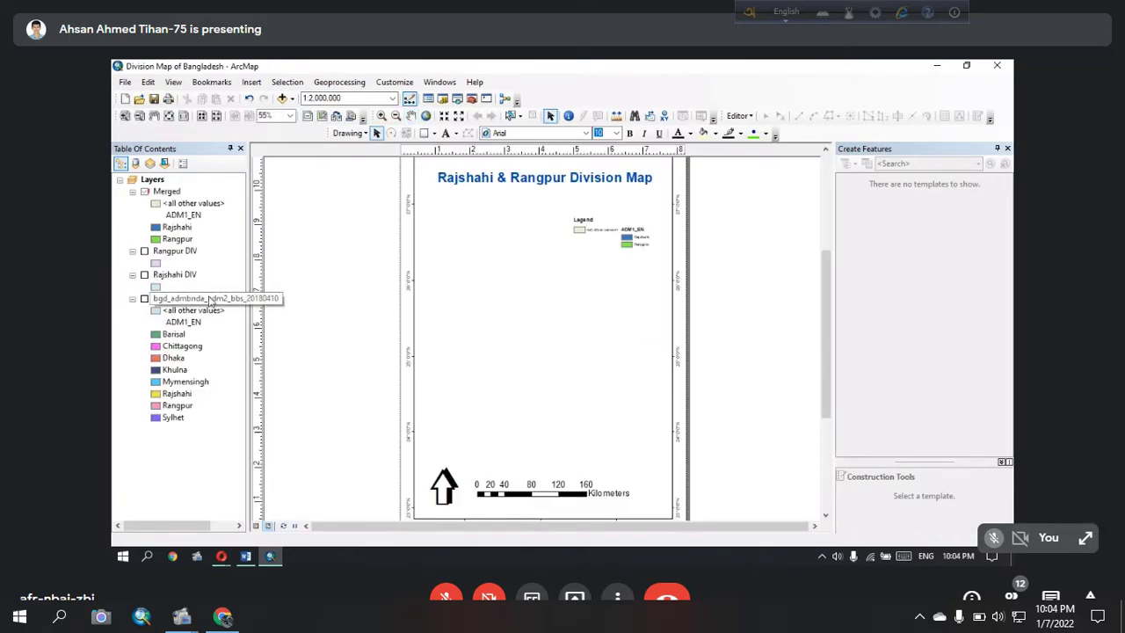
click(257, 525)
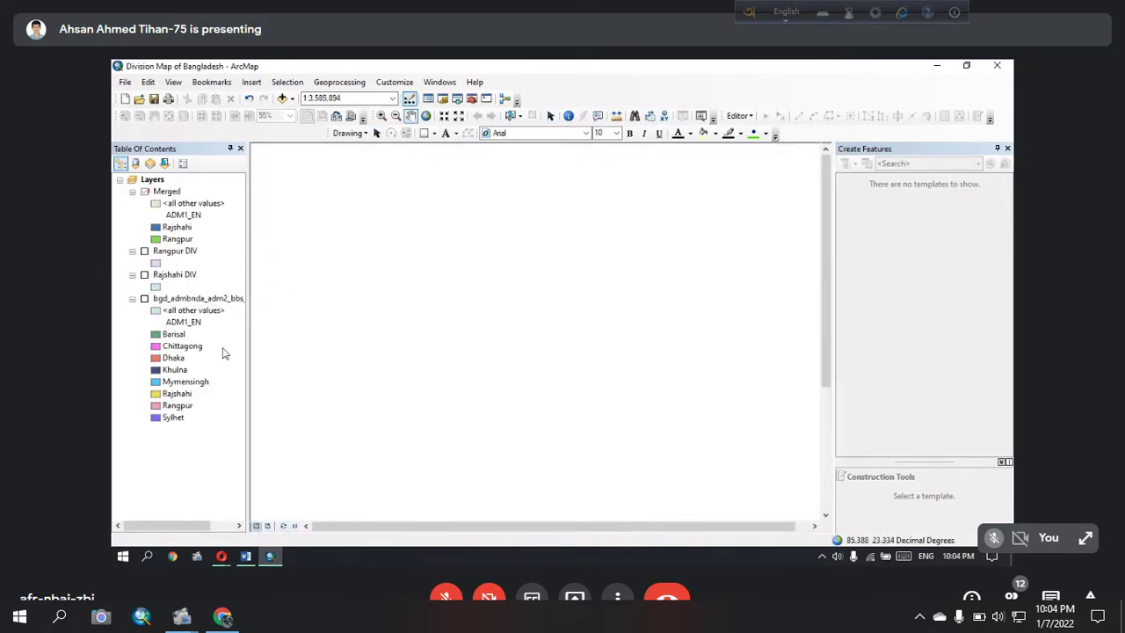
click(151, 192)
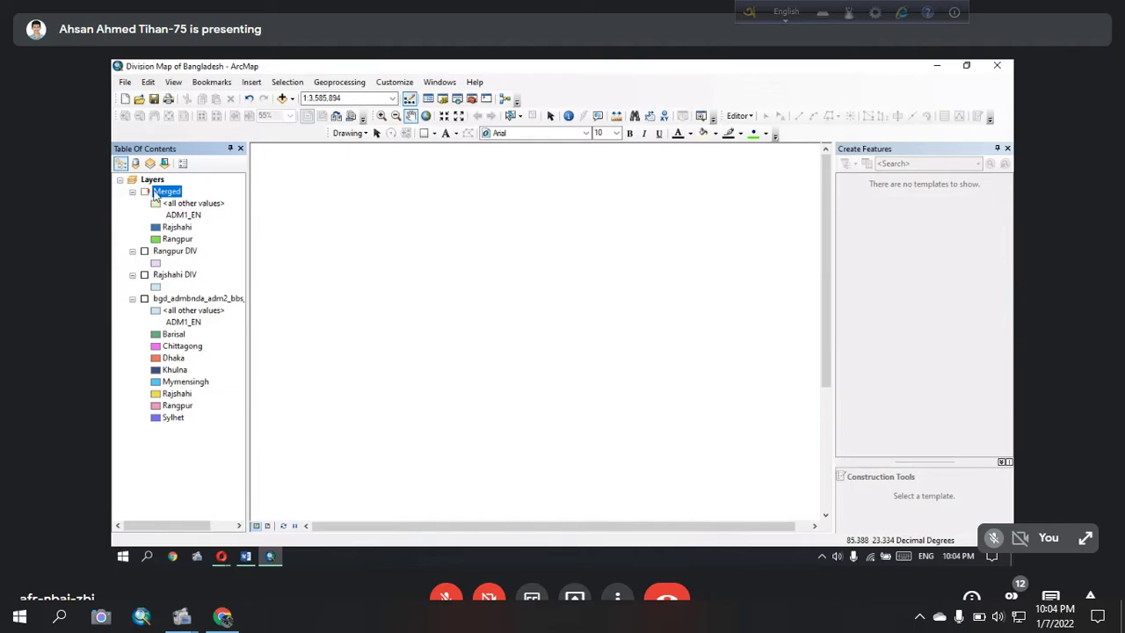
click(156, 193)
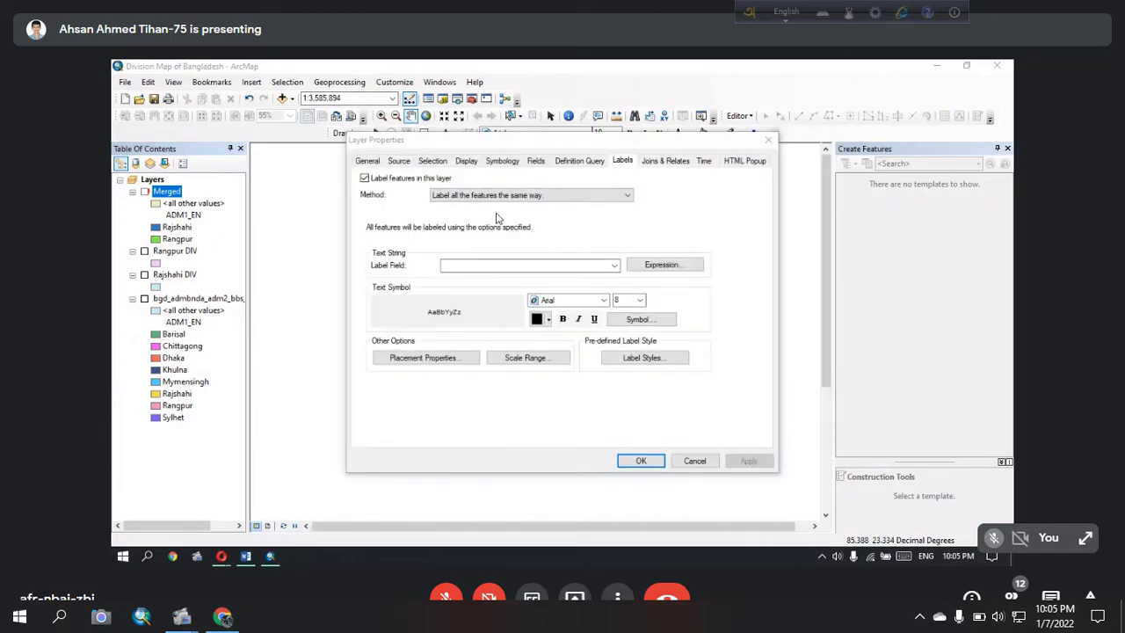
click(693, 461)
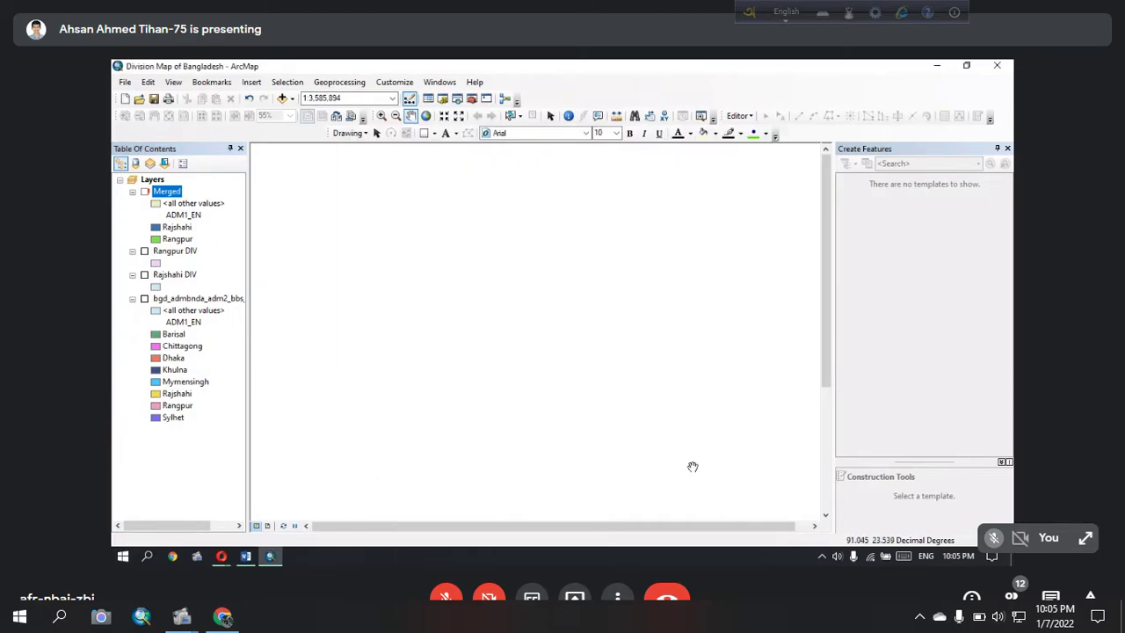
Step: Repair the Merged layer's broken data source by pointing it to bgd_admbnda_adm2_bbs_20180410.shp in the GIS Data folder
click(144, 192)
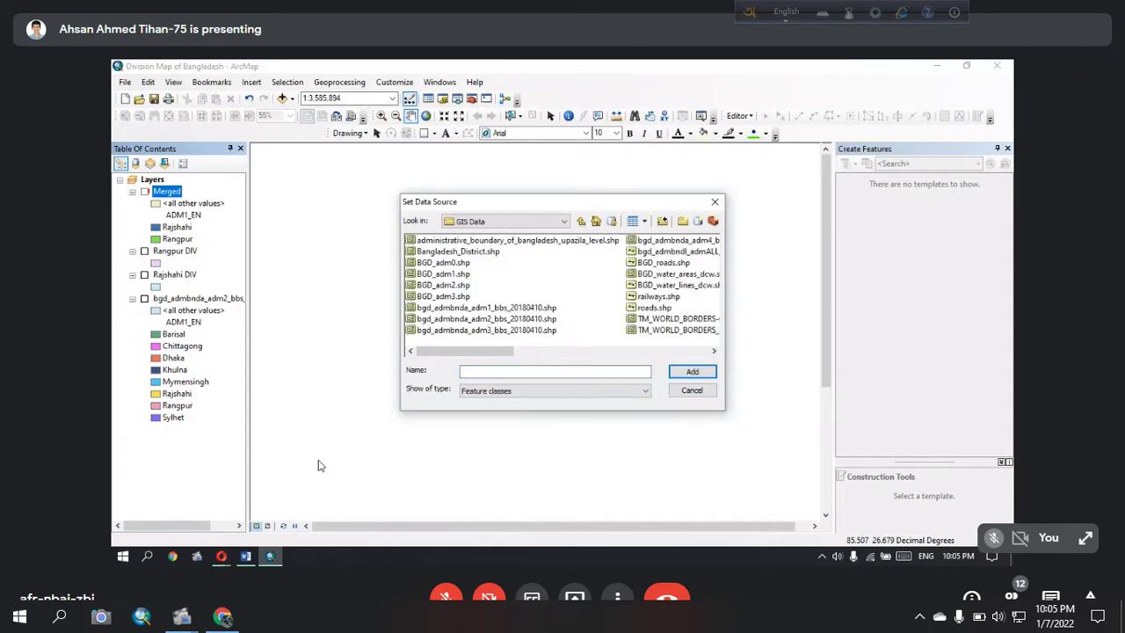
mouse_move(221, 556)
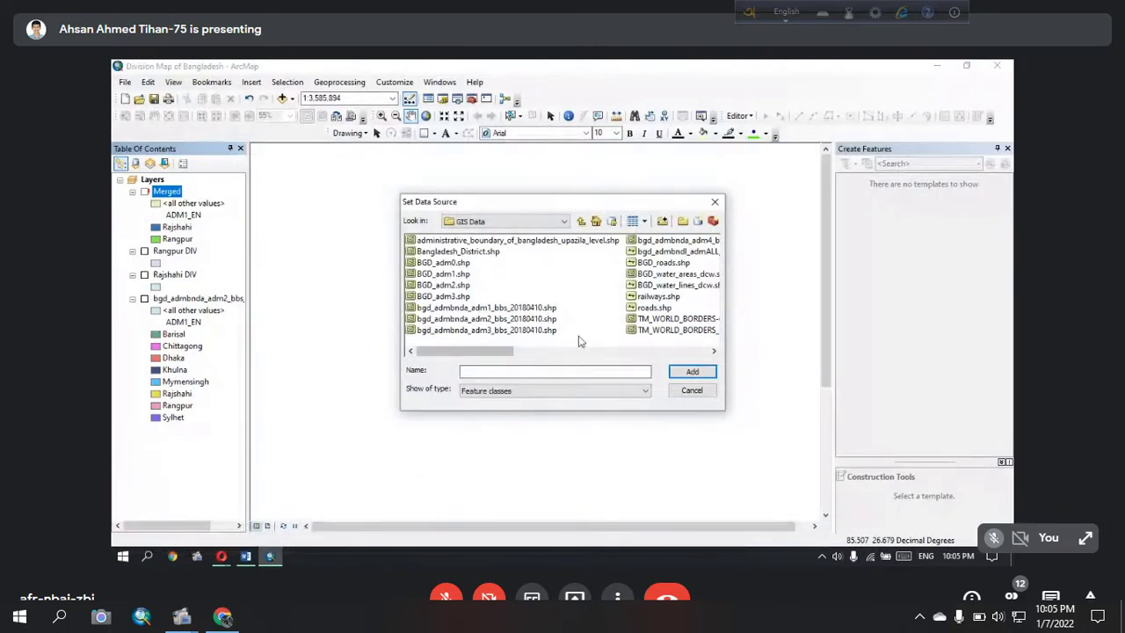
click(484, 319)
click(675, 372)
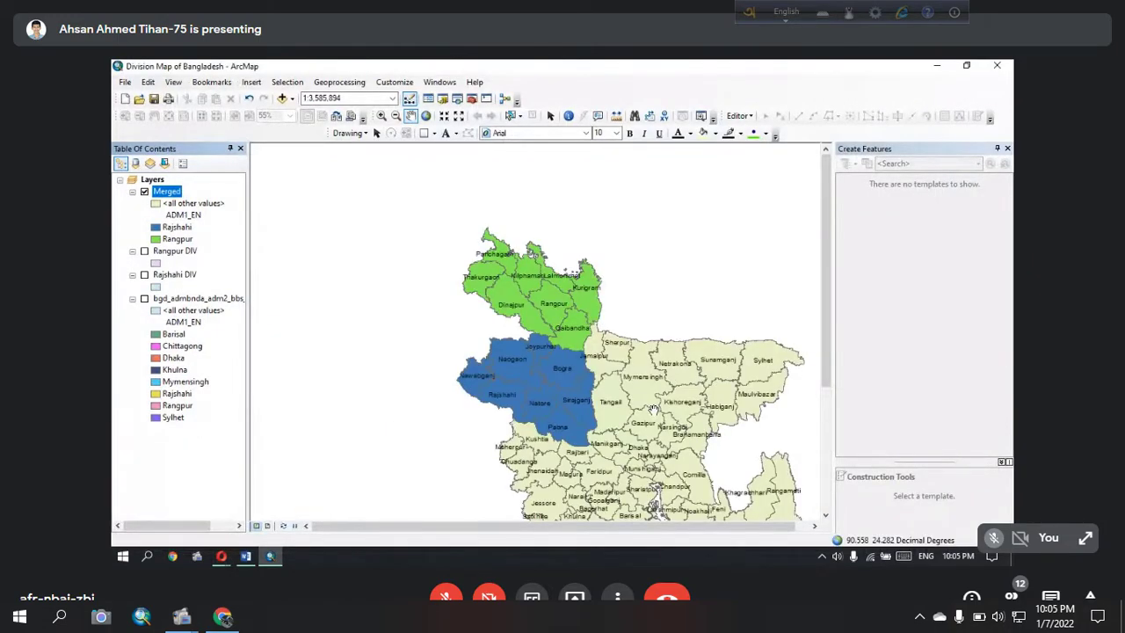
drag(821, 344, 823, 367)
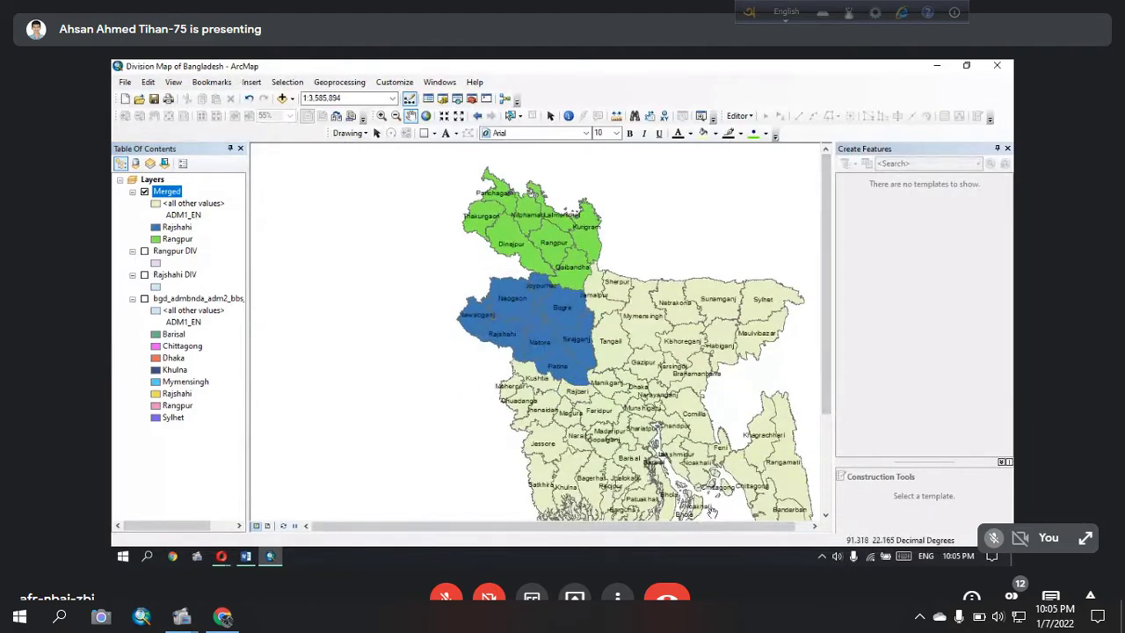
drag(613, 331, 604, 384)
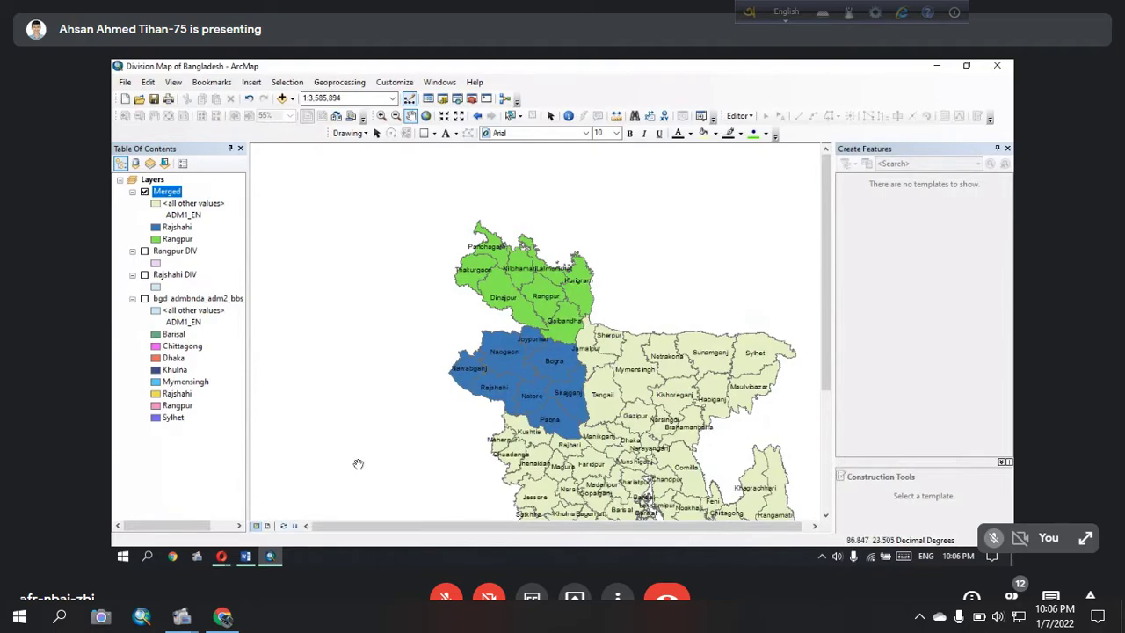
Step: Switch to the Google Meet call in the browser and unmute the microphone twice to speak, muting it again each time
click(192, 497)
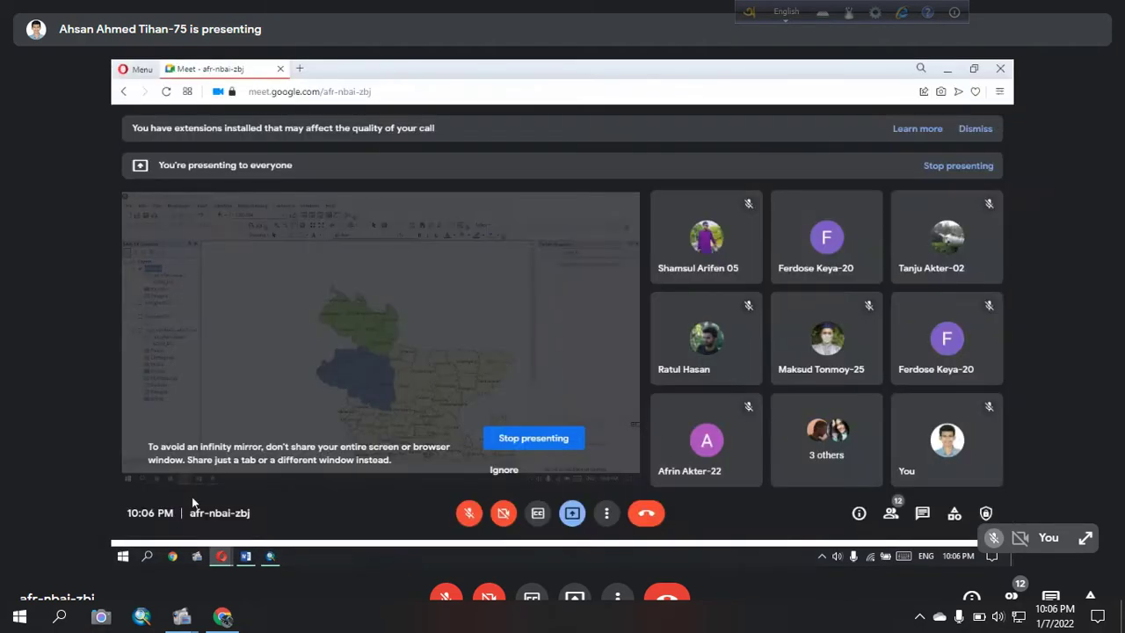
click(468, 520)
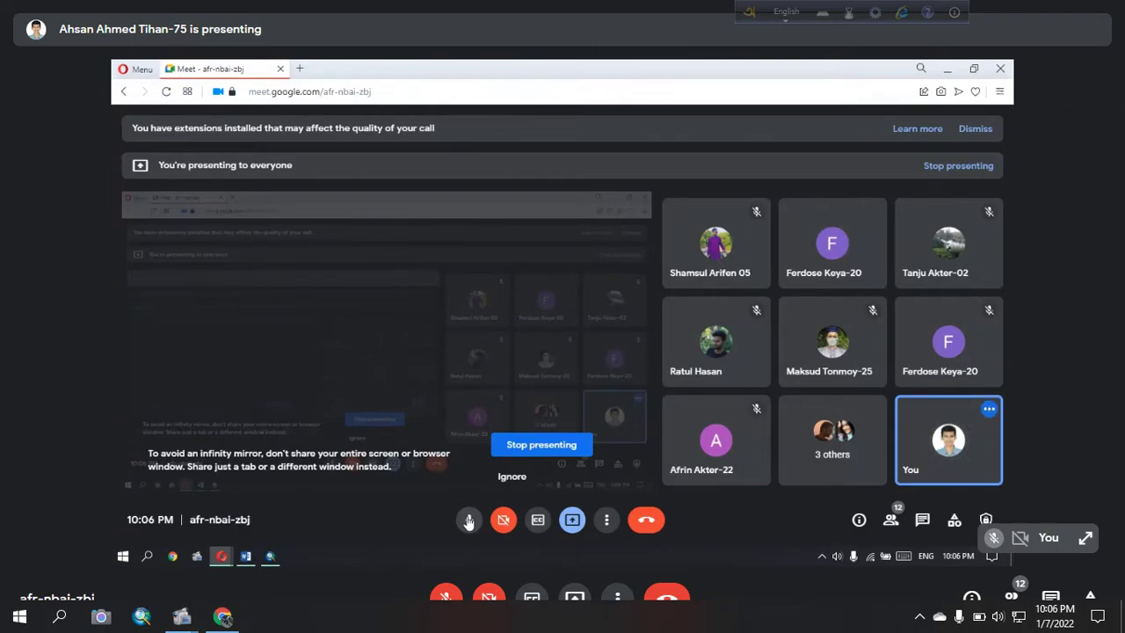
click(468, 520)
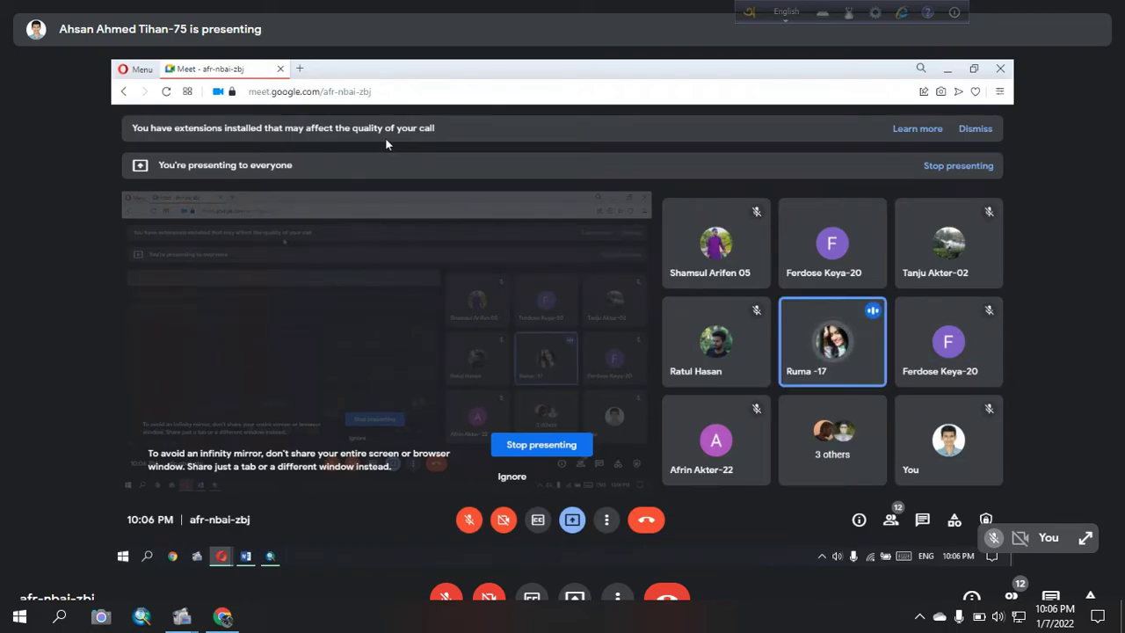
click(471, 520)
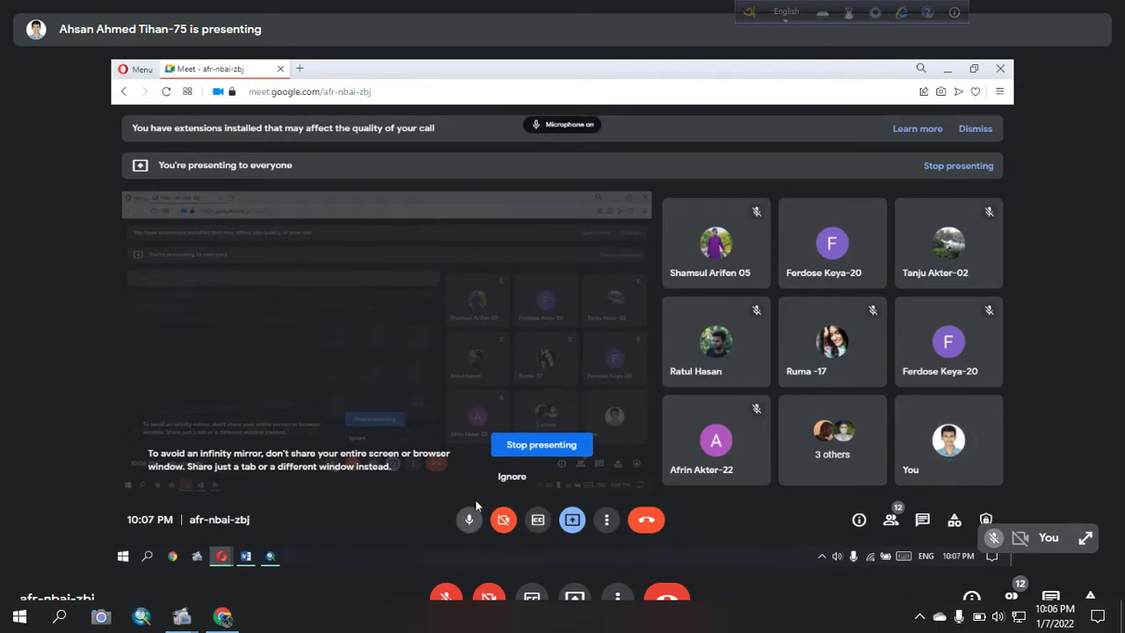
click(468, 519)
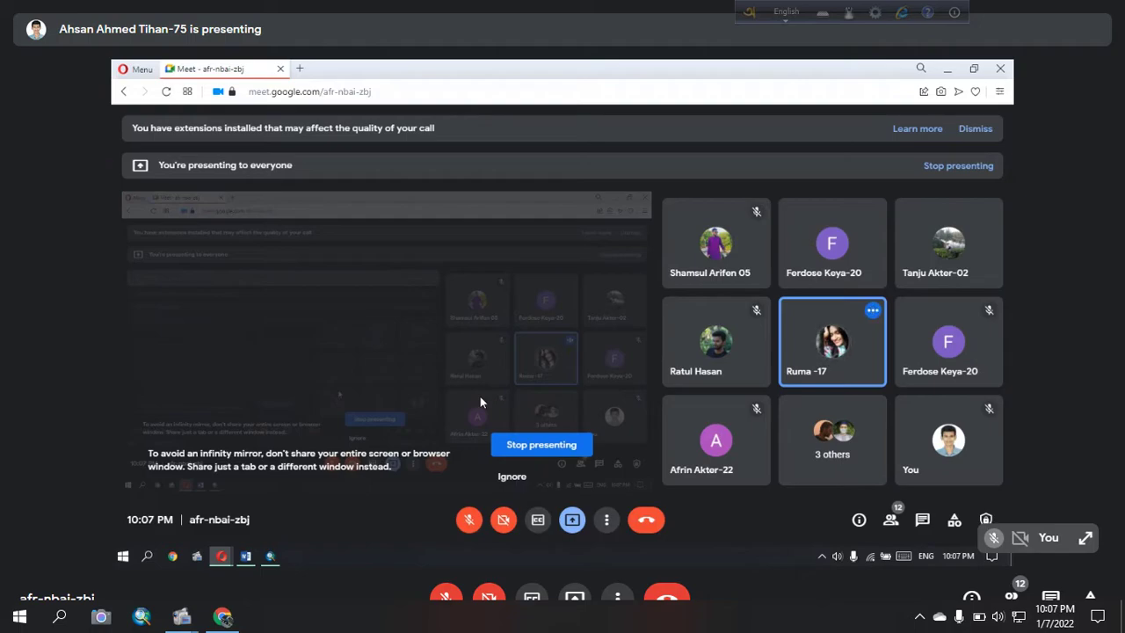
Step: Toggle the microphone in the Google Meet call on and off to speak, leaving it switched on
click(469, 520)
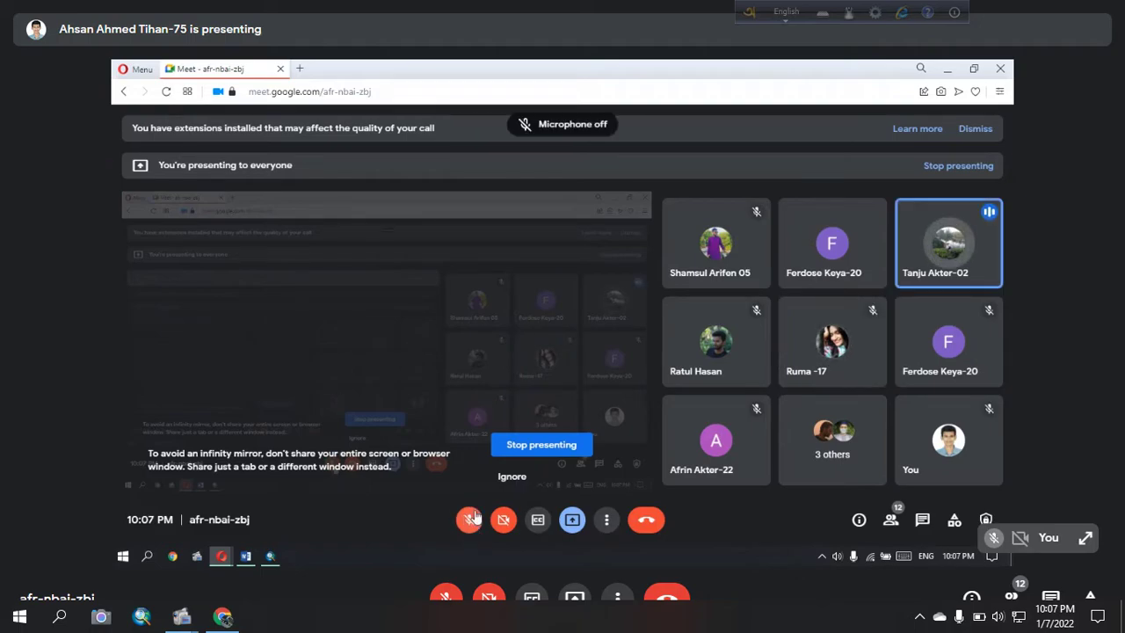
click(470, 520)
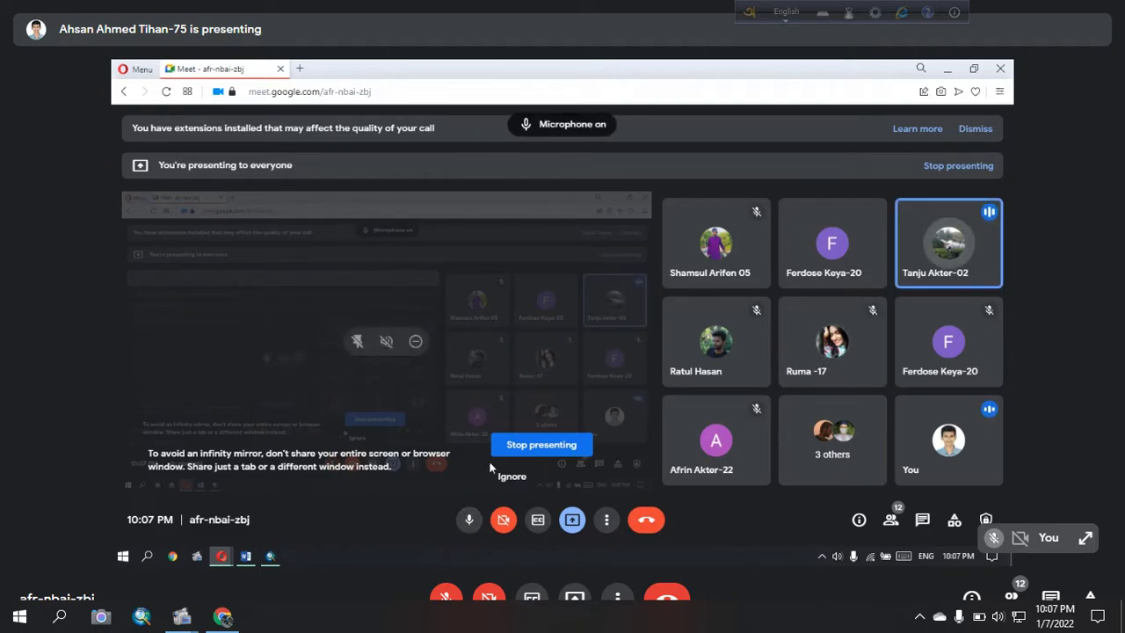
click(469, 519)
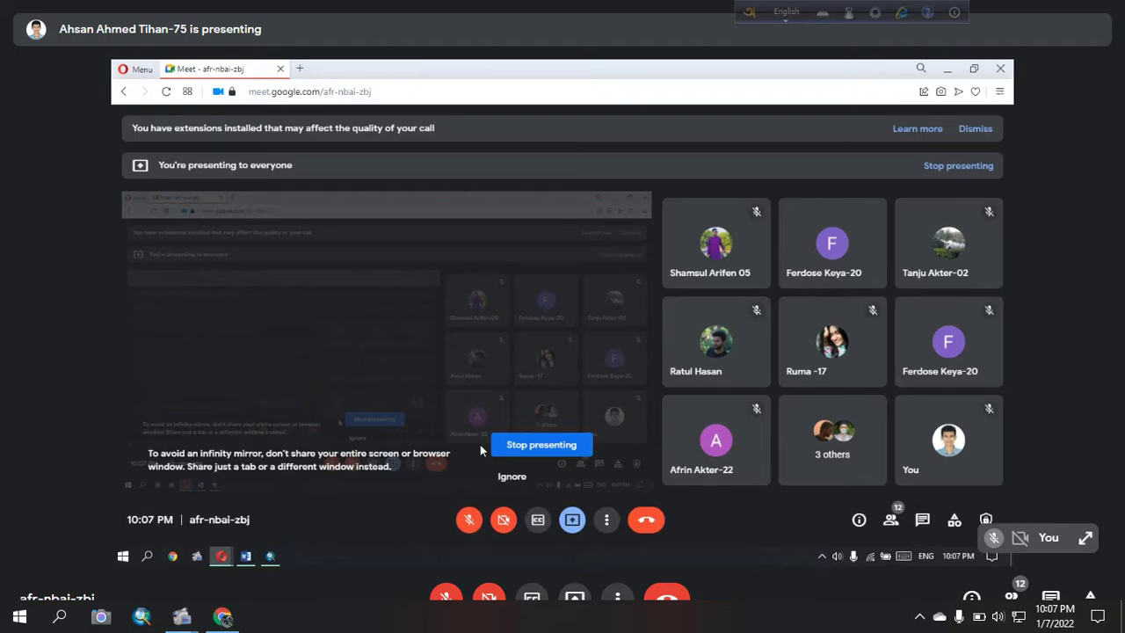
click(468, 520)
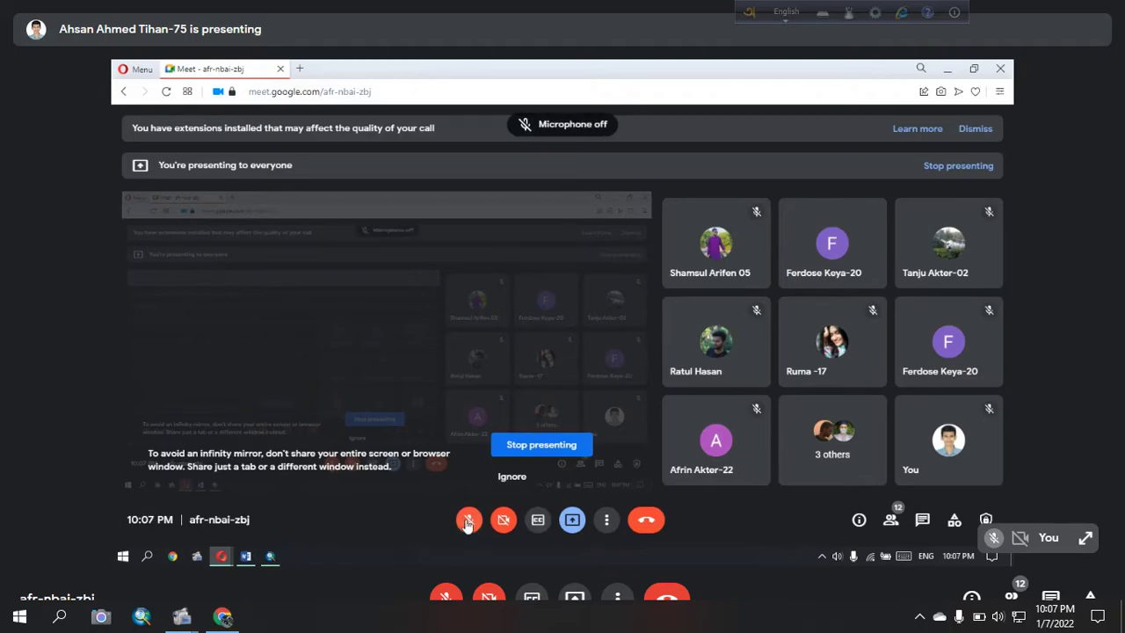
click(468, 519)
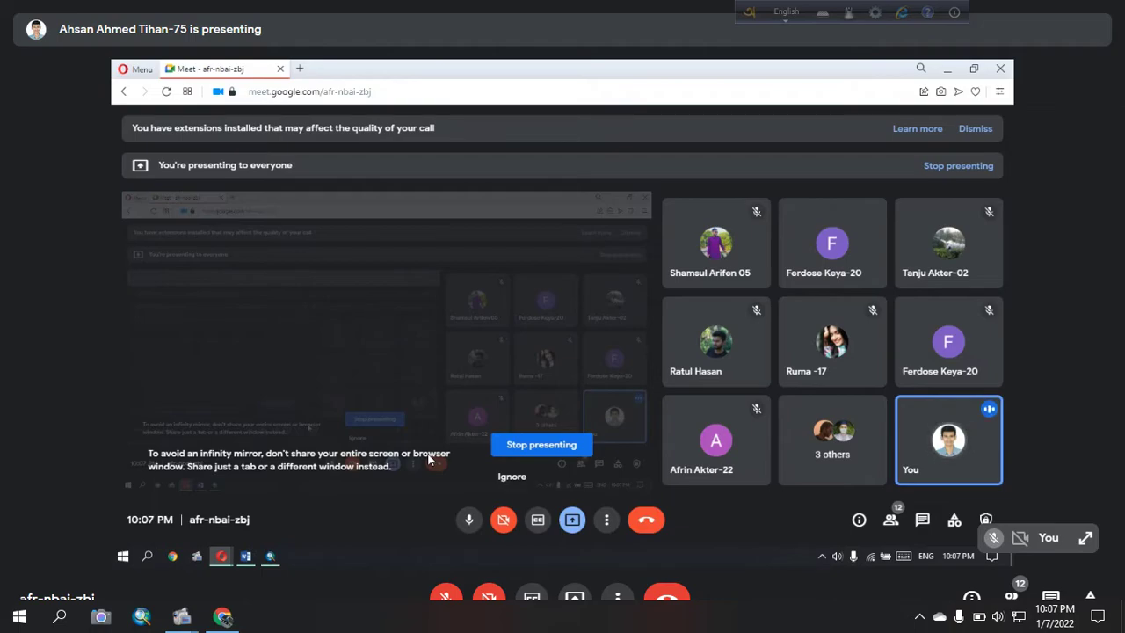
Step: Return to ArcMap, hide the Merged layer and display the bgd_admbnda_adm2 layer instead
click(947, 68)
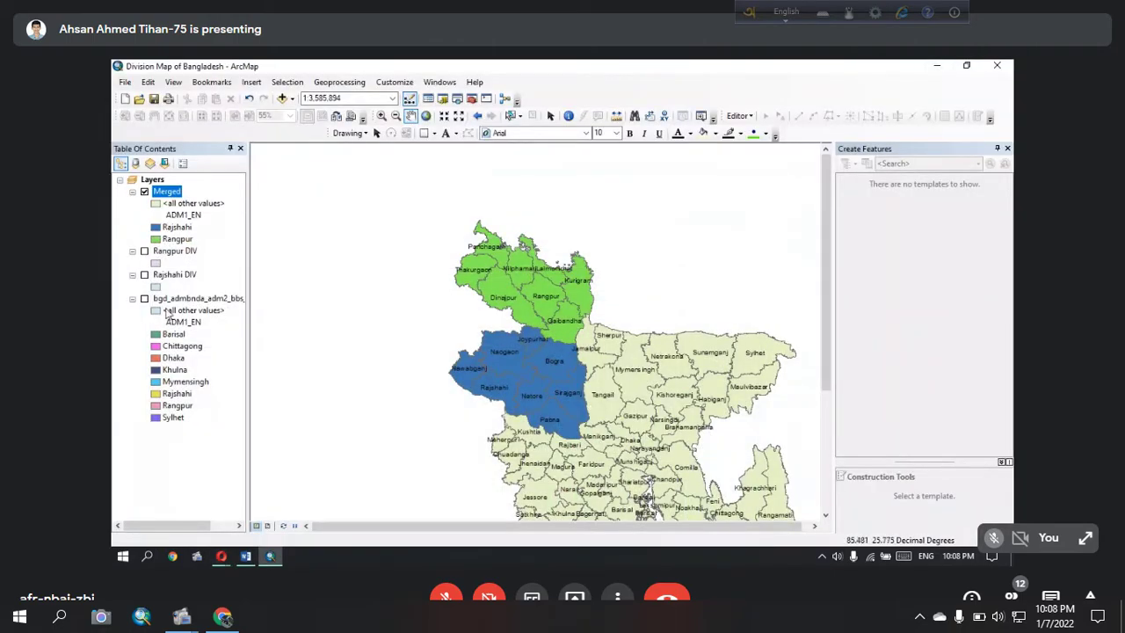
click(144, 192)
click(144, 299)
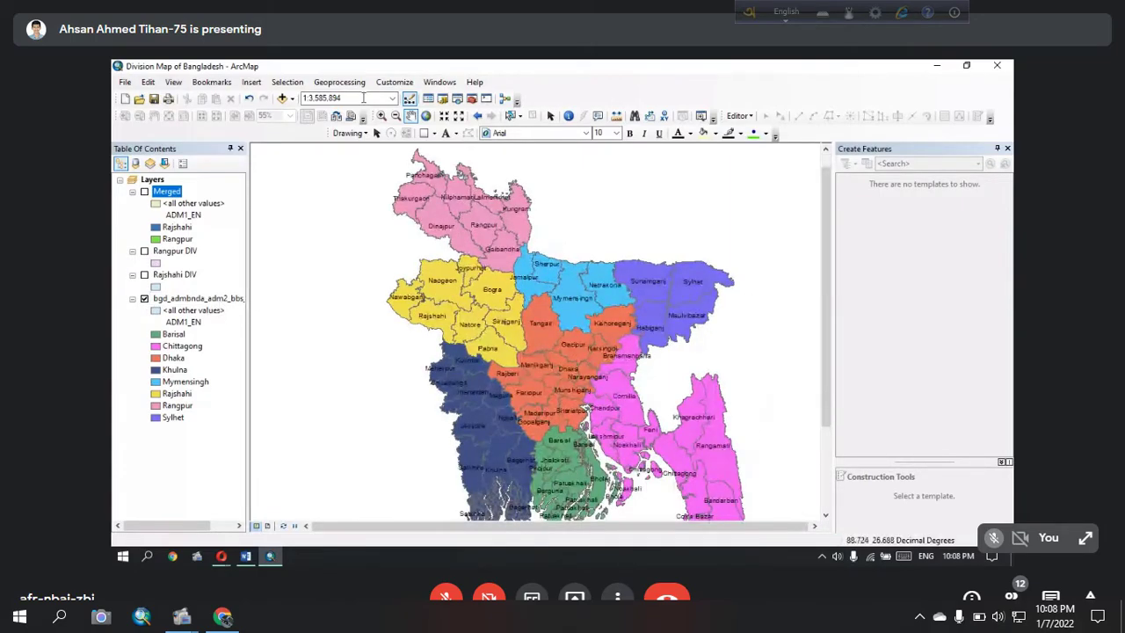
Step: Start a Select By Attributes query with bgd_admbnda_adm2_bbs_20180410 as the target layer
click(251, 82)
mouse_move(288, 82)
click(305, 98)
scroll(152, 187, down, 3)
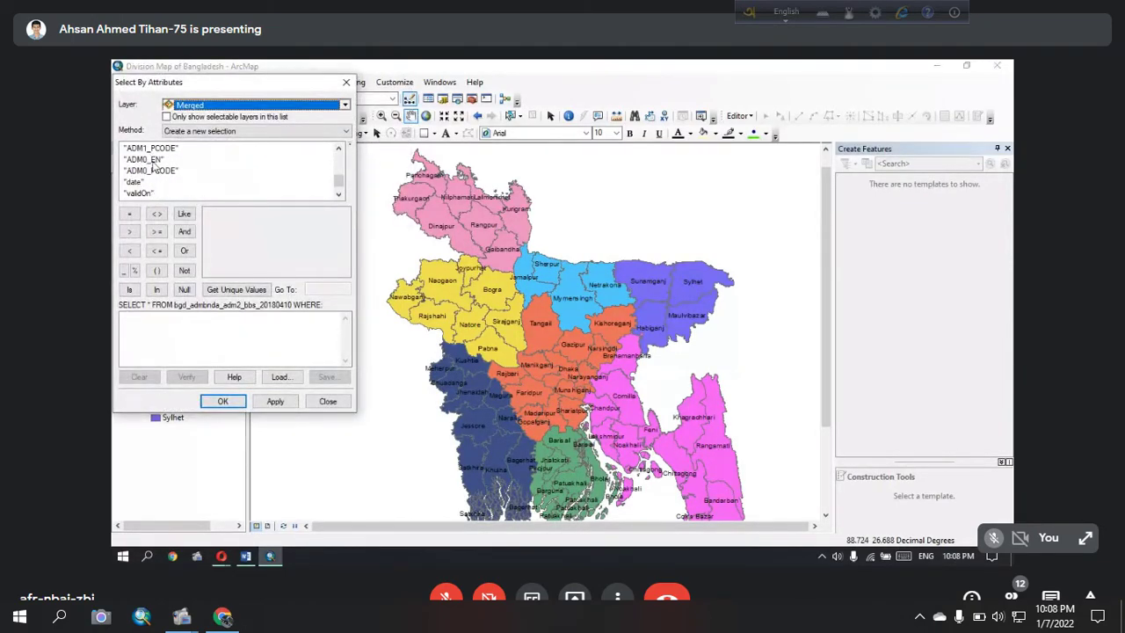
scroll(151, 165, up, 3)
scroll(151, 165, down, 1)
click(234, 108)
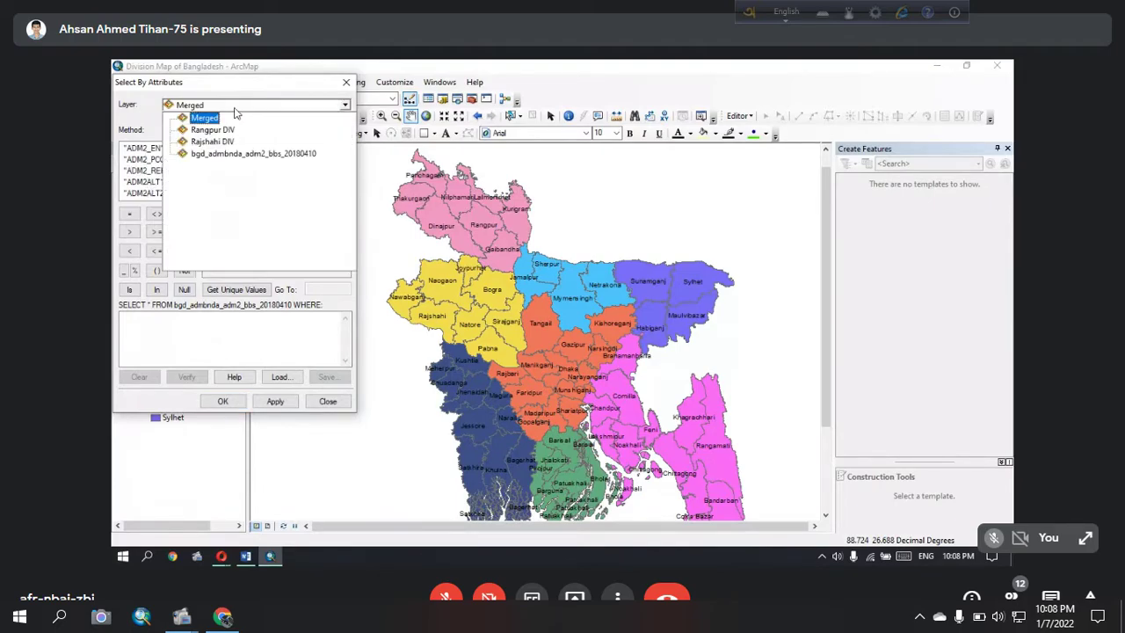
click(230, 154)
Step: Select the districts matching the expression "ADM1_EN" = 'Barisal'
scroll(165, 181, down, 5)
scroll(164, 181, up, 2)
double_click(145, 169)
click(130, 214)
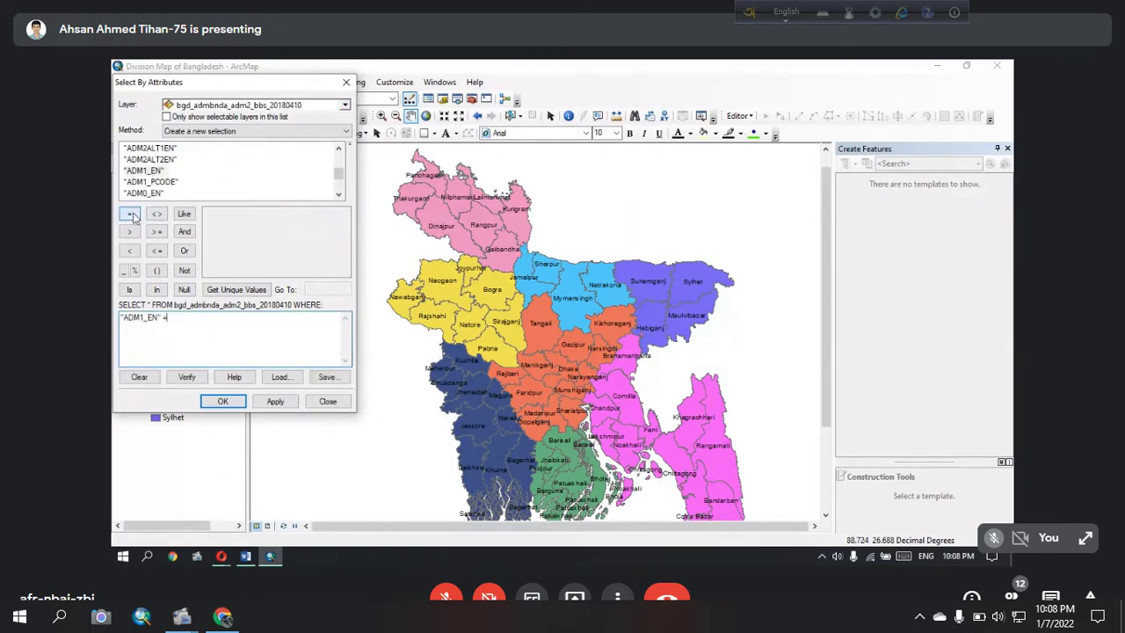
click(236, 289)
double_click(220, 213)
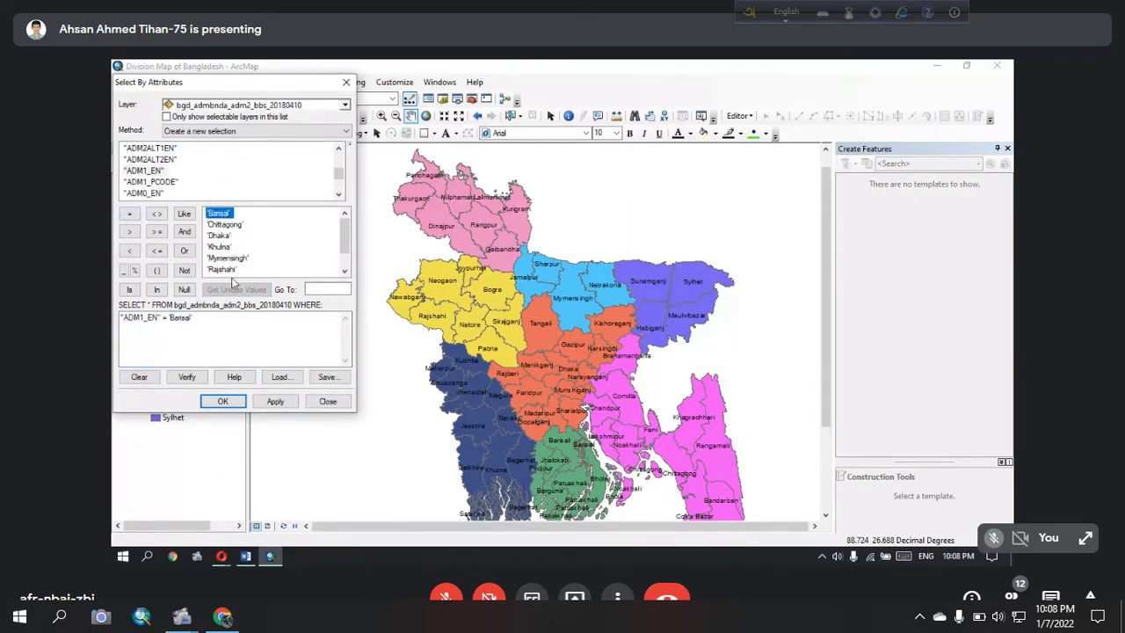
click(264, 401)
click(223, 401)
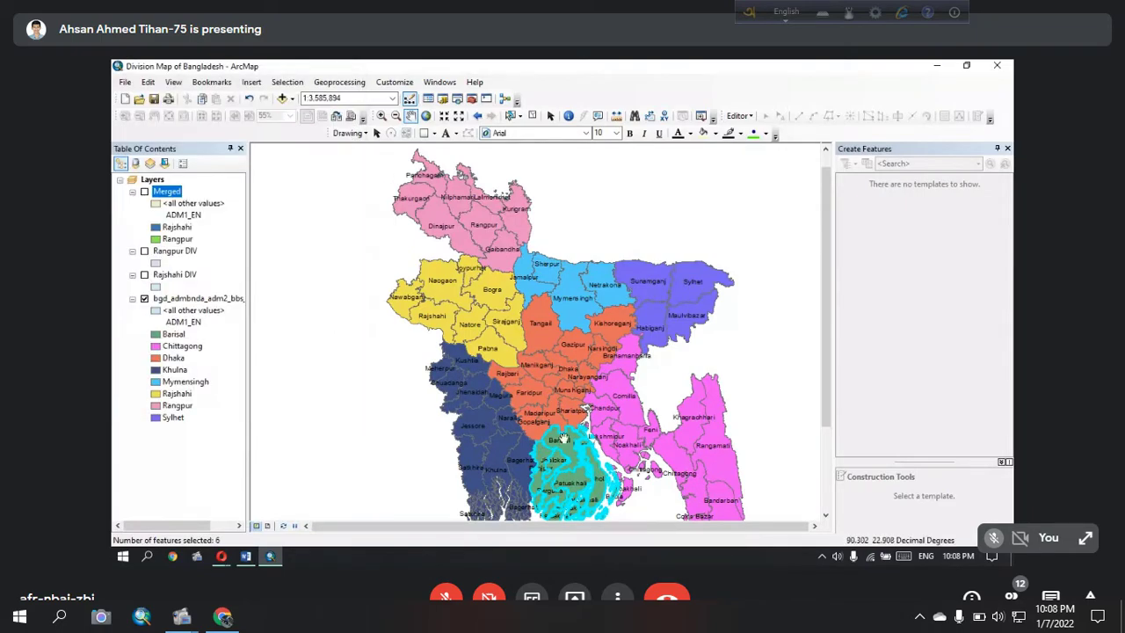
Step: Create a new layer from the selected Barisal features and rename it barishal
right_click(211, 299)
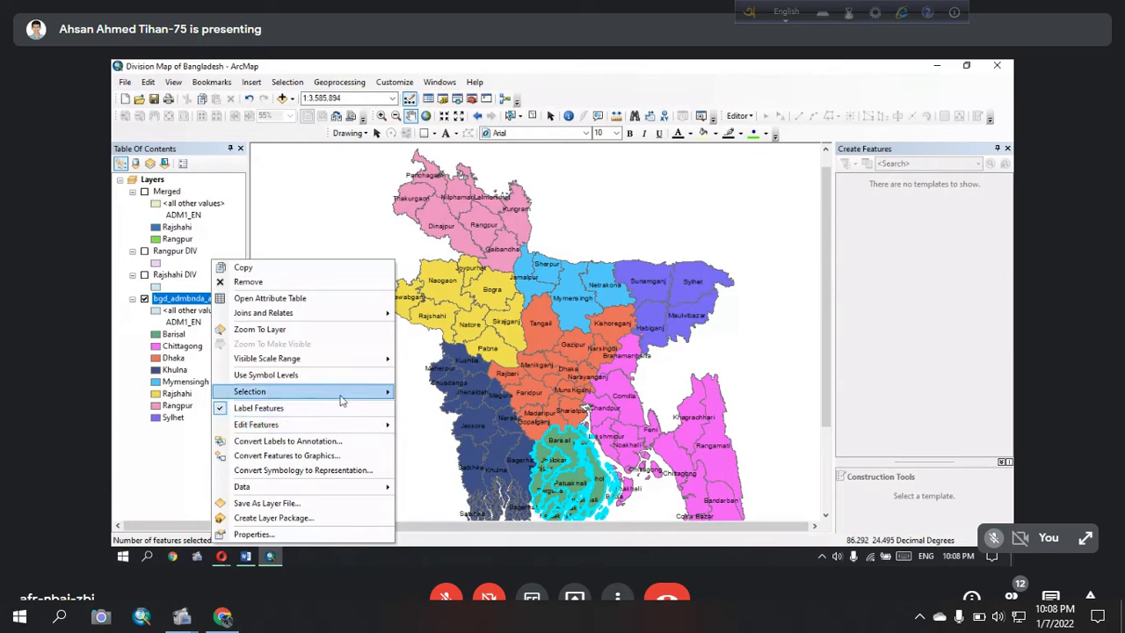
mouse_move(356, 393)
click(469, 516)
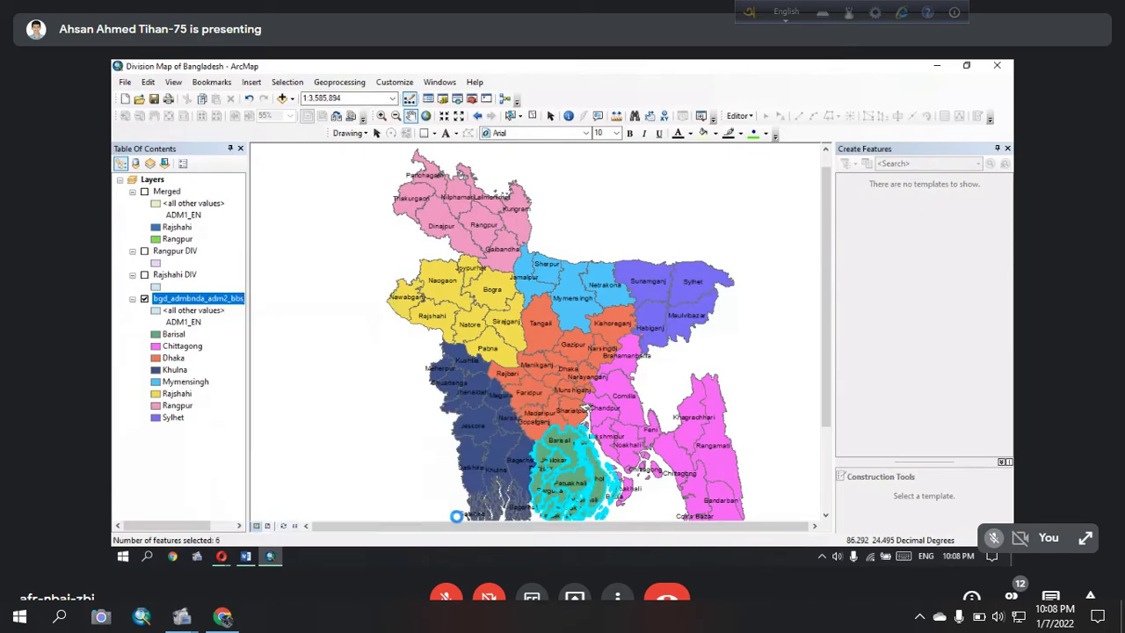
click(198, 195)
click(198, 195)
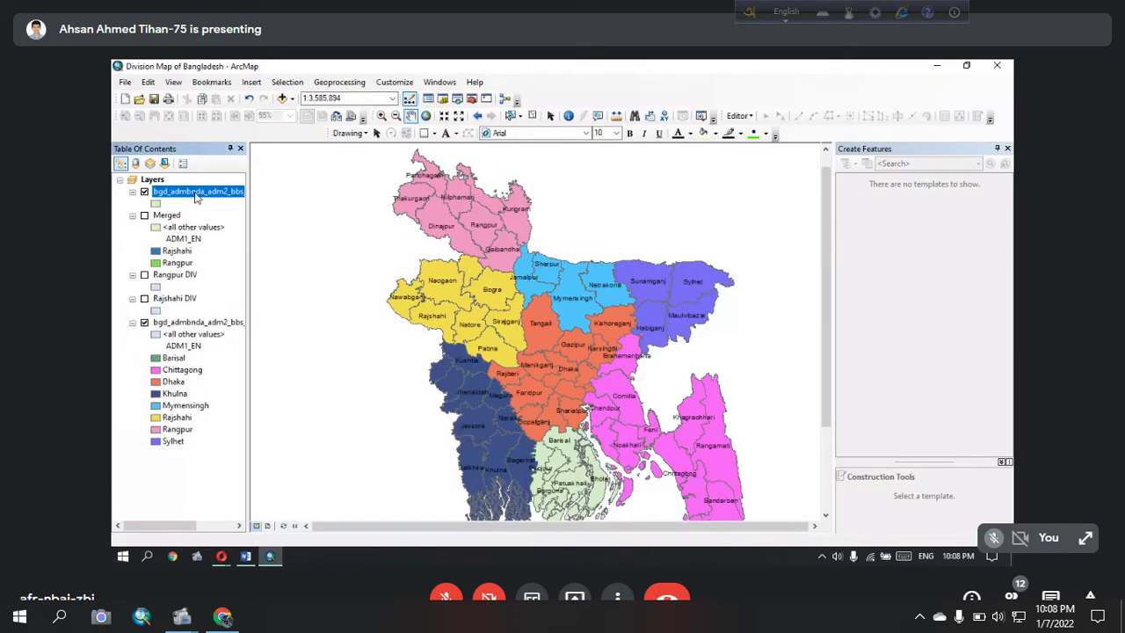
text(barishal)
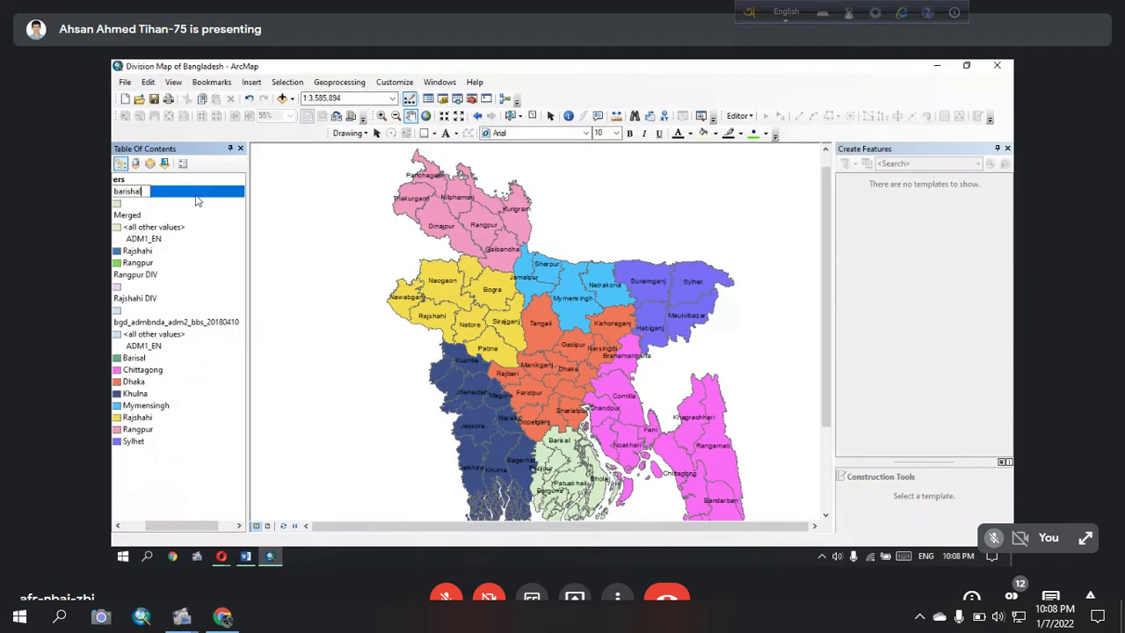
key(Return)
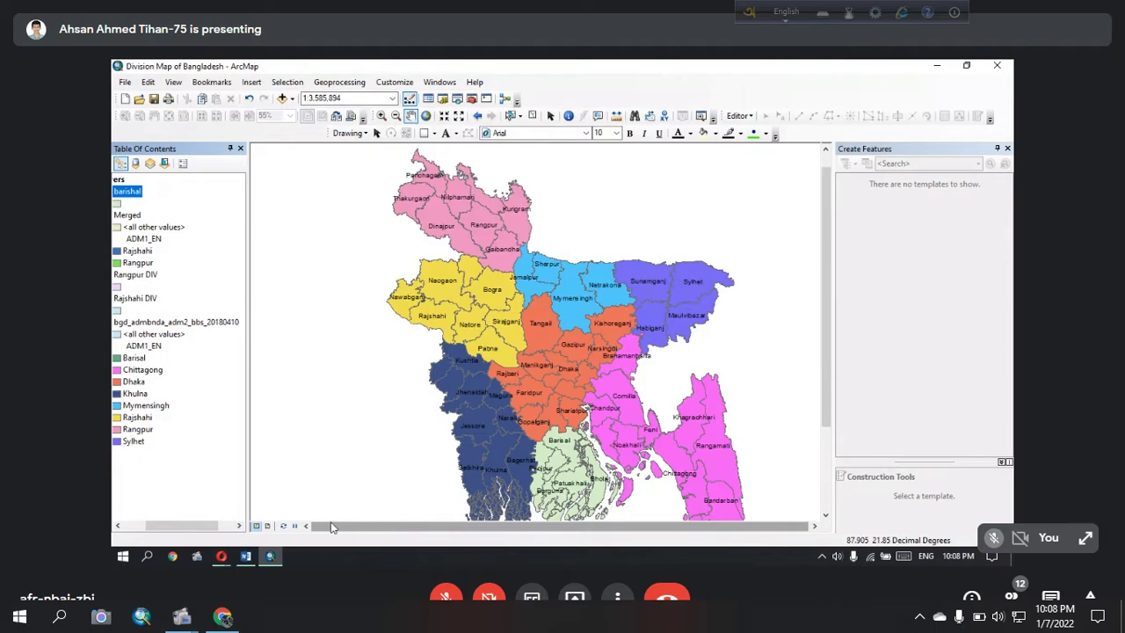
drag(199, 527, 176, 527)
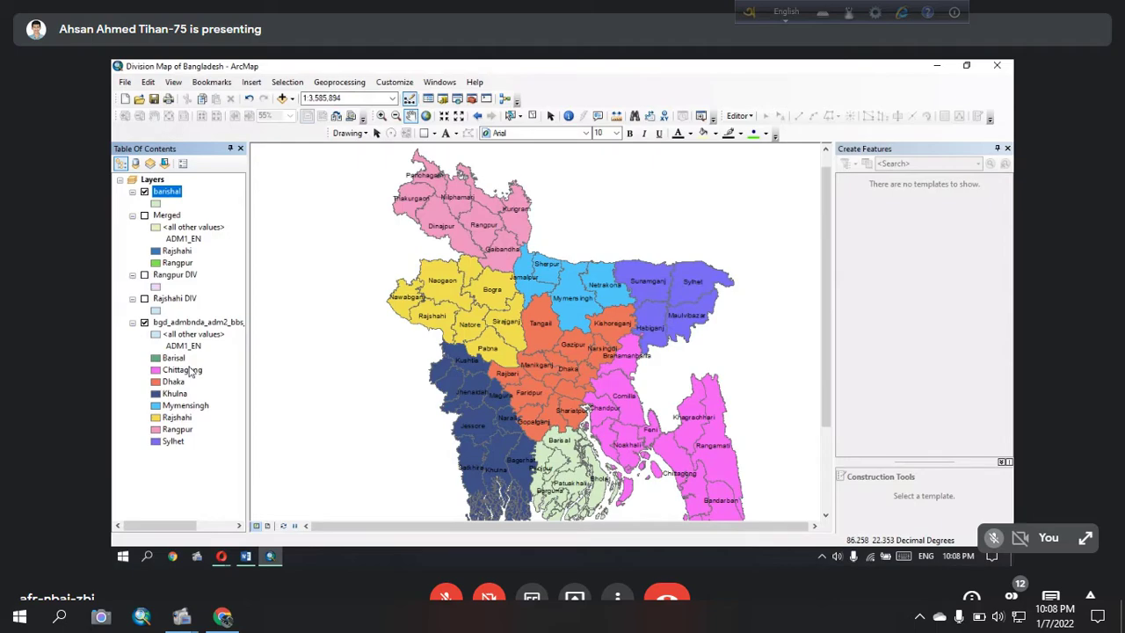
Step: Hide the bgd_admbnda_adm2 layer to view barishal alone, and display the Rangpur DIV and Rajshahi DIV layers with it
click(144, 322)
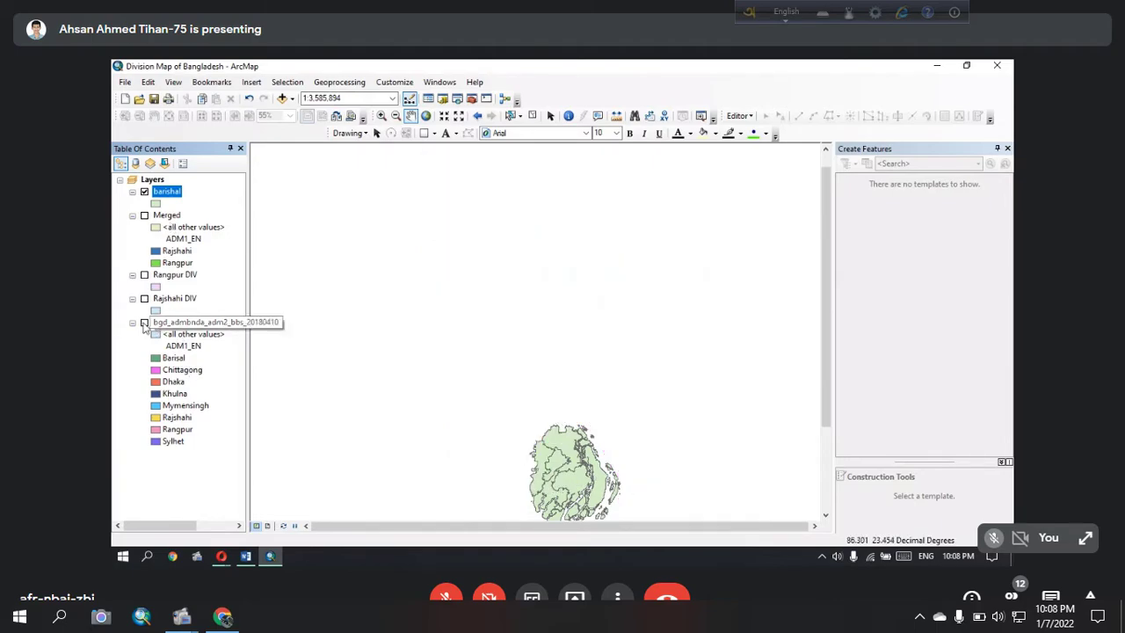
click(144, 323)
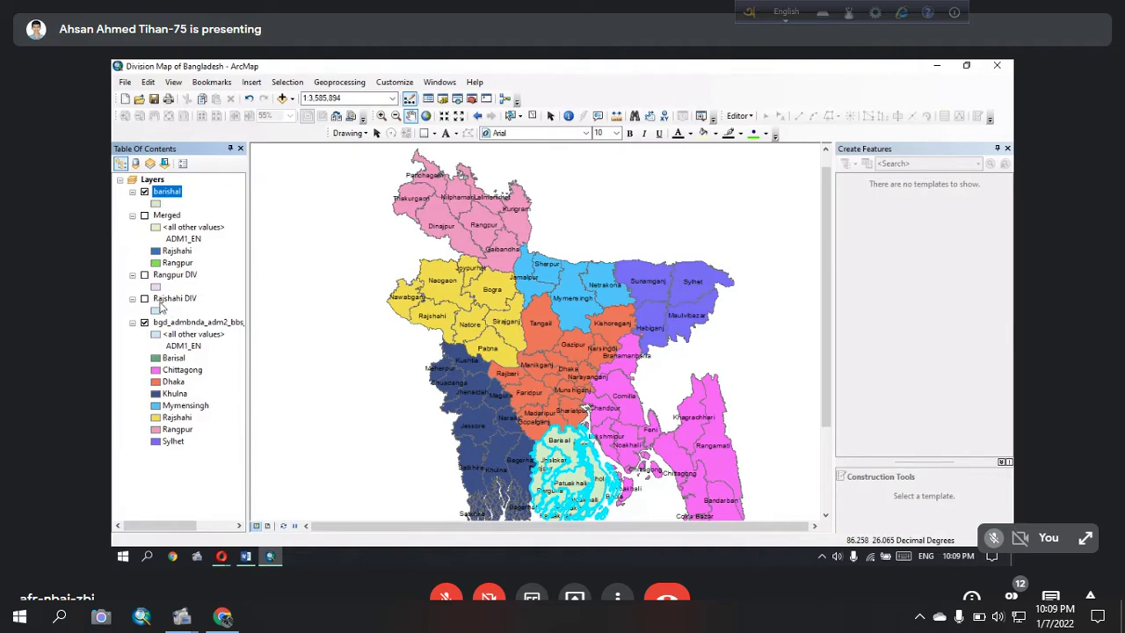
click(145, 323)
click(144, 298)
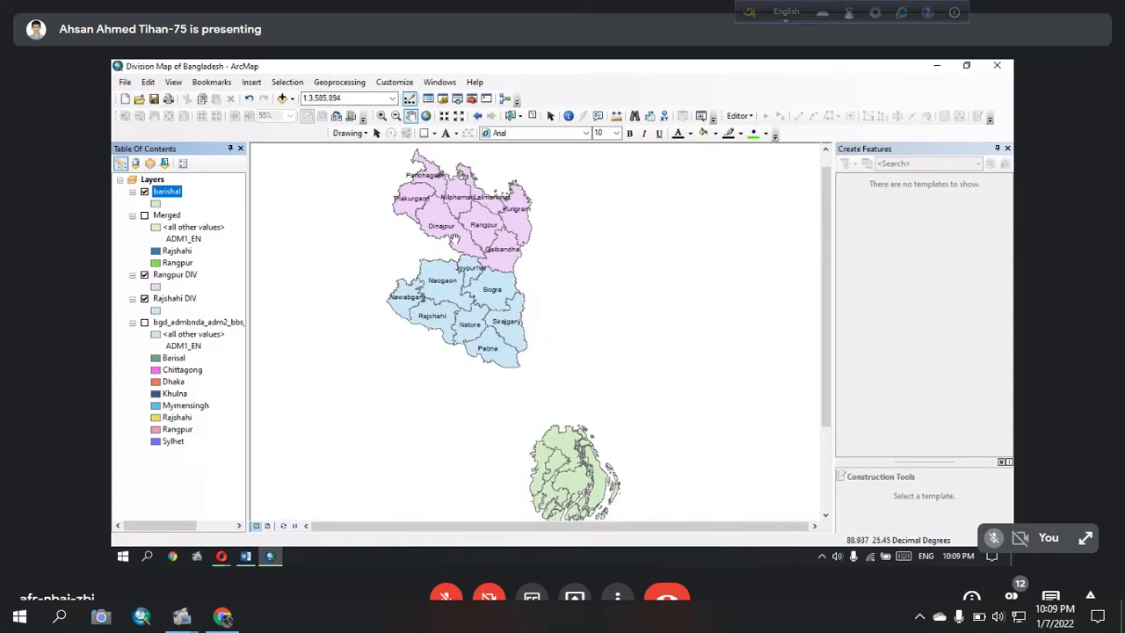
Step: Display only the Merged layer by hiding the barishal, Rangpur DIV and Rajshahi DIV layers
click(144, 191)
click(145, 215)
click(145, 192)
click(144, 299)
click(145, 275)
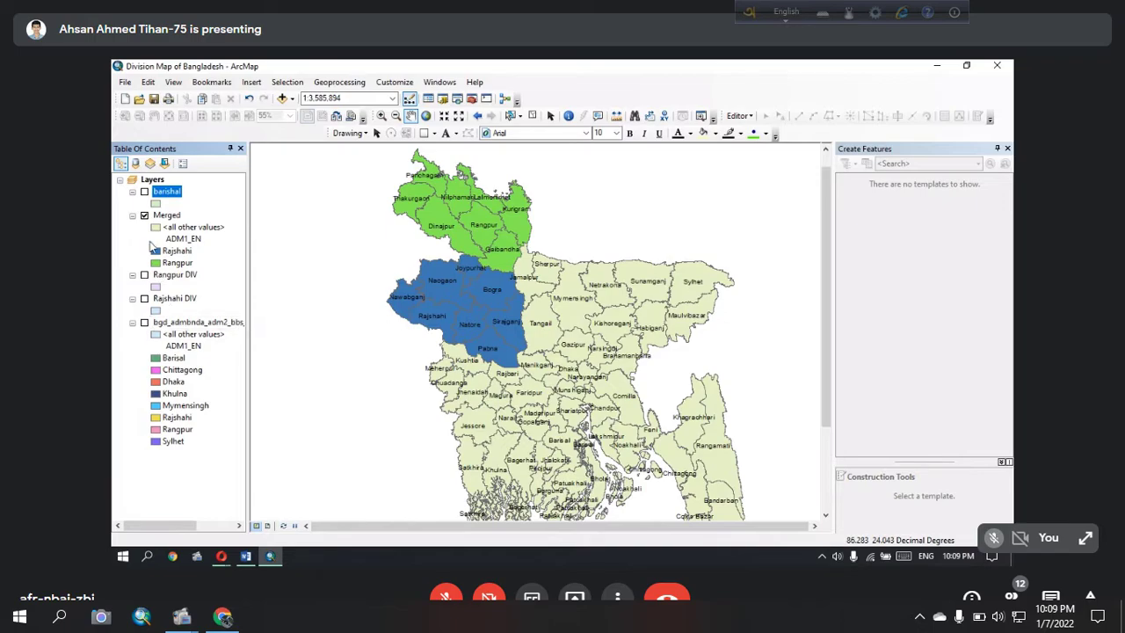
Step: Hide the Merged layer and display the separate Rangpur DIV and Rajshahi DIV layers
click(144, 216)
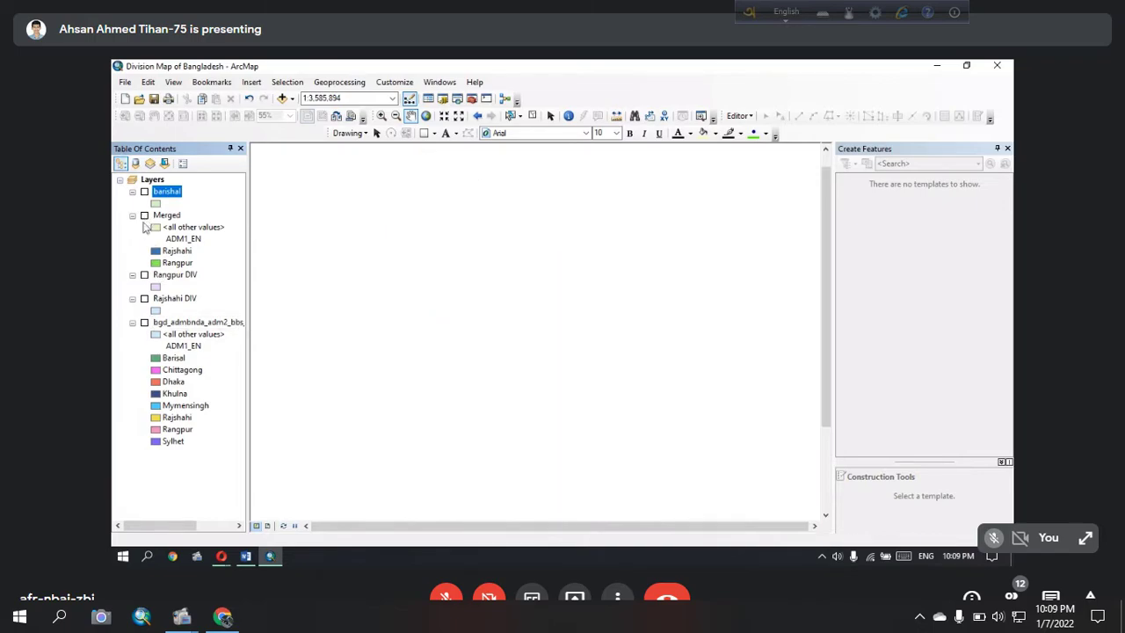
click(145, 274)
click(144, 298)
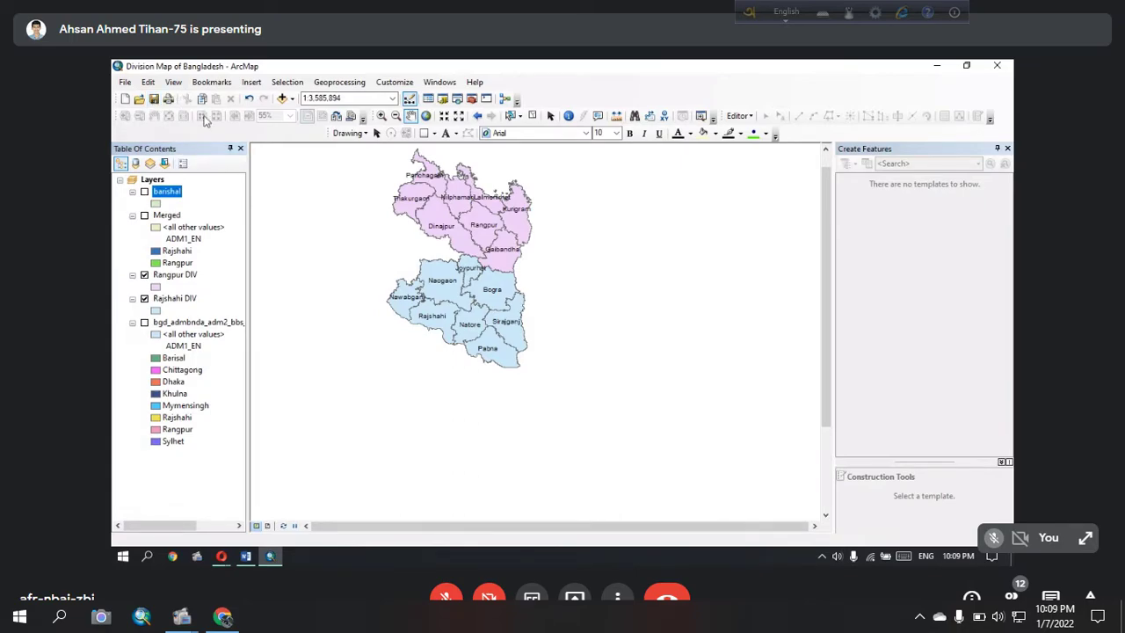
Step: Open the Intersect map document
click(139, 98)
double_click(486, 255)
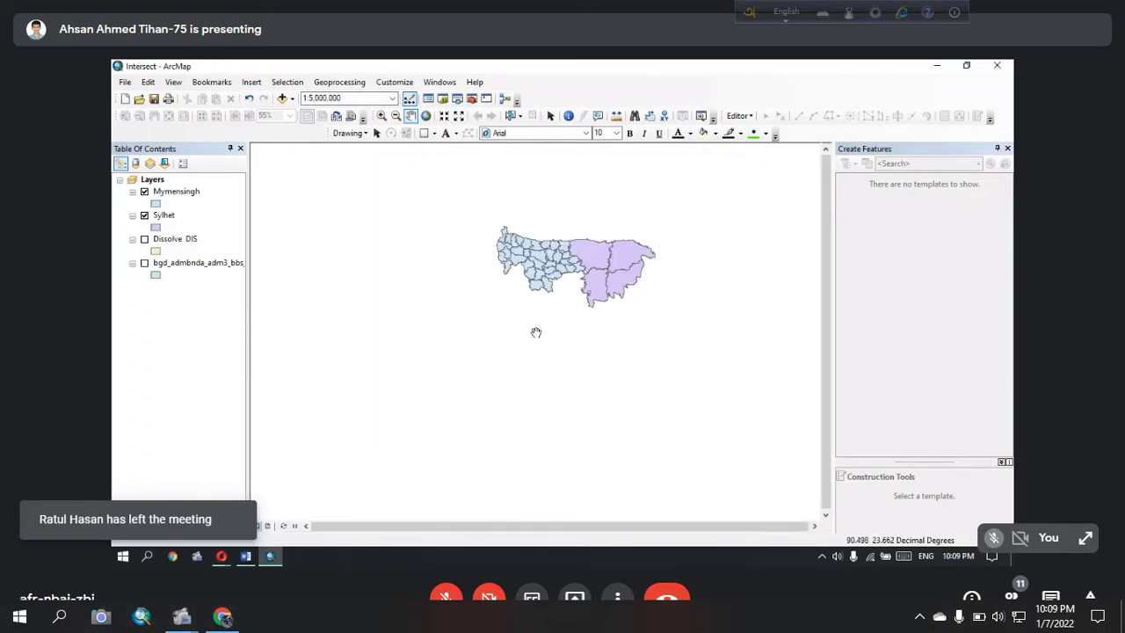
Step: Hide the Mymensingh layer and label the features of the Sylhet layer
click(145, 191)
scroll(571, 277, down, 1)
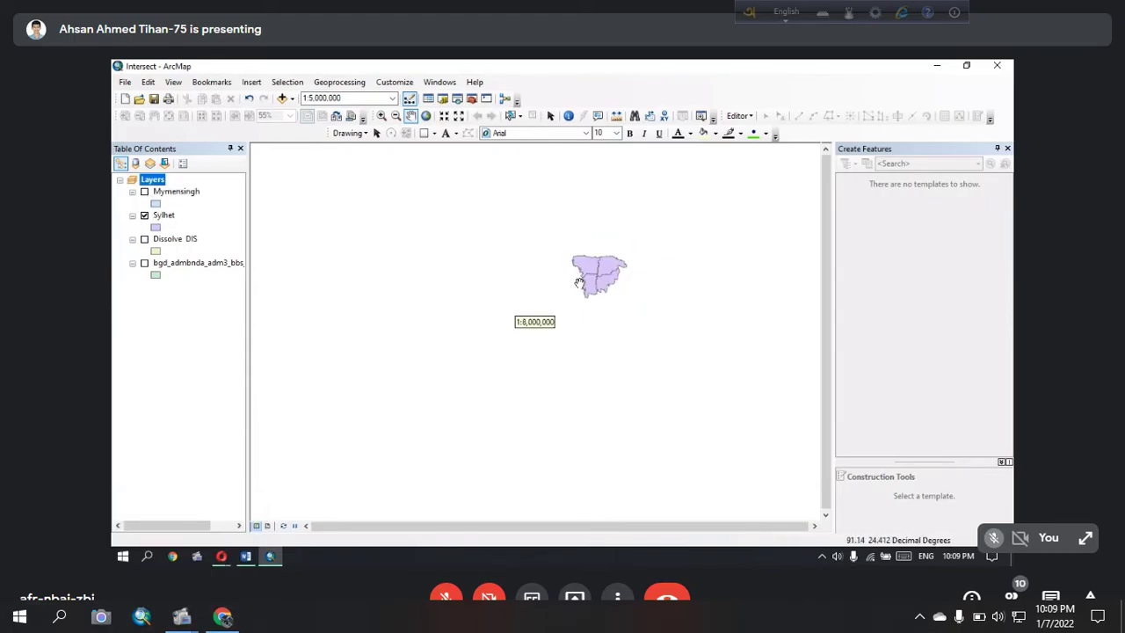
scroll(588, 278, down, 2)
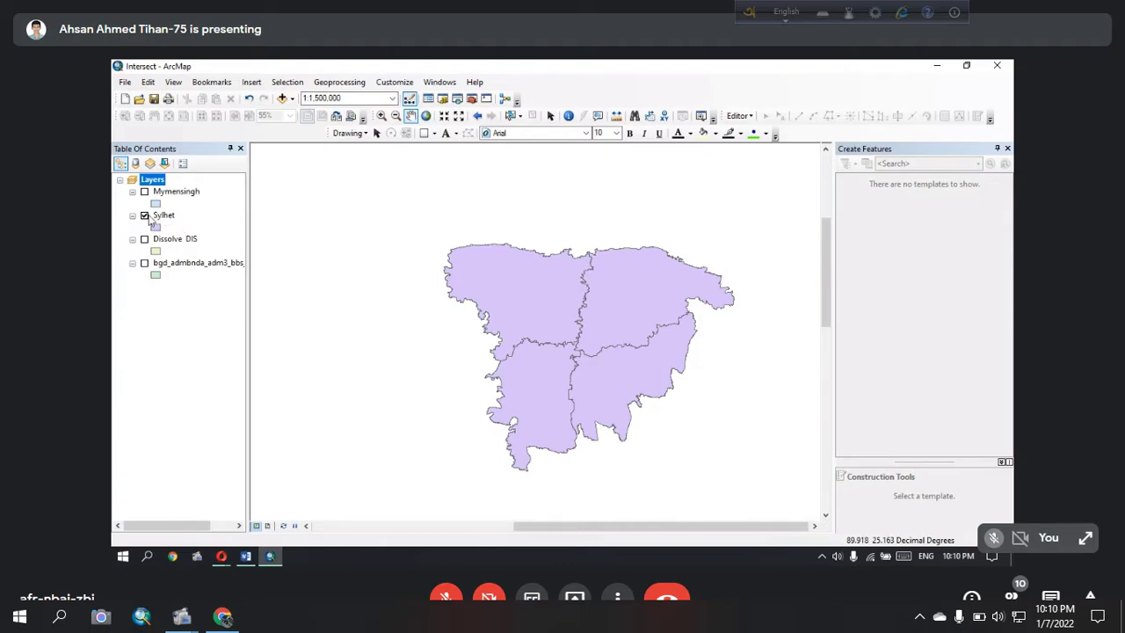
right_click(158, 219)
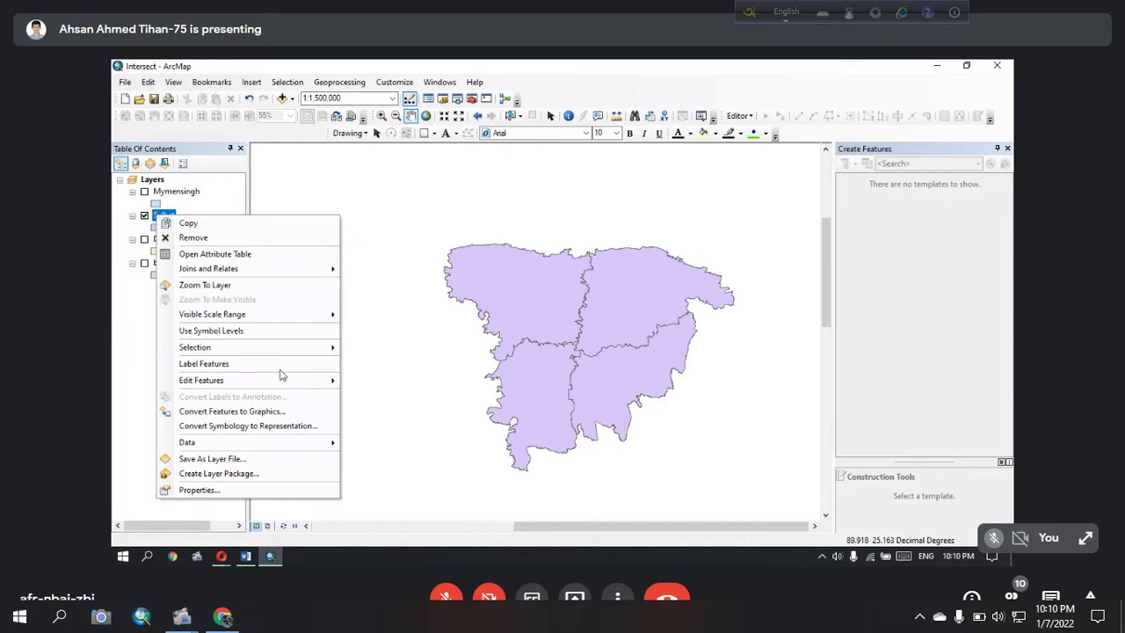
click(204, 364)
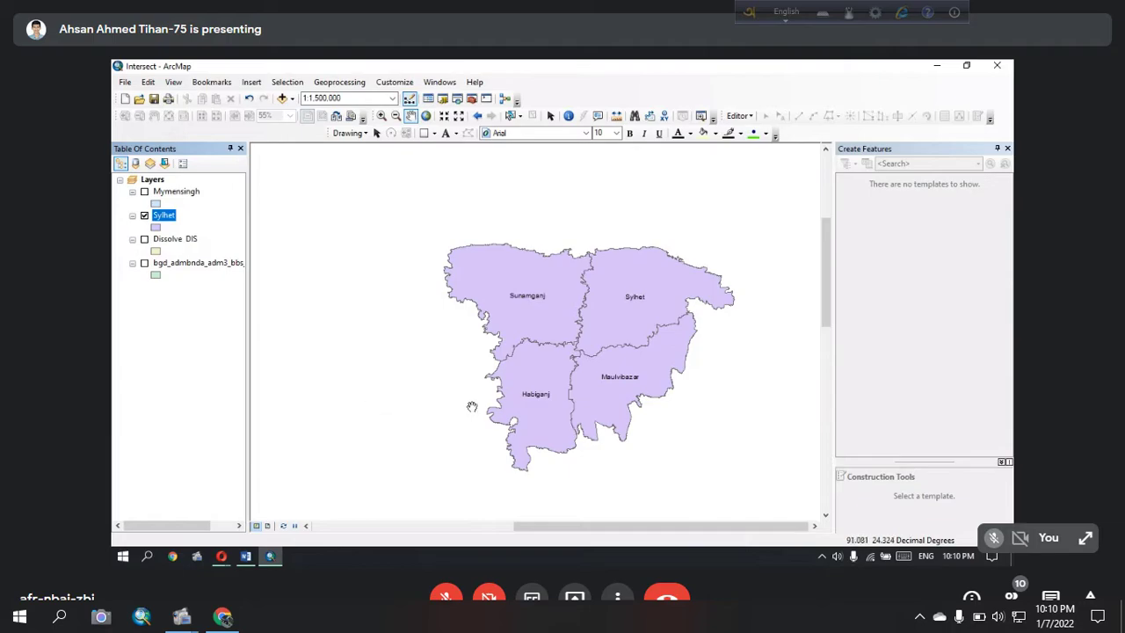
Step: Switch to the GIS Question document in Word to read the Intersect question, and return to ArcMap
click(247, 557)
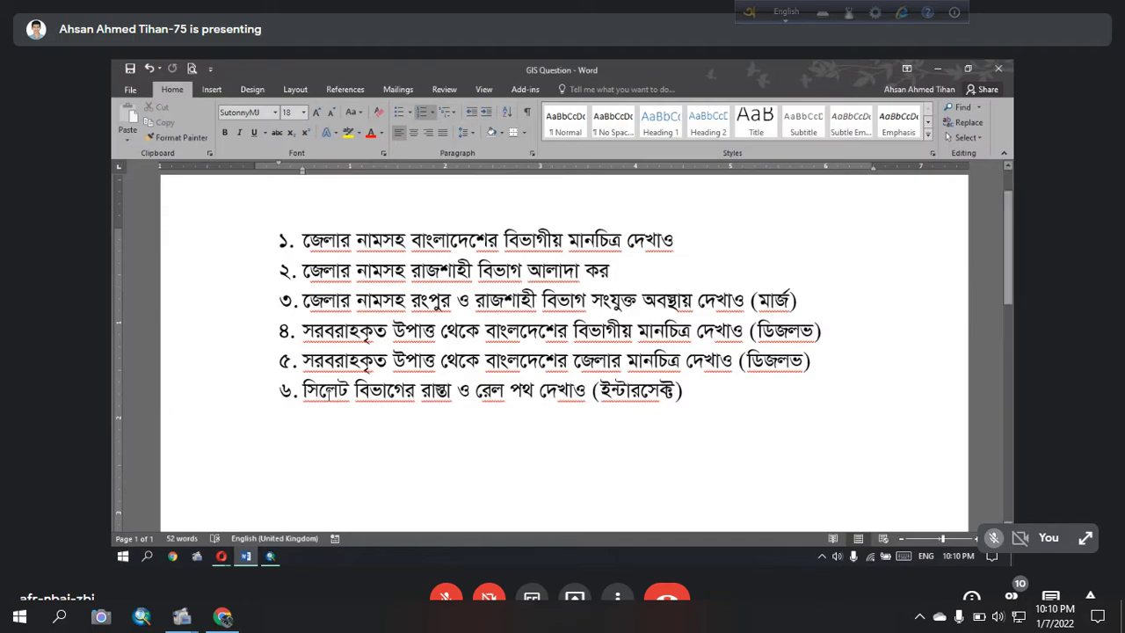
click(934, 69)
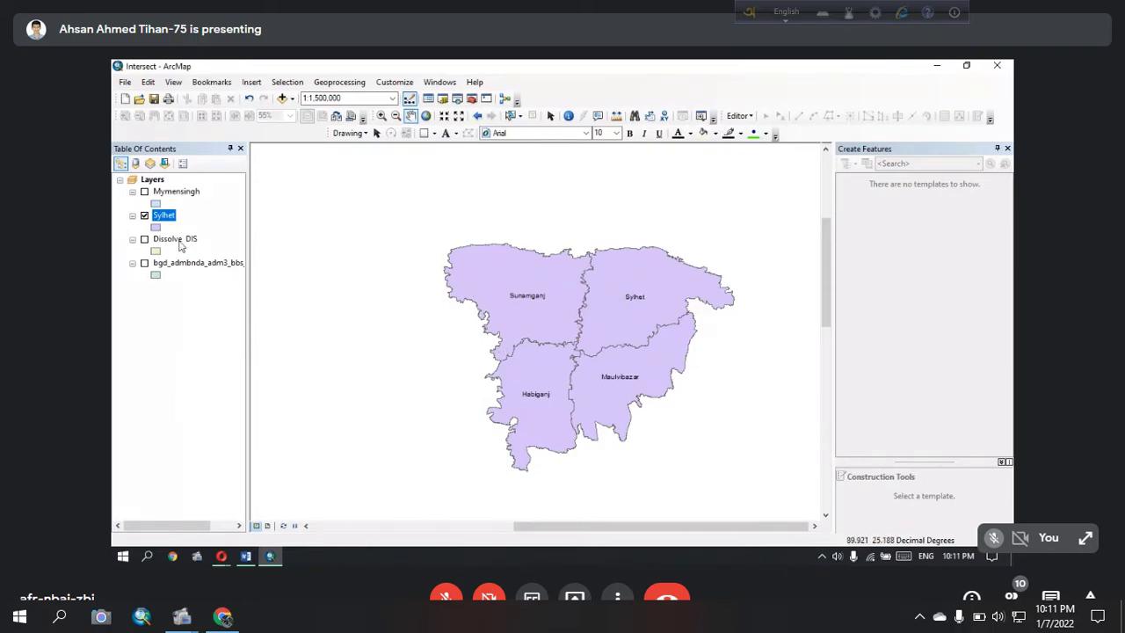
Step: Compare the Dissolve DIS layer with the Sylhet layer at full extent, leaving only Sylhet displayed
click(144, 239)
click(144, 215)
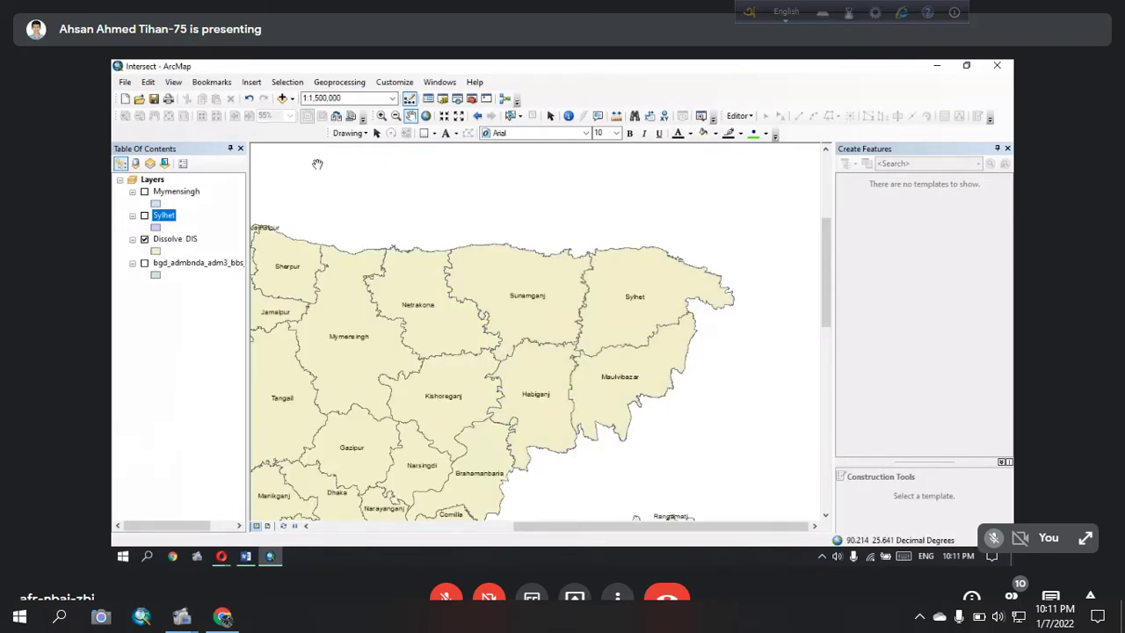
click(425, 115)
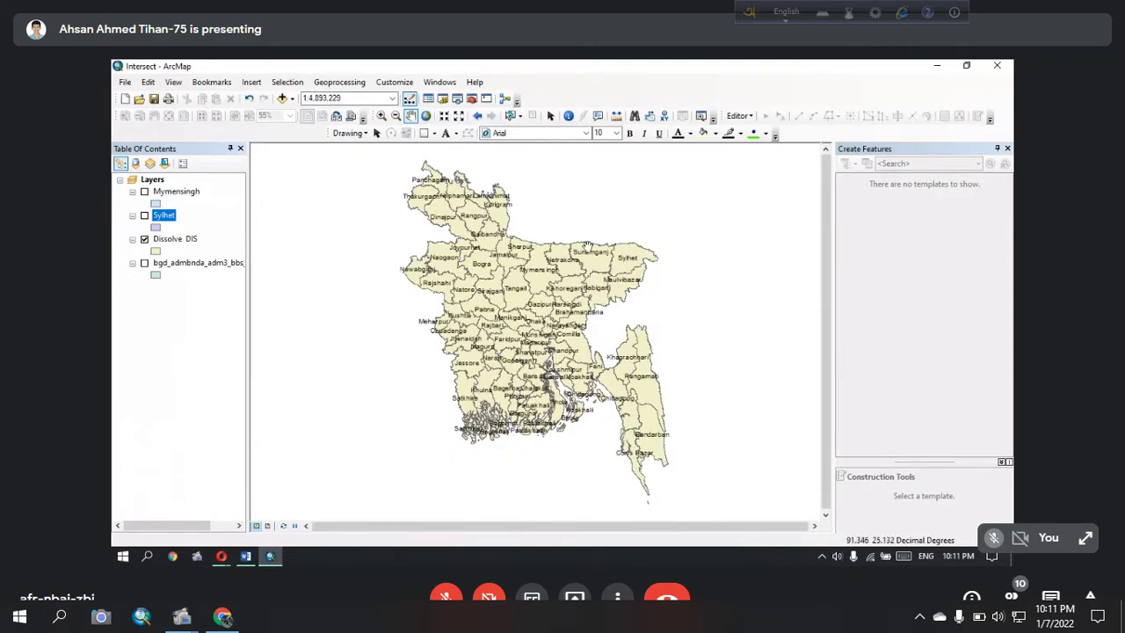
click(144, 215)
click(144, 239)
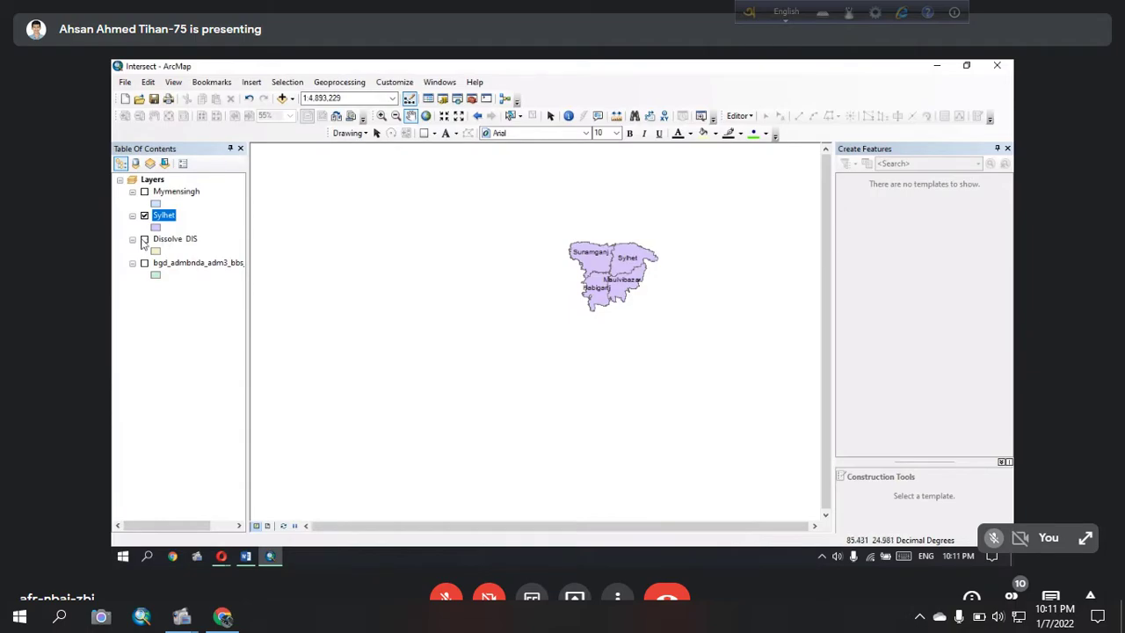
click(144, 239)
click(144, 239)
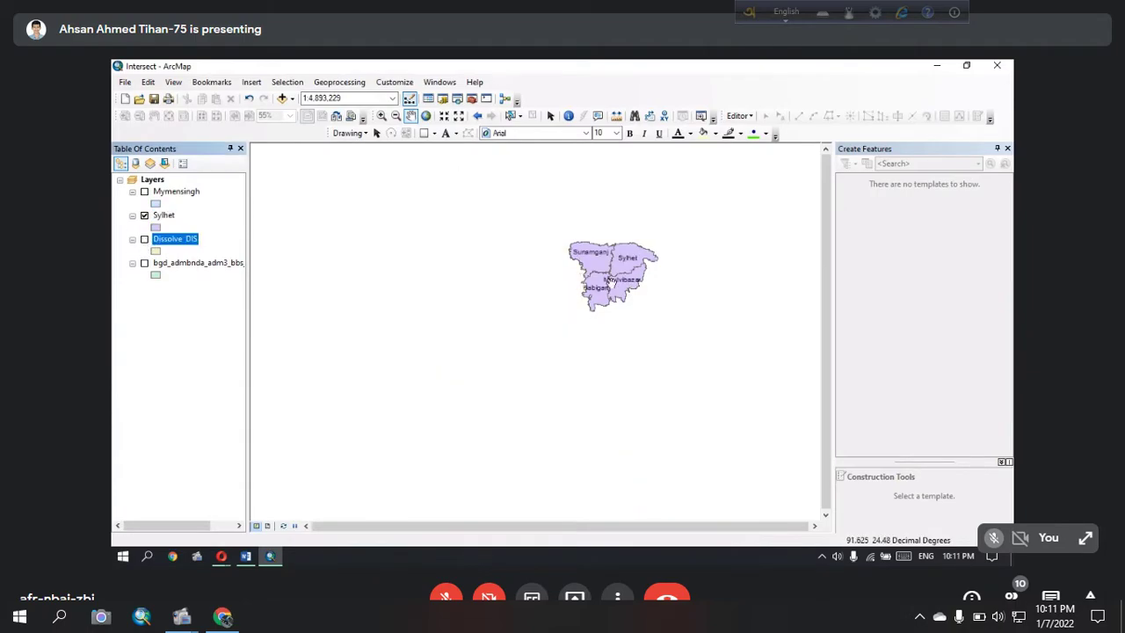
Step: Reread the Intersect question in the Word document, return to ArcMap, and add roads.shp from the GIS Data folder to the map
click(244, 557)
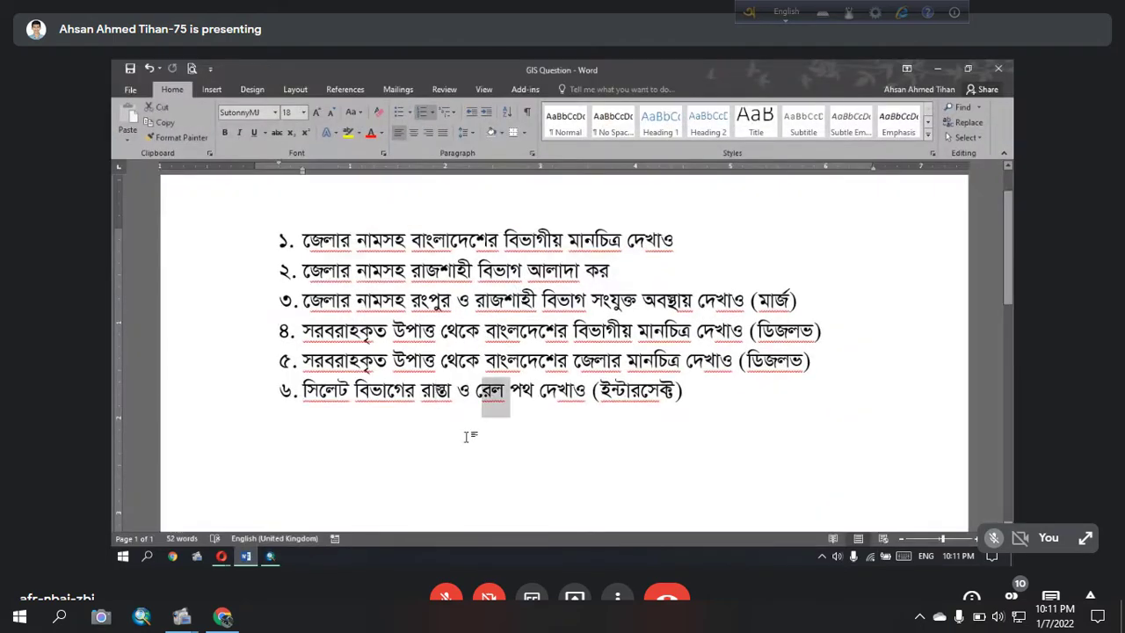
click(270, 556)
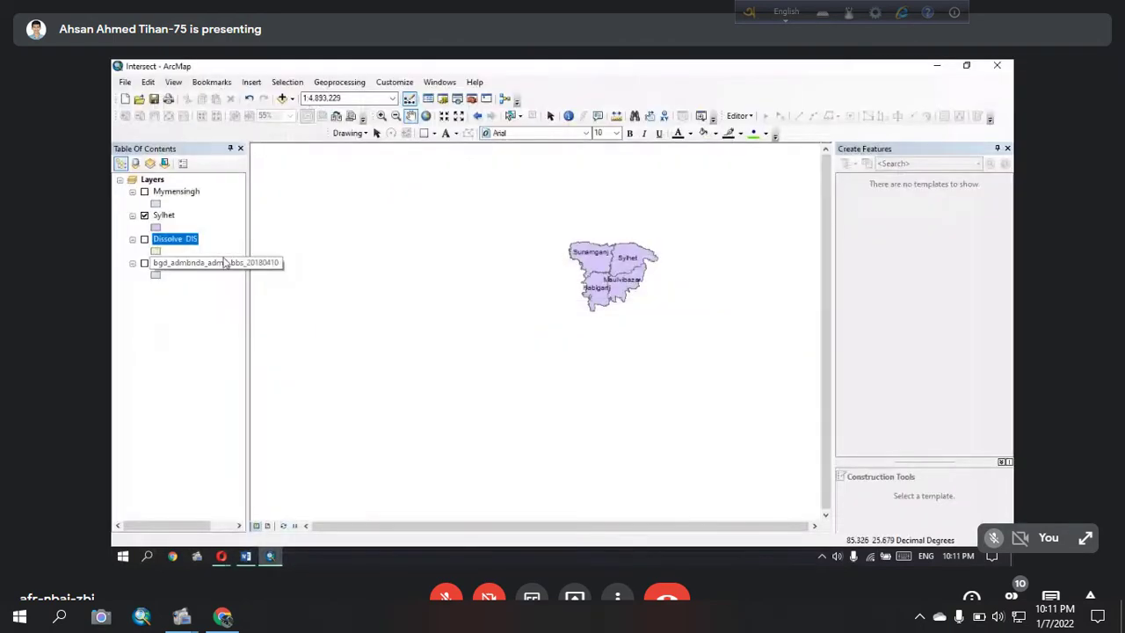
click(279, 99)
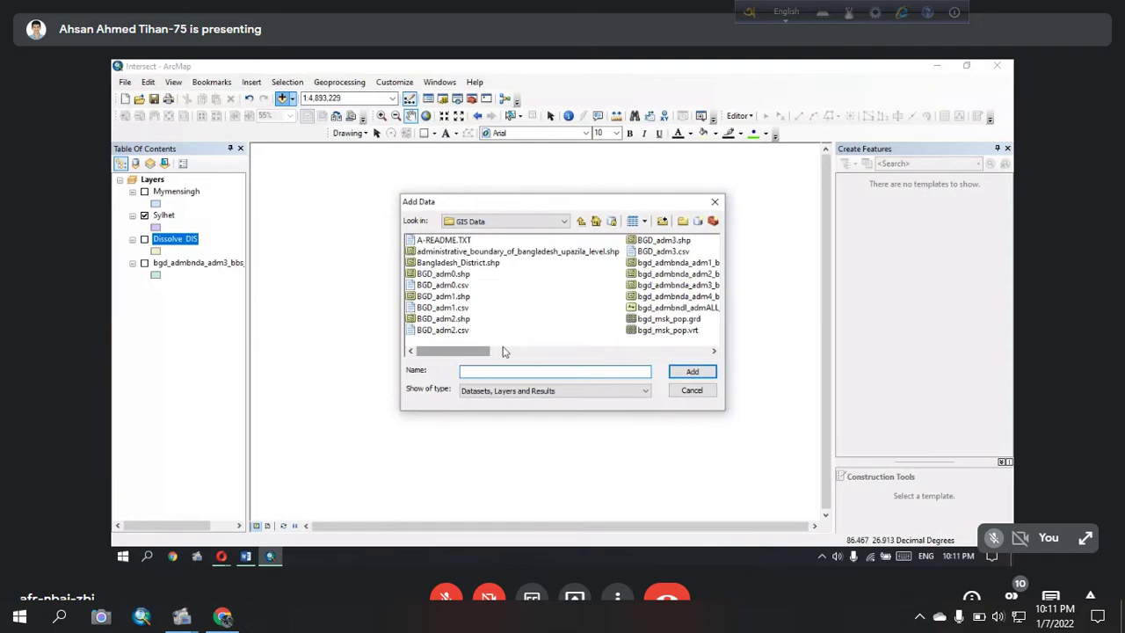
drag(506, 351, 634, 352)
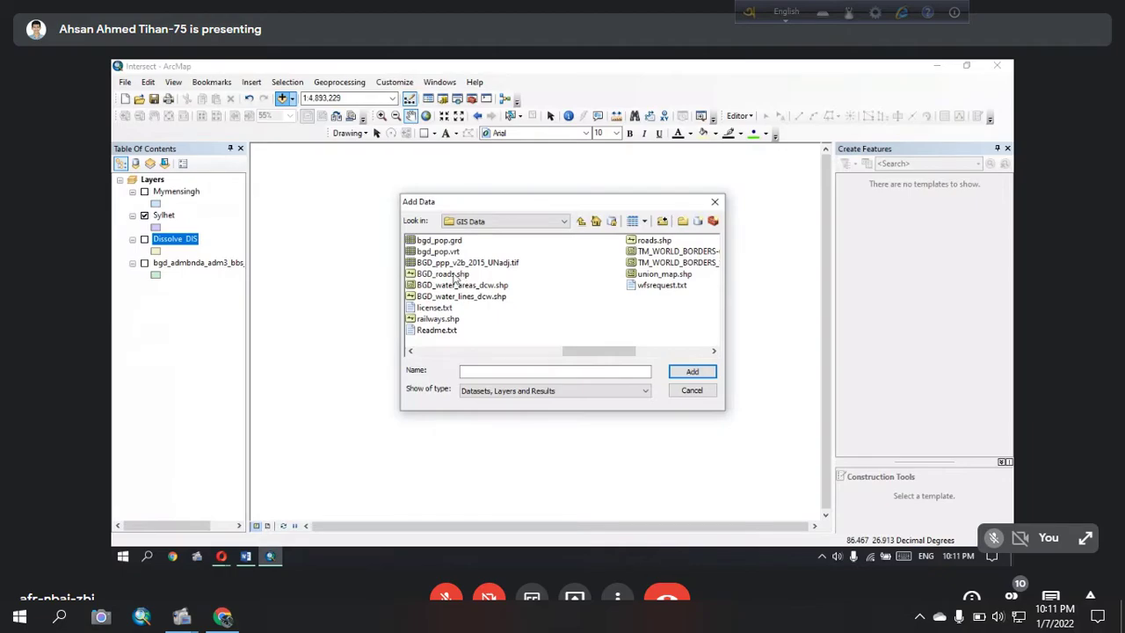
click(650, 240)
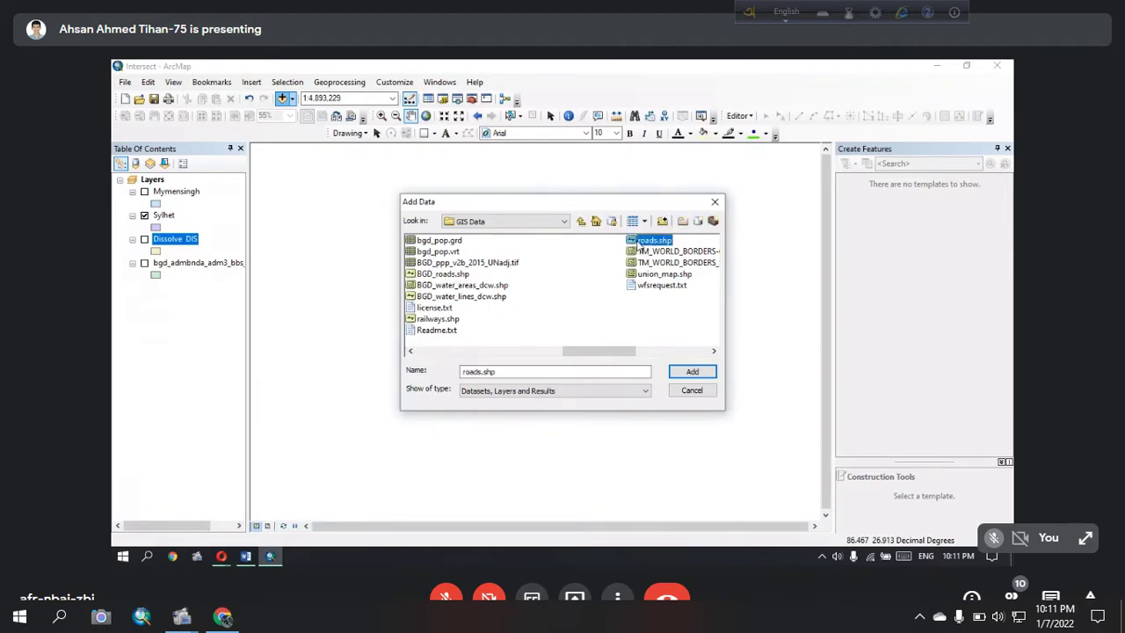
click(427, 319)
click(650, 241)
click(694, 371)
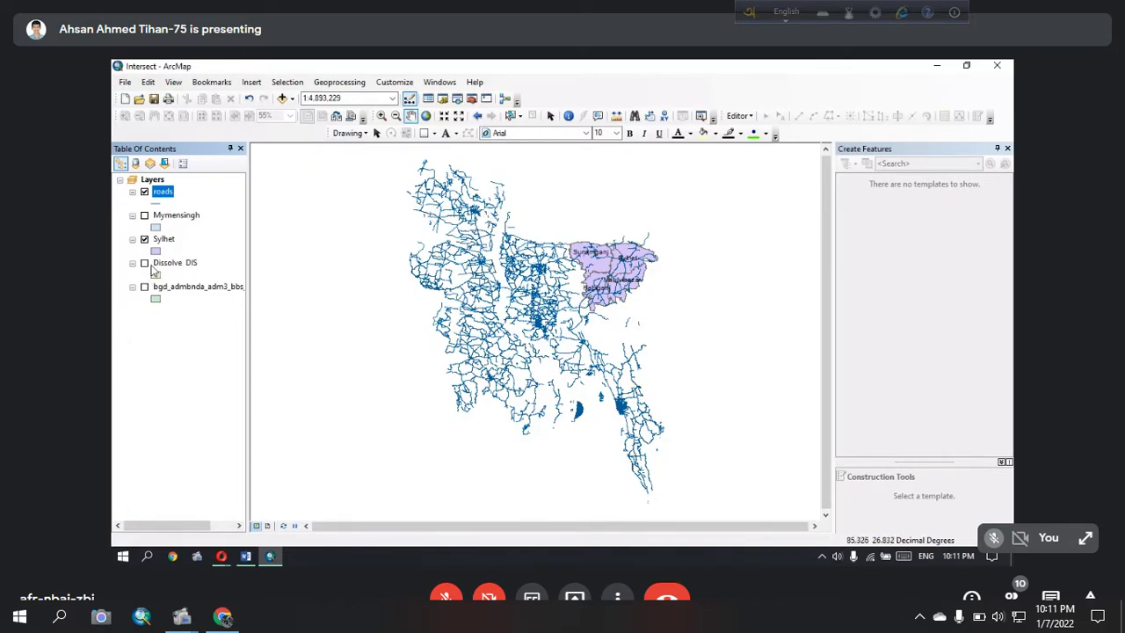
Step: Add railways.shp from the GIS Data folder to the map
click(282, 98)
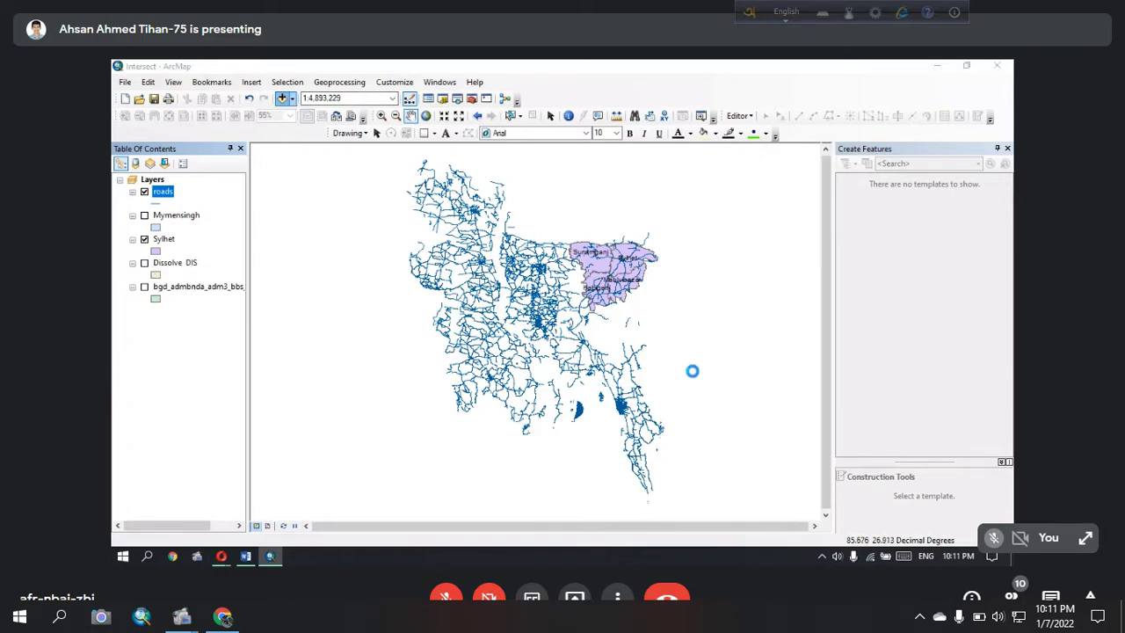
drag(489, 352, 582, 352)
click(658, 318)
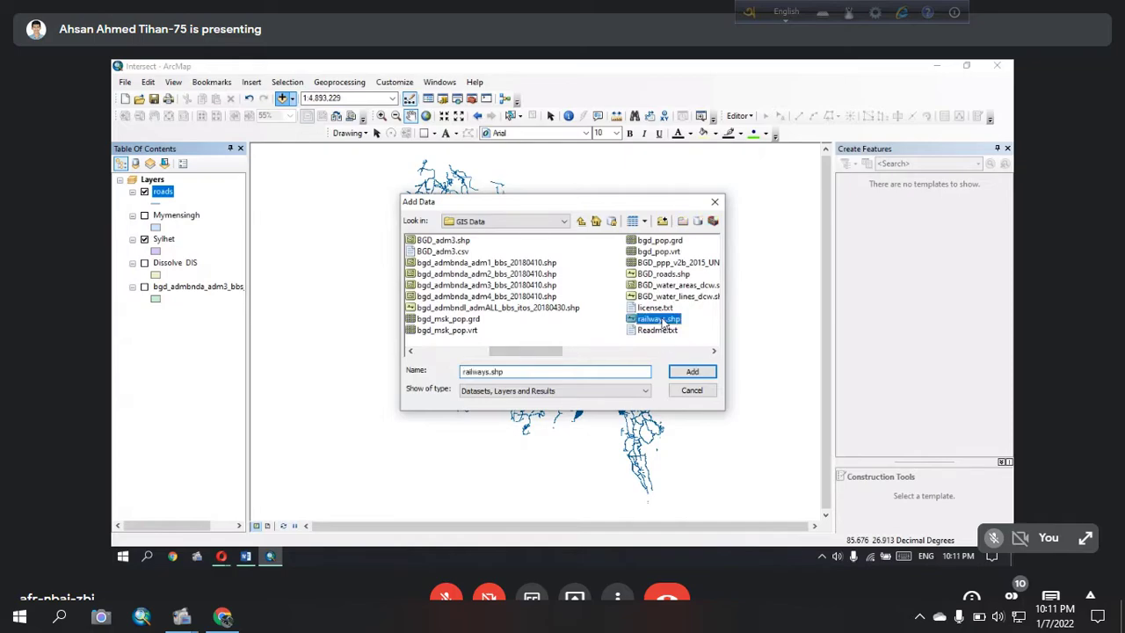
click(686, 371)
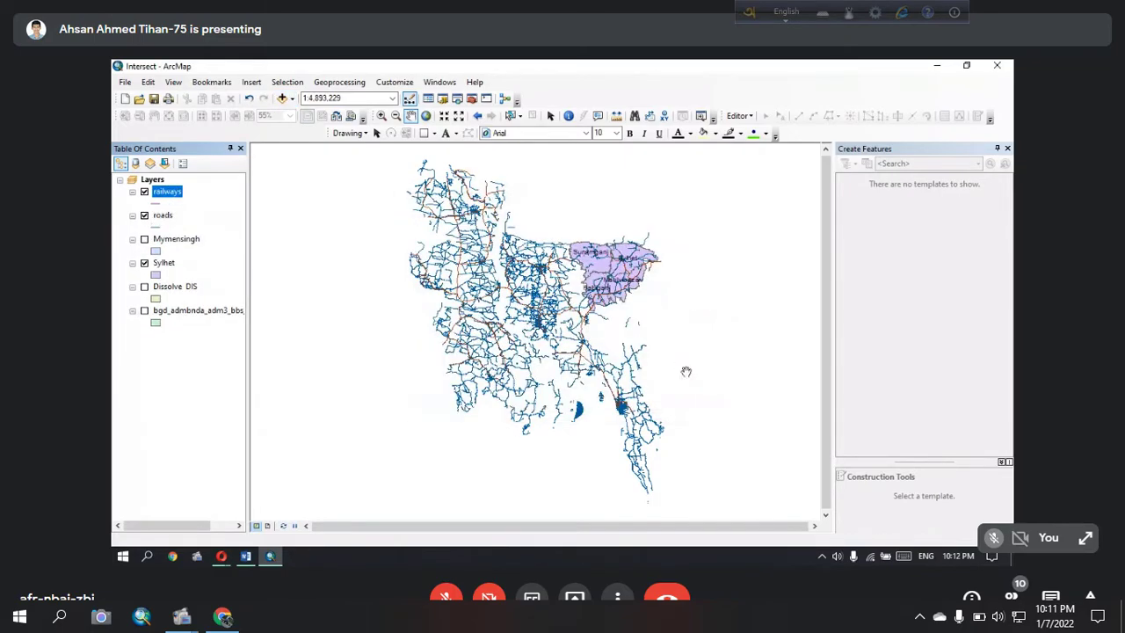
Step: Examine how the railways and roads layers overlap the Sylhet layer by showing and hiding each, leaving both displayed
click(144, 214)
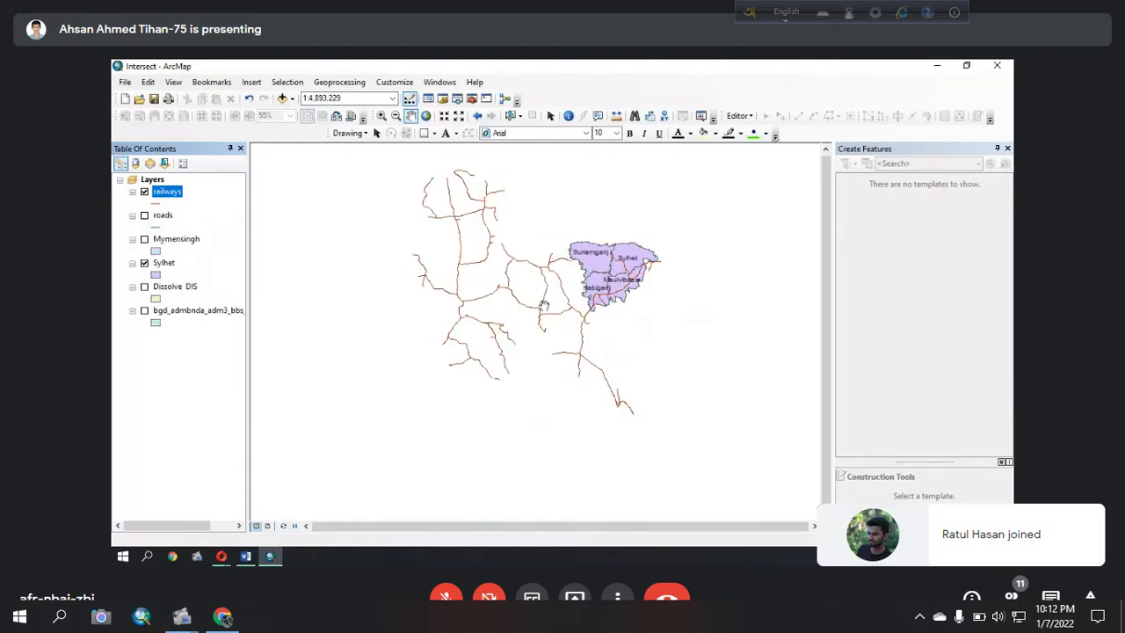
click(145, 191)
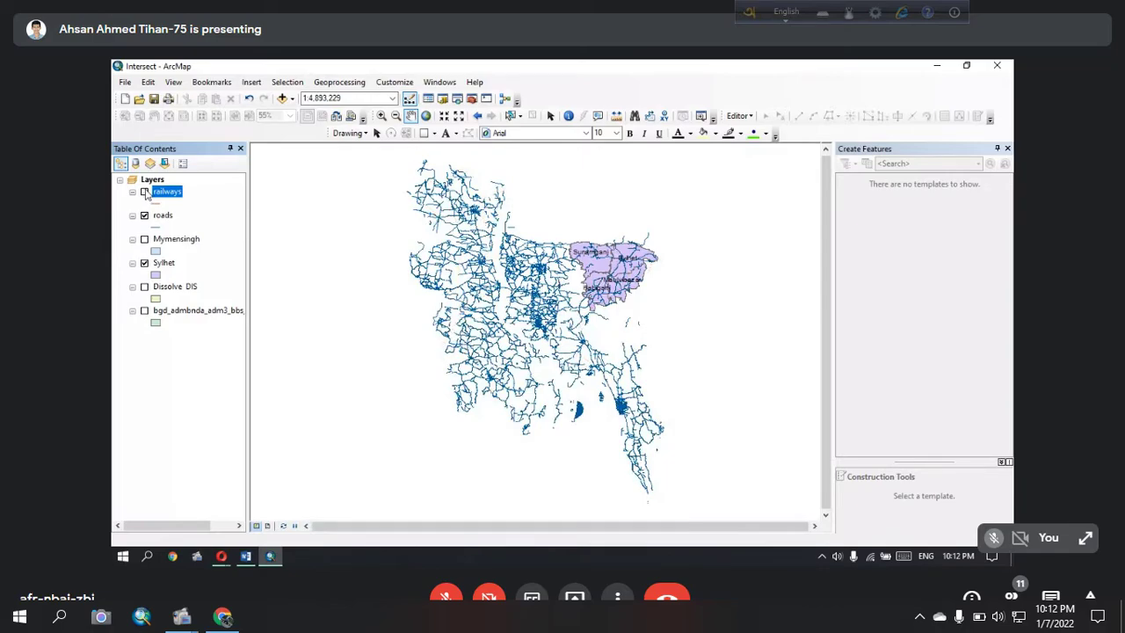
click(145, 215)
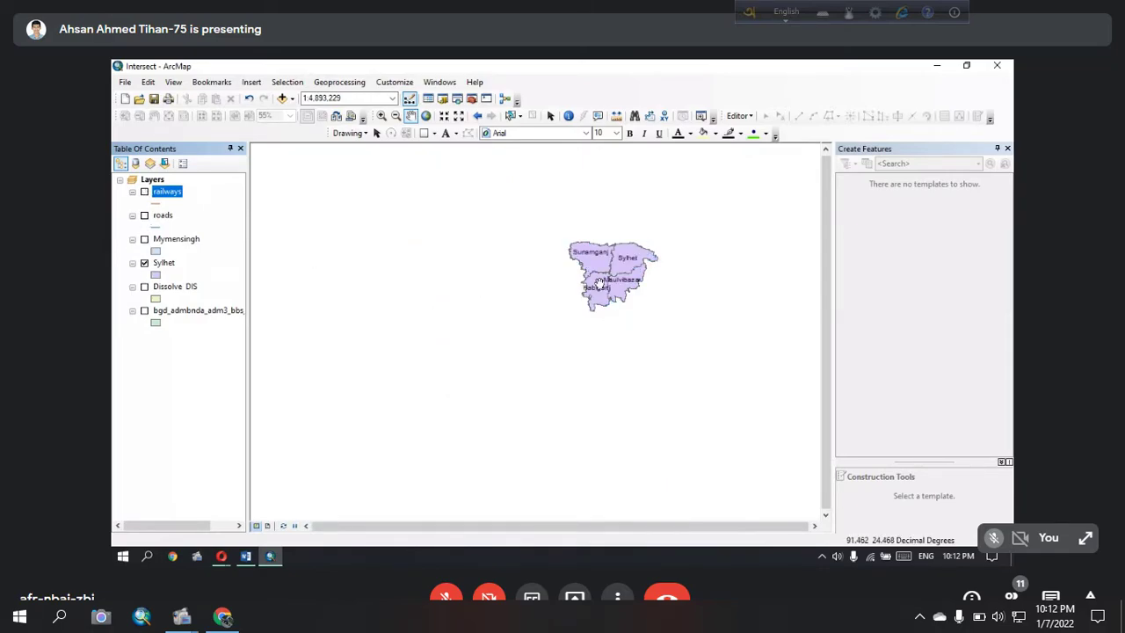
scroll(649, 283, down, 3)
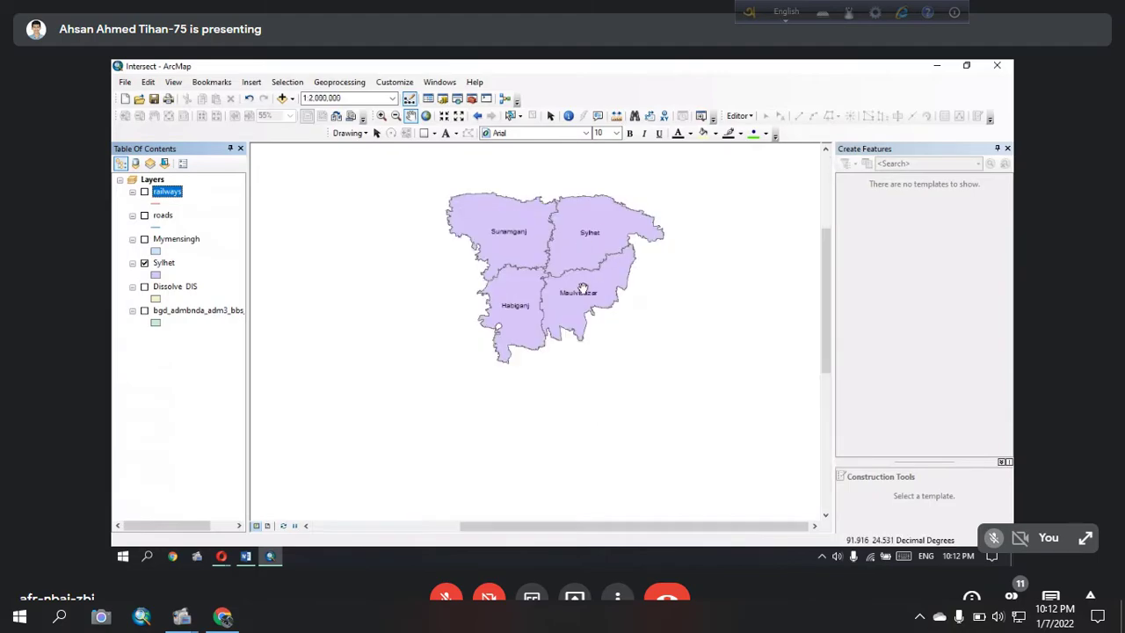
drag(644, 265, 675, 313)
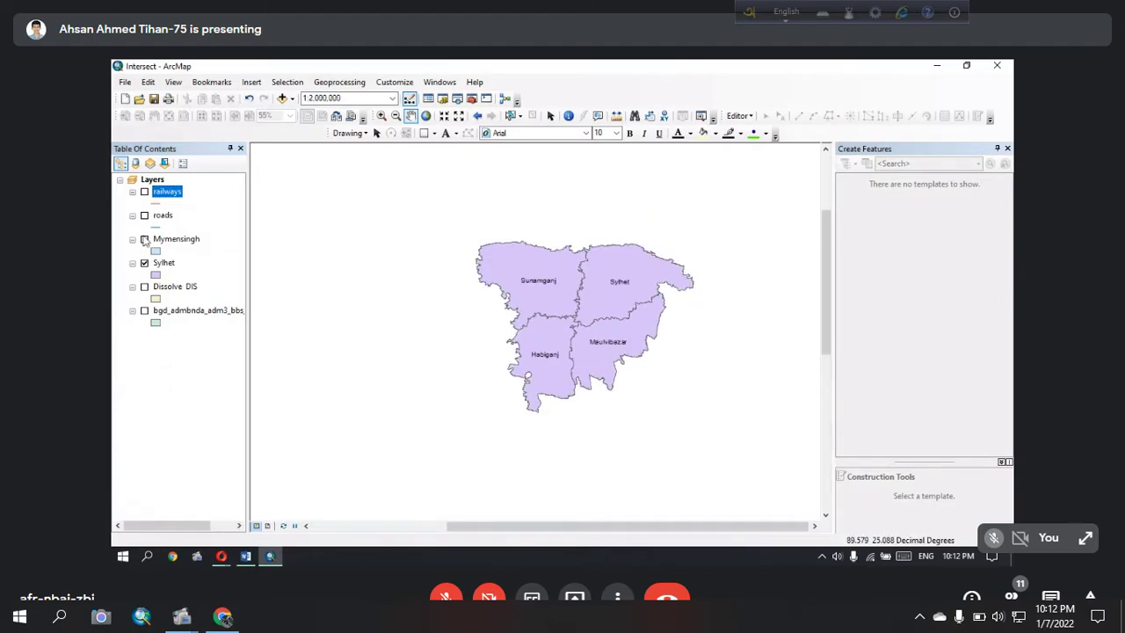
click(145, 191)
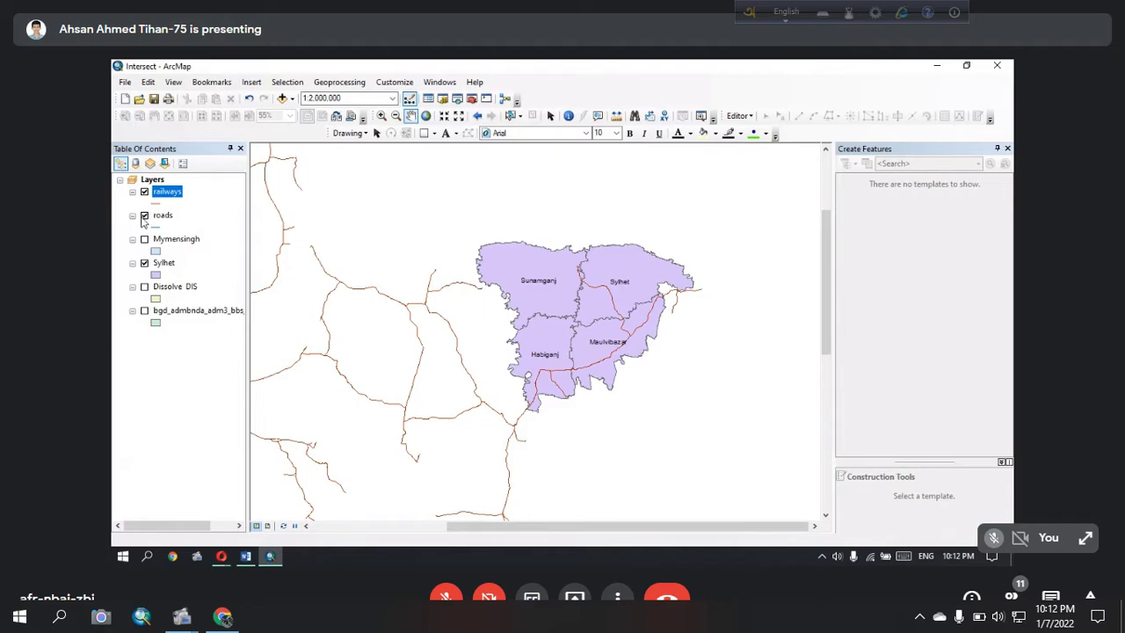
click(425, 115)
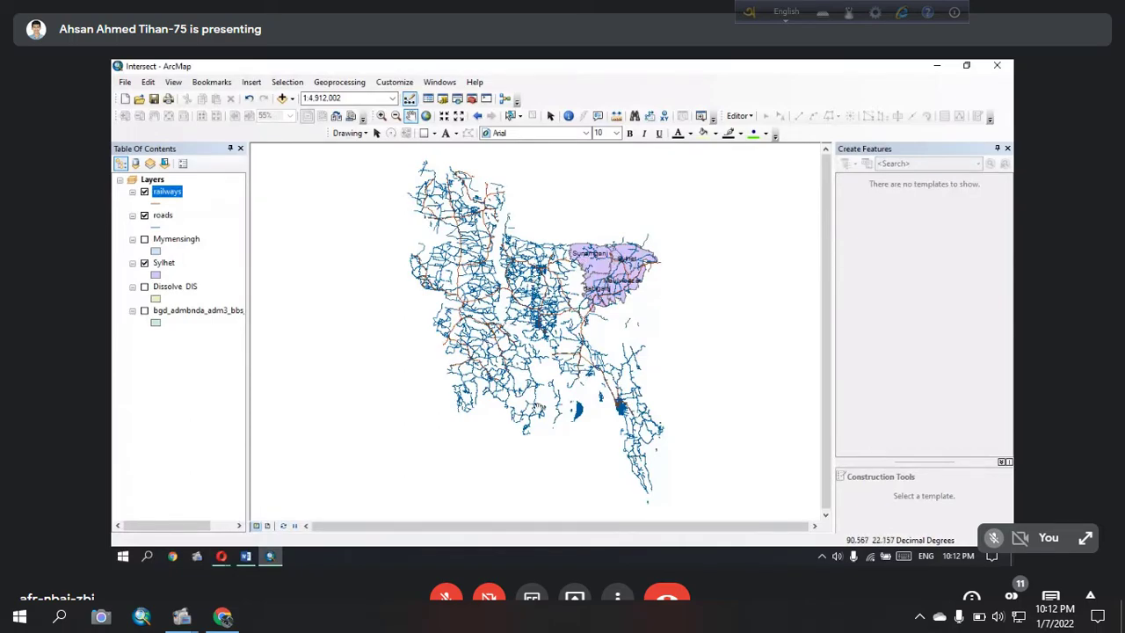
scroll(624, 261, up, 1)
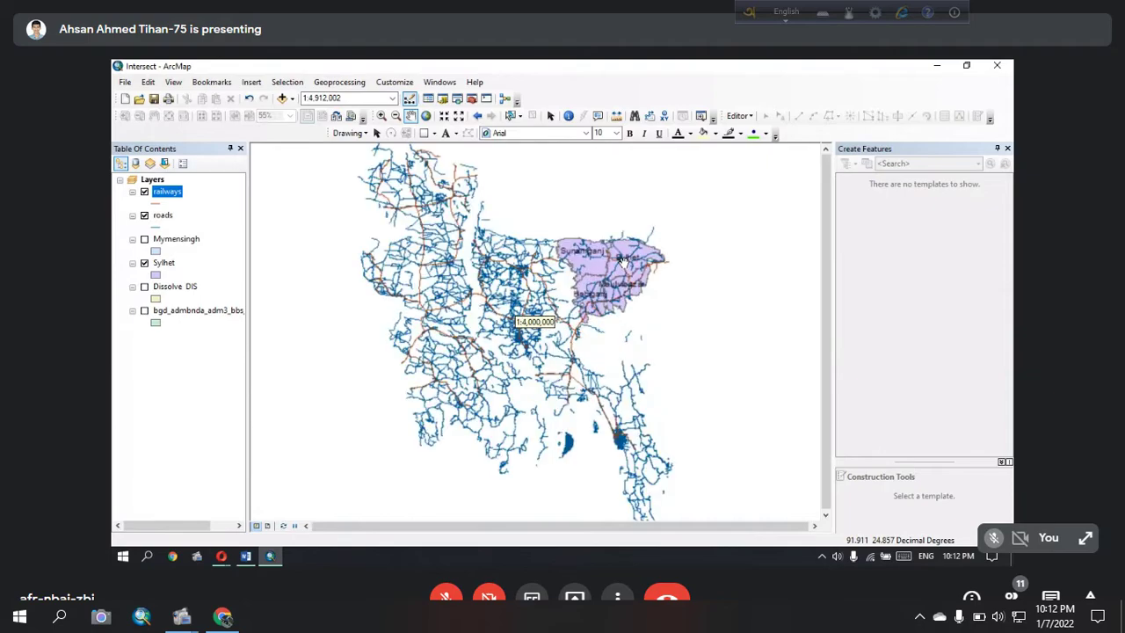
scroll(624, 261, up, 2)
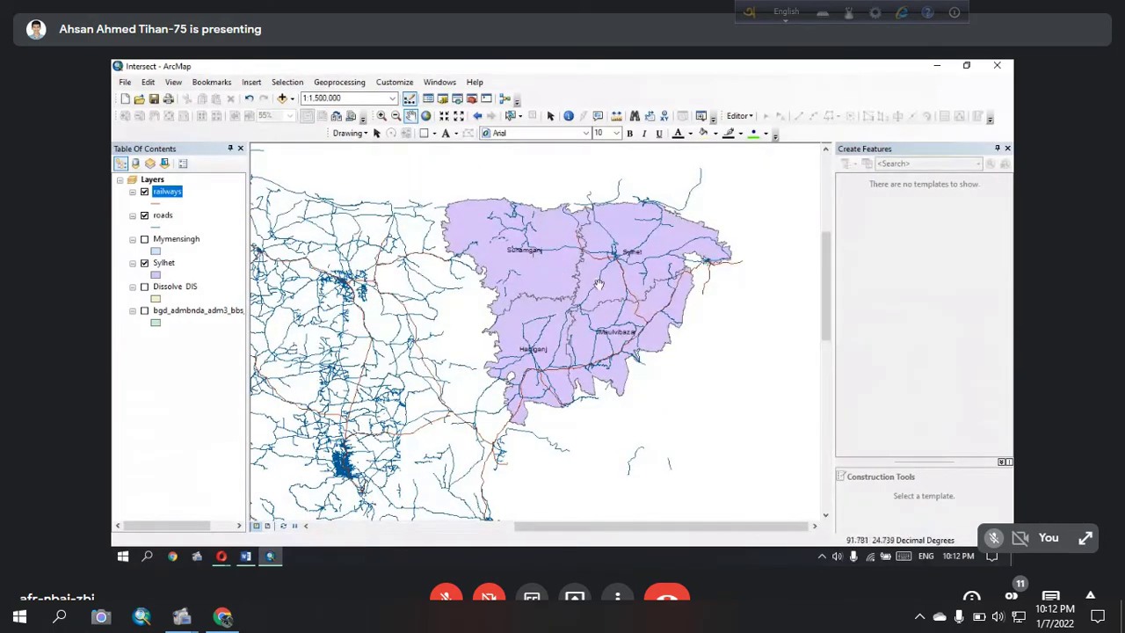
scroll(542, 307, down, 2)
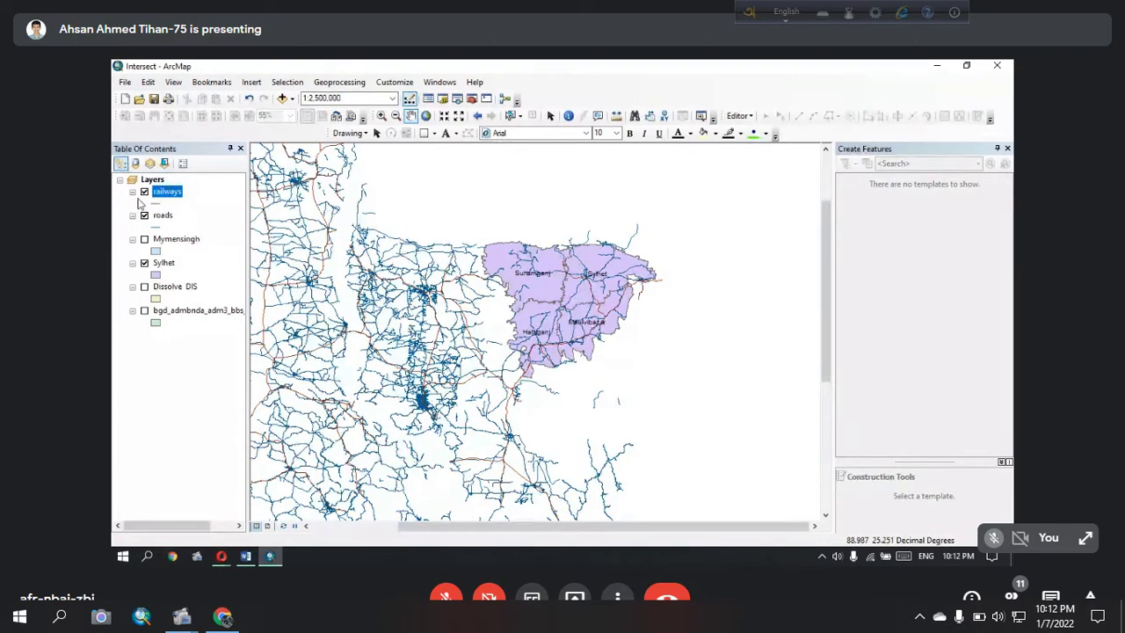
click(344, 85)
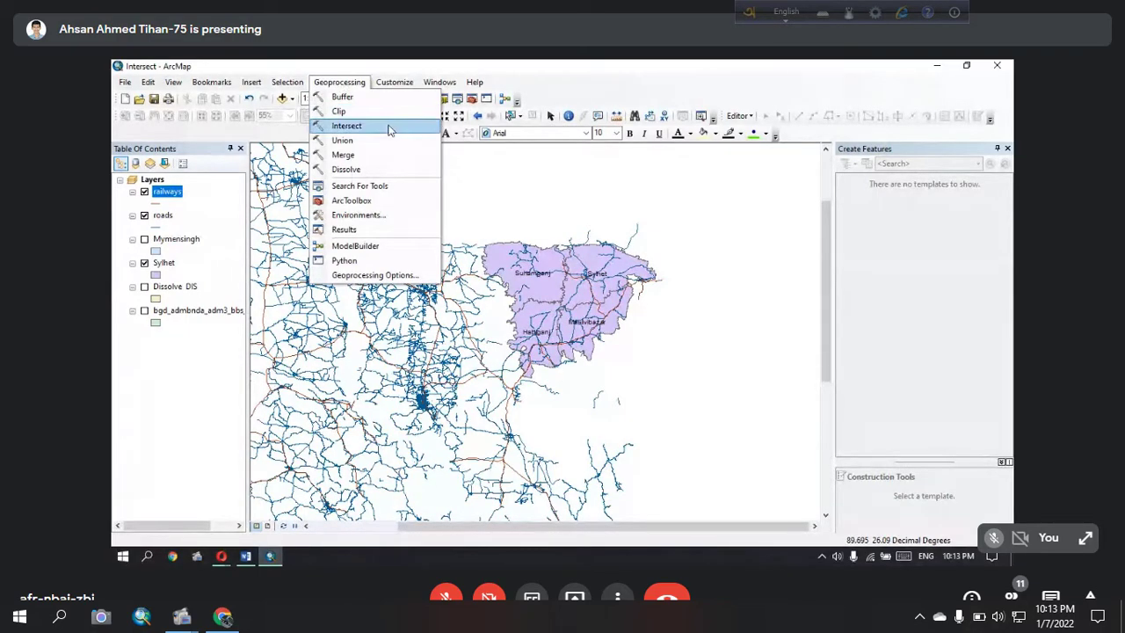
click(347, 126)
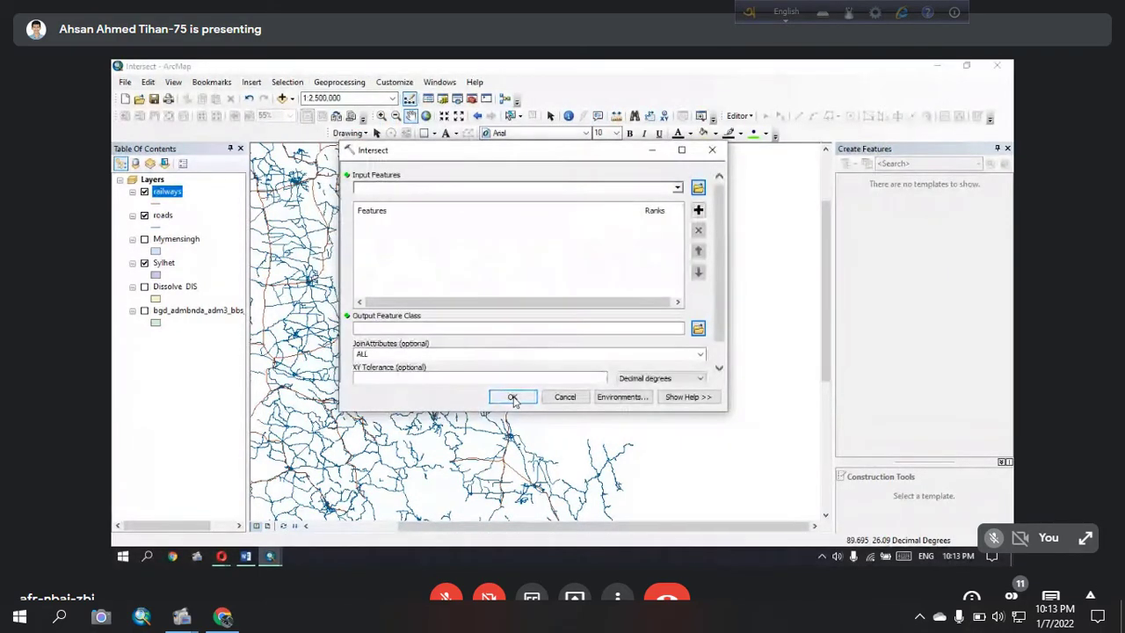
drag(547, 160, 633, 163)
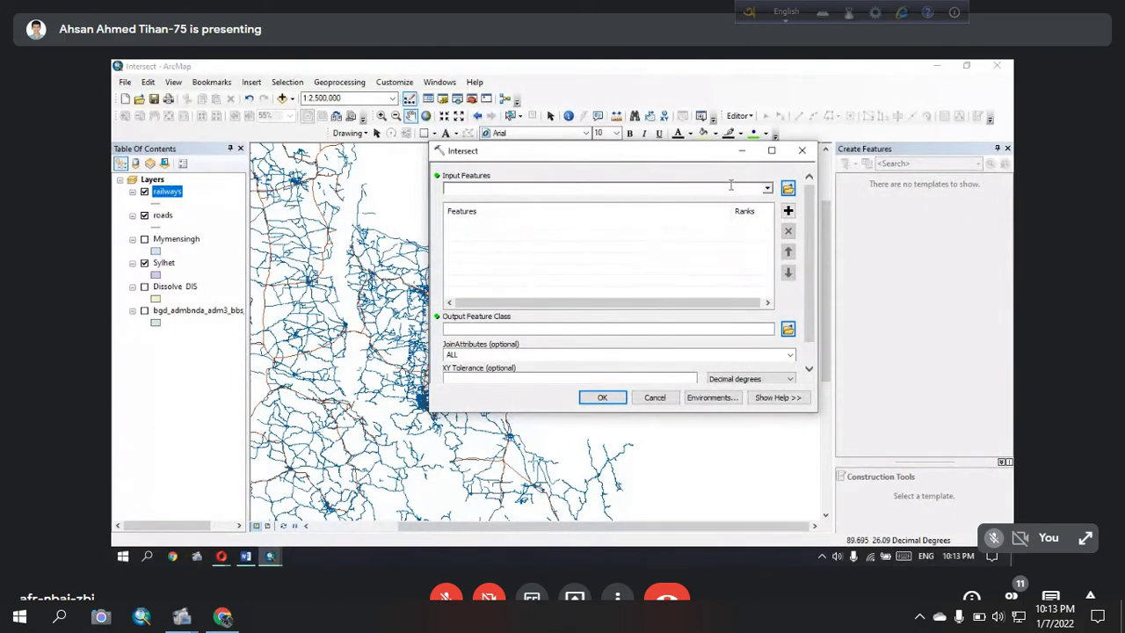
click(767, 189)
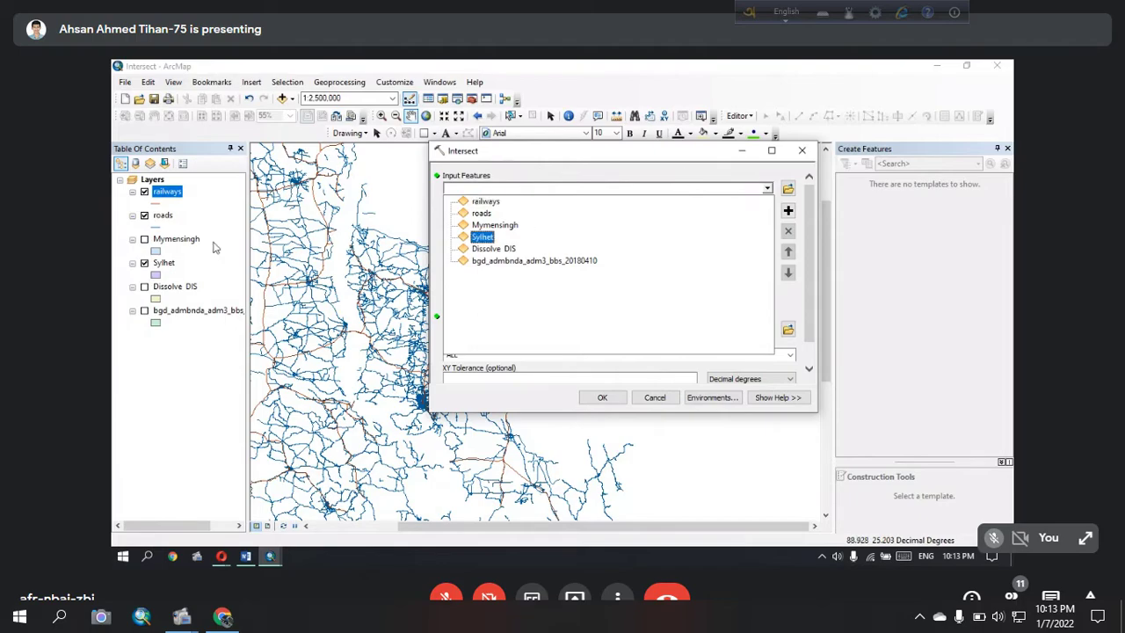
click(802, 150)
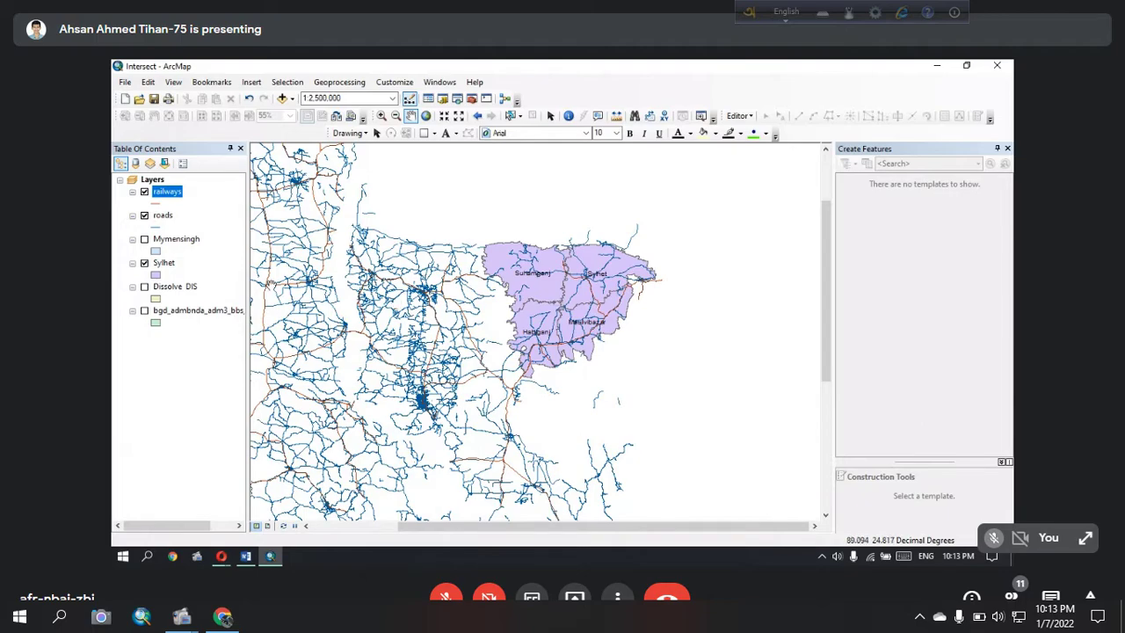
click(144, 287)
Step: Start the Intersect geoprocessing tool with railways and Sylhet as the input features
click(353, 83)
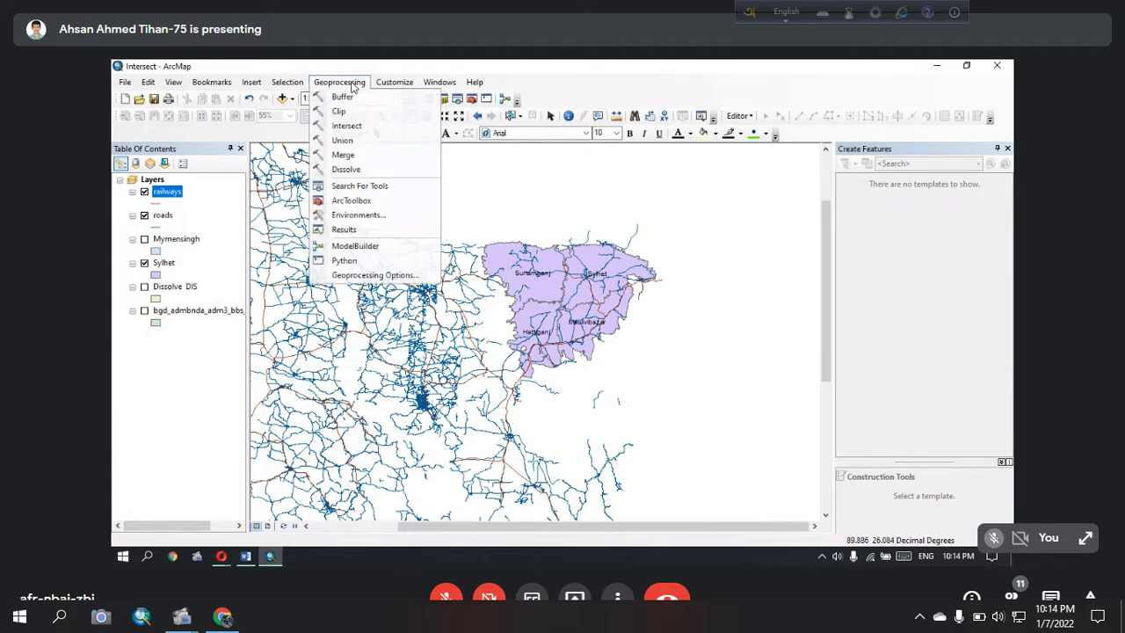
click(379, 128)
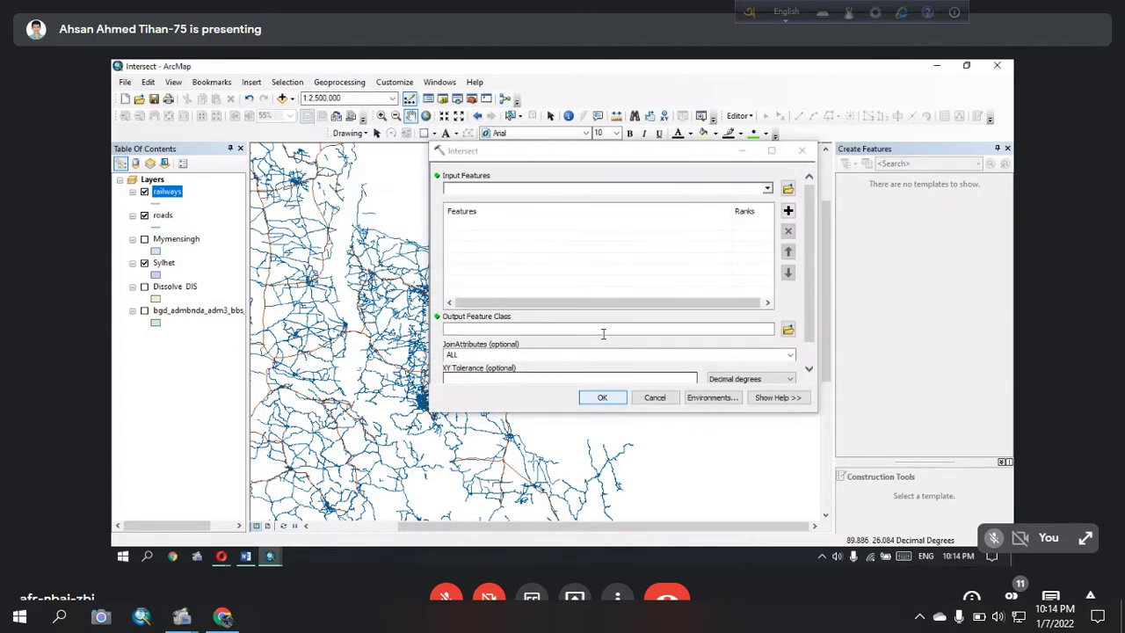
click(768, 191)
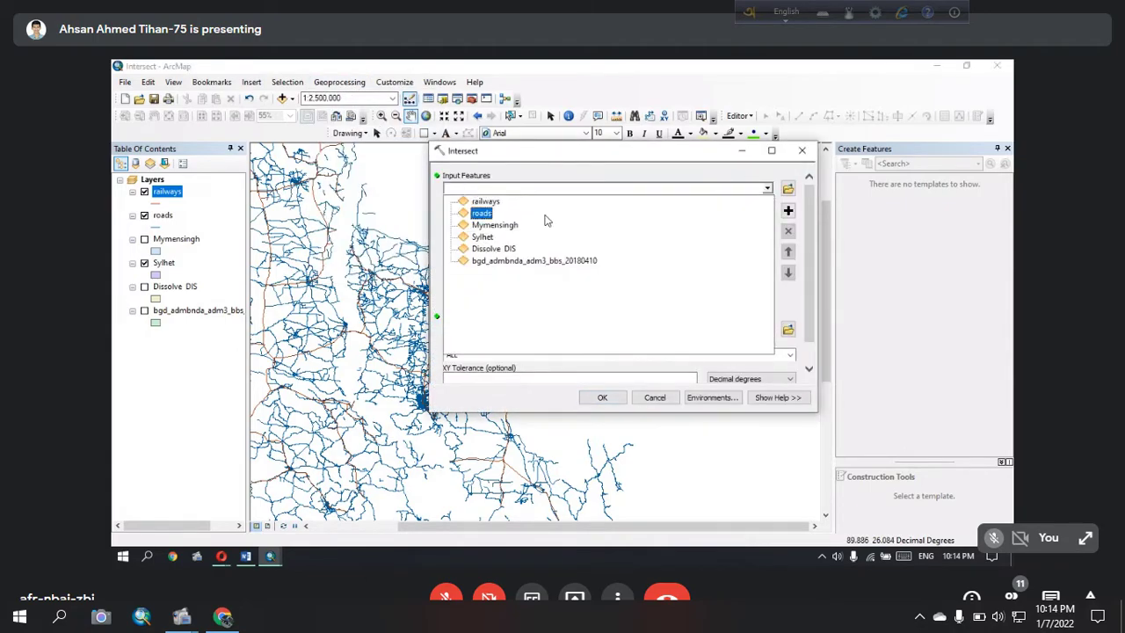
click(490, 201)
click(767, 188)
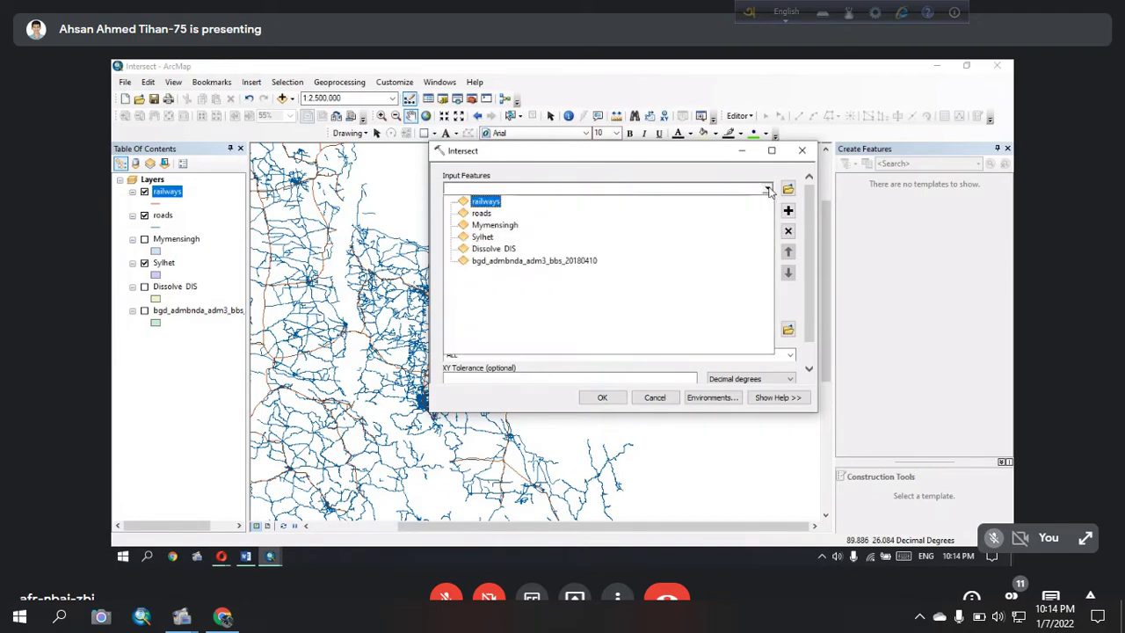
click(621, 241)
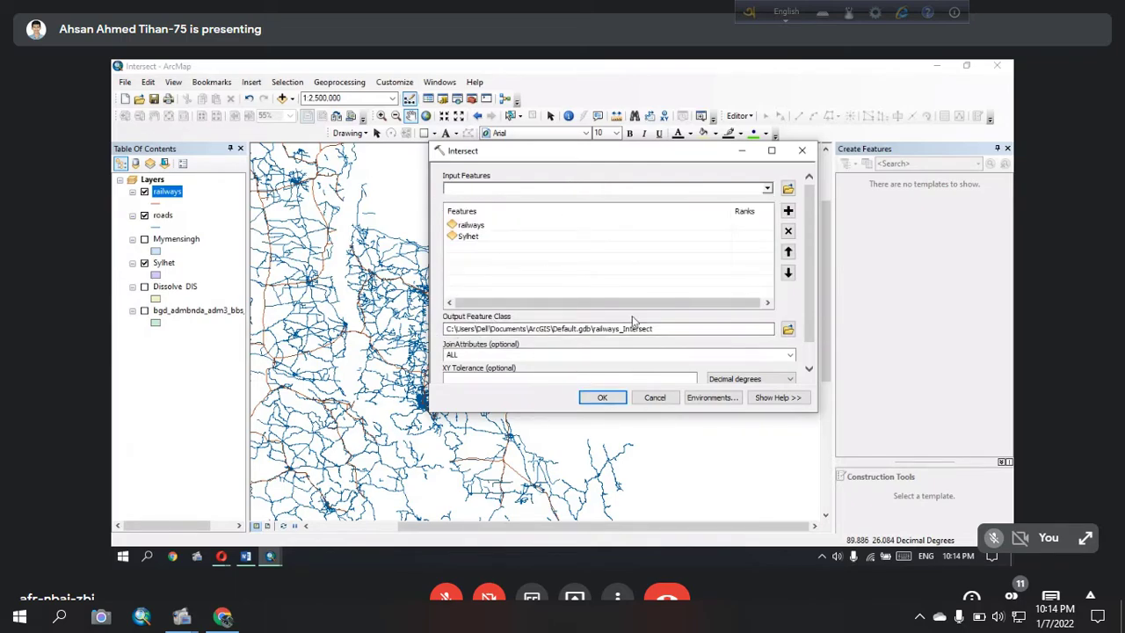
Step: Save the intersect output in the Others folder as "intesect Road on Sylhet" and run the tool
click(788, 328)
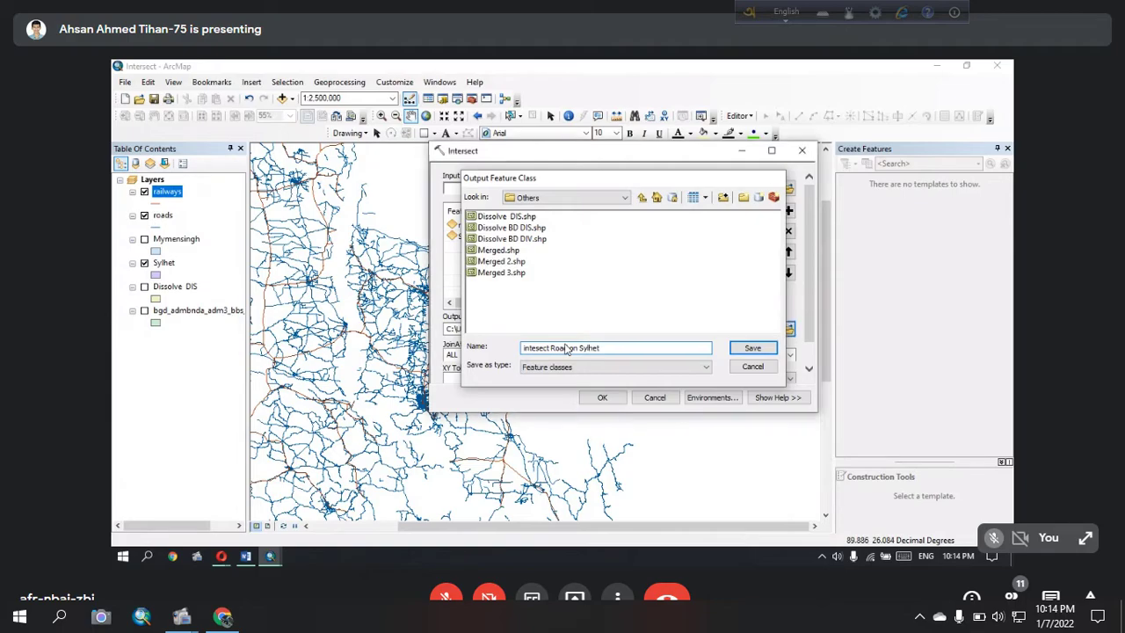
key(Return)
click(602, 397)
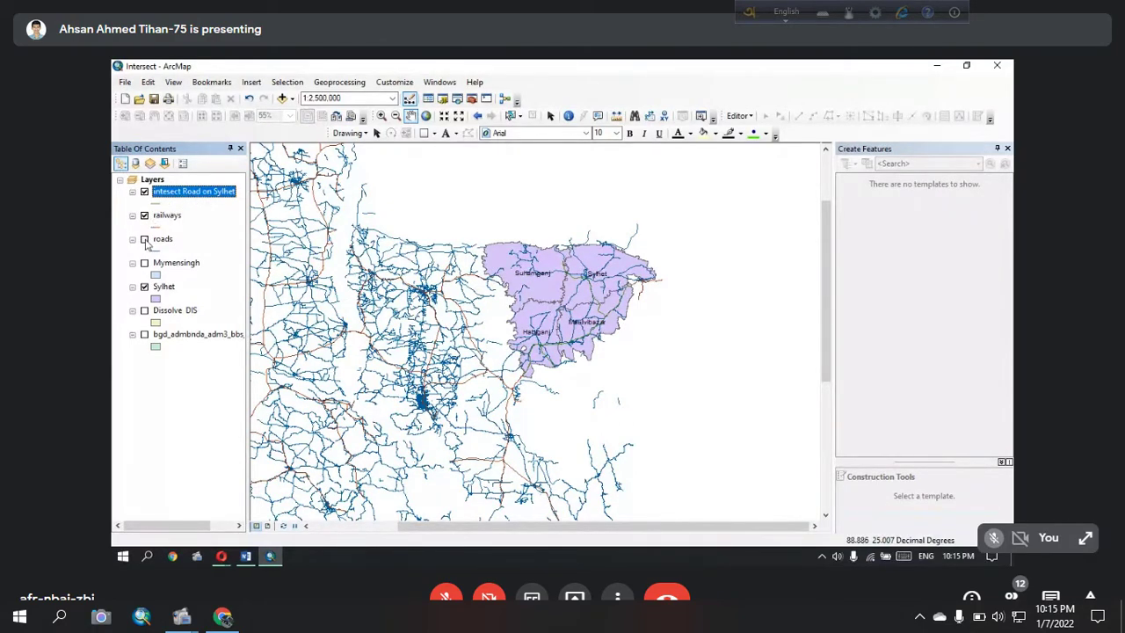
Step: Hide the roads and railways layers, leaving only the intersect result displayed over the Sylhet layer
click(145, 239)
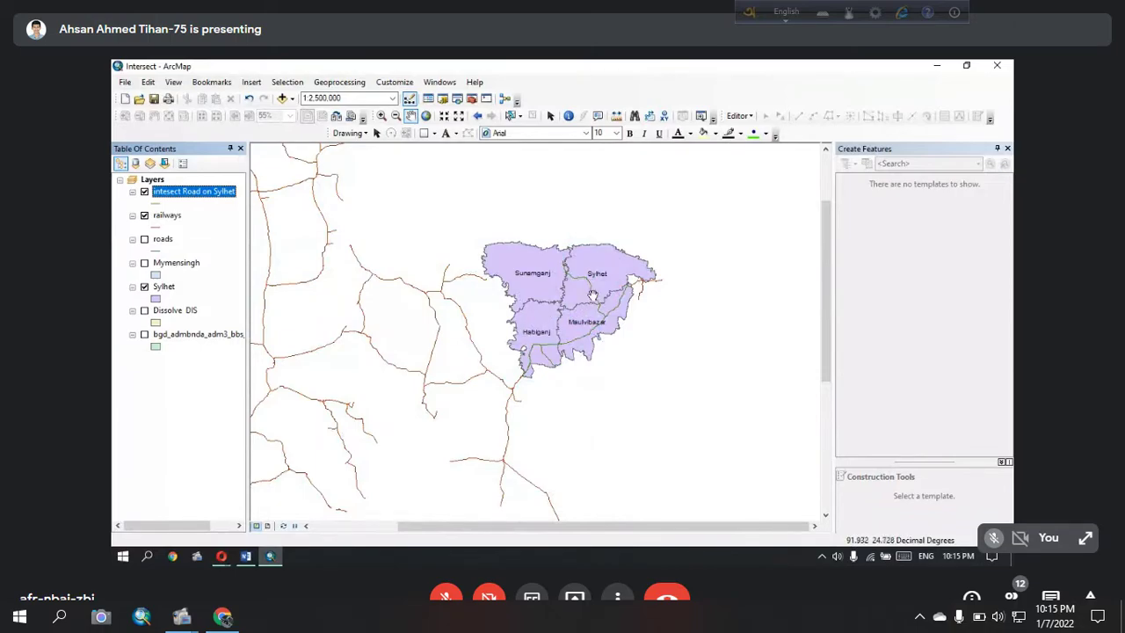
scroll(594, 295, up, 1)
scroll(593, 294, down, 2)
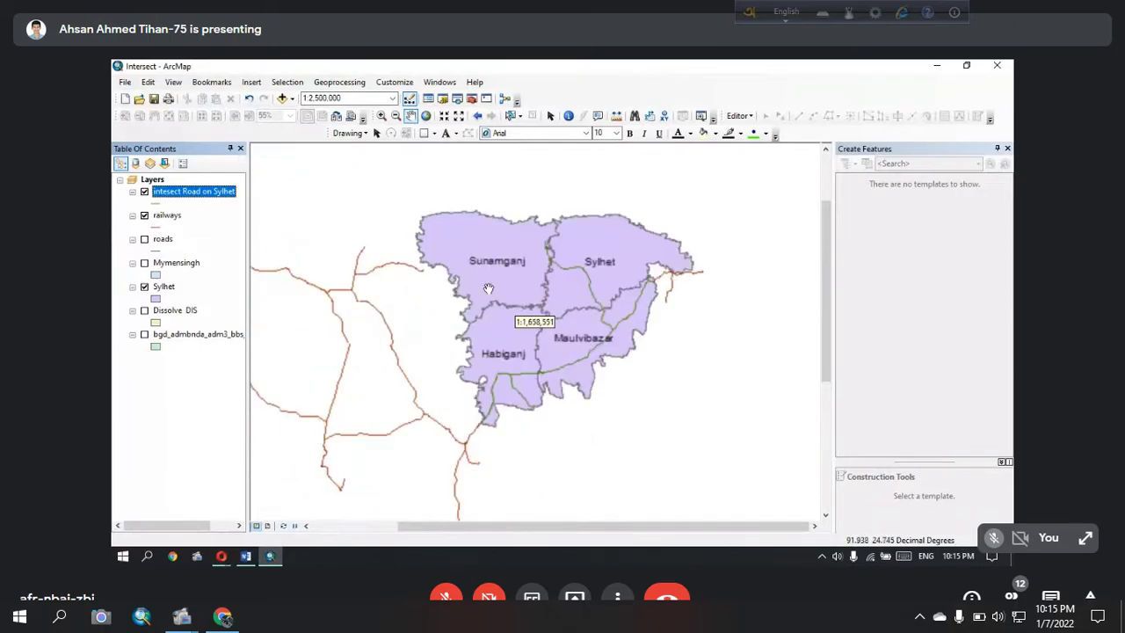
click(144, 216)
scroll(541, 304, down, 2)
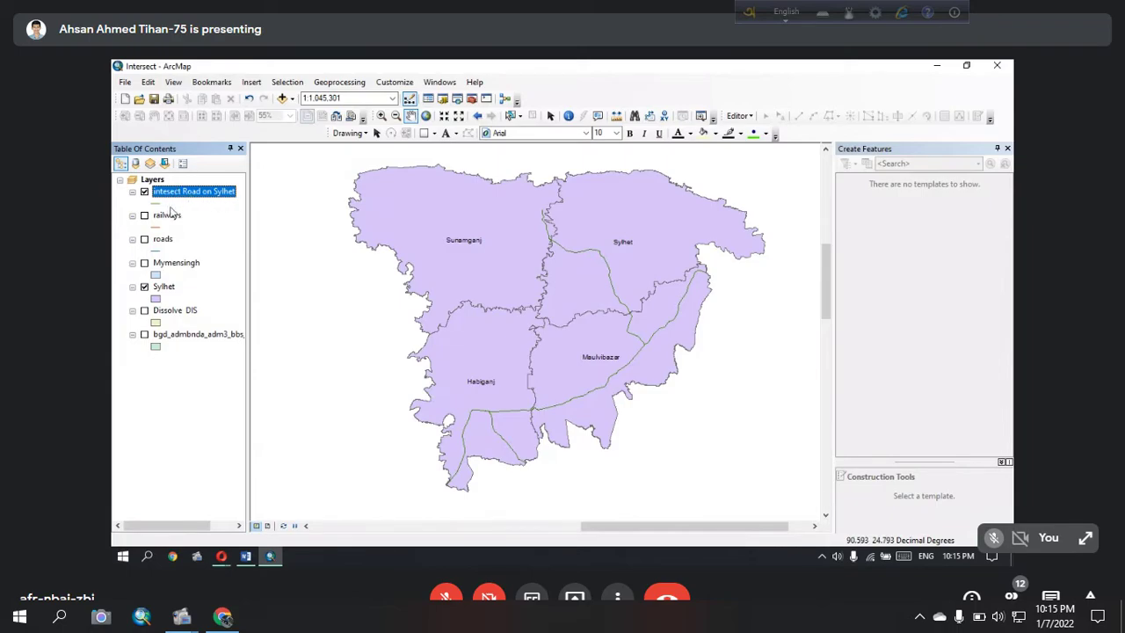
Step: Rename the intersect result layer as "intesect Road"
click(236, 191)
key(BackSpace)
key(BackSpace)
key(BackSpace)
key(BackSpace)
key(BackSpace)
key(BackSpace)
key(BackSpace)
key(BackSpace)
key(BackSpace)
key(BackSpace)
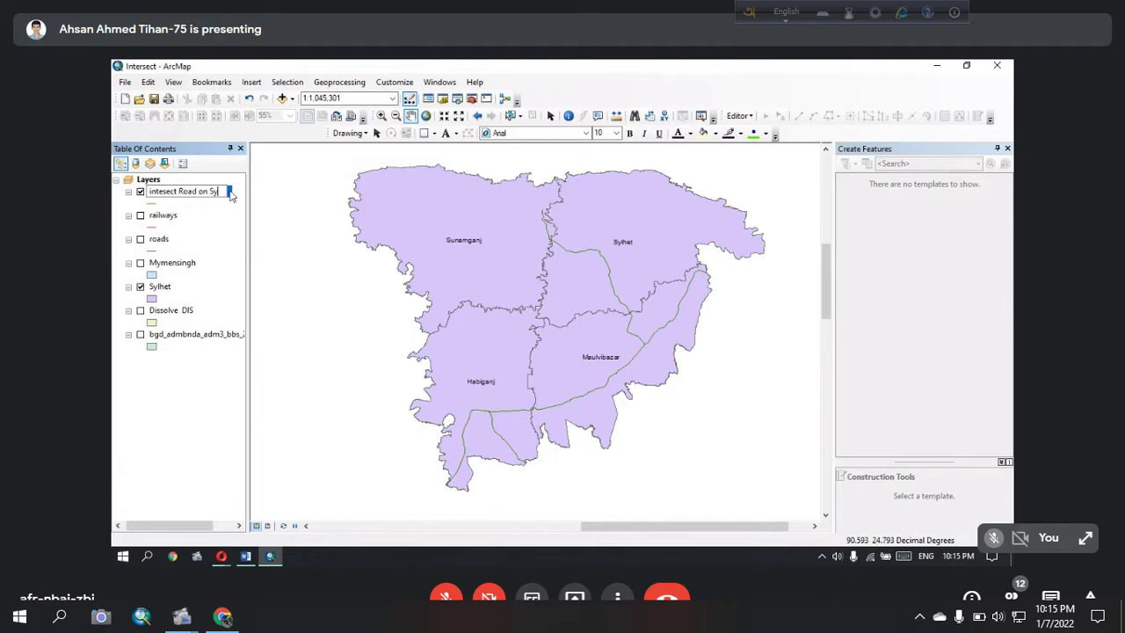
key(Return)
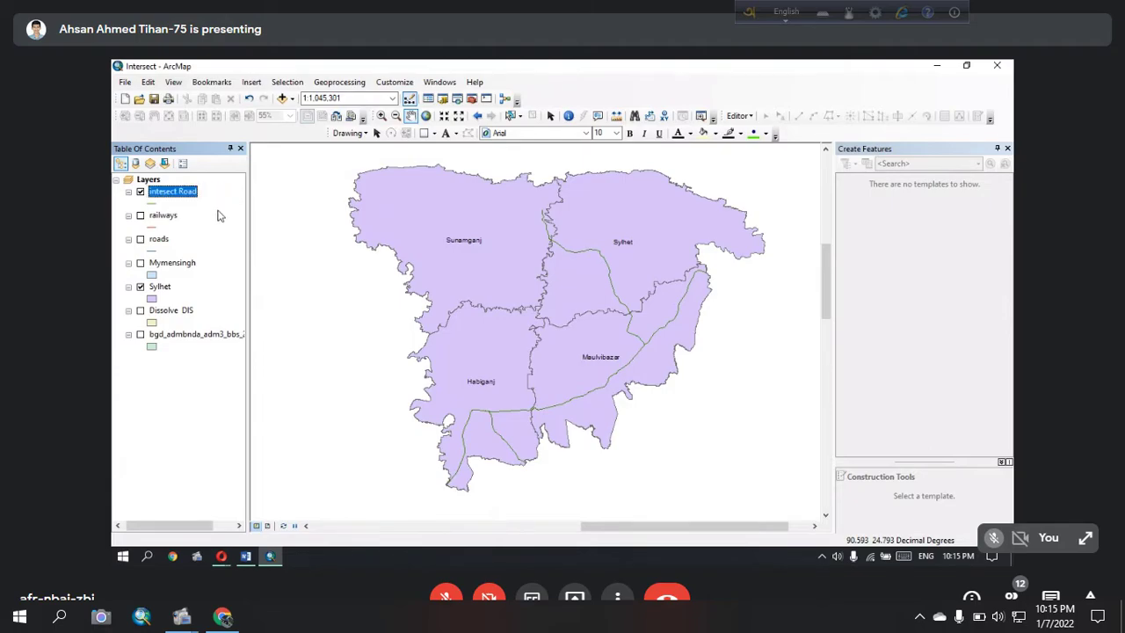
Step: Display the railways layer again and show the map at its full extent
click(140, 216)
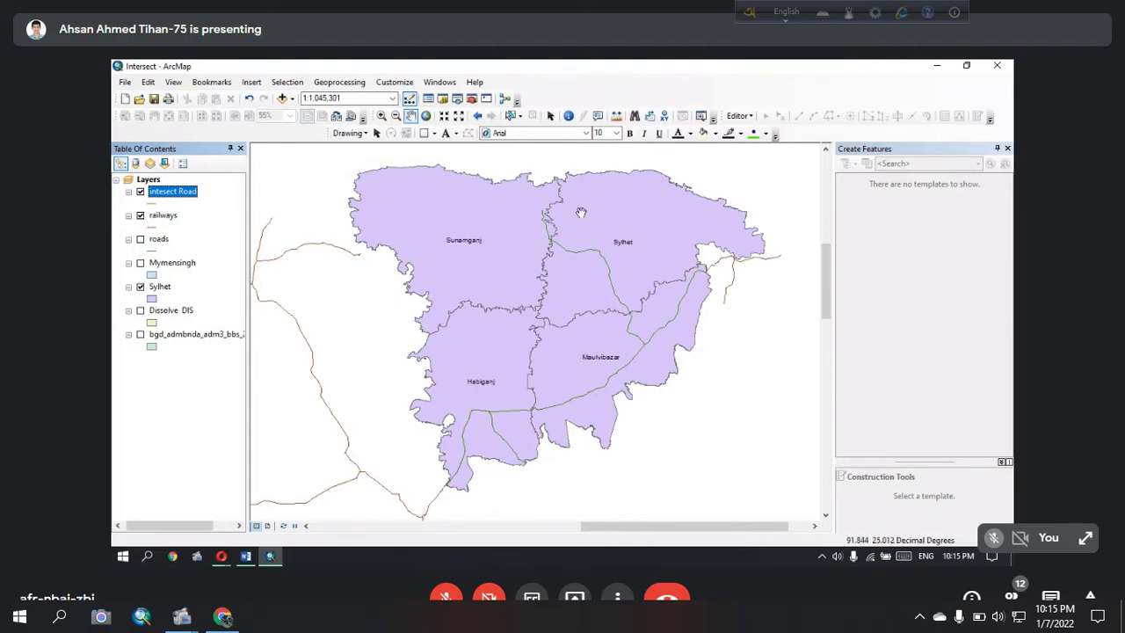
click(426, 116)
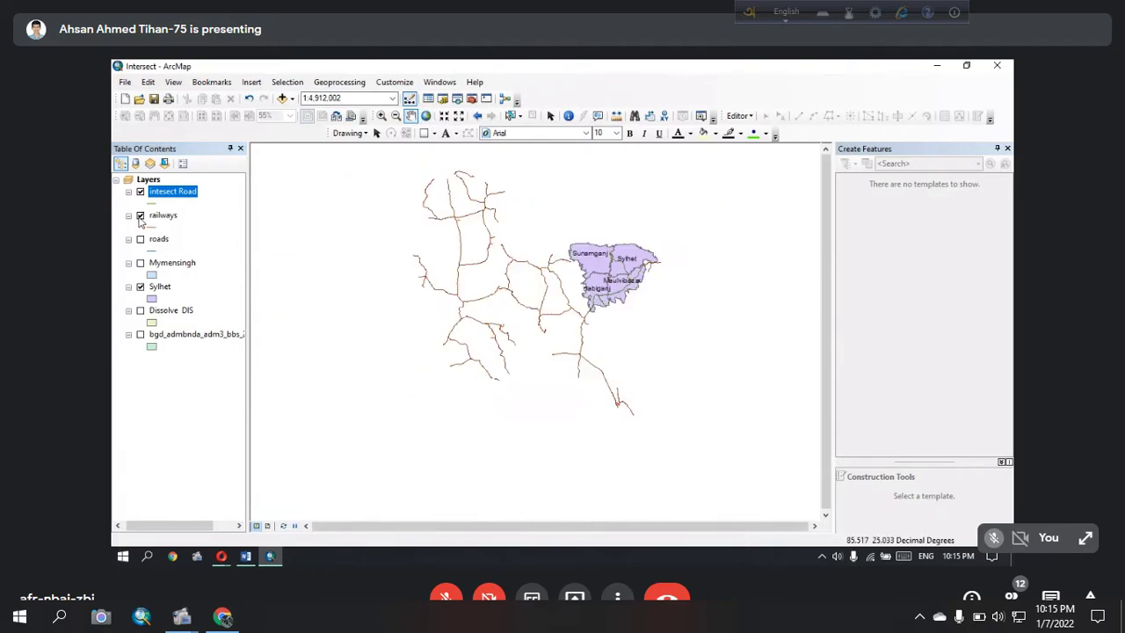
click(340, 82)
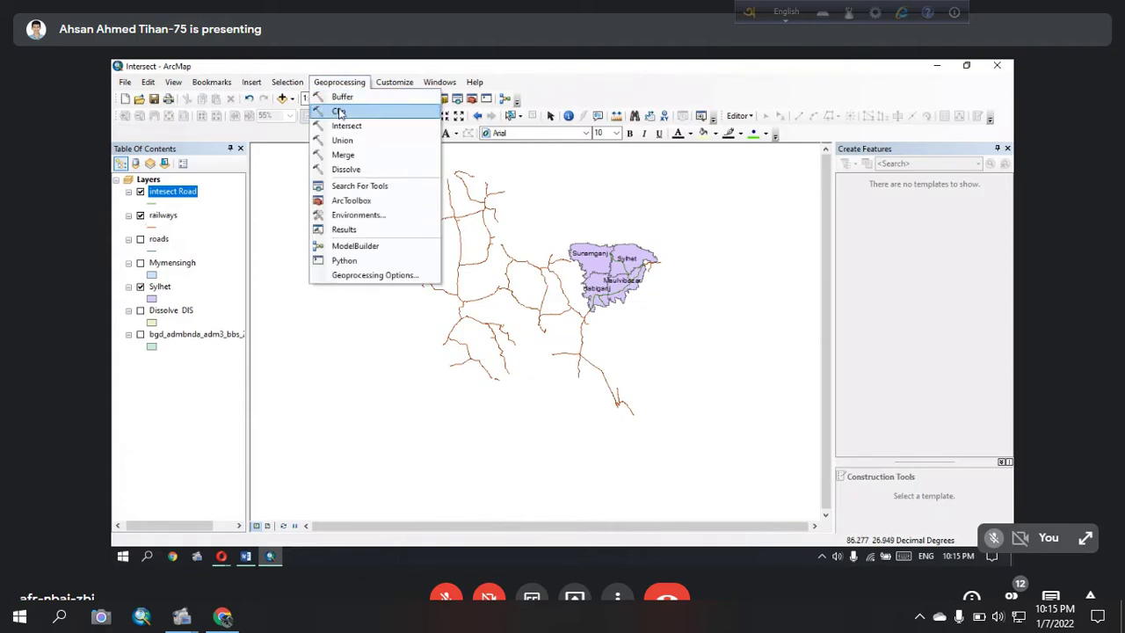
click(340, 111)
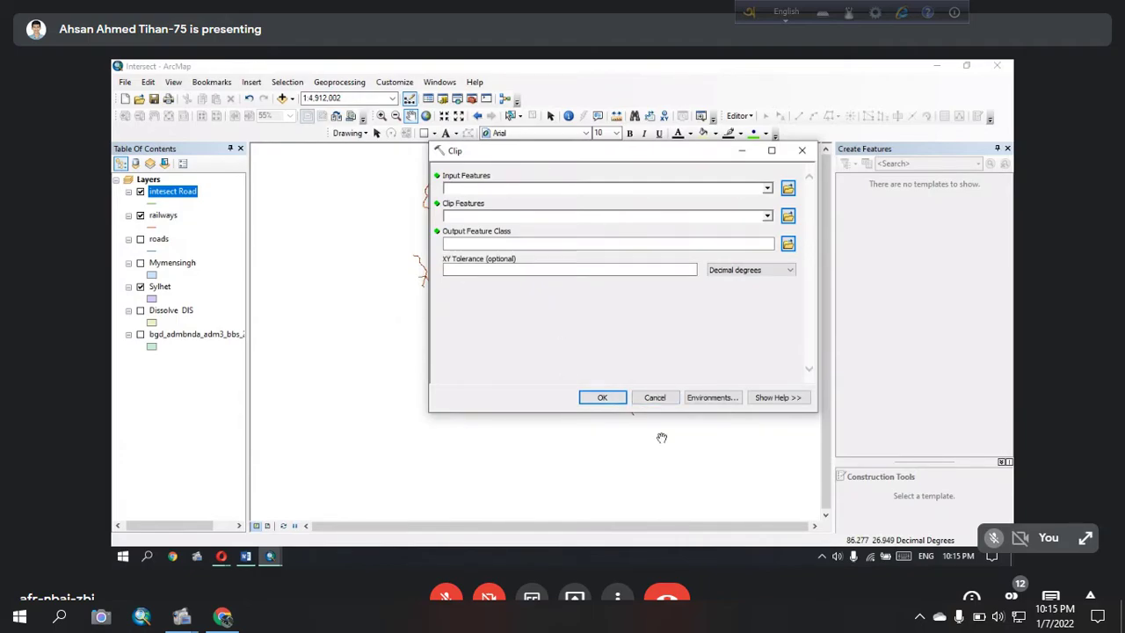
click(656, 400)
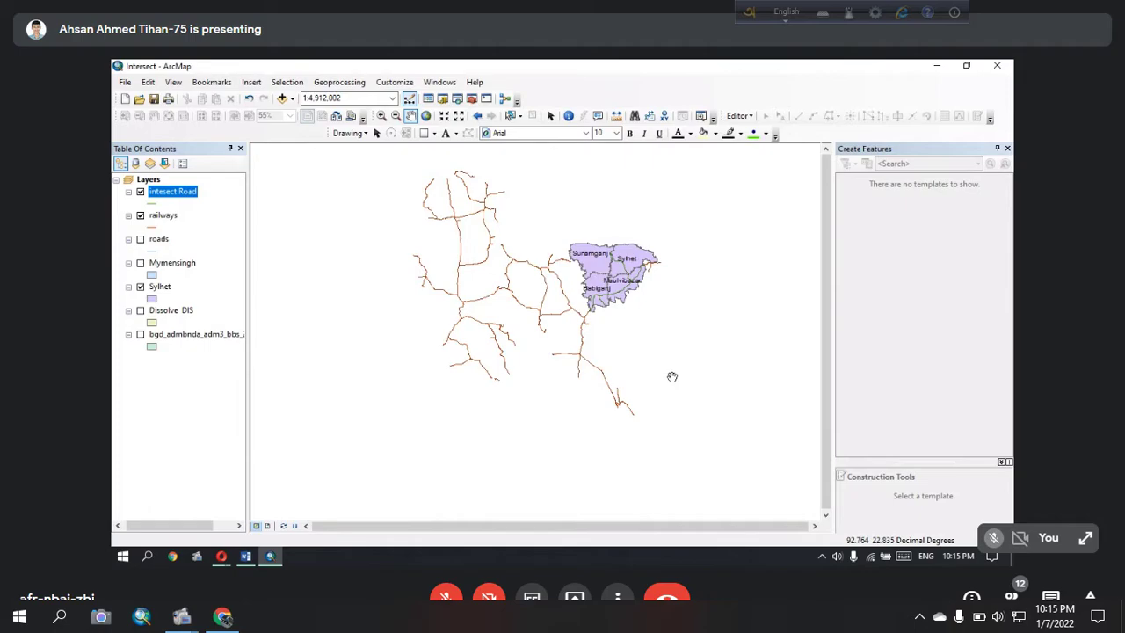
Step: Start the Clip geoprocessing tool
click(361, 83)
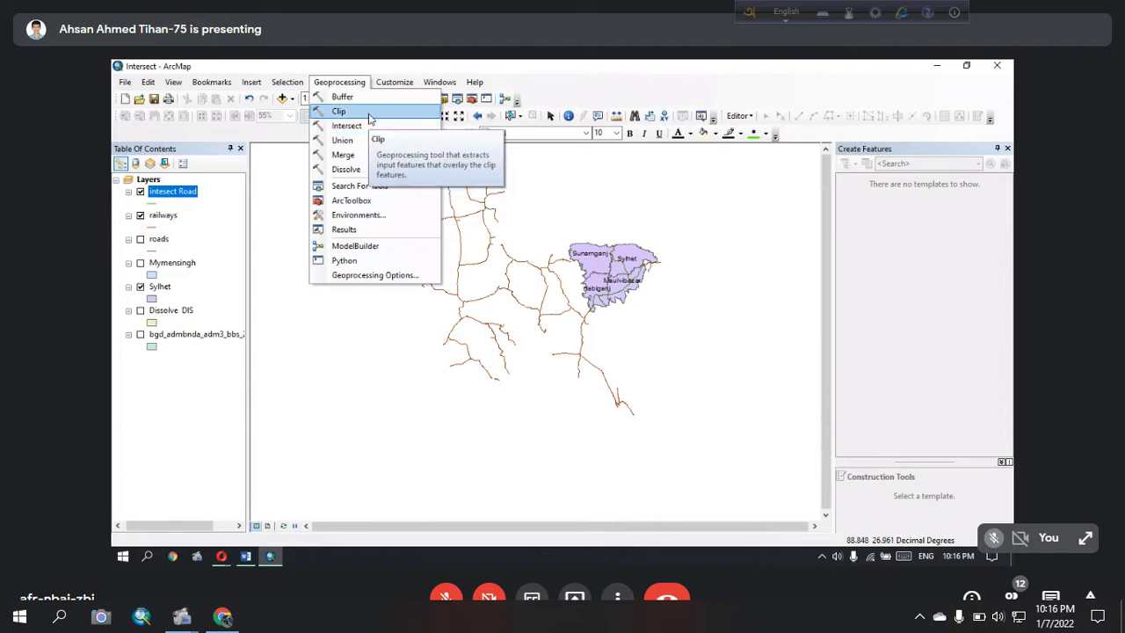
click(370, 117)
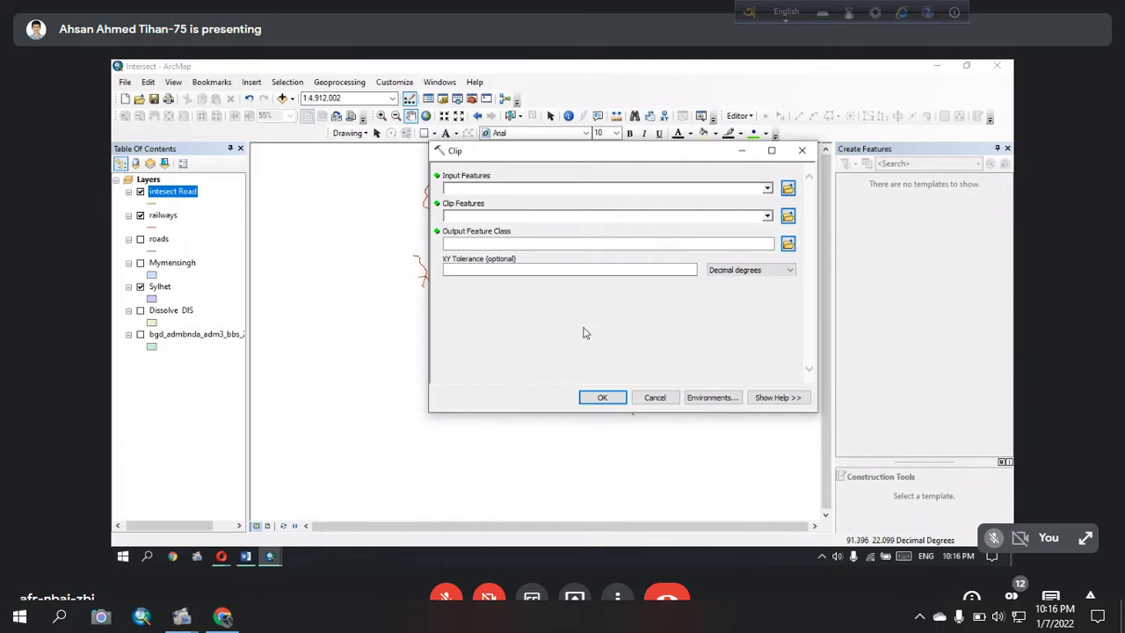
Step: Switch to the GIS Question document in Word, try deleting the bracketed tool name after question 6, undo the deletion and return to ArcMap
click(246, 556)
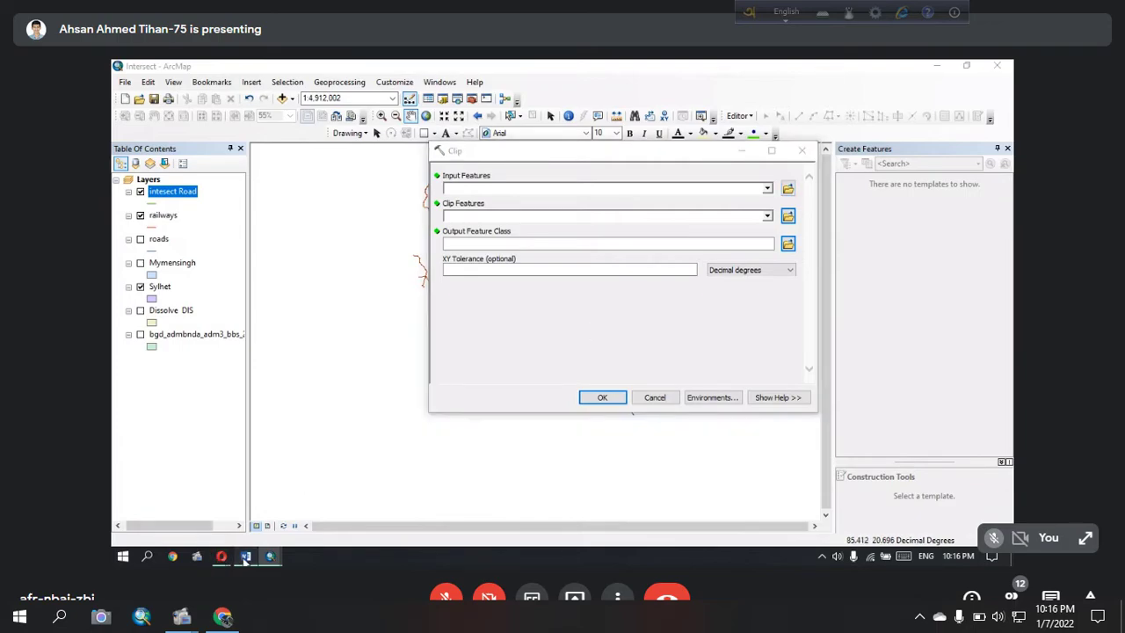
drag(592, 391, 683, 393)
click(683, 392)
drag(593, 391, 709, 396)
key(BackSpace)
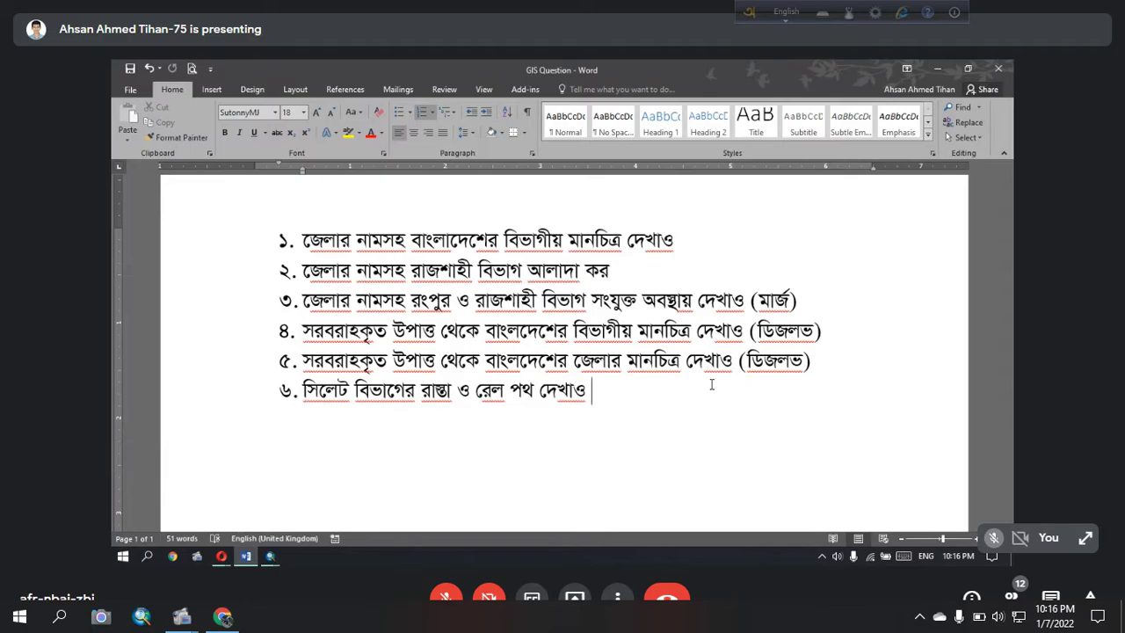
key(ctrl+z)
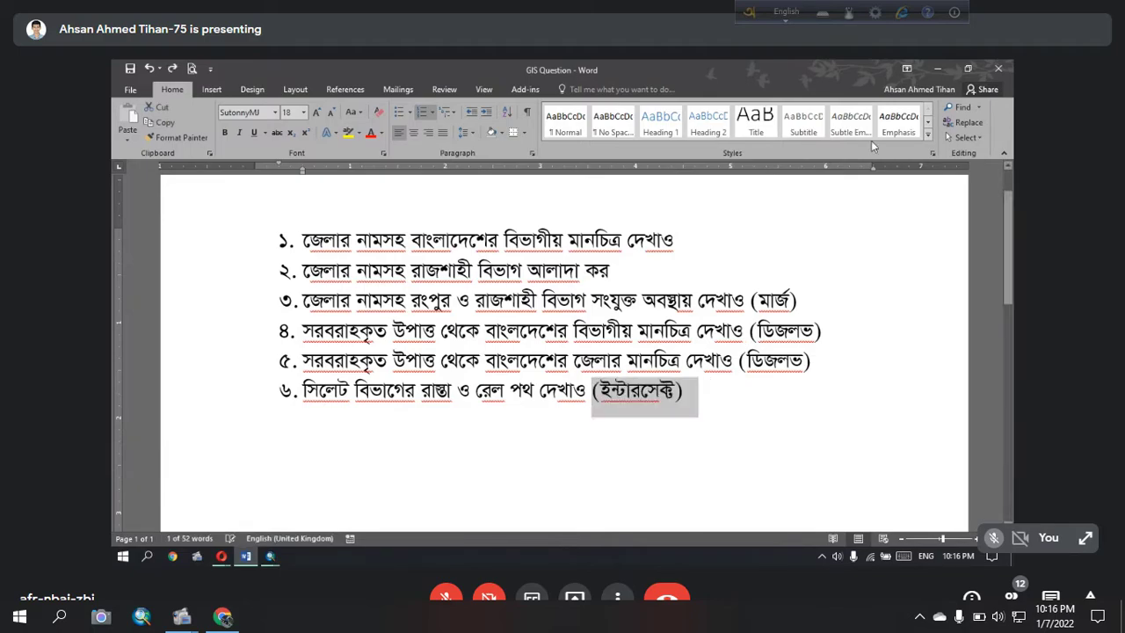
click(937, 67)
Step: Set railways as the input features and Sylhet as the clip features of the Clip tool
drag(585, 157, 550, 198)
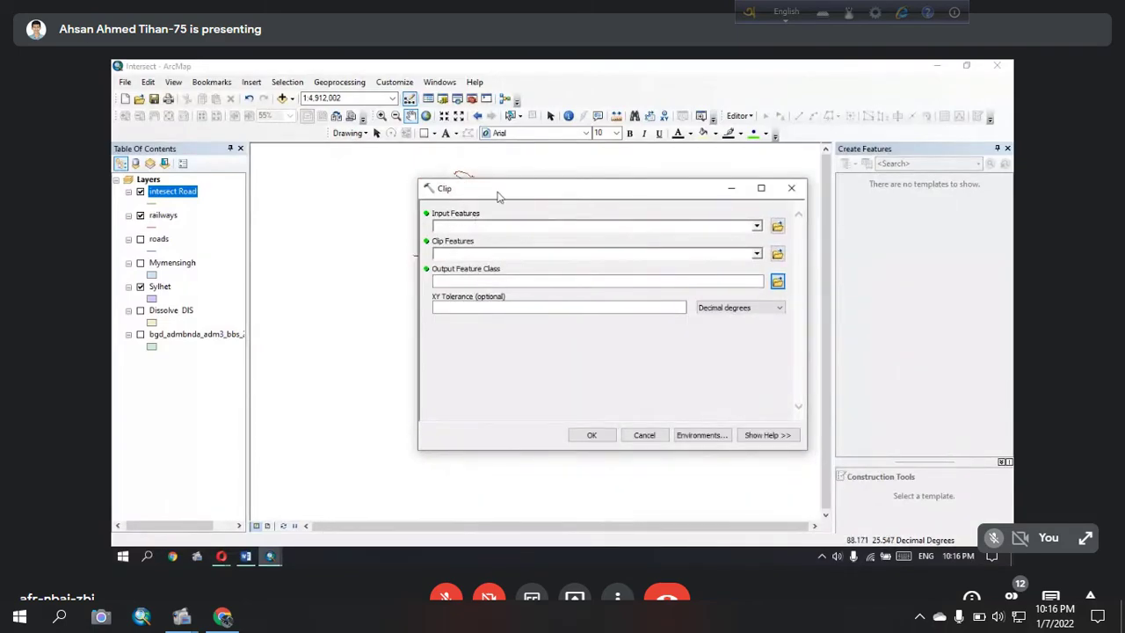
click(757, 225)
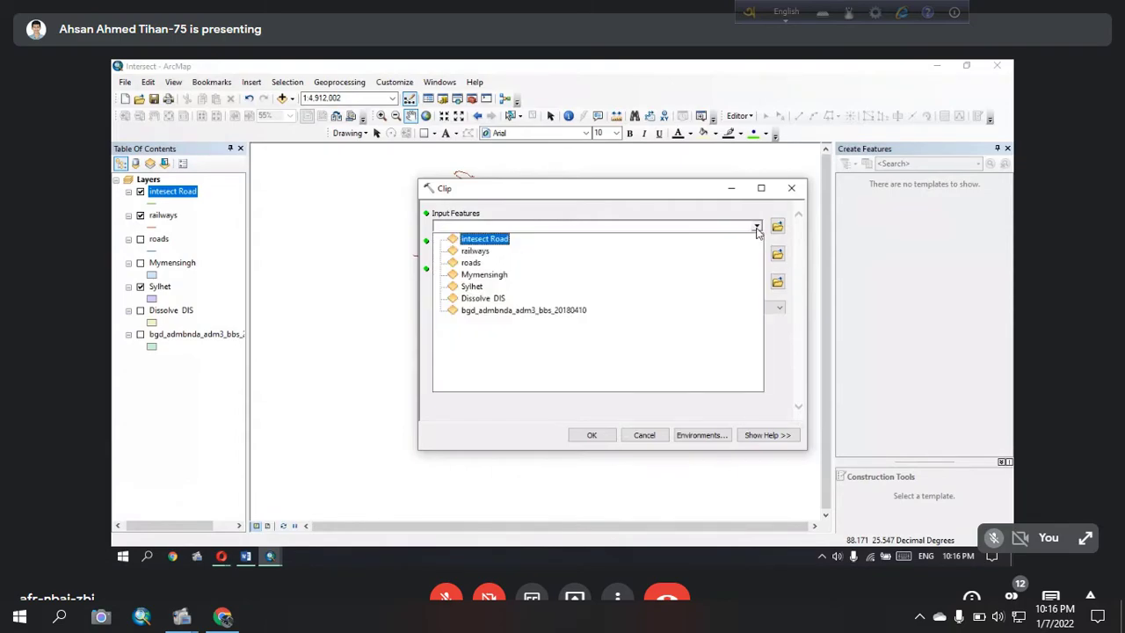
click(707, 203)
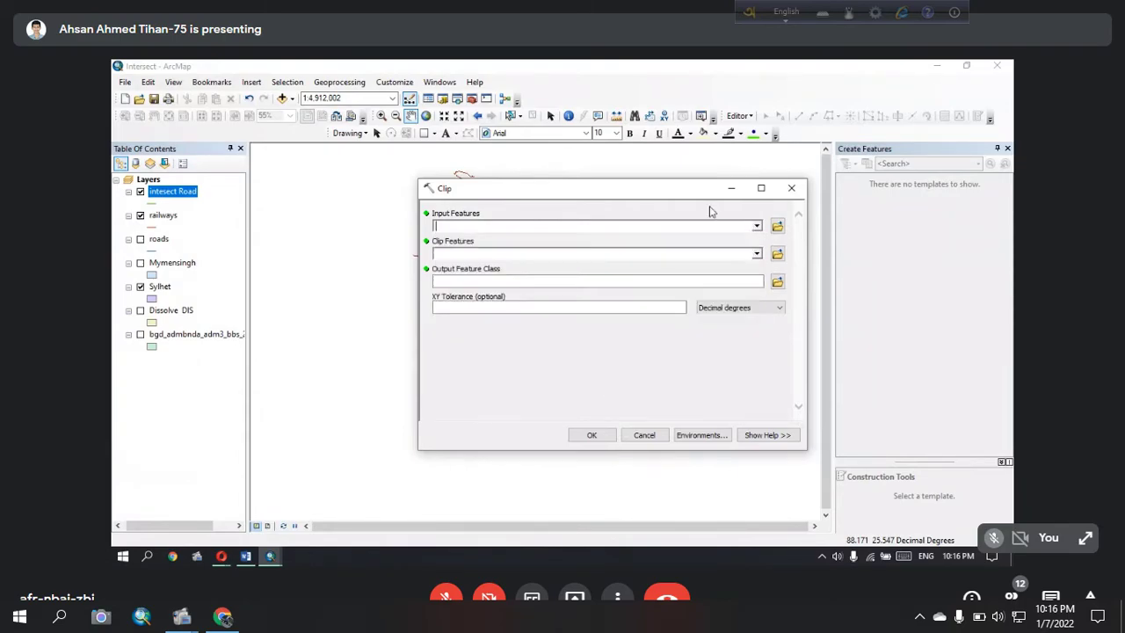
click(756, 227)
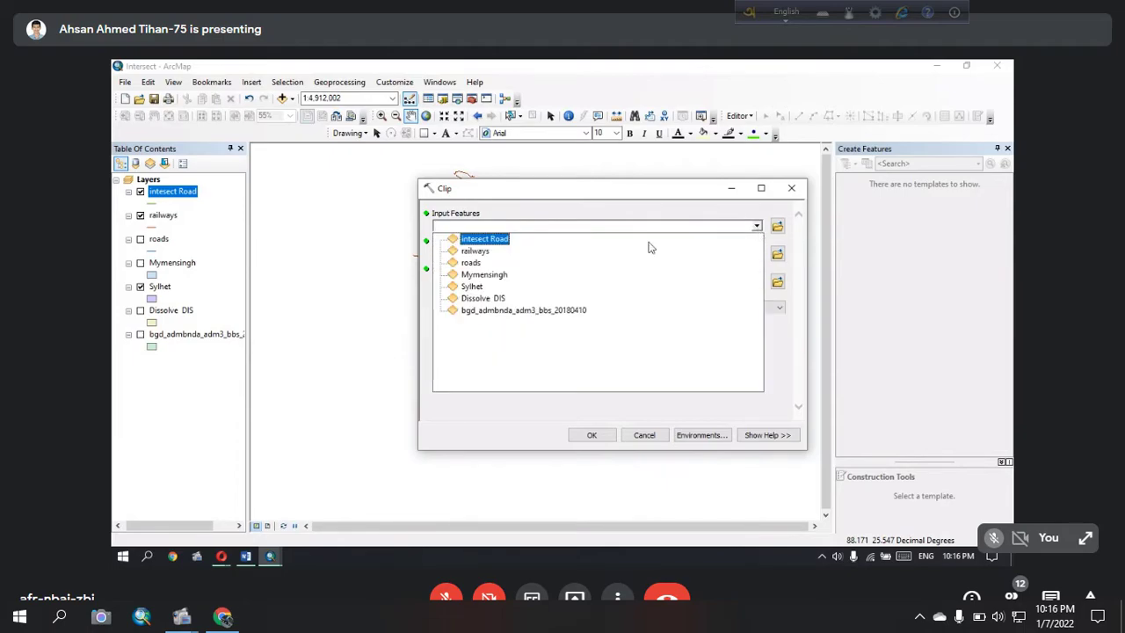
click(477, 251)
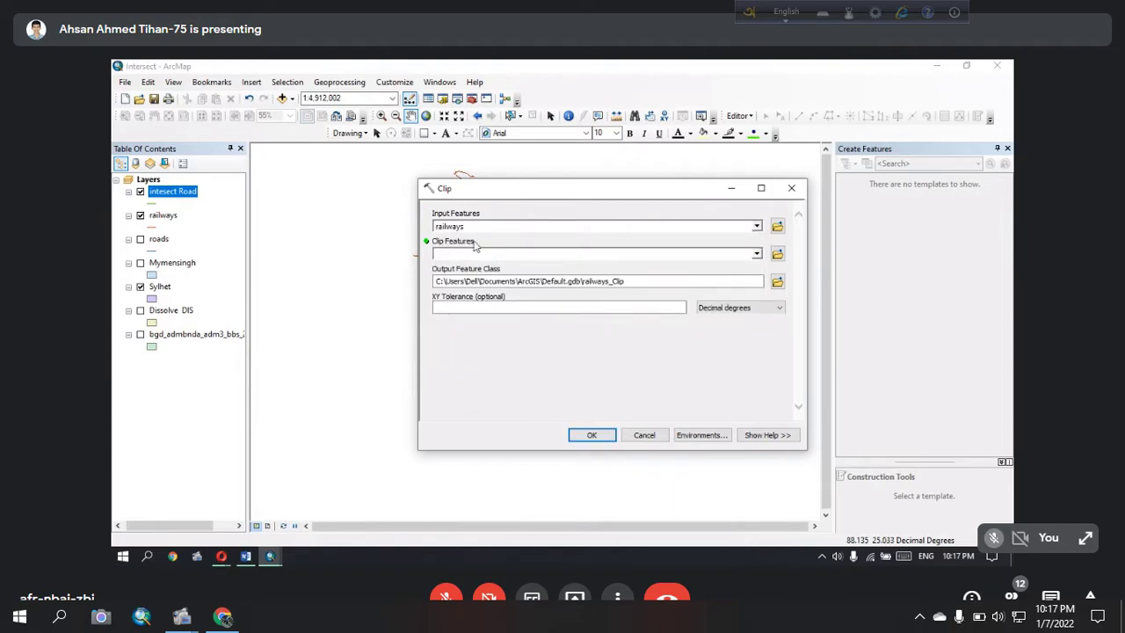
click(756, 254)
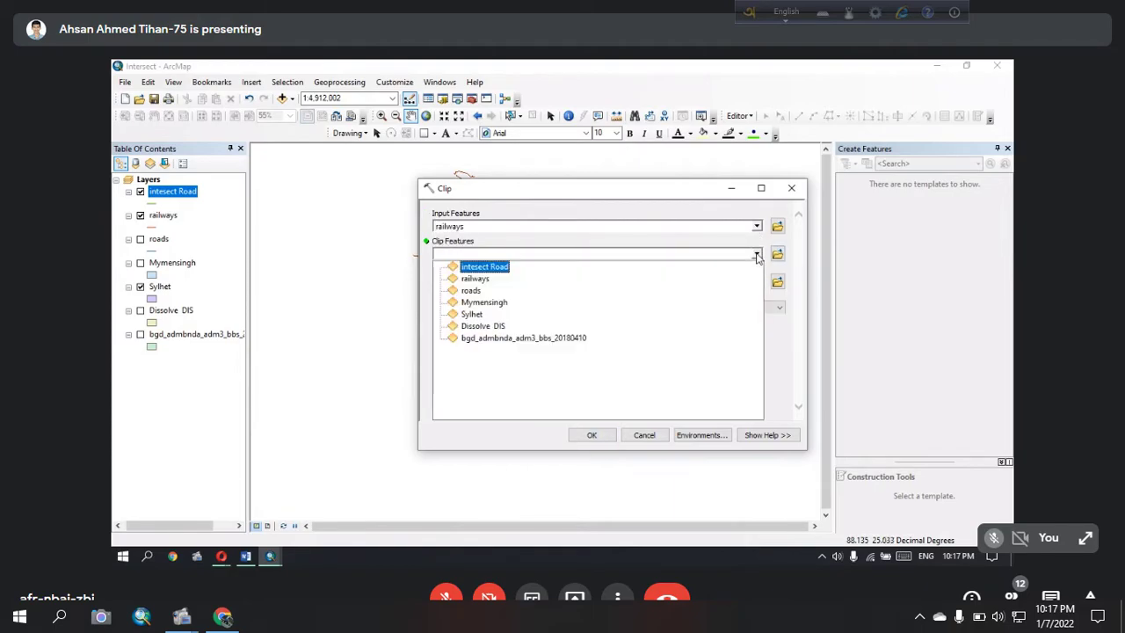
click(585, 313)
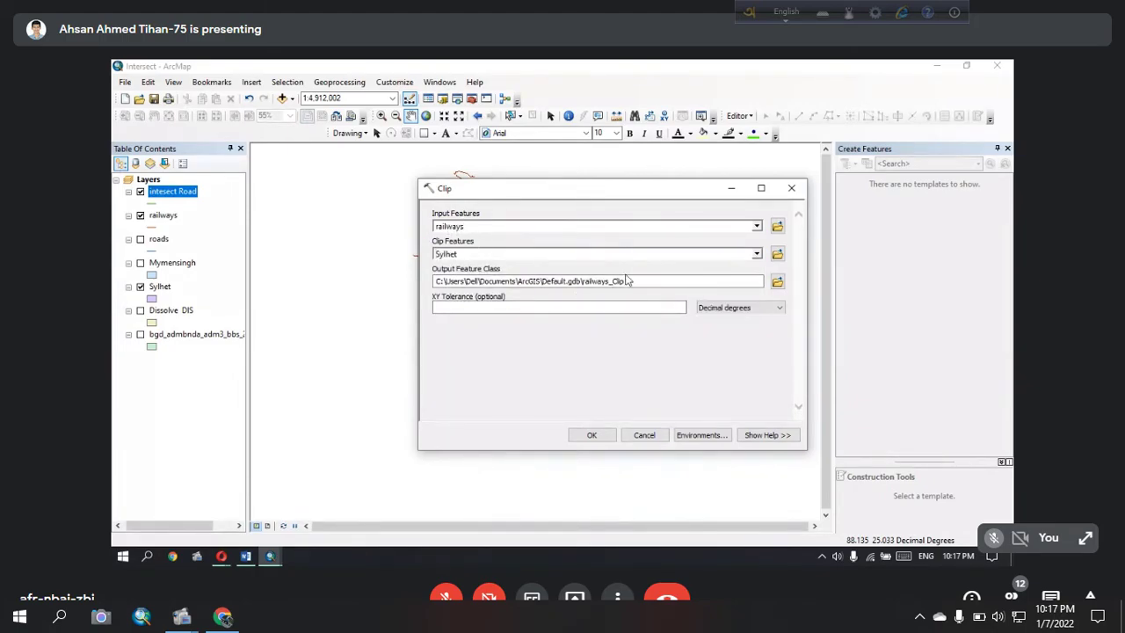
Step: Save the clip output in the Others folder as "clip rail" and run the tool
click(777, 281)
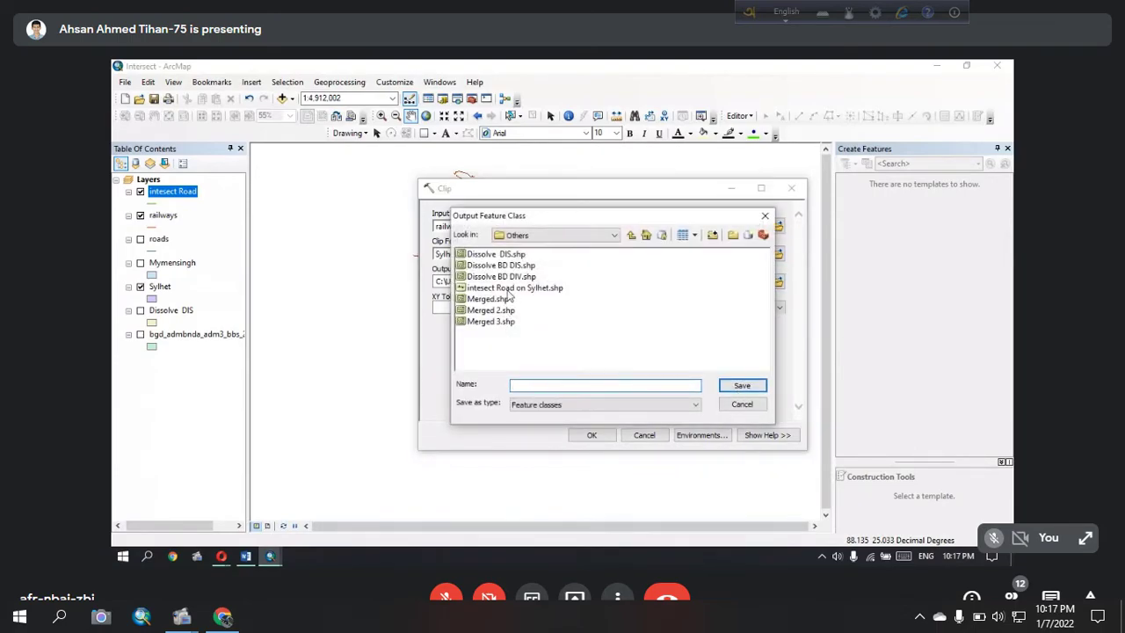
click(508, 290)
click(613, 387)
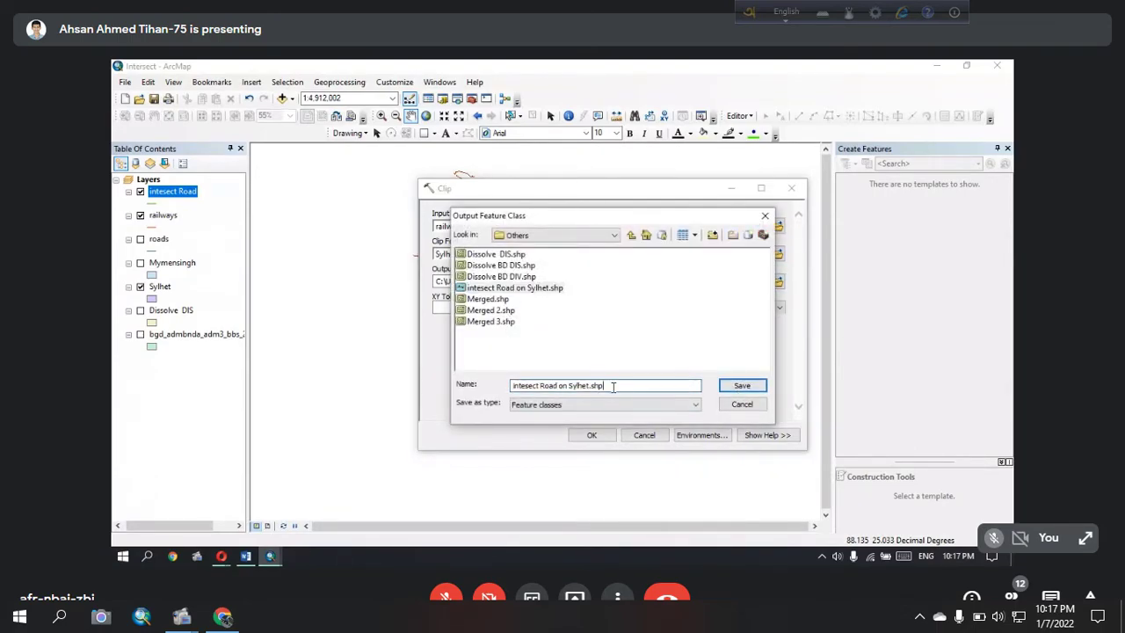
key(BackSpace)
key(BackSpace)
key(BackSpace)
key(BackSpace)
key(BackSpace)
key(BackSpace)
key(BackSpace)
key(BackSpace)
key(BackSpace)
key(BackSpace)
key(BackSpace)
key(BackSpace)
key(BackSpace)
key(BackSpace)
key(BackSpace)
key(BackSpace)
key(BackSpace)
key(BackSpace)
key(BackSpace)
key(BackSpace)
text(cl)
click(729, 386)
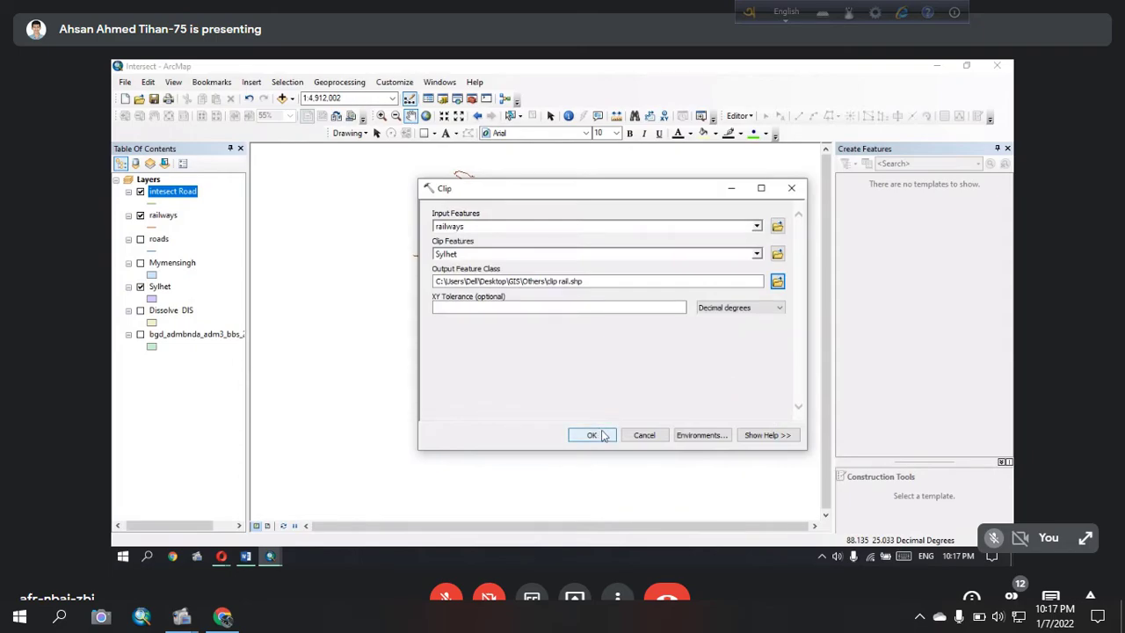
click(594, 435)
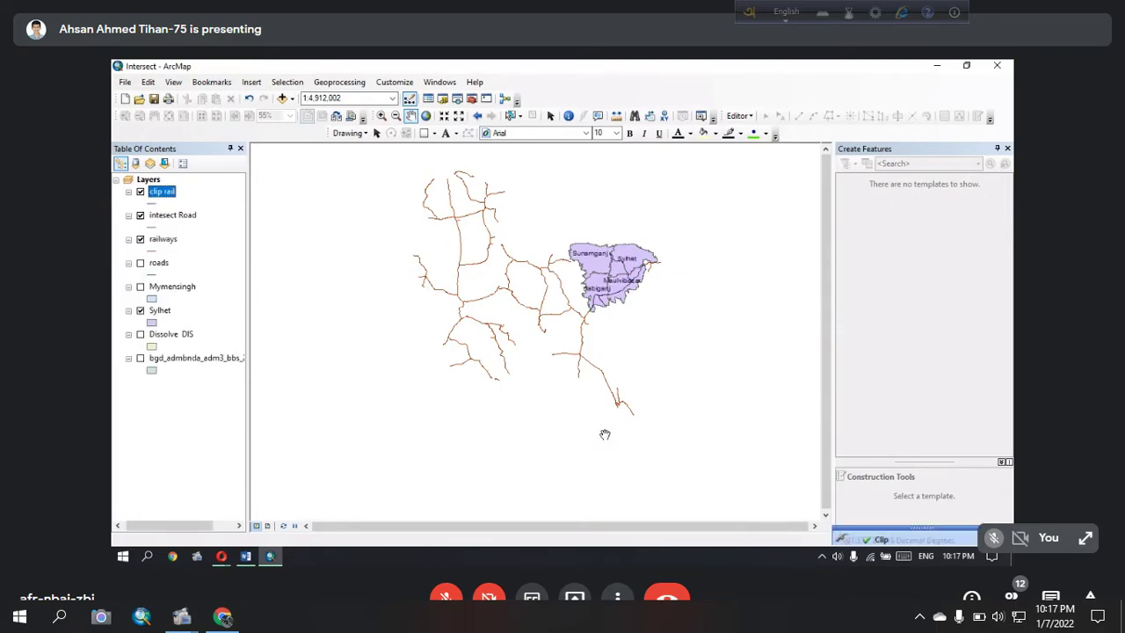
Step: Hide the railways and intesect Road layers and inspect the clip rail lines over Sylhet by toggling their display
click(141, 239)
click(140, 215)
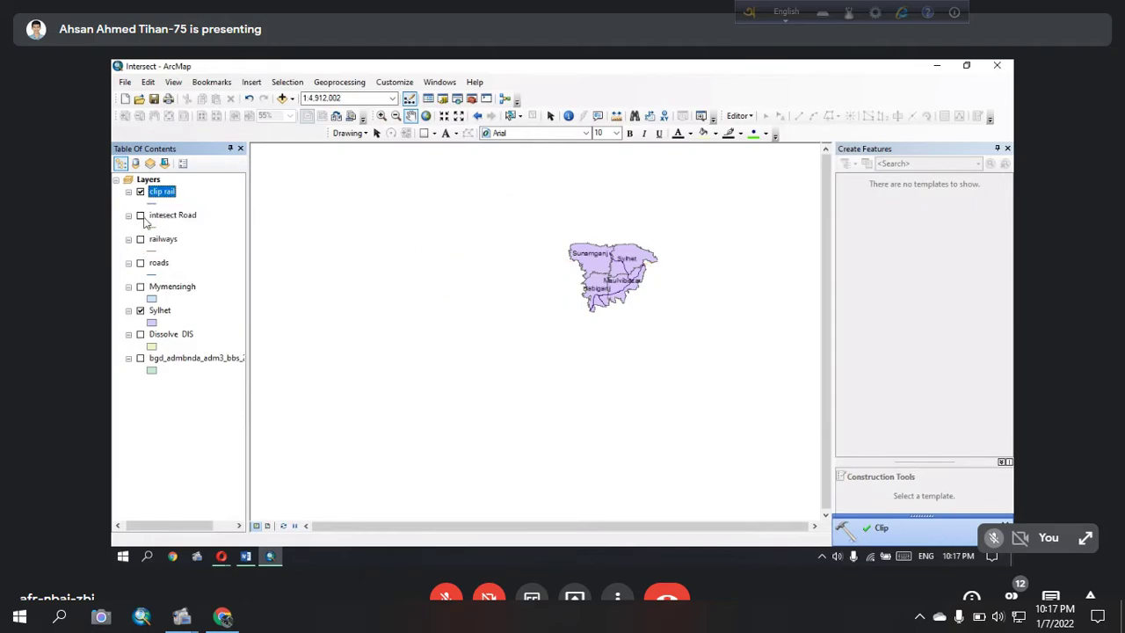
scroll(616, 288, up, 3)
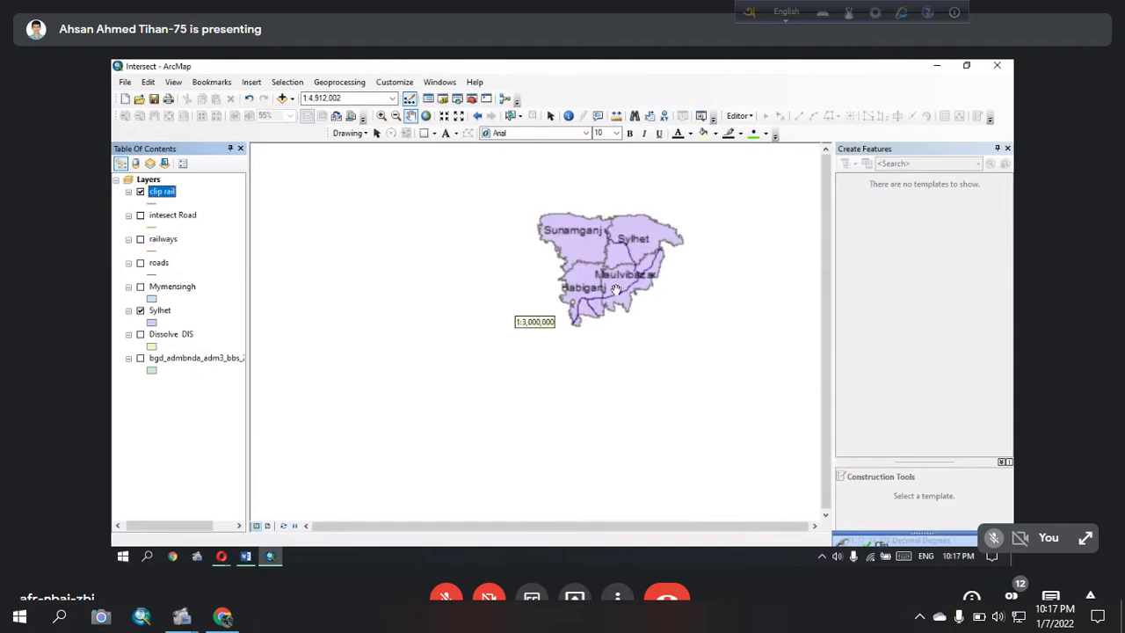
scroll(617, 270, up, 2)
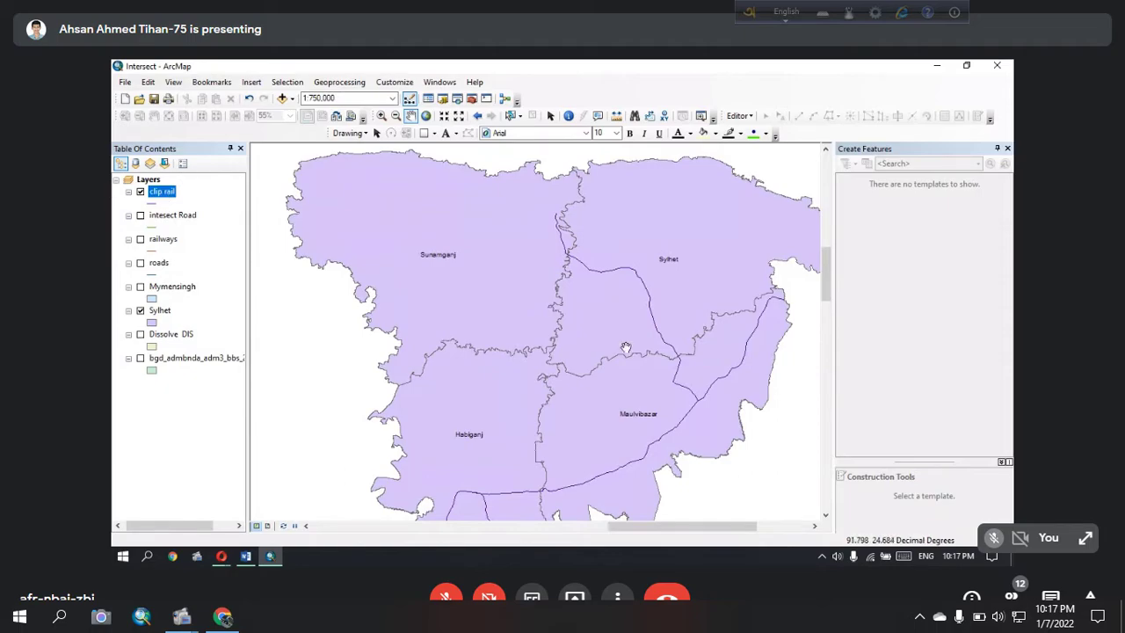
click(139, 191)
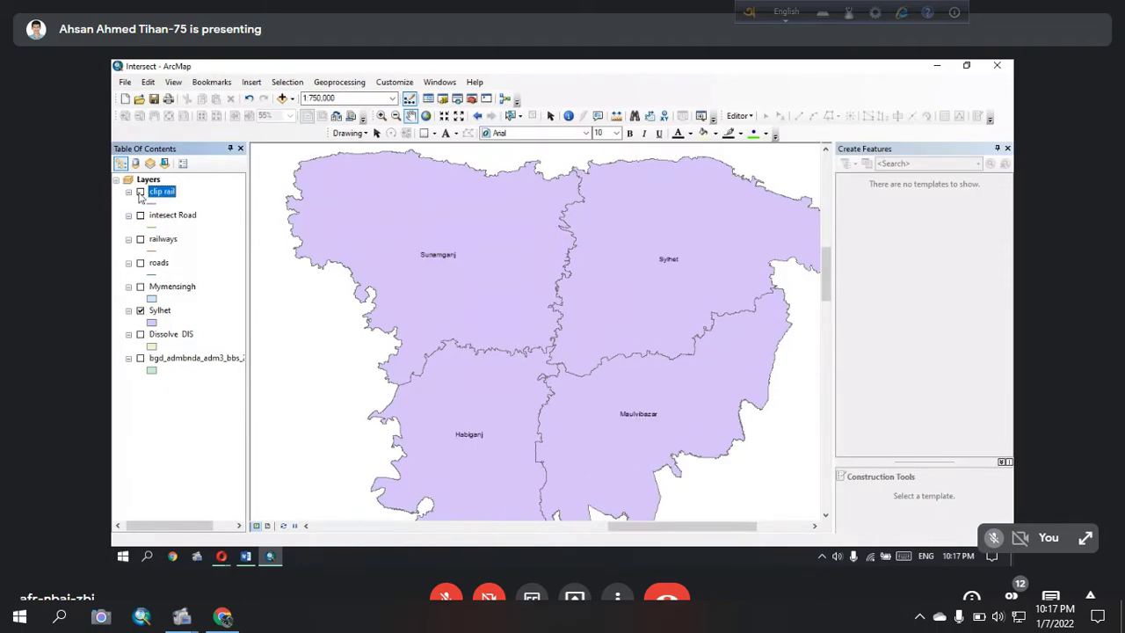
click(139, 192)
click(139, 191)
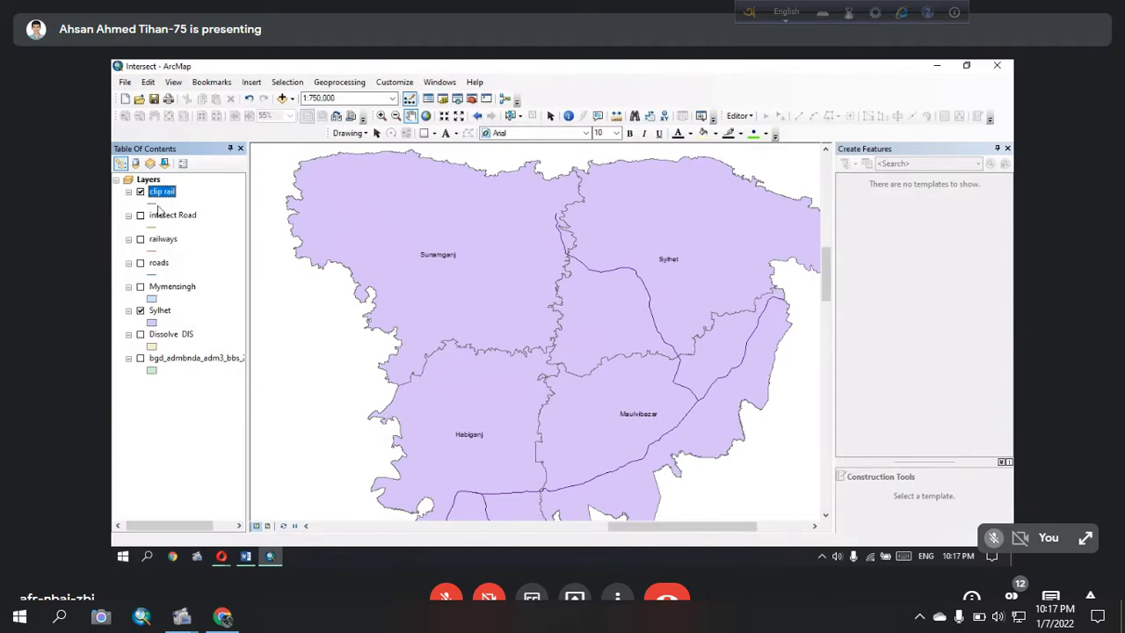
drag(673, 316, 675, 342)
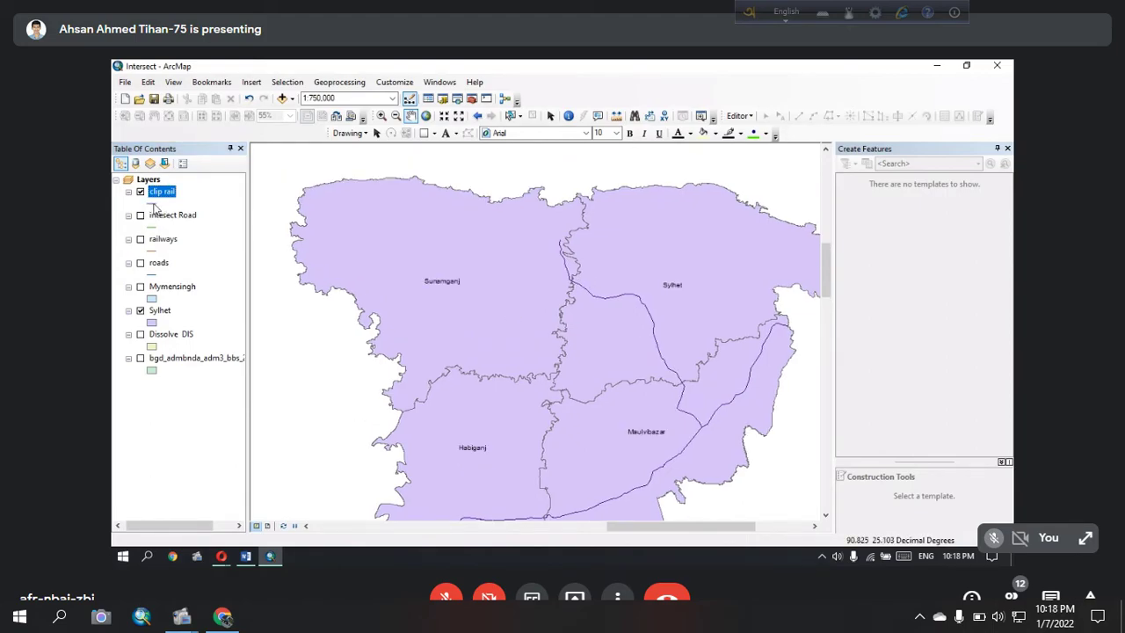
Step: Change the line symbol of the clip rail layer to the Railroad style
click(153, 204)
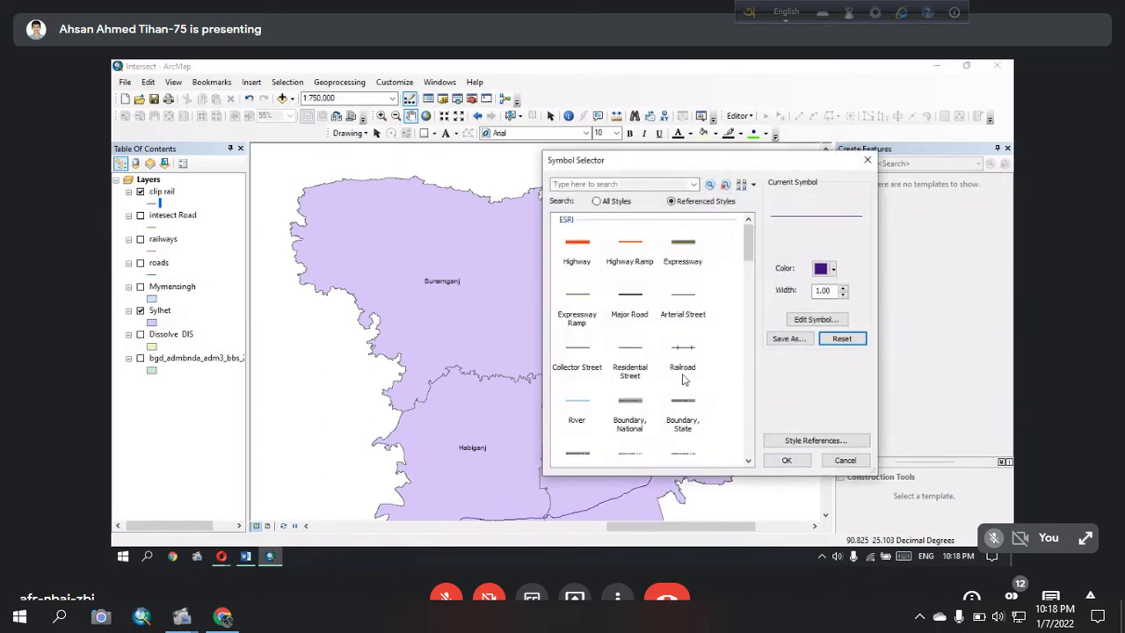
click(684, 352)
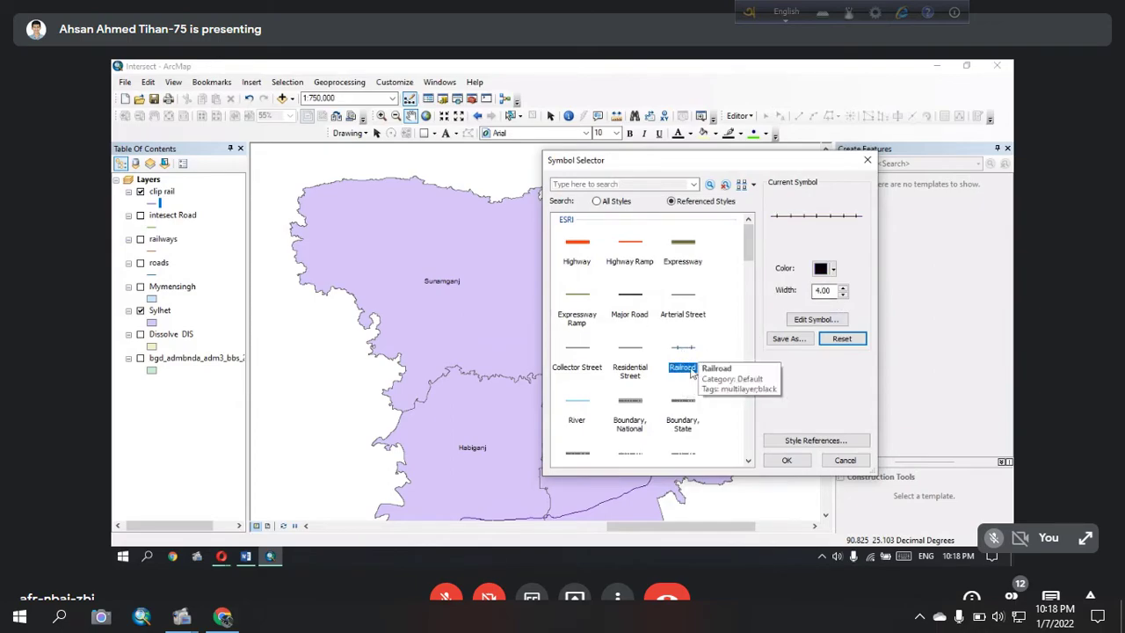
click(787, 461)
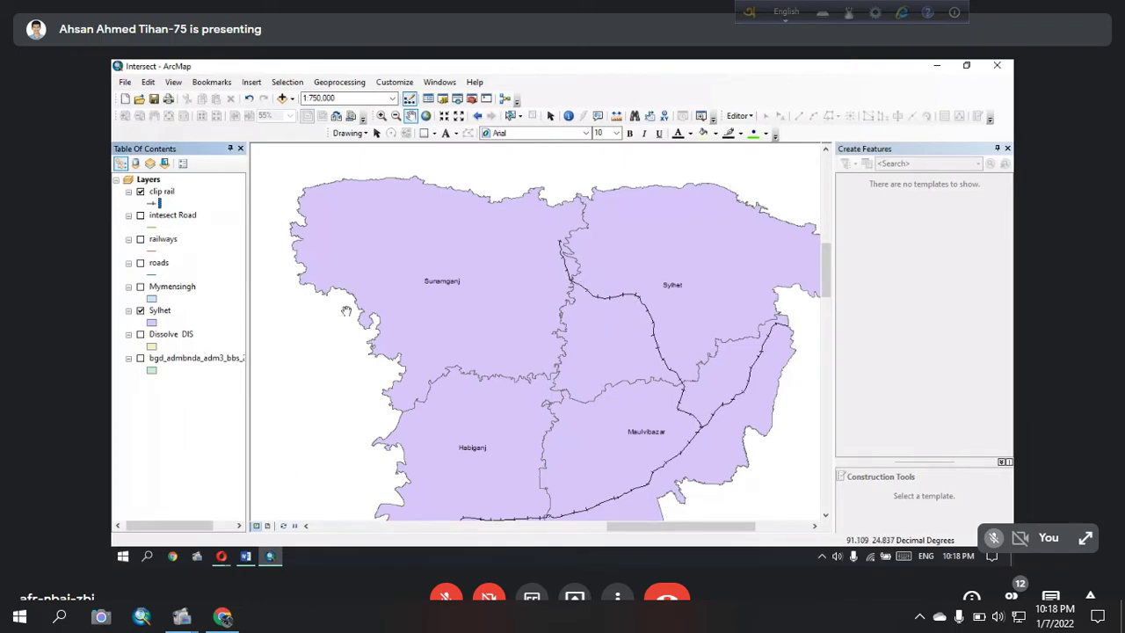
Step: Display the intesect Road layer and compare it with clip rail by hiding and showing the clipped layer
click(140, 215)
scroll(619, 339, up, 1)
scroll(620, 338, down, 3)
scroll(606, 316, up, 1)
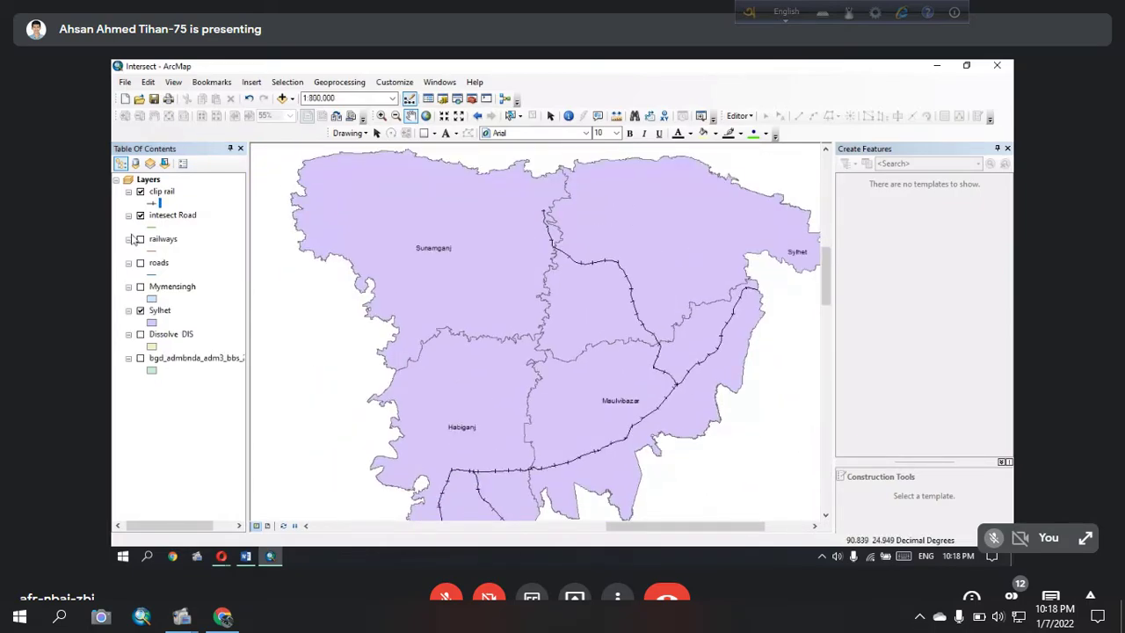
click(141, 192)
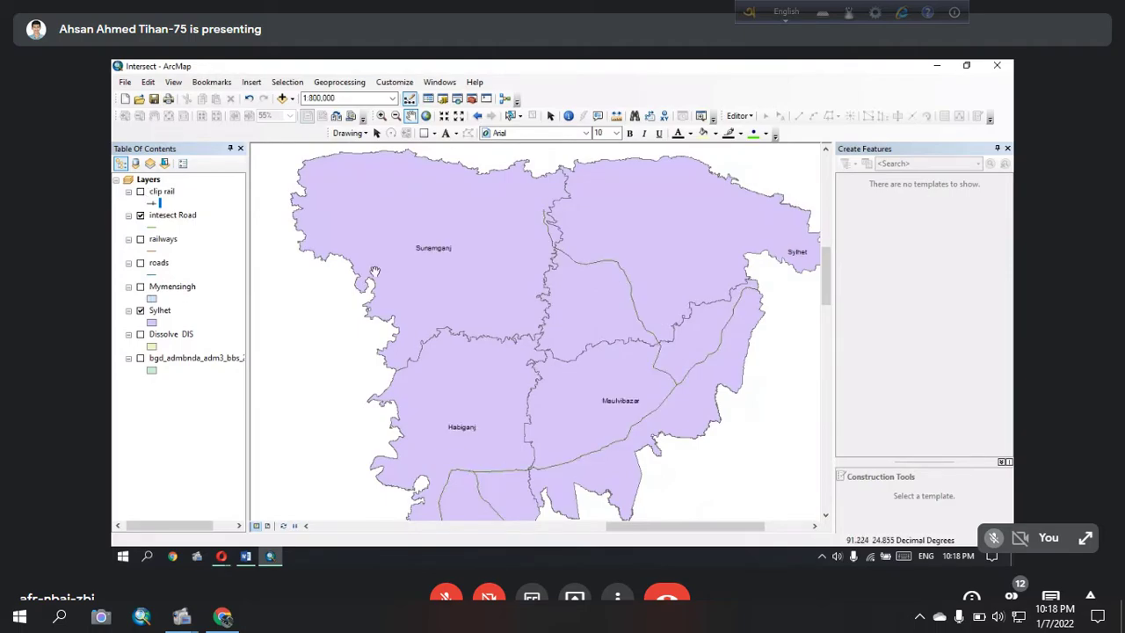
click(140, 192)
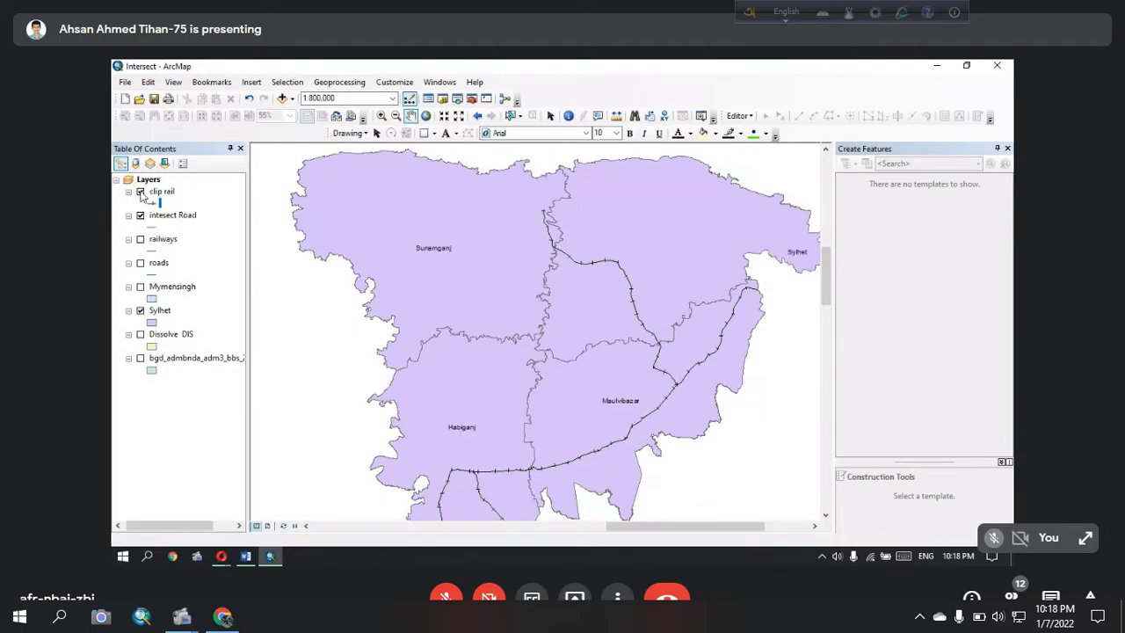
Step: Compare the clip rail lines with the underlying intesect Road lines by repeatedly switching clip rail off and on
click(141, 192)
click(141, 191)
click(141, 192)
click(141, 191)
click(141, 192)
click(141, 192)
click(141, 192)
click(141, 191)
click(141, 192)
click(141, 191)
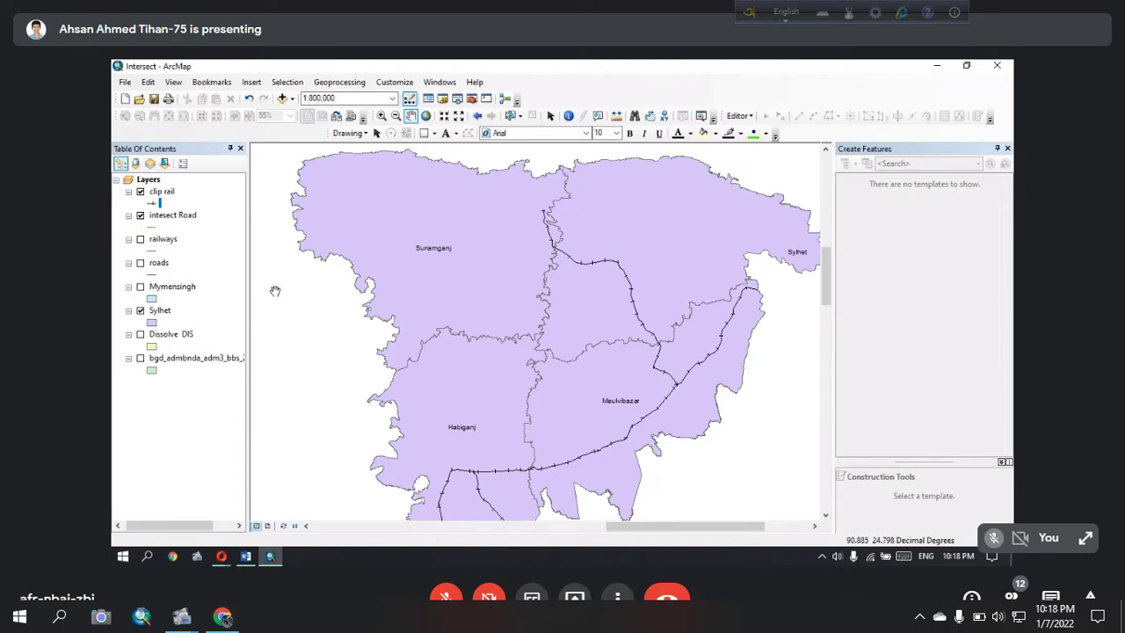
click(139, 197)
click(140, 191)
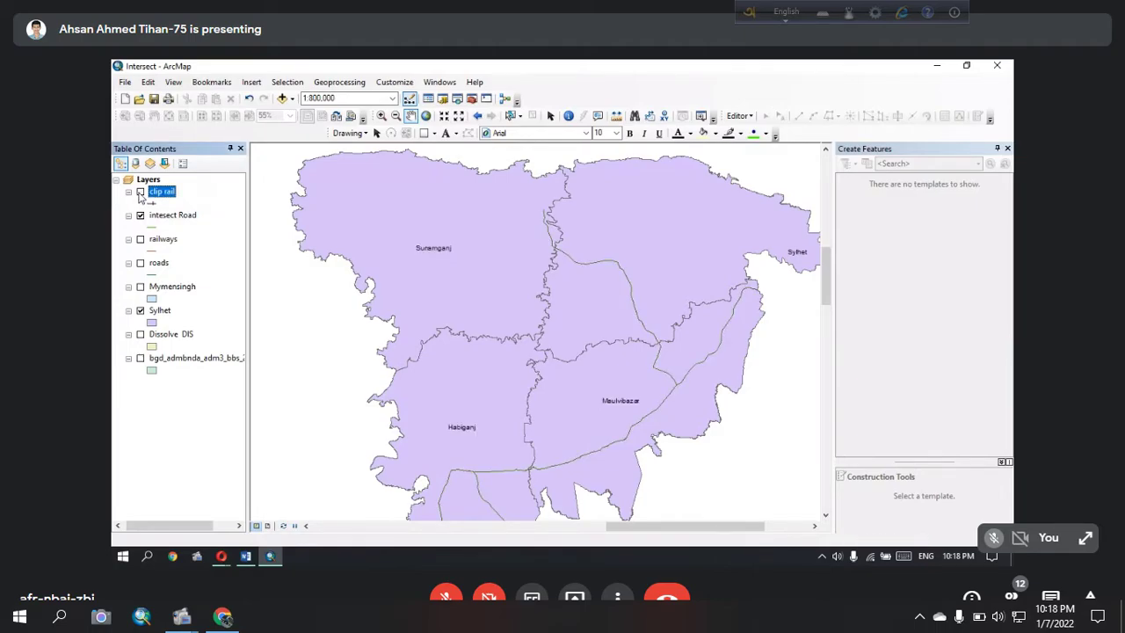
click(140, 191)
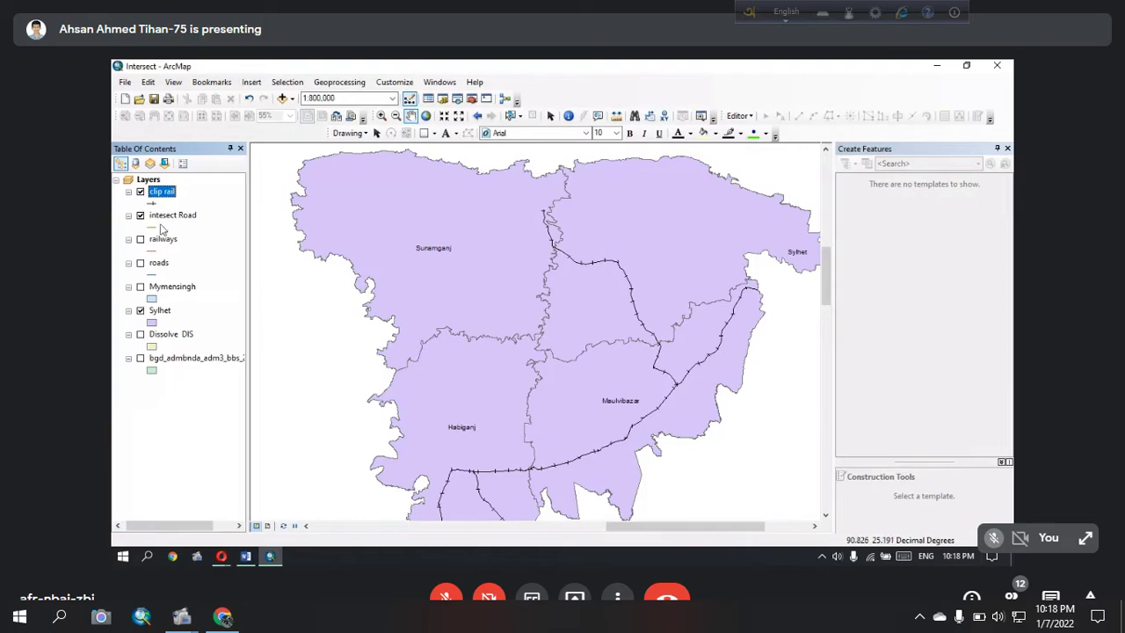
Step: Add the BGD_roads.shp shapefile from the GIS Data folder to the map
click(285, 100)
drag(450, 351, 627, 351)
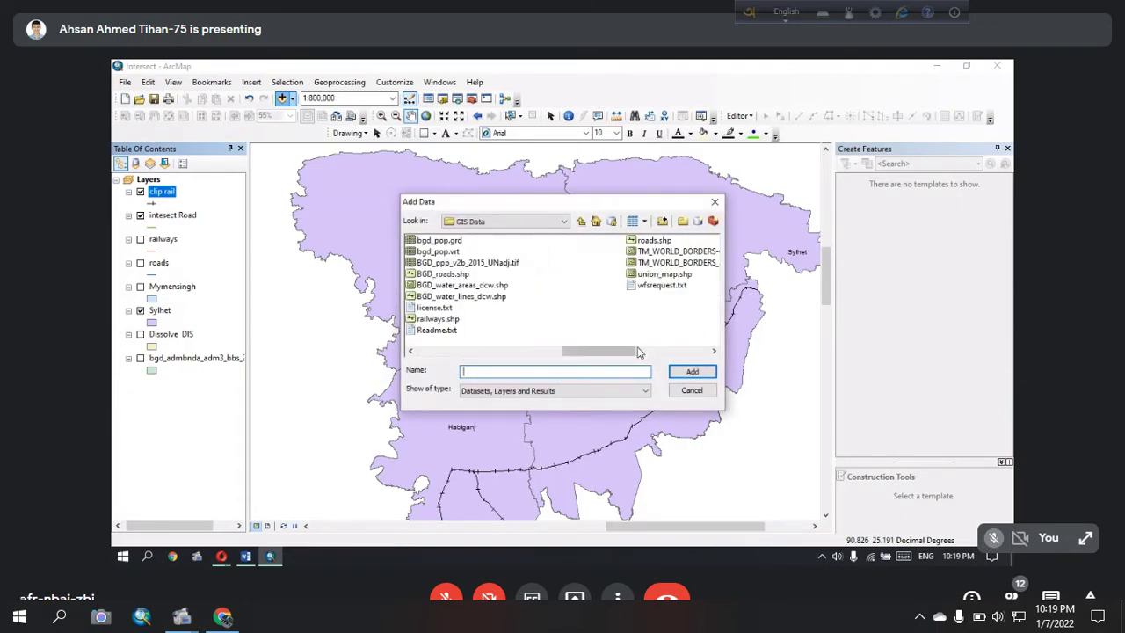
click(446, 275)
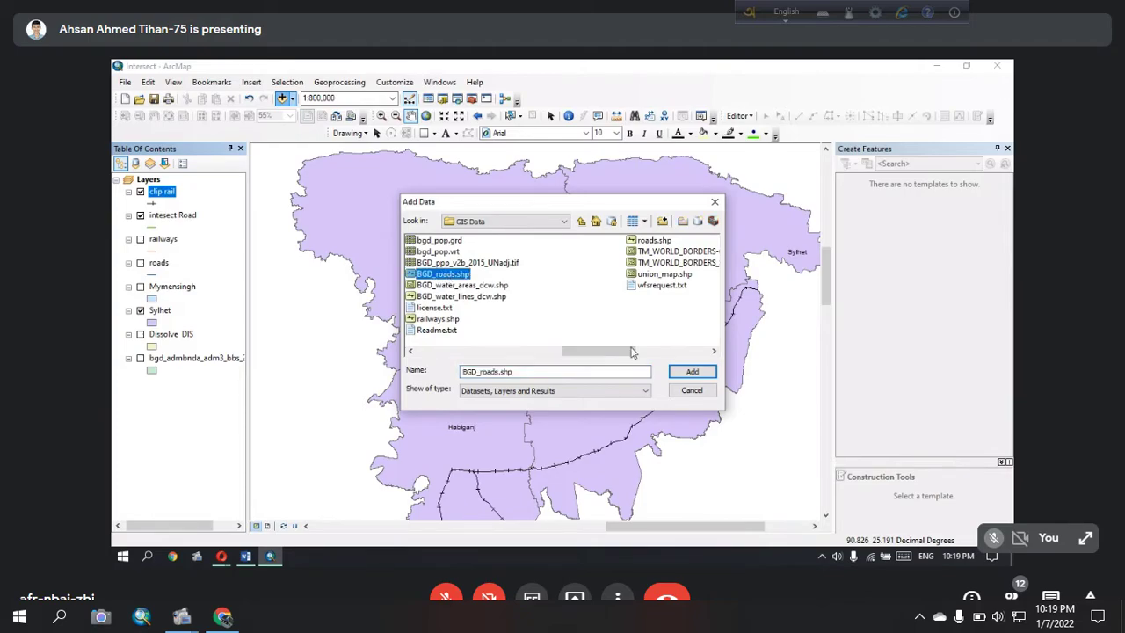
click(691, 374)
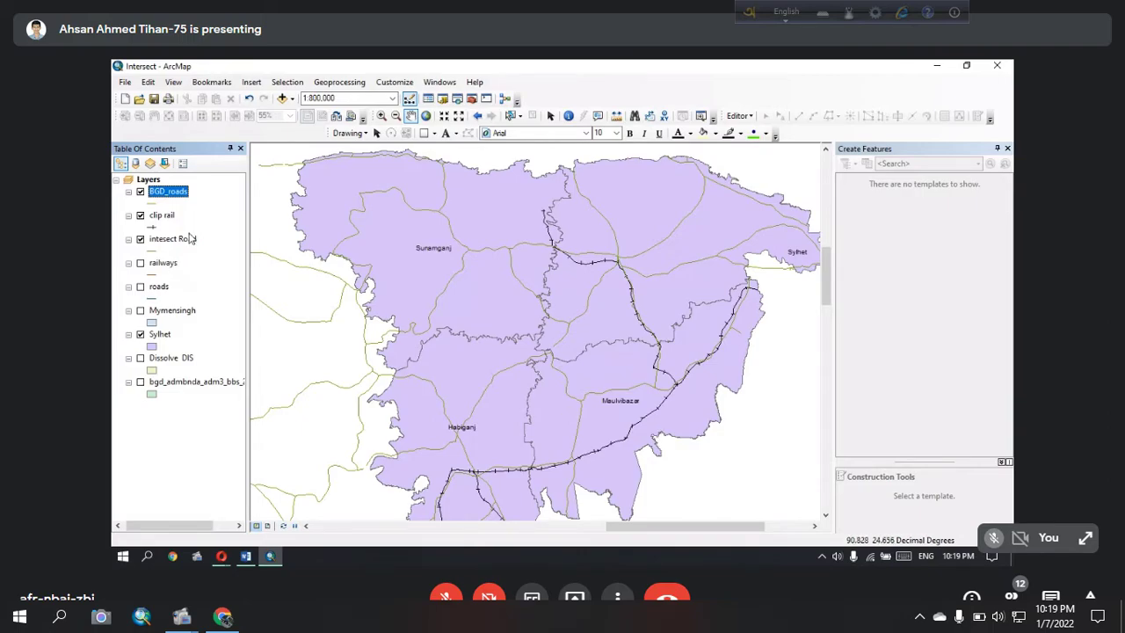
Step: Remove the old intesect Road and roads layers from the map
click(140, 287)
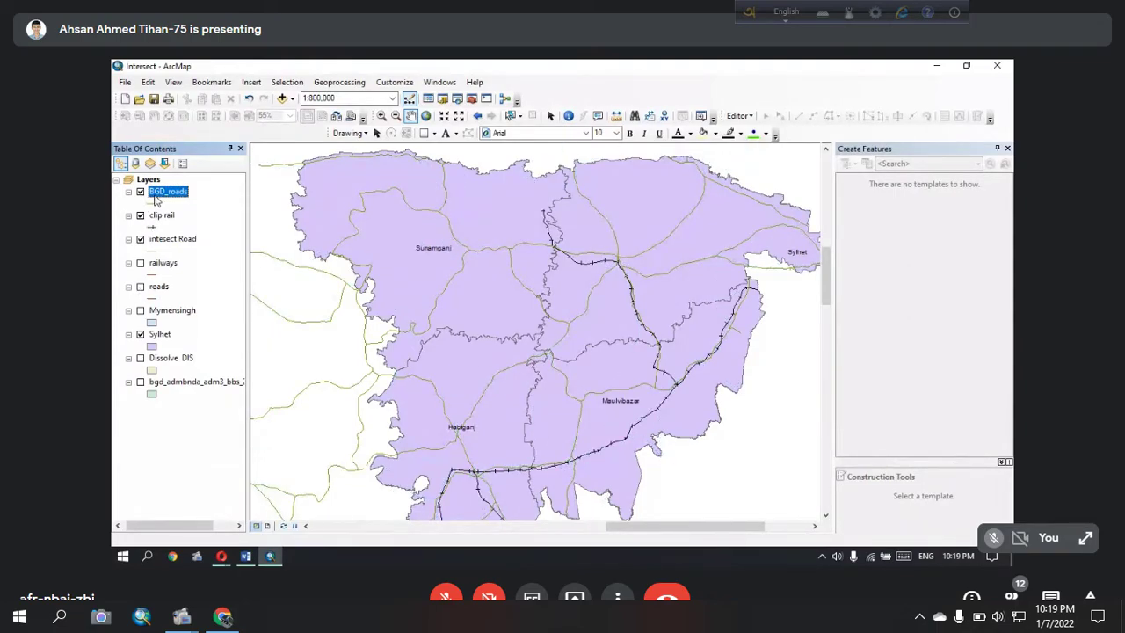
click(140, 240)
right_click(169, 239)
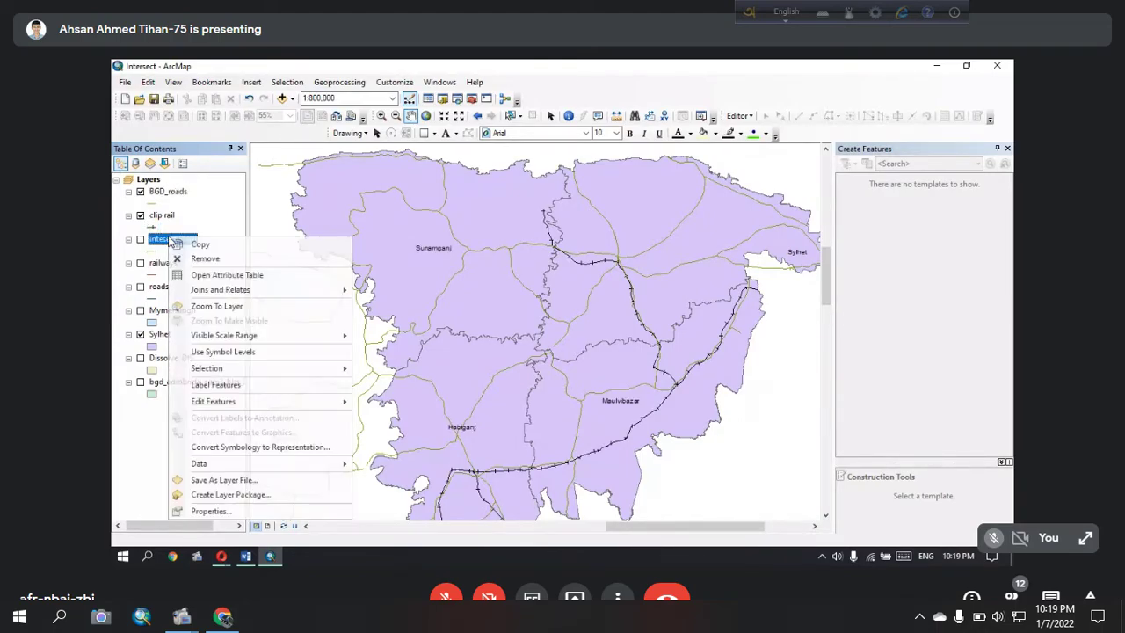
click(181, 259)
right_click(162, 265)
click(195, 281)
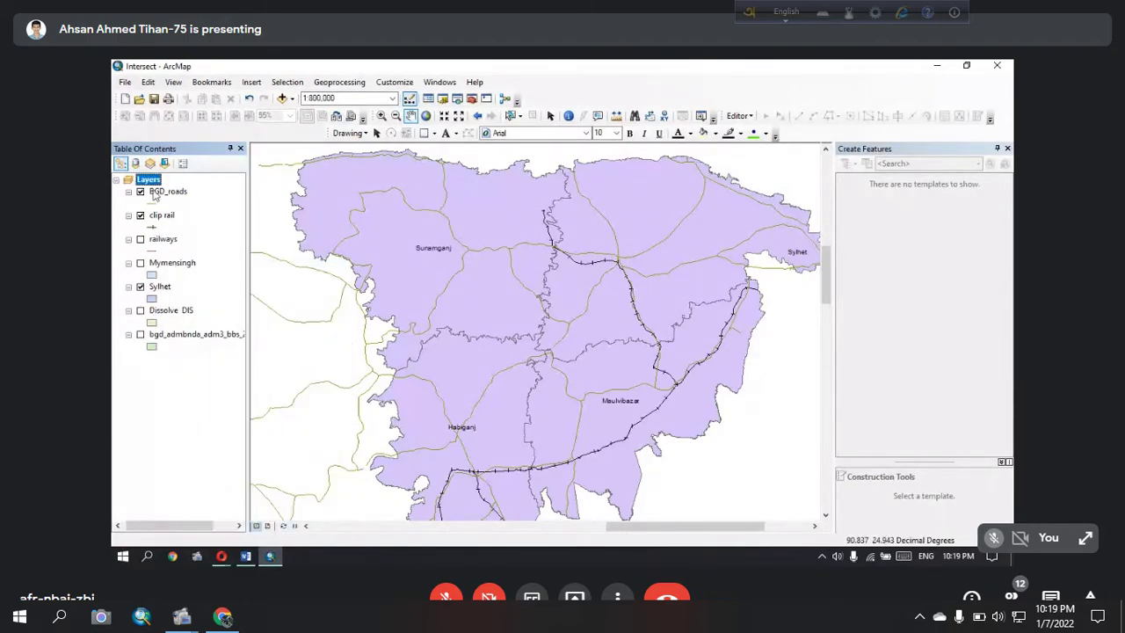
Step: Examine the BGD_roads network at full extent and around the Sylhet division boundary
drag(534, 252, 545, 252)
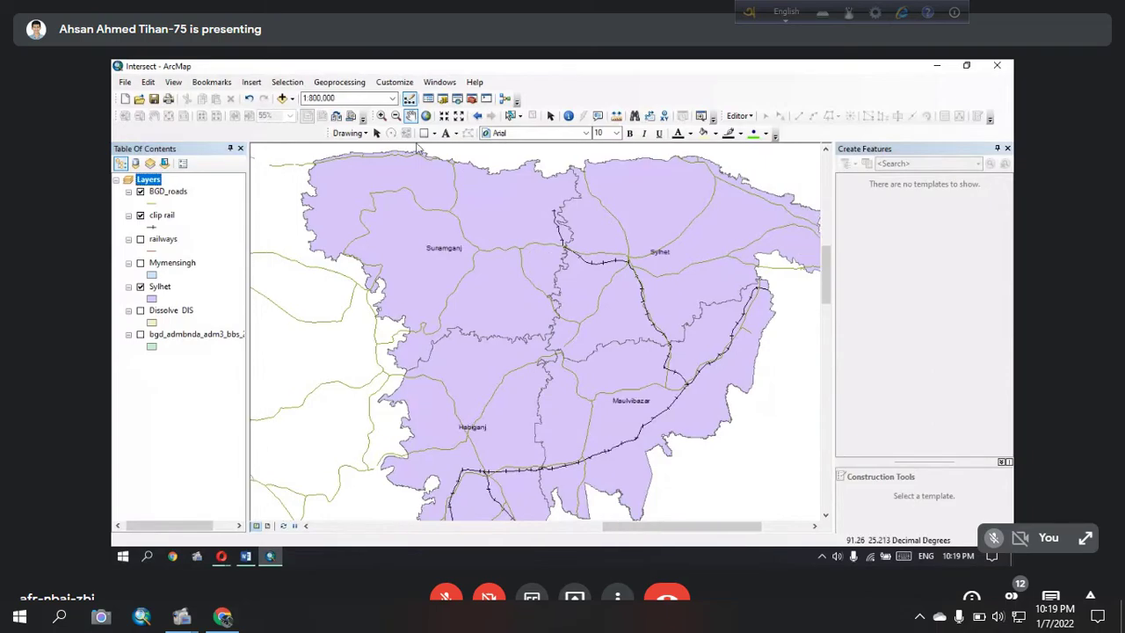
click(425, 117)
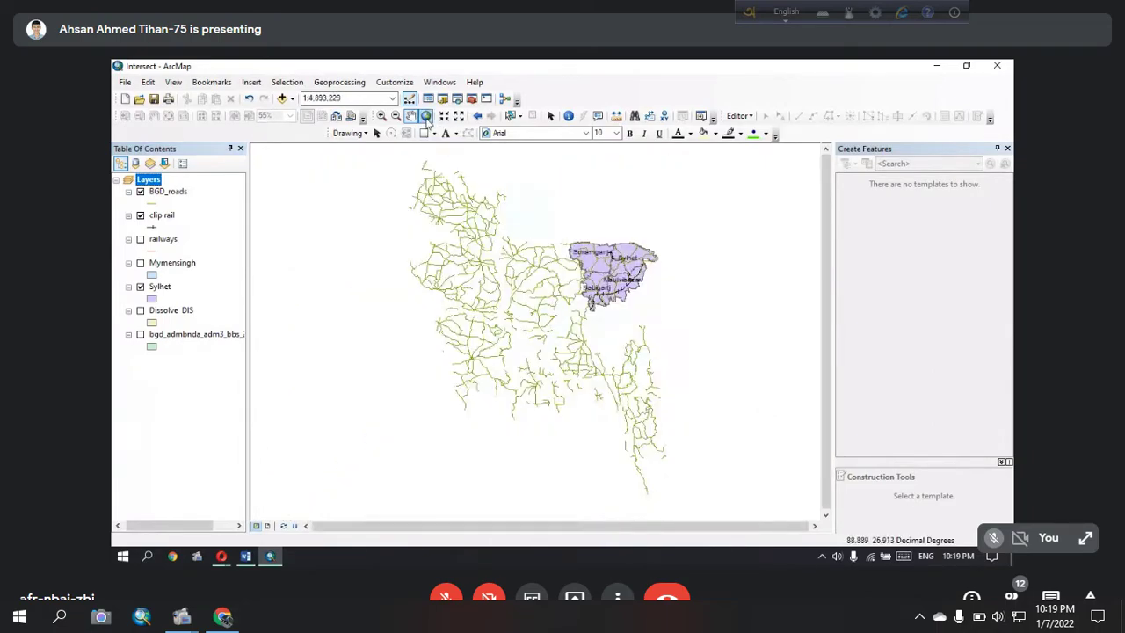
click(381, 116)
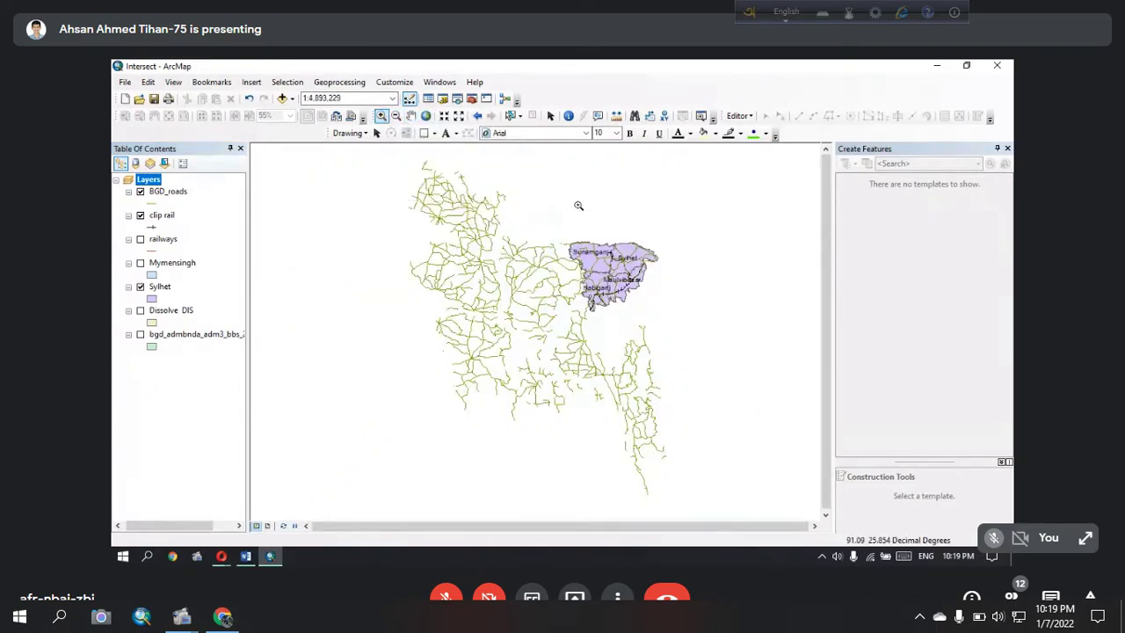
scroll(605, 253, up, 2)
scroll(605, 253, up, 3)
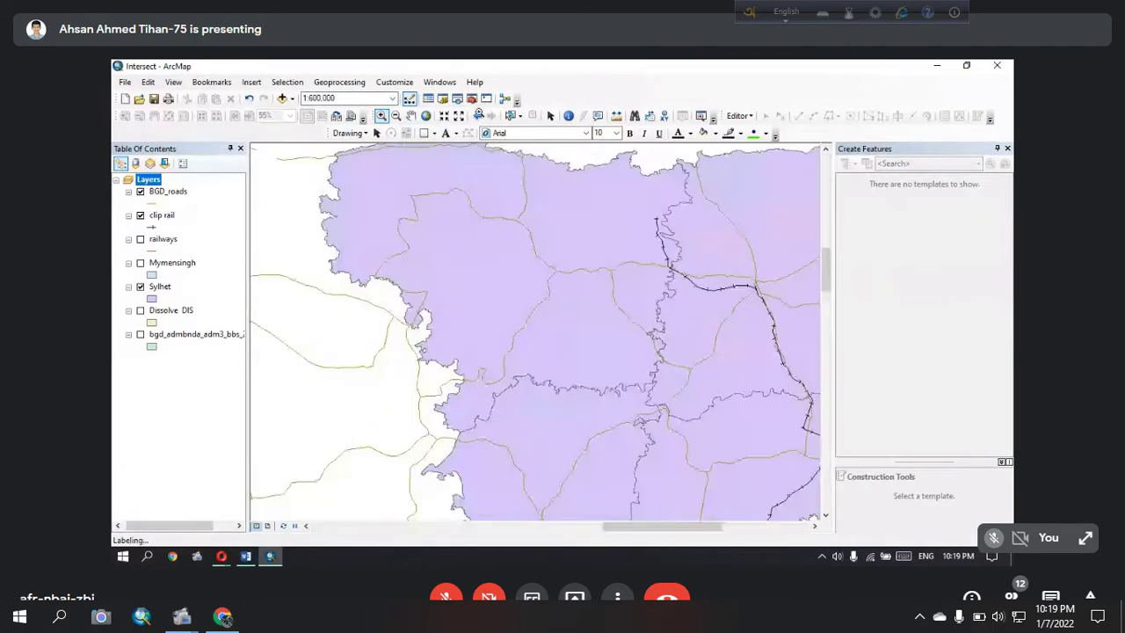
scroll(442, 154, up, 1)
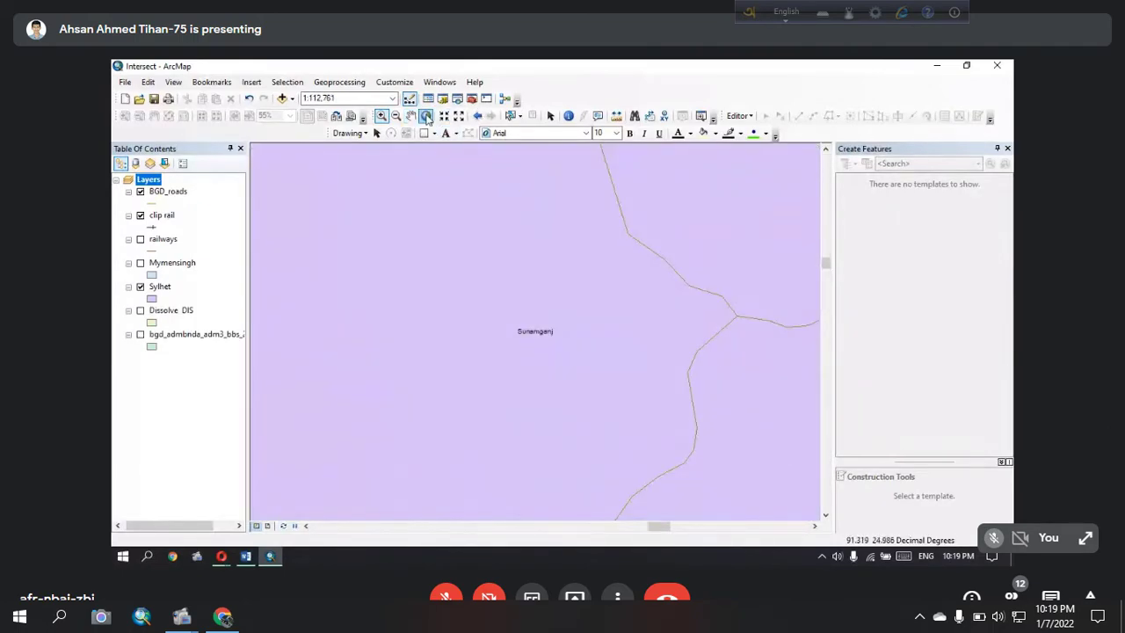
click(427, 120)
click(410, 115)
scroll(651, 277, up, 1)
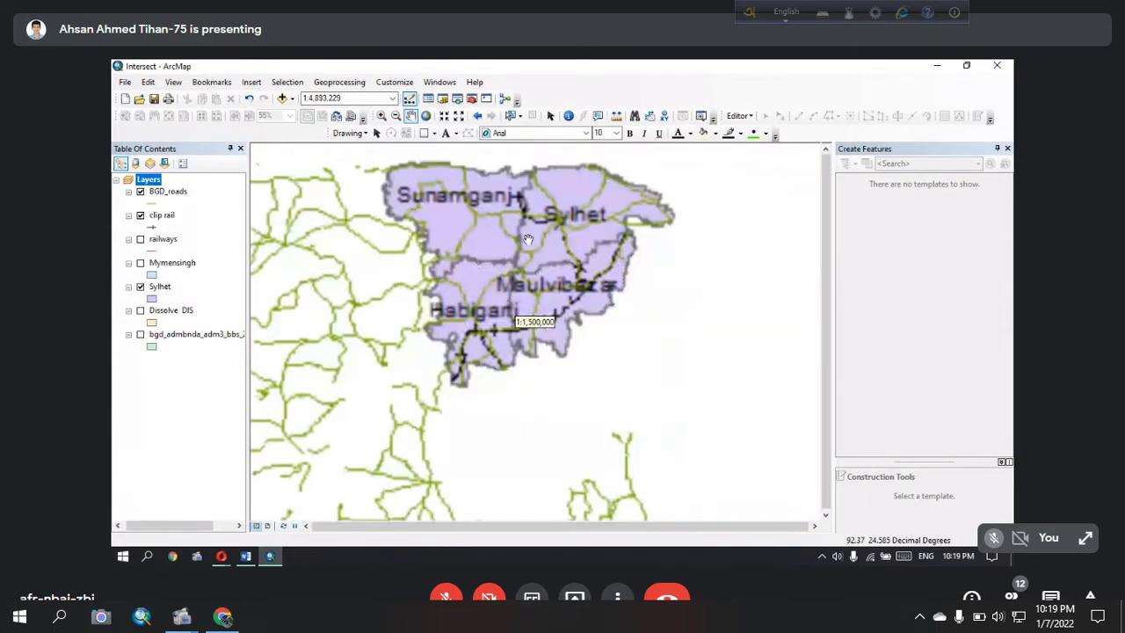
scroll(527, 239, up, 2)
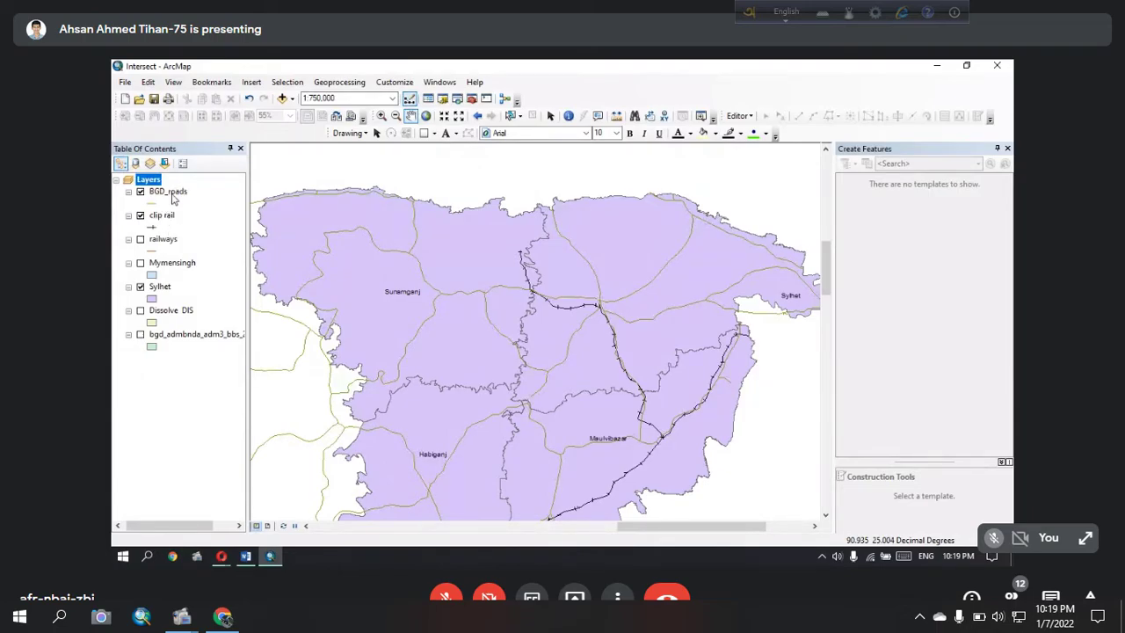
Step: Start an Intersect with BGD_roads and Sylhet as the input features
click(338, 83)
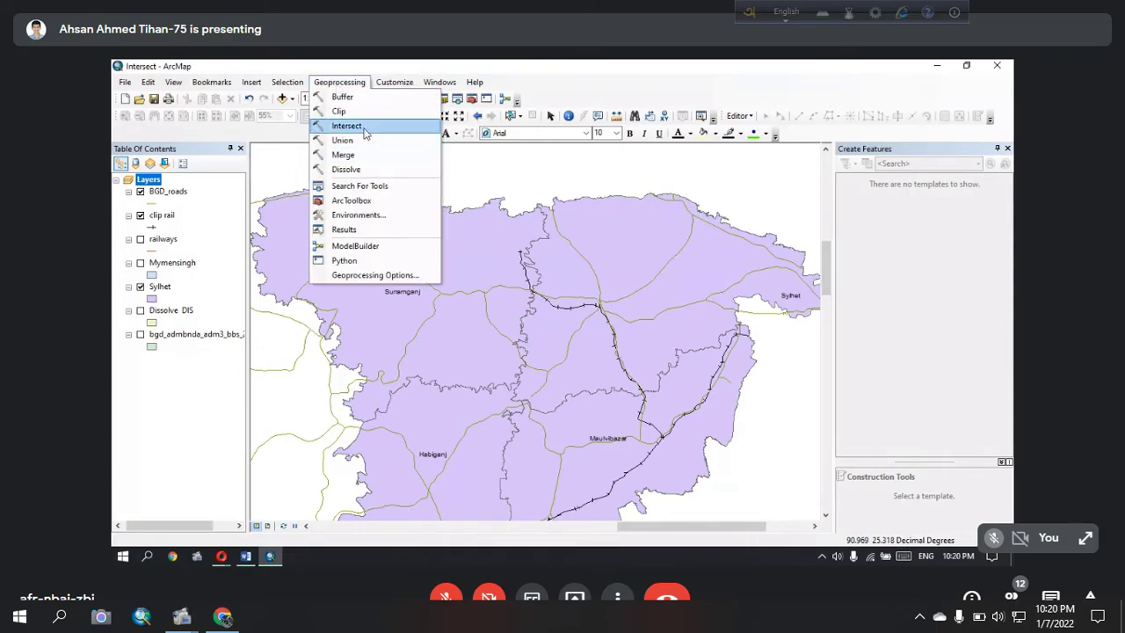
click(347, 126)
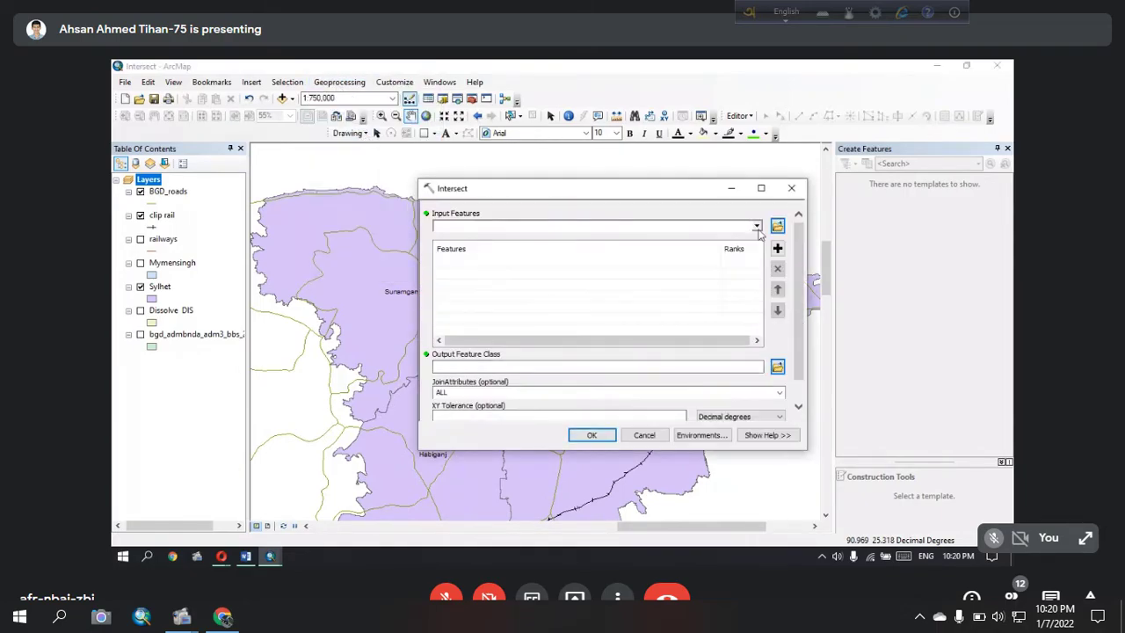
click(756, 226)
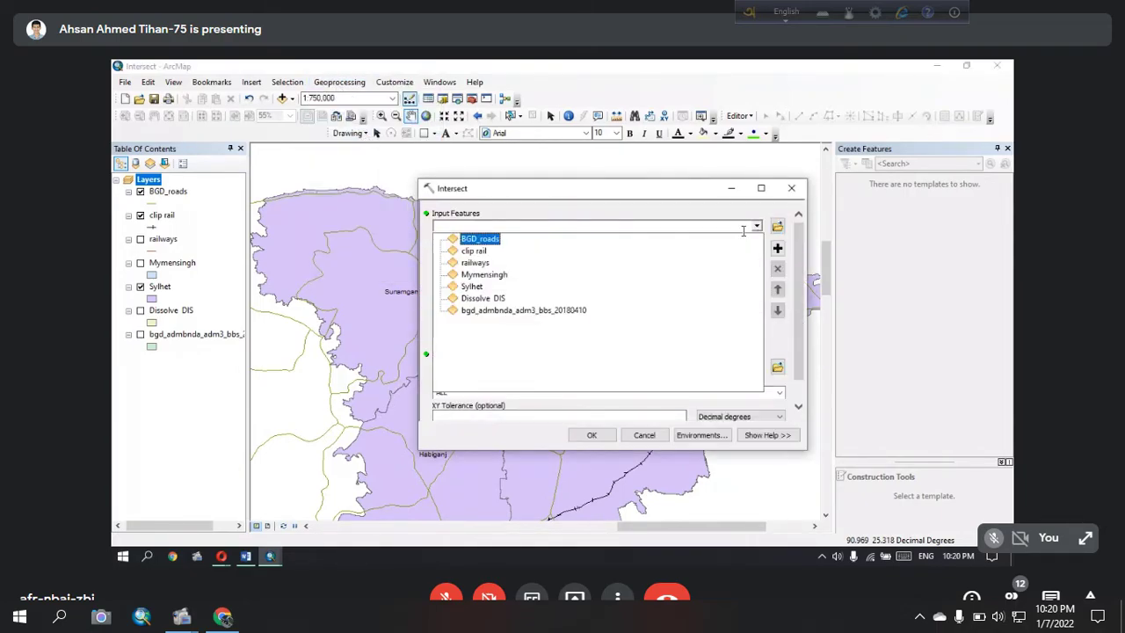
click(475, 240)
click(758, 227)
click(595, 288)
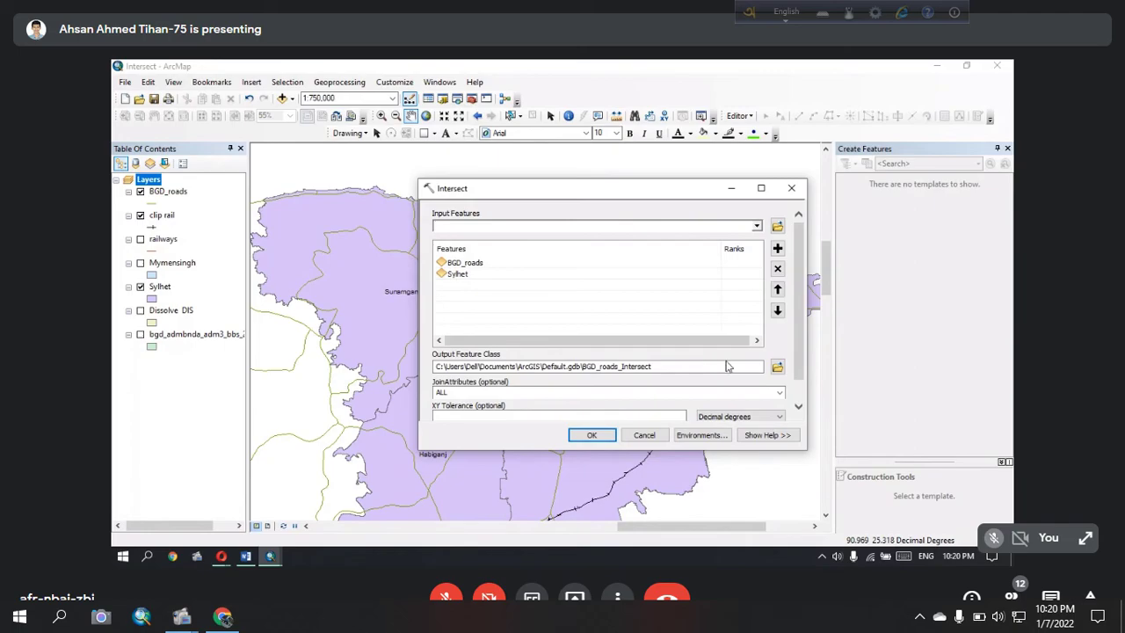
Step: Save the intersect output in the Others folder as "intesect Road" and run the tool
click(777, 368)
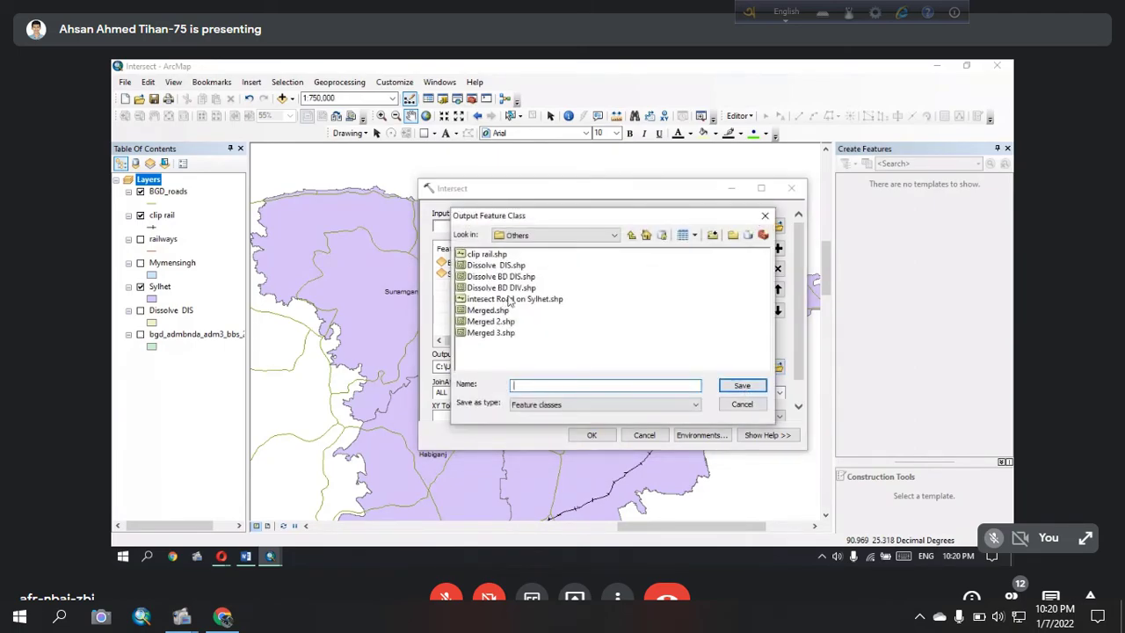
click(515, 299)
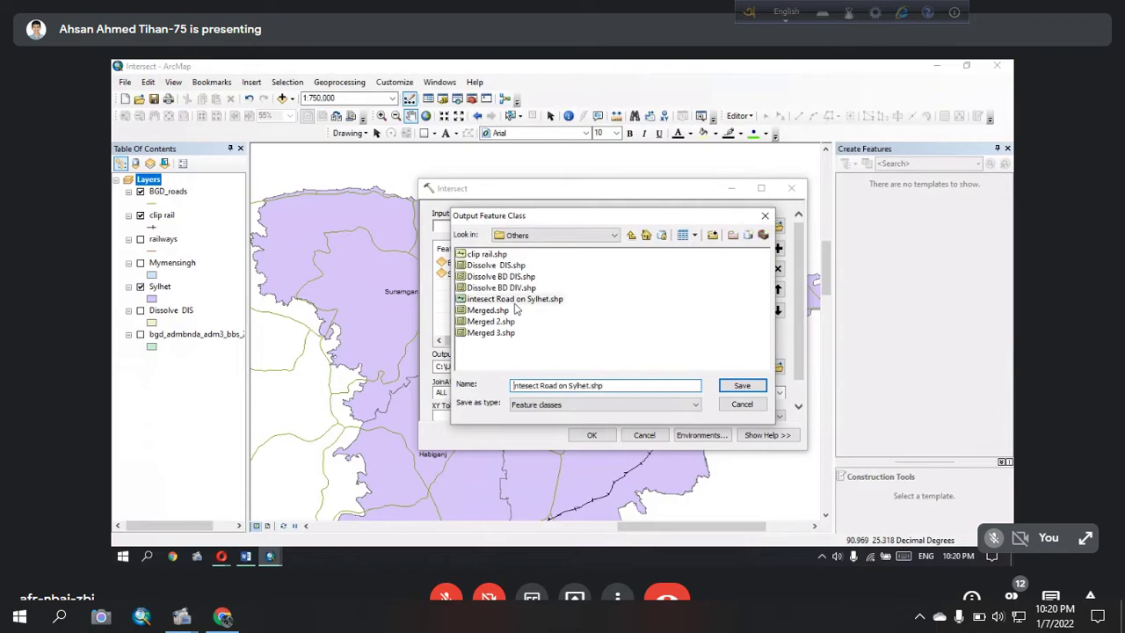
click(626, 387)
key(BackSpace)
click(742, 386)
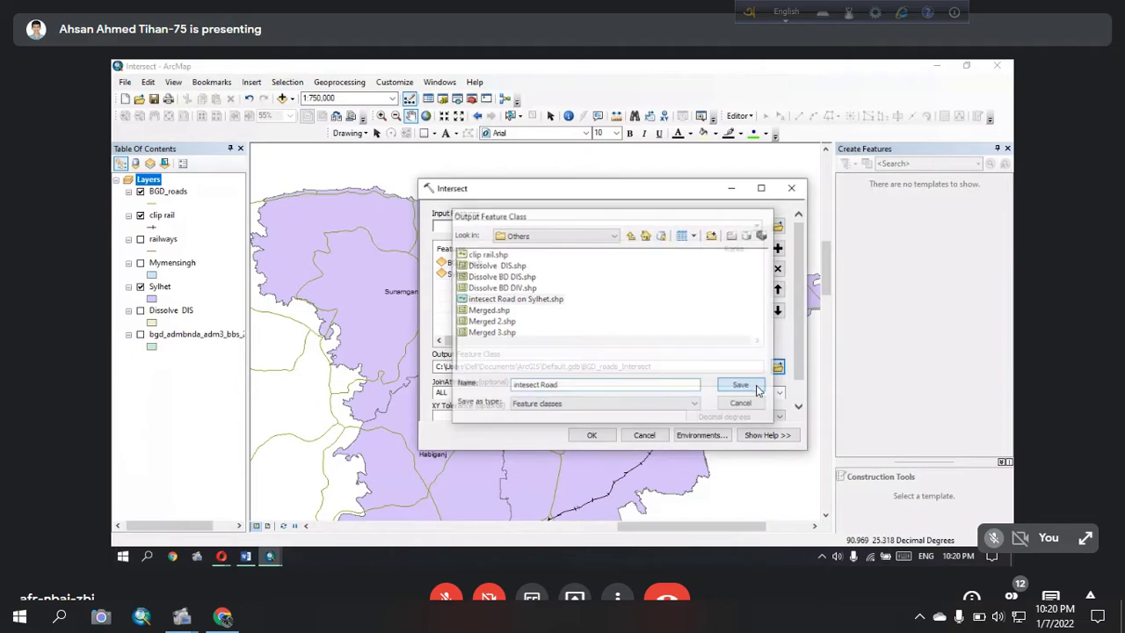
click(591, 435)
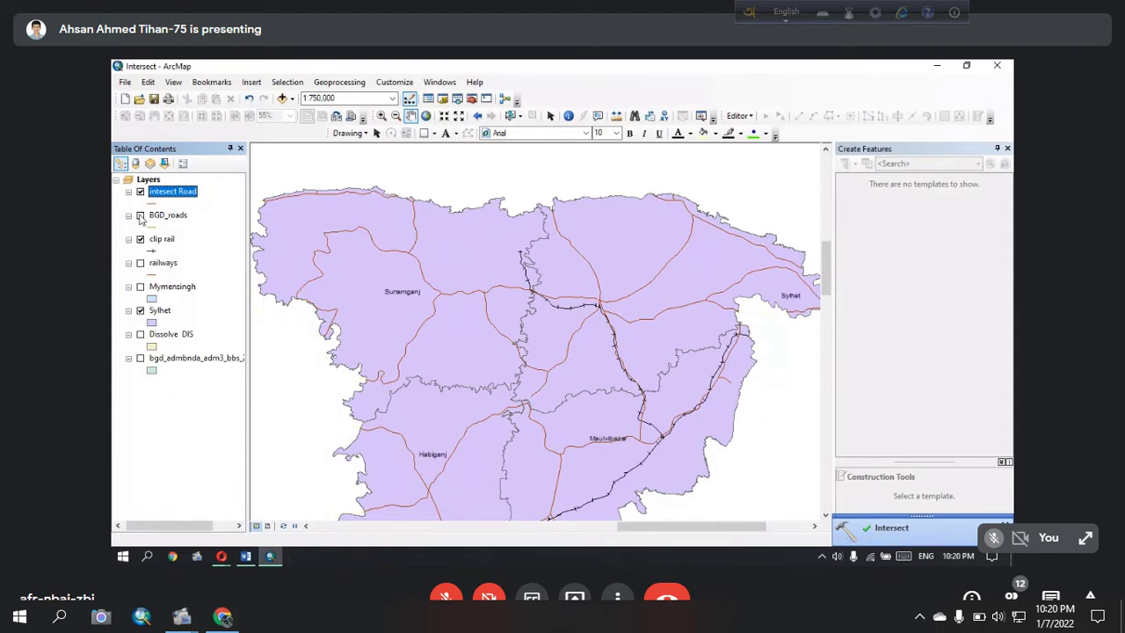
Step: Inspect the intersected roads and clipped railway over Sylhet by toggling the clip rail and intesect Road layers
drag(405, 196, 431, 162)
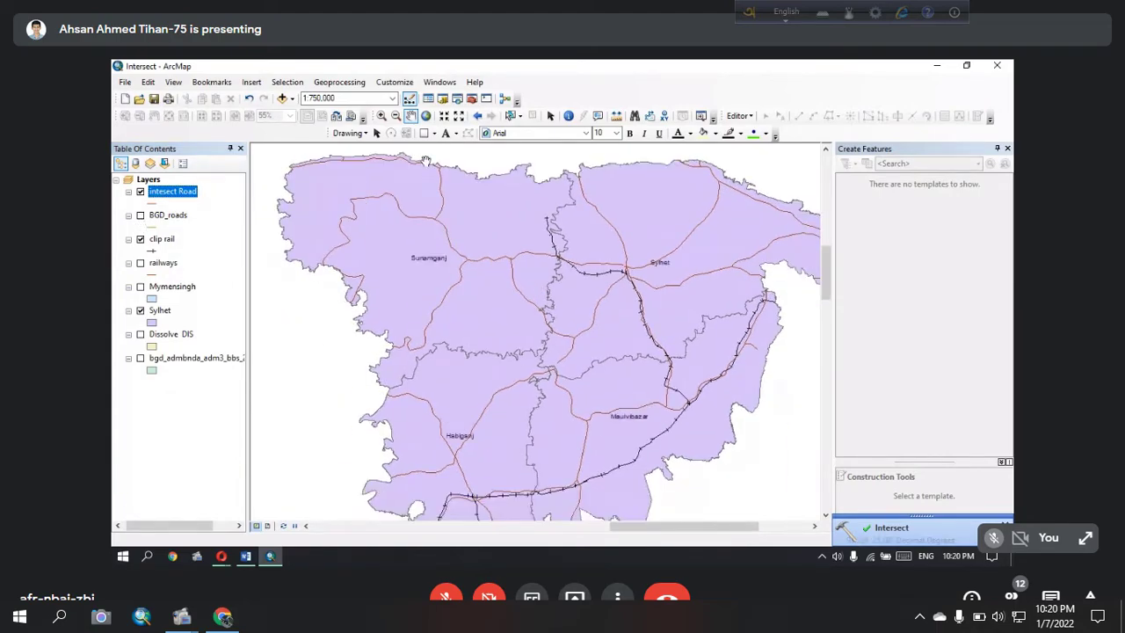
scroll(616, 368, up, 3)
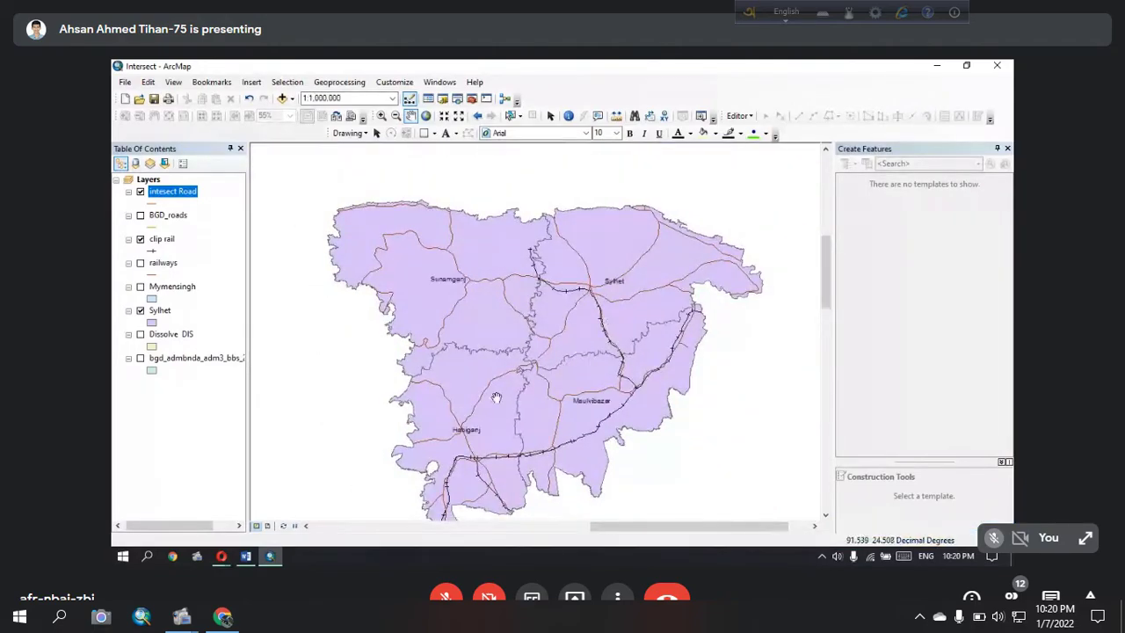
click(140, 239)
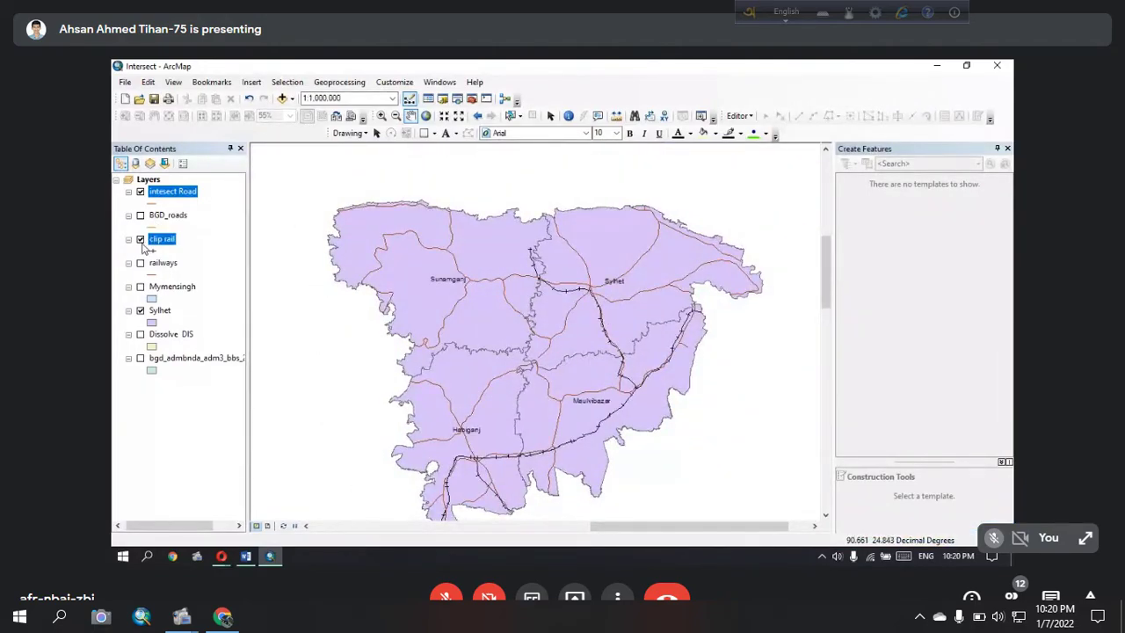
click(141, 240)
click(140, 192)
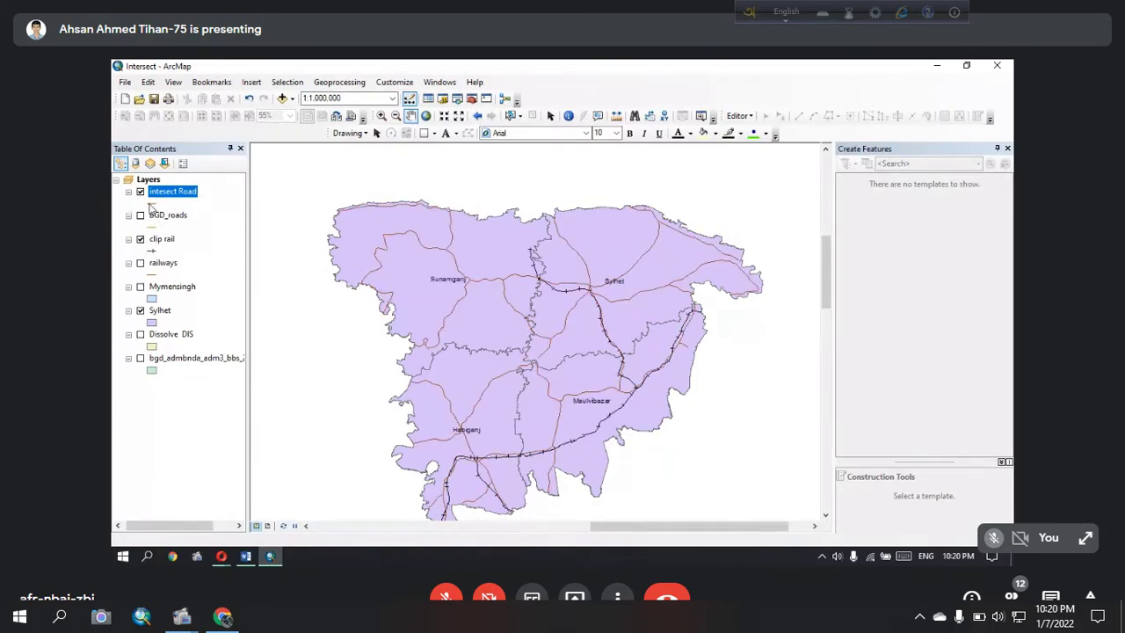
Step: Change the line symbol of the intesect Road layer to the Major Road style
click(151, 206)
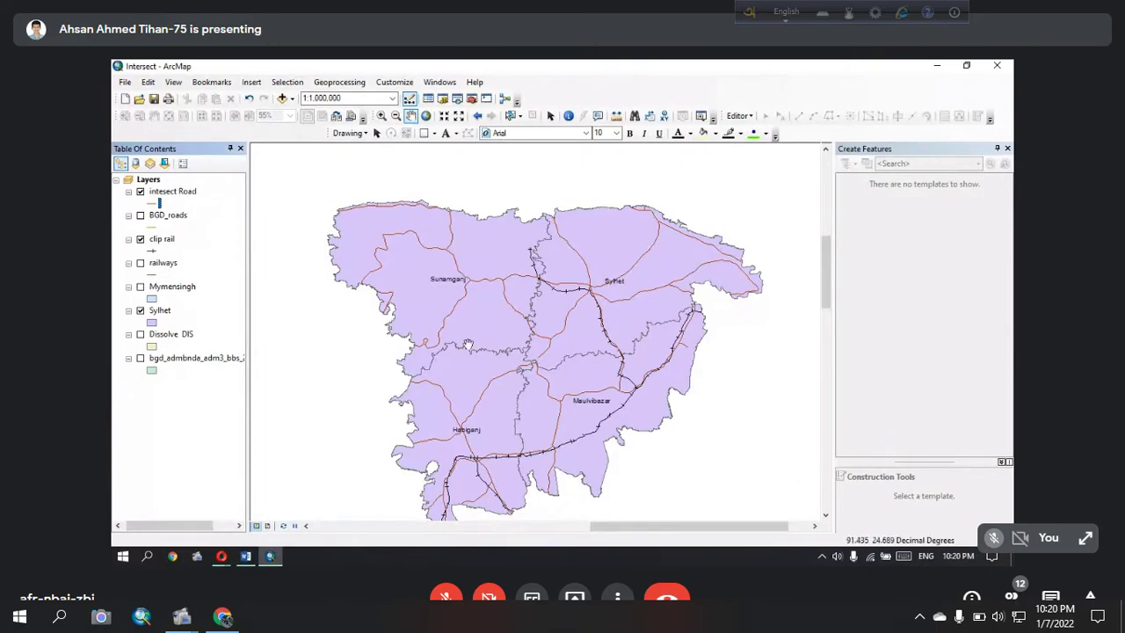
click(154, 205)
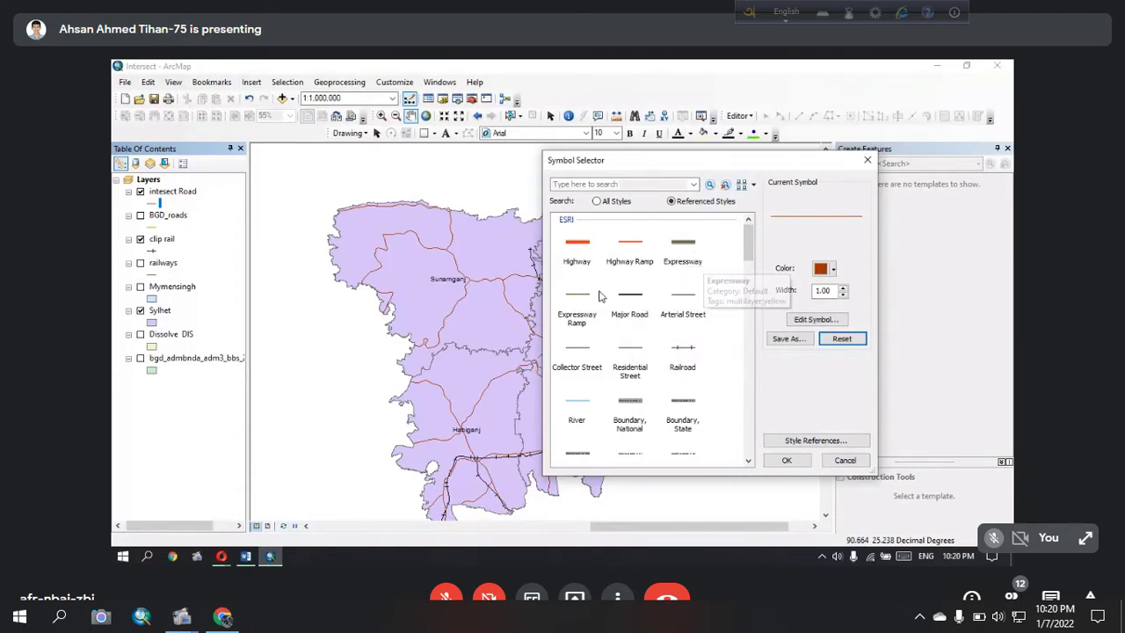
double_click(627, 303)
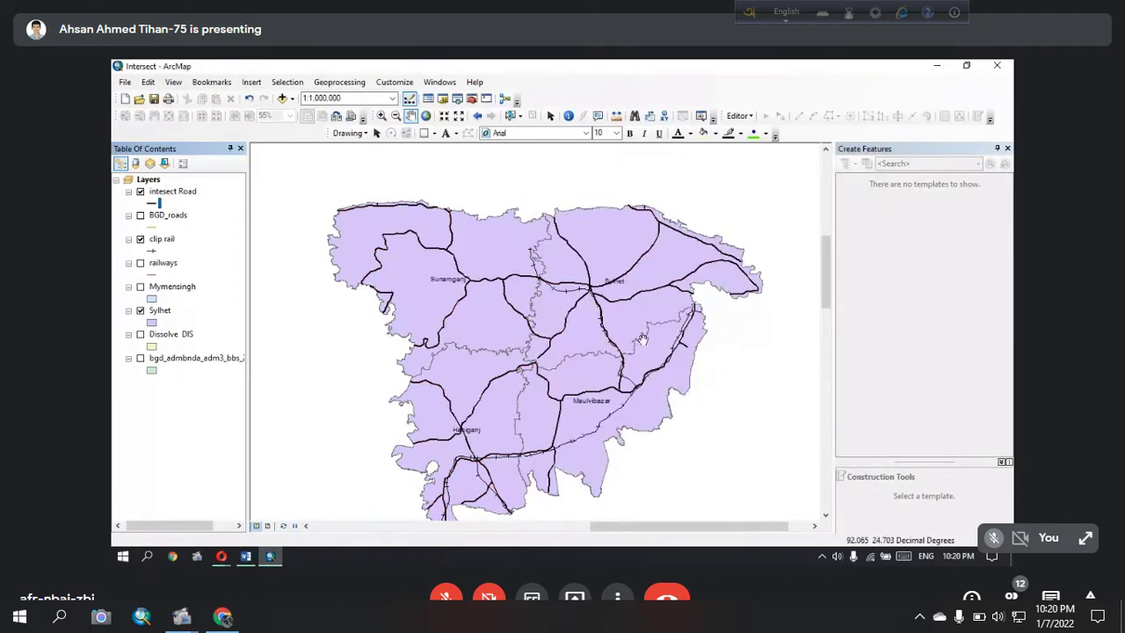
Step: Apply the Highway line style to the intesect Road layer
click(154, 203)
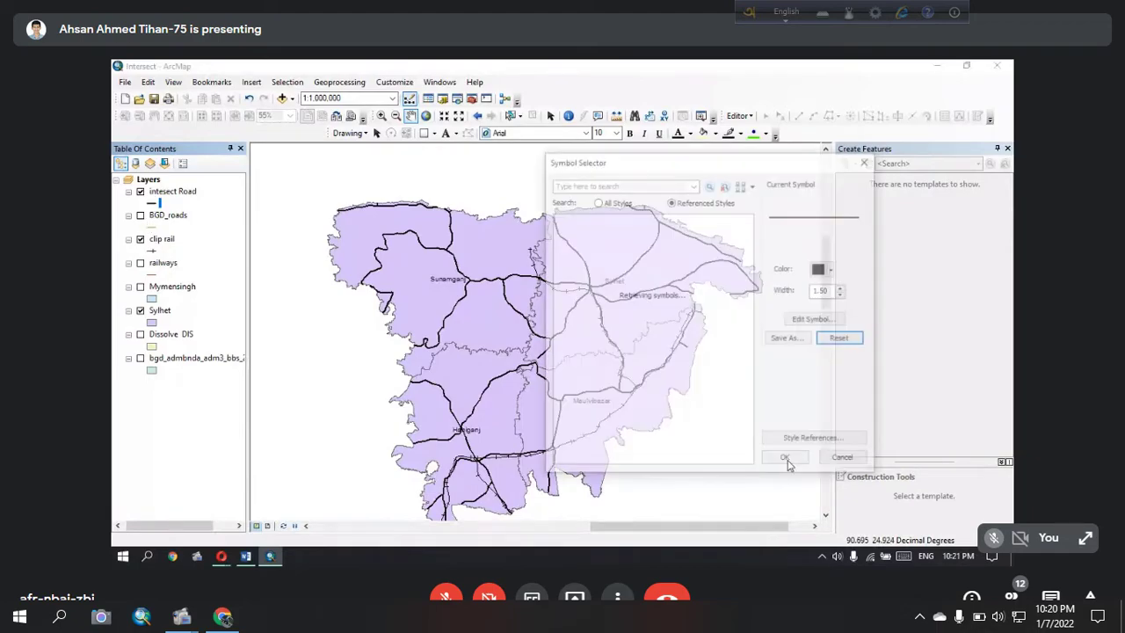
click(573, 250)
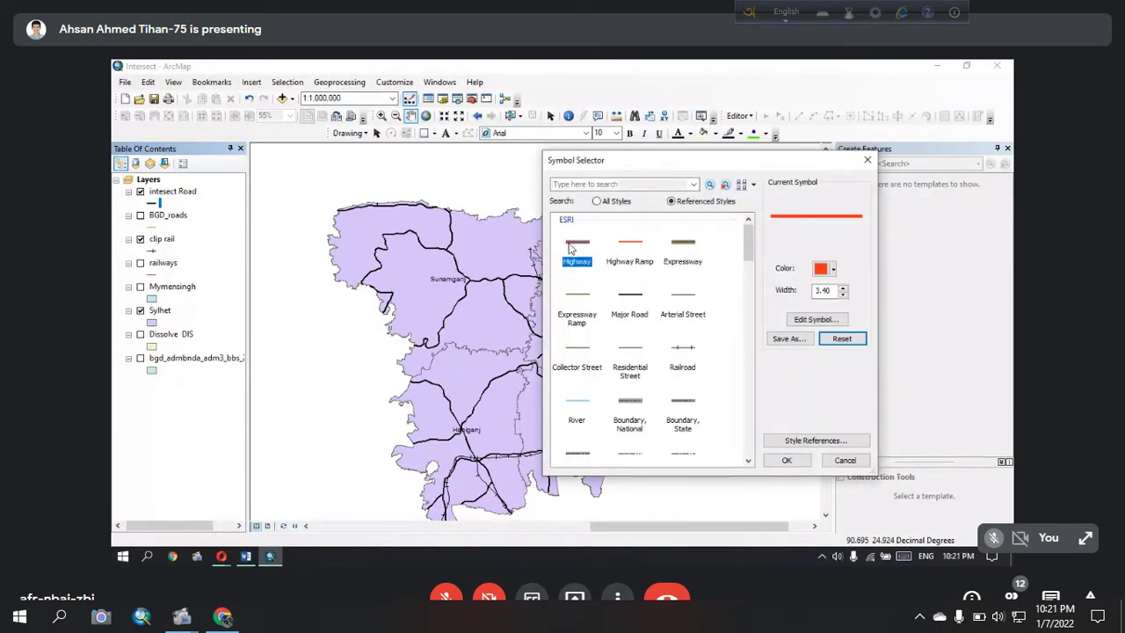
click(781, 459)
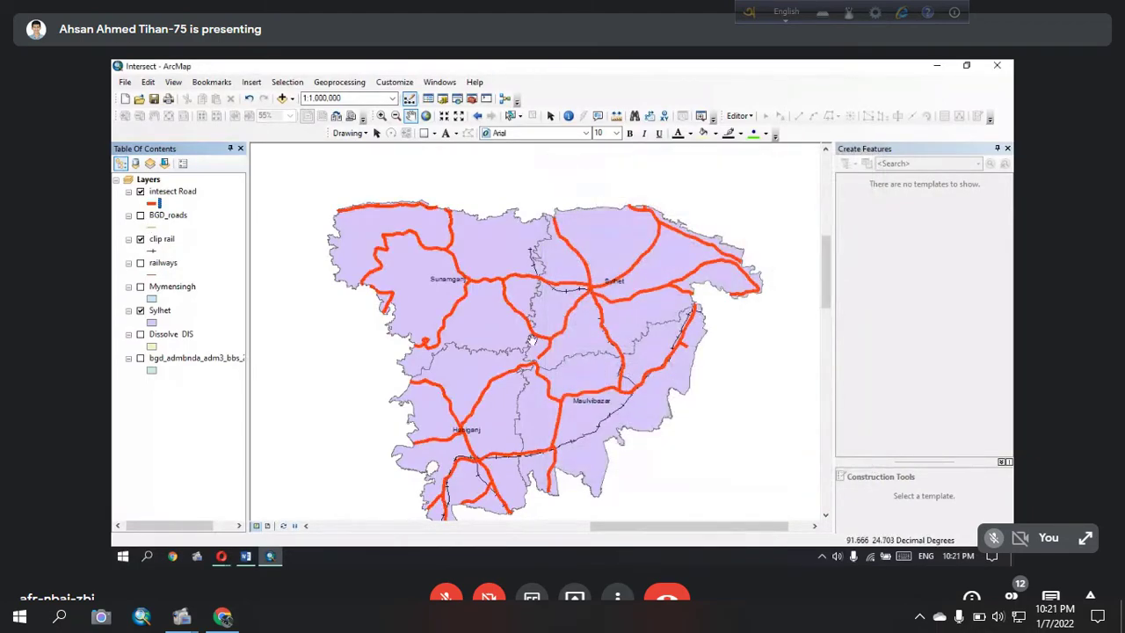
Step: Increase the line width of the clip rail layer's railroad symbol
click(151, 250)
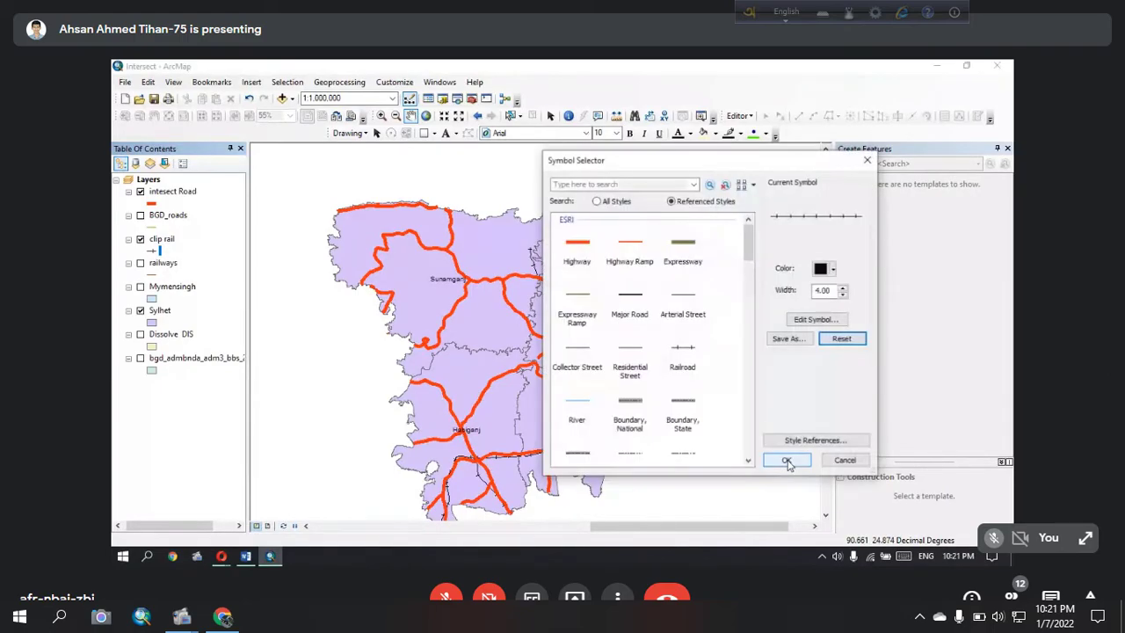
click(843, 288)
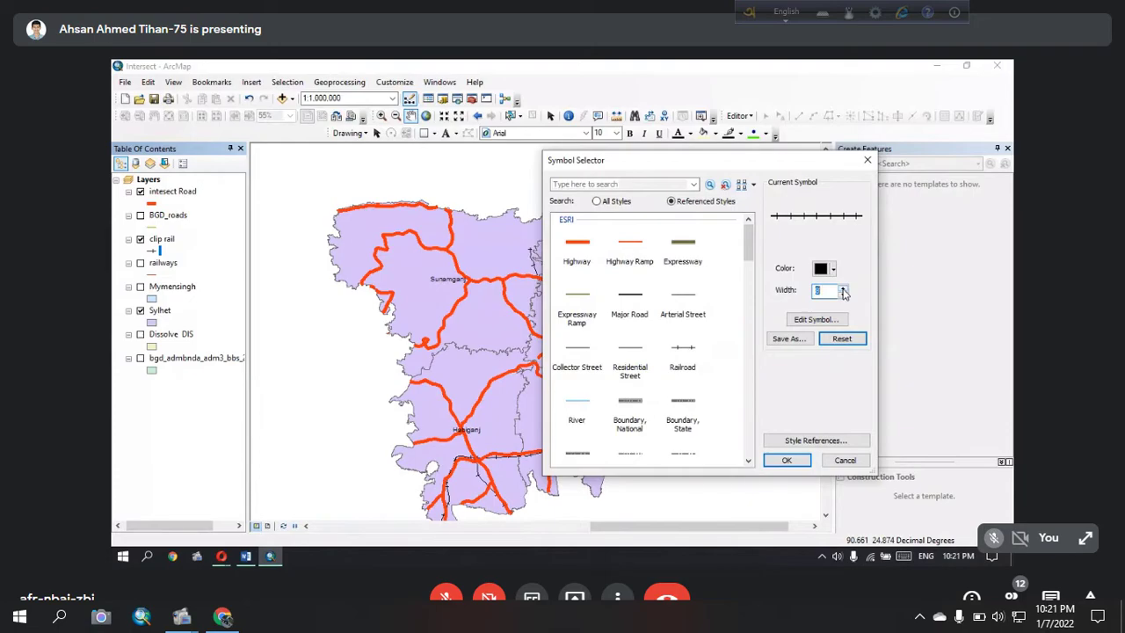
click(787, 459)
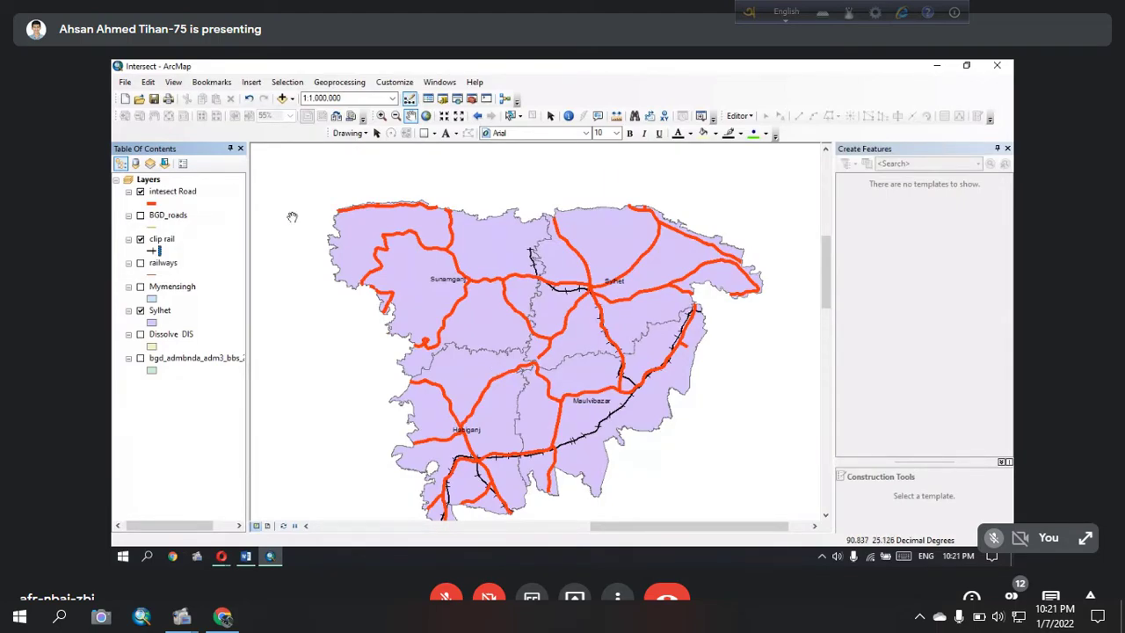
Step: Turn off the intesect Road and clip rail layers and toggle Sylhet to examine the division boundary alone
click(143, 199)
click(141, 193)
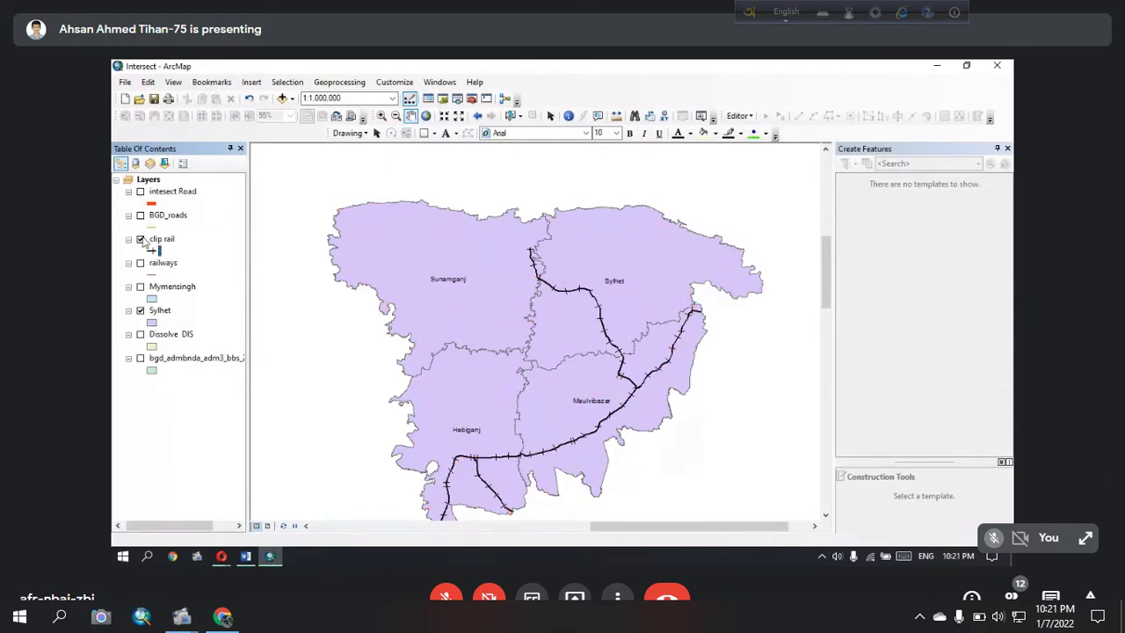
click(141, 239)
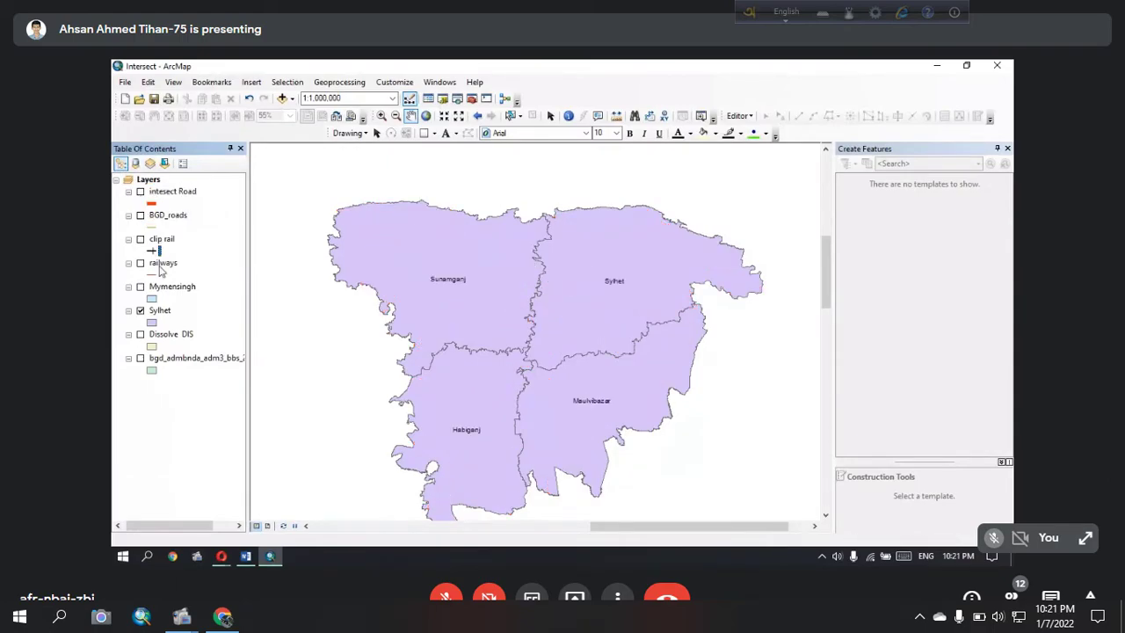
click(158, 312)
click(141, 310)
click(140, 310)
Step: Remove the Sylhet and Mymensingh layers from the map
right_click(162, 313)
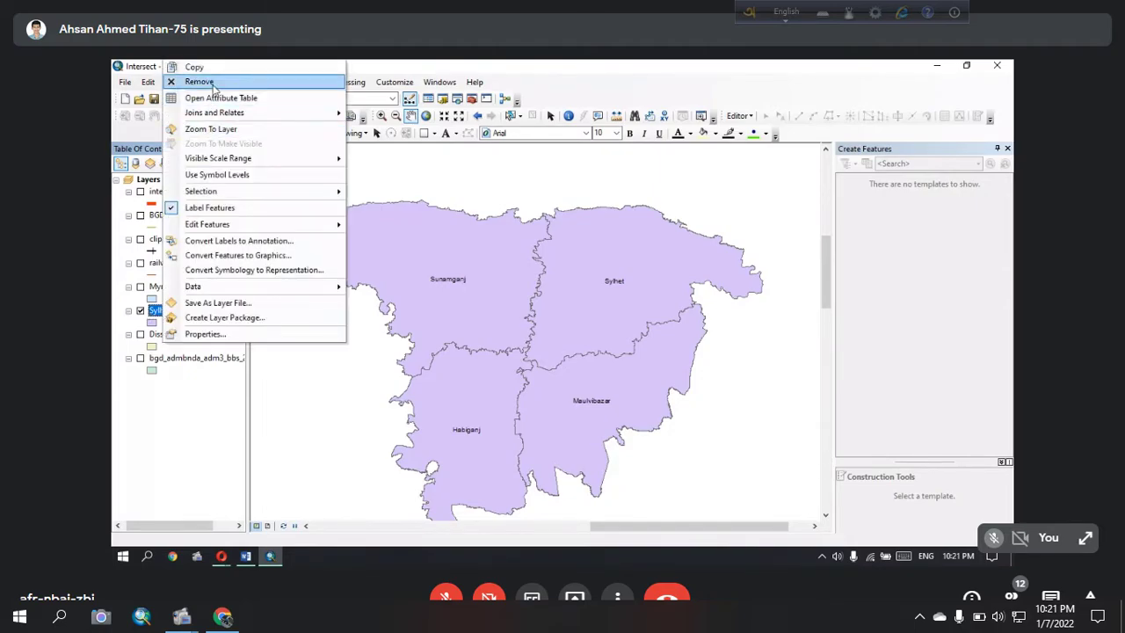
click(215, 89)
right_click(174, 291)
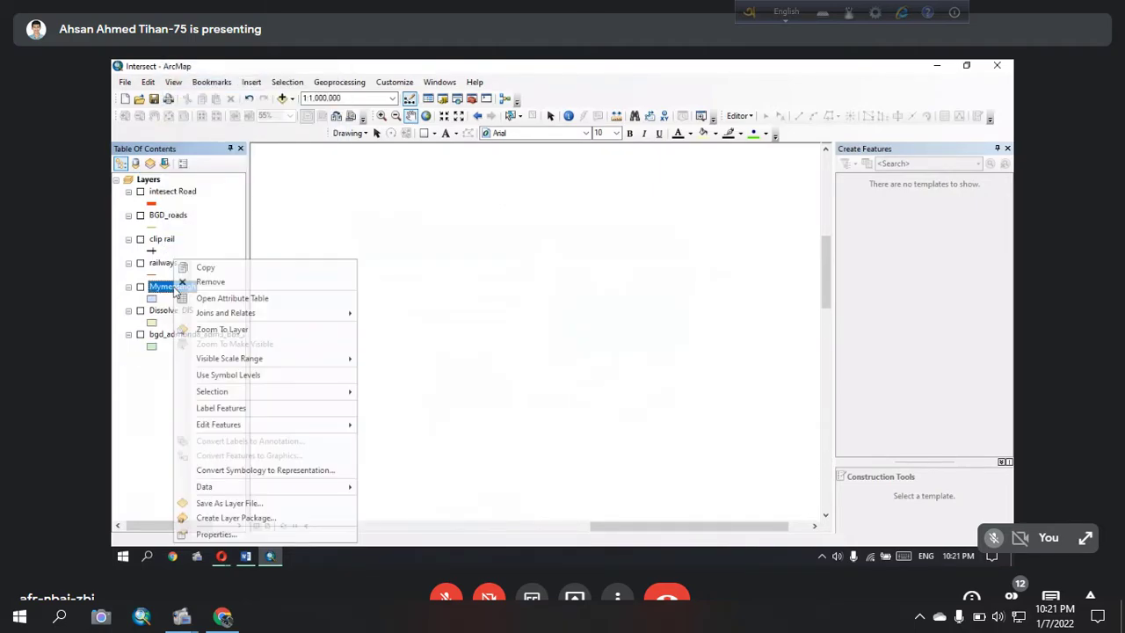
click(223, 283)
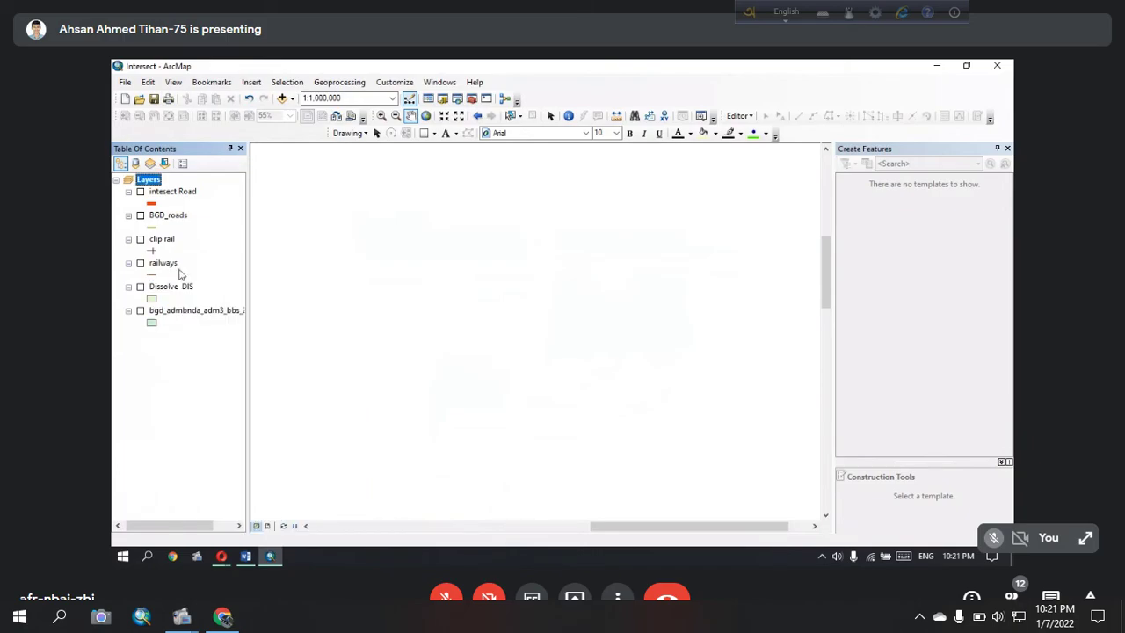
Step: Turn on the Dissolve DIS layer and remove the railways, clip rail, BGD_roads and intesect Road layers
click(140, 287)
right_click(162, 262)
click(189, 280)
click(156, 243)
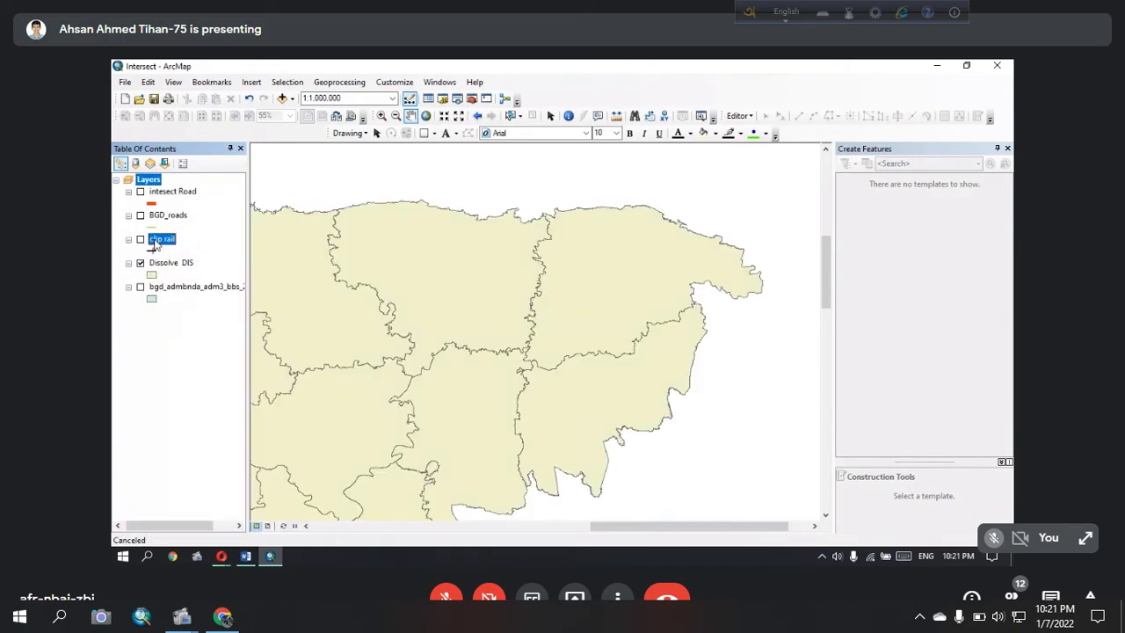
right_click(156, 243)
click(180, 259)
right_click(169, 221)
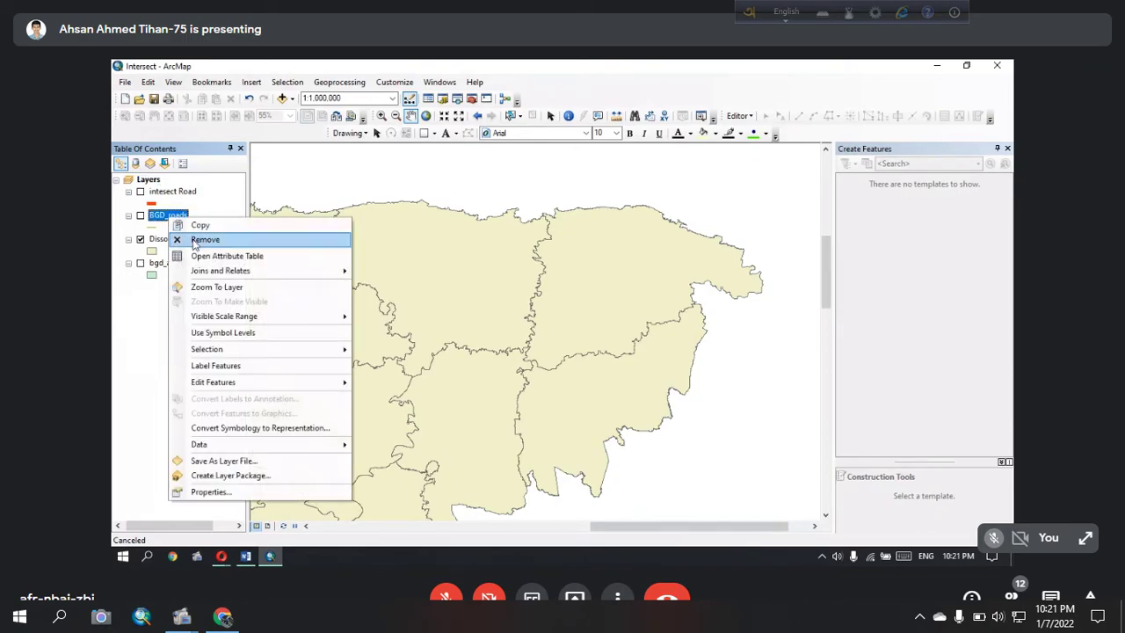
click(199, 238)
right_click(172, 192)
click(198, 216)
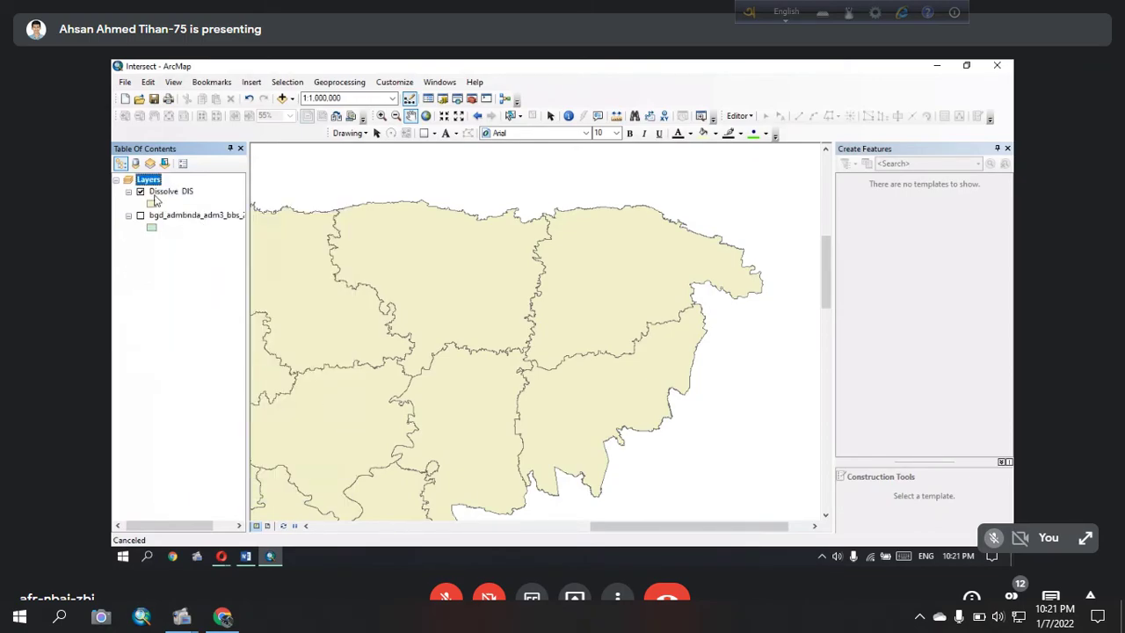
click(444, 117)
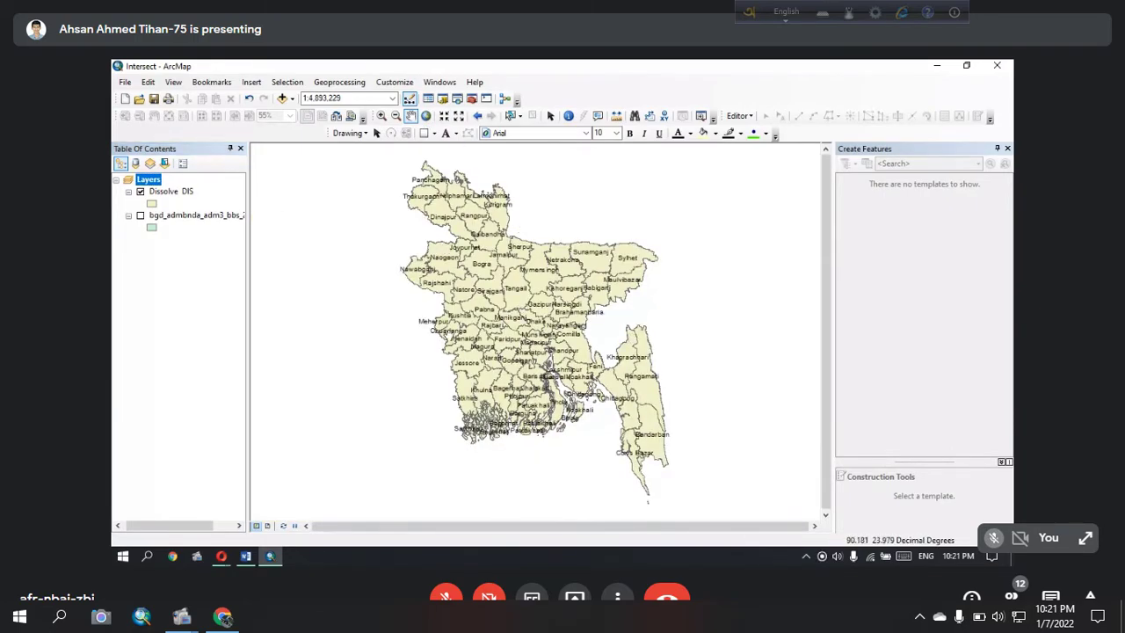
Step: Switch to Word and review question six in the GIS Question document
click(247, 557)
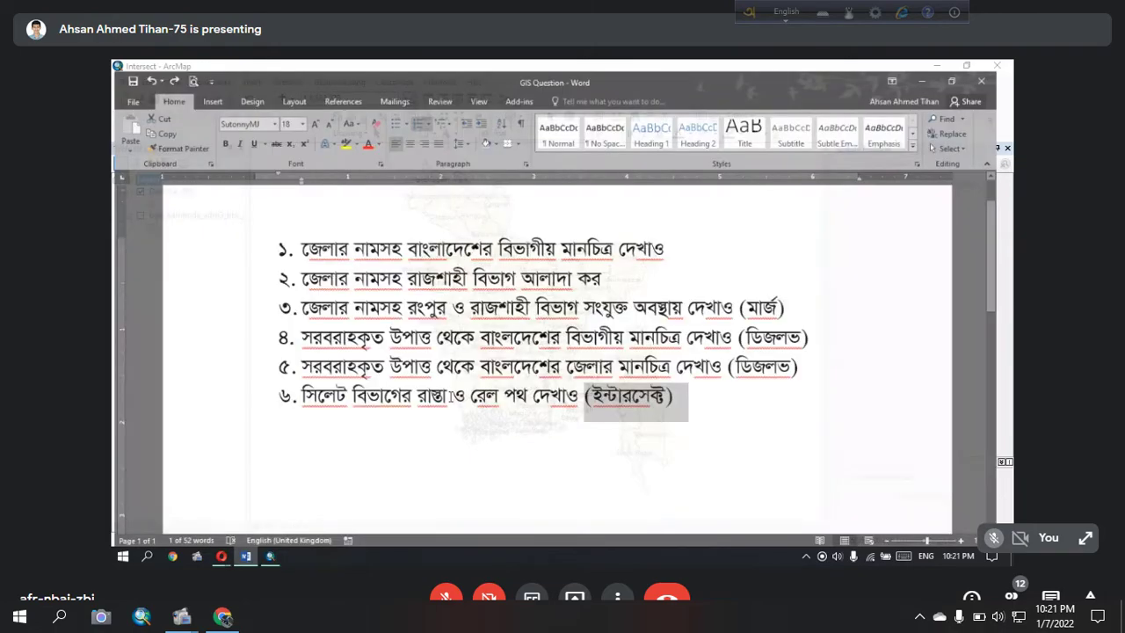
click(349, 392)
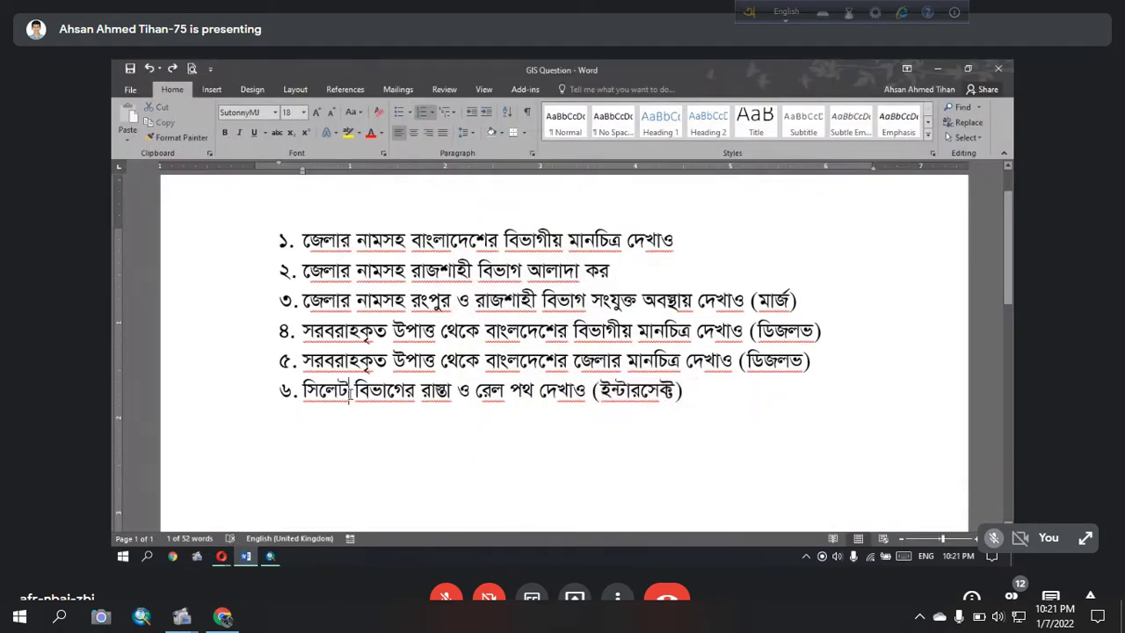
click(937, 69)
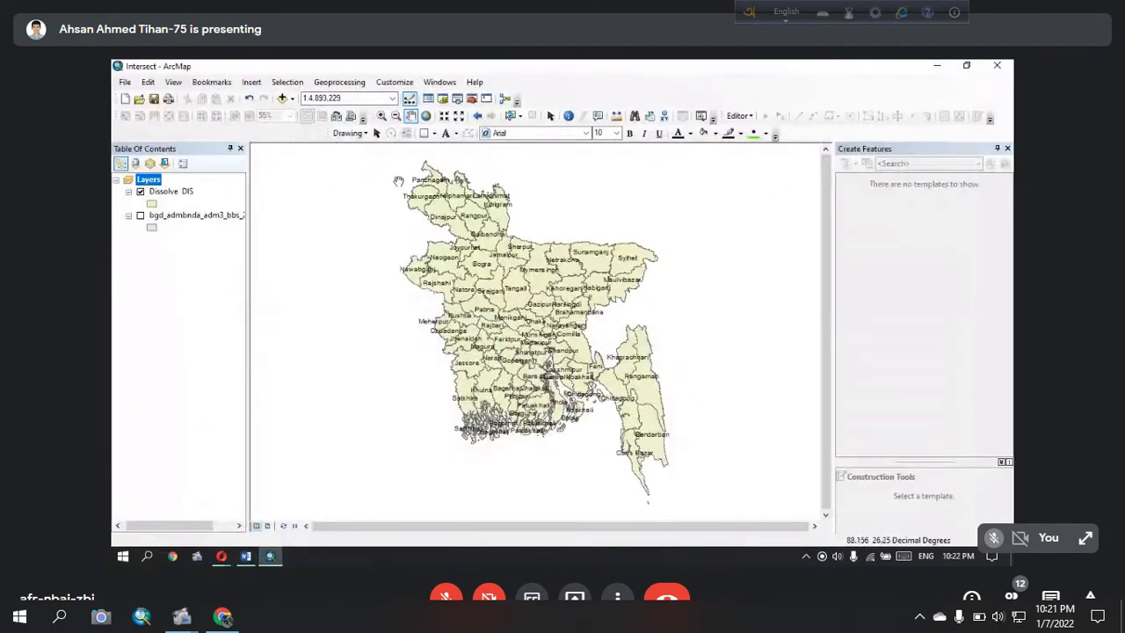
click(287, 82)
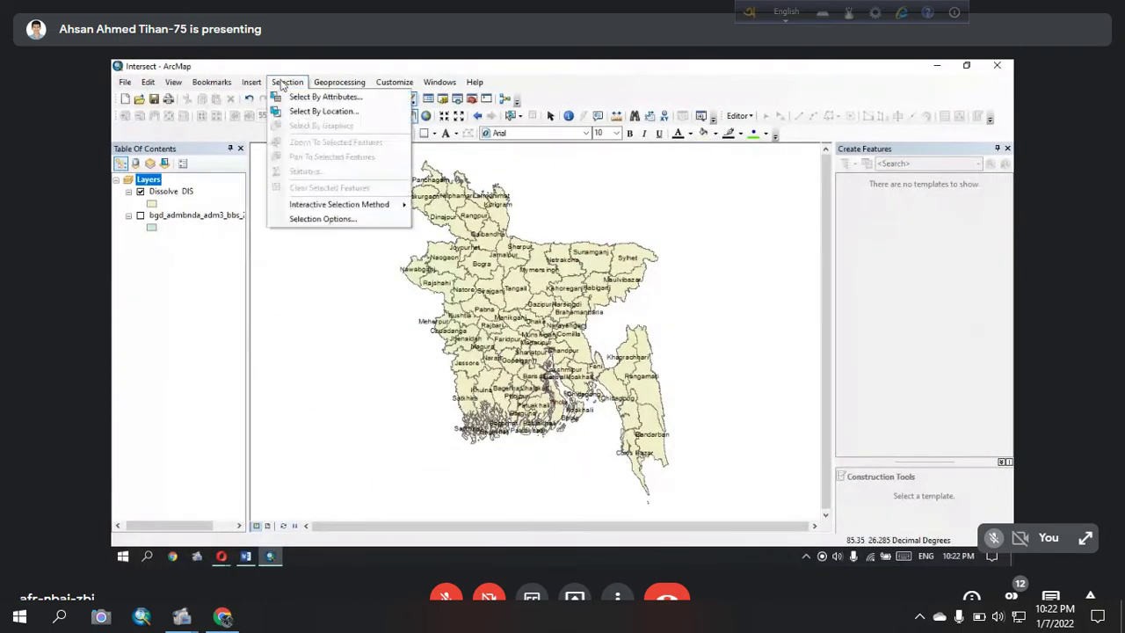
click(295, 99)
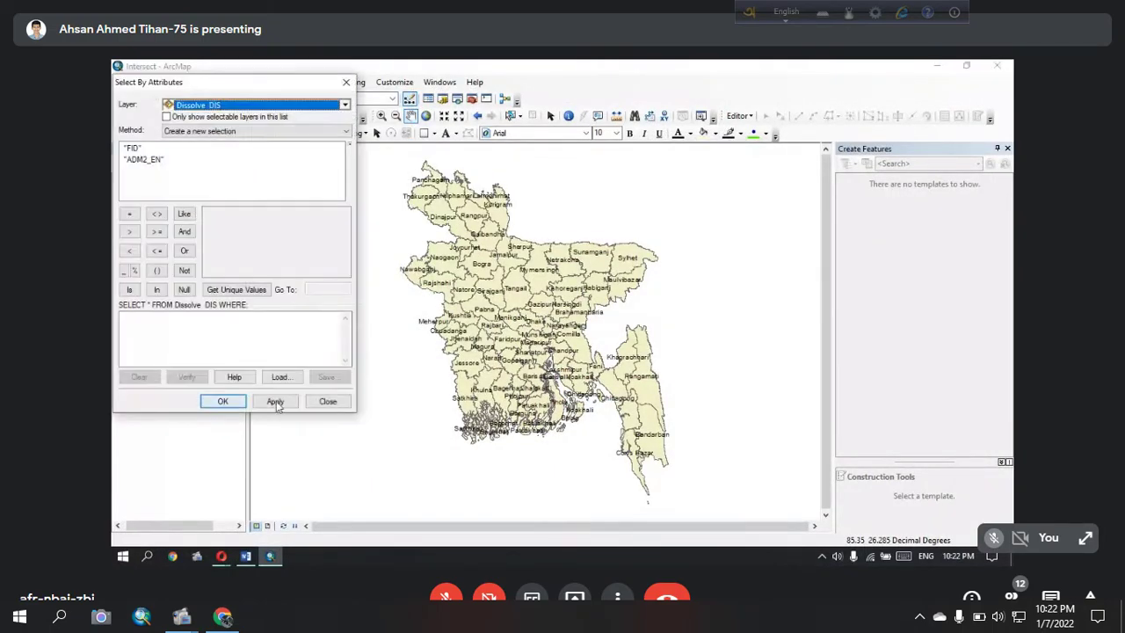
click(275, 401)
click(647, 355)
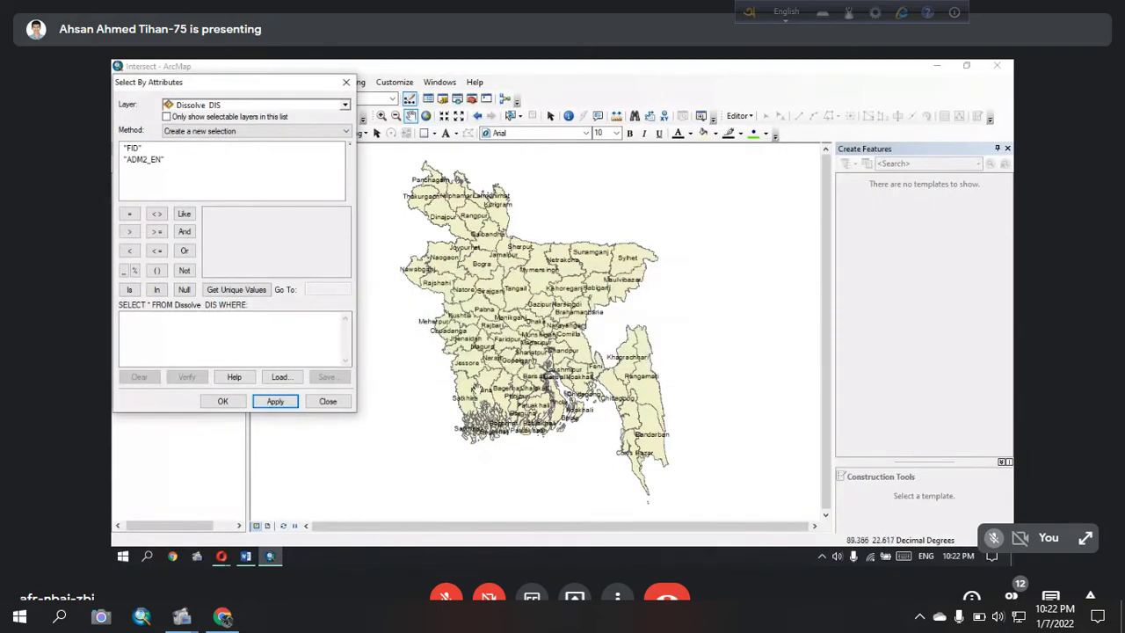
click(339, 403)
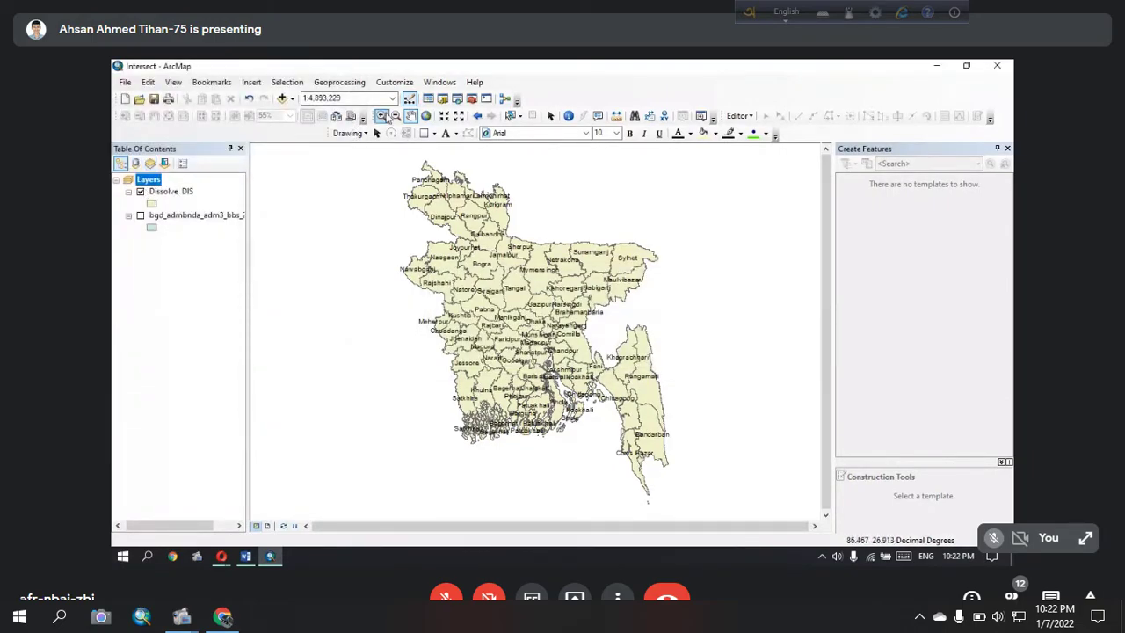
Step: Add the bgd_admbnda_adm2_bbs_20180410.shp district boundaries from the GIS Data folder to the map
click(283, 98)
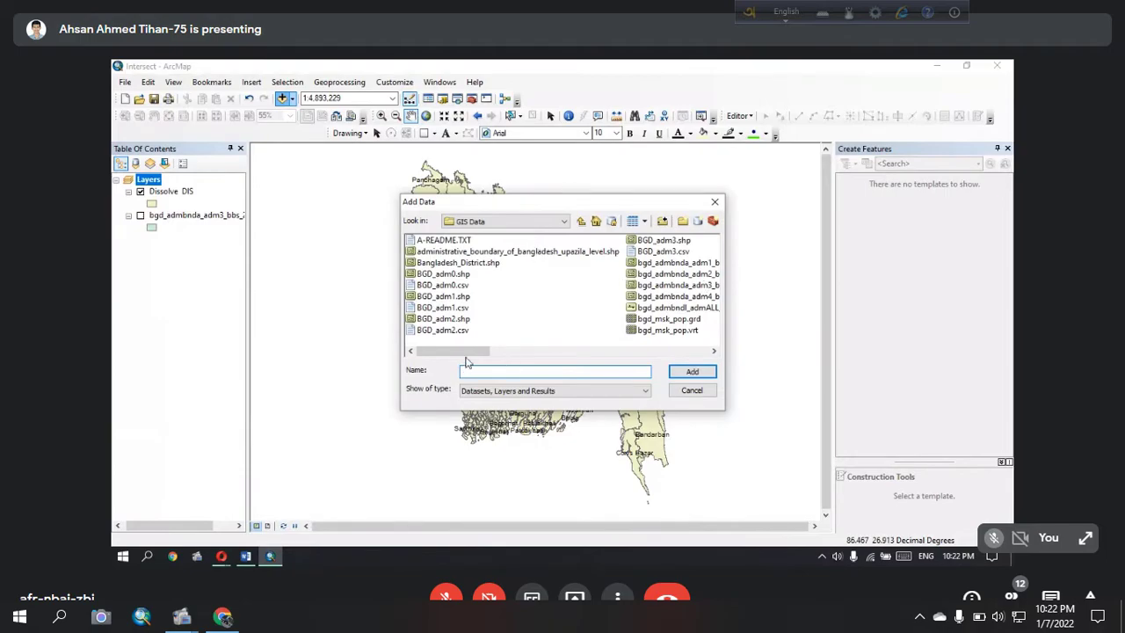
click(693, 275)
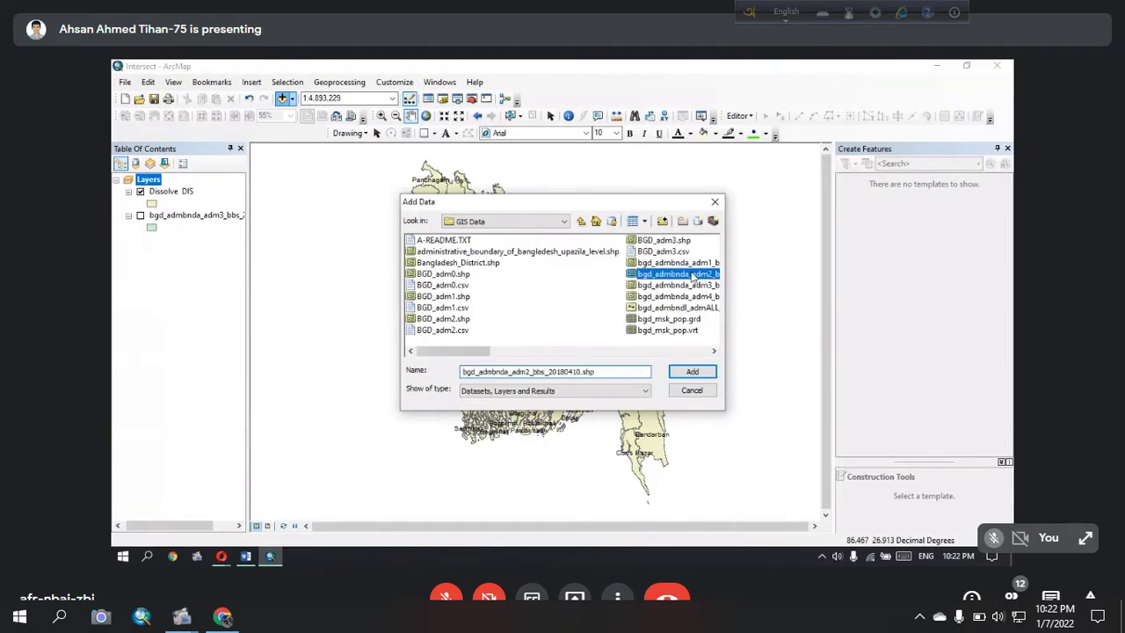
double_click(694, 276)
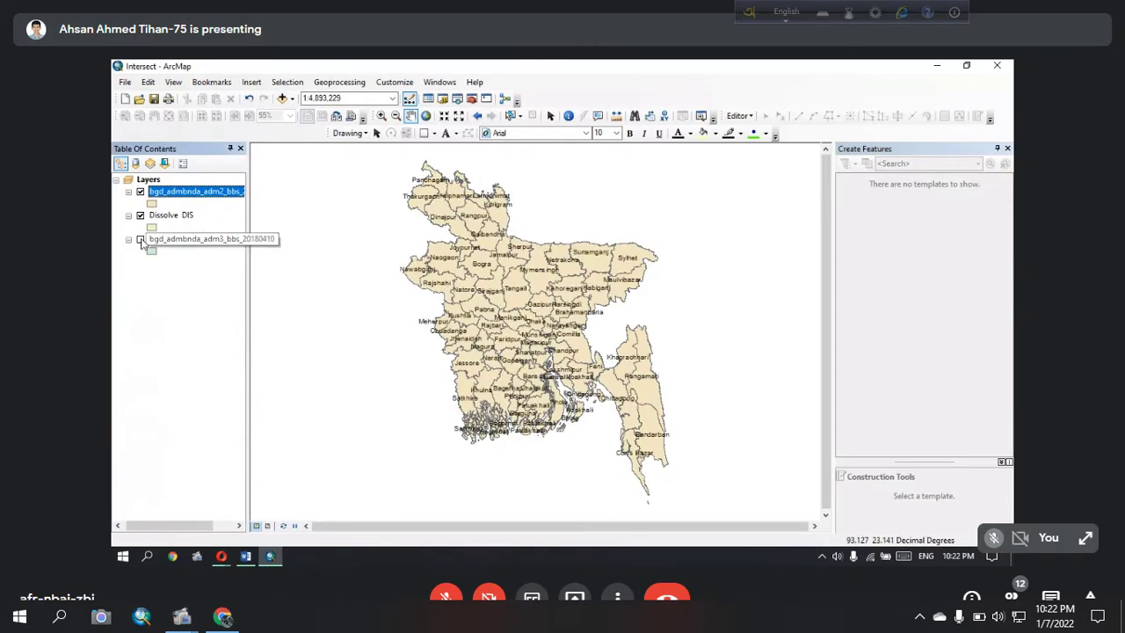
Step: Remove the bgd_admbnda_adm3_bbs_20180410 and Dissolve DIS layers, keeping only the adm2 boundary layer
right_click(148, 239)
click(189, 257)
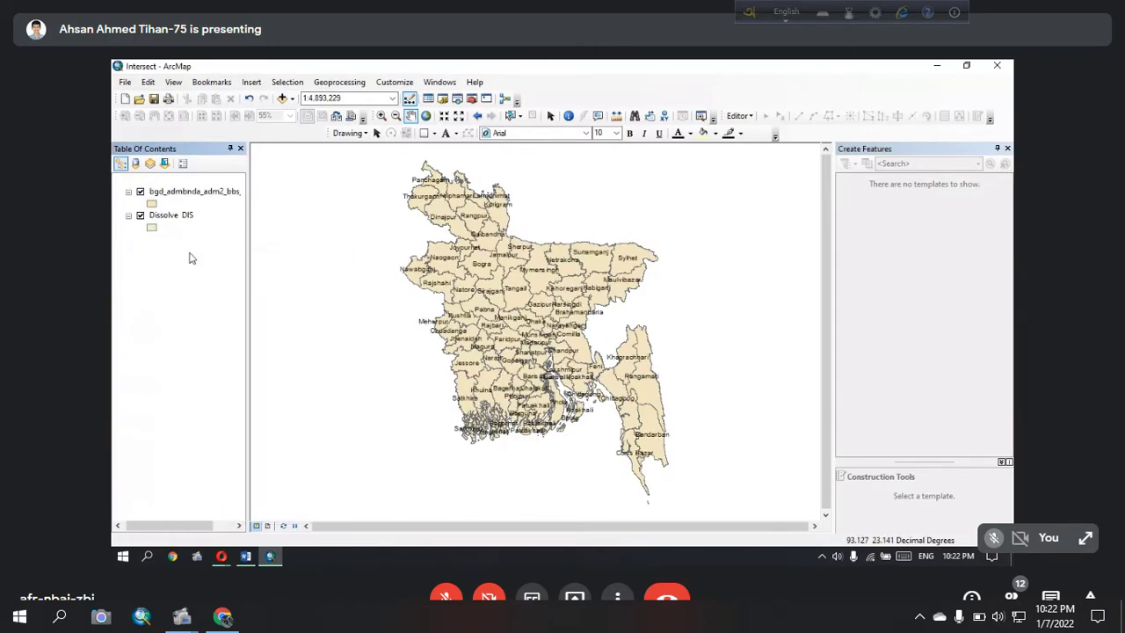
right_click(167, 214)
click(192, 236)
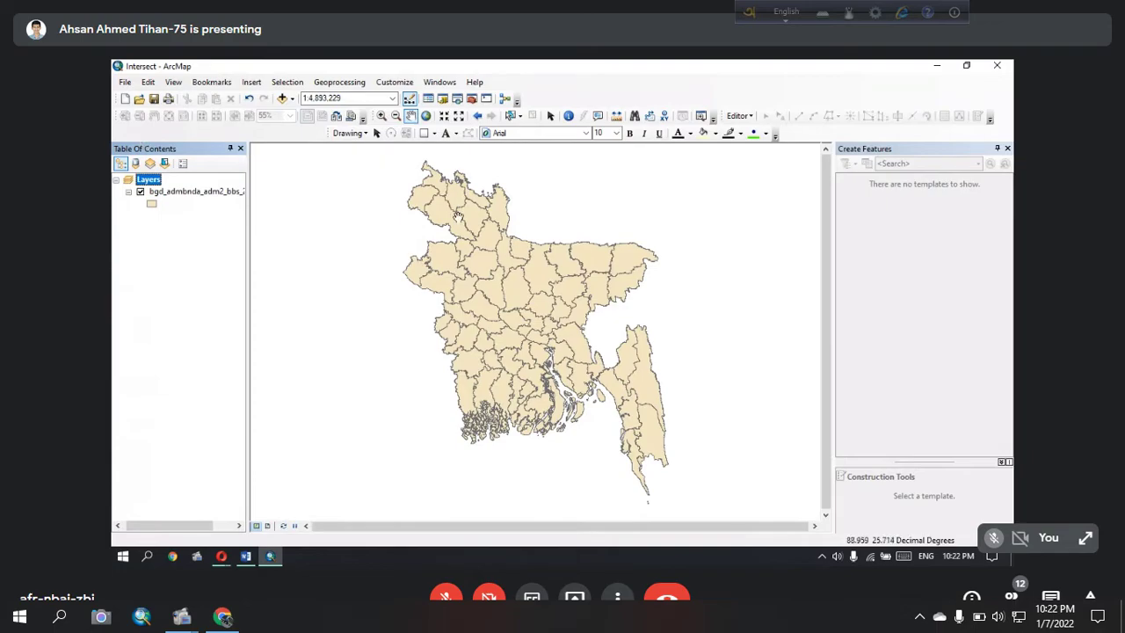
drag(483, 276, 512, 296)
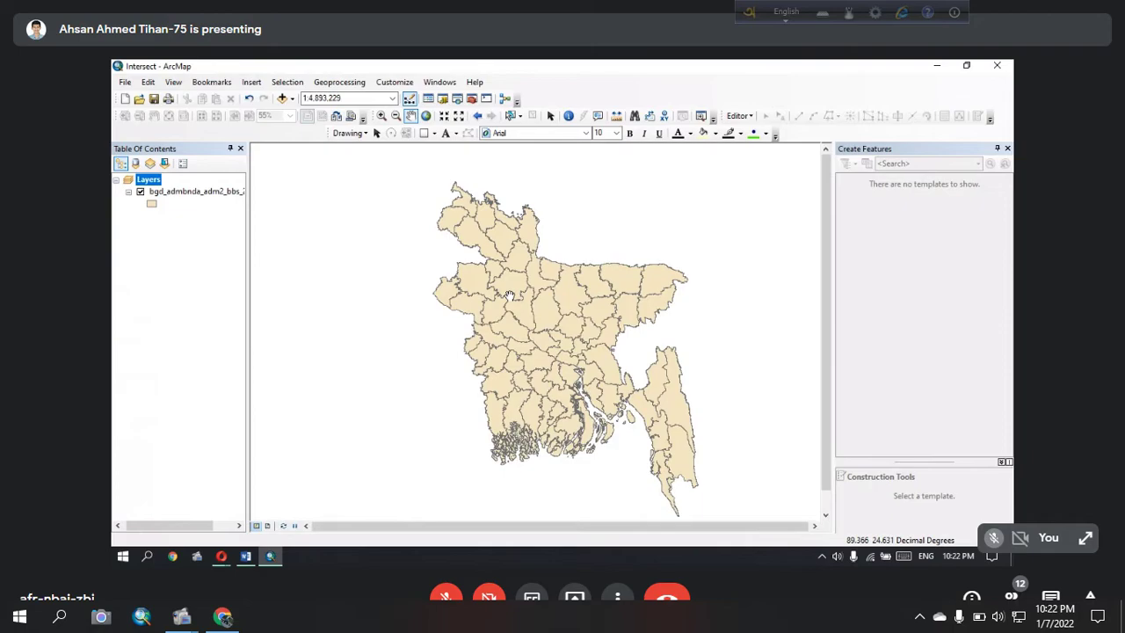
drag(538, 313, 533, 310)
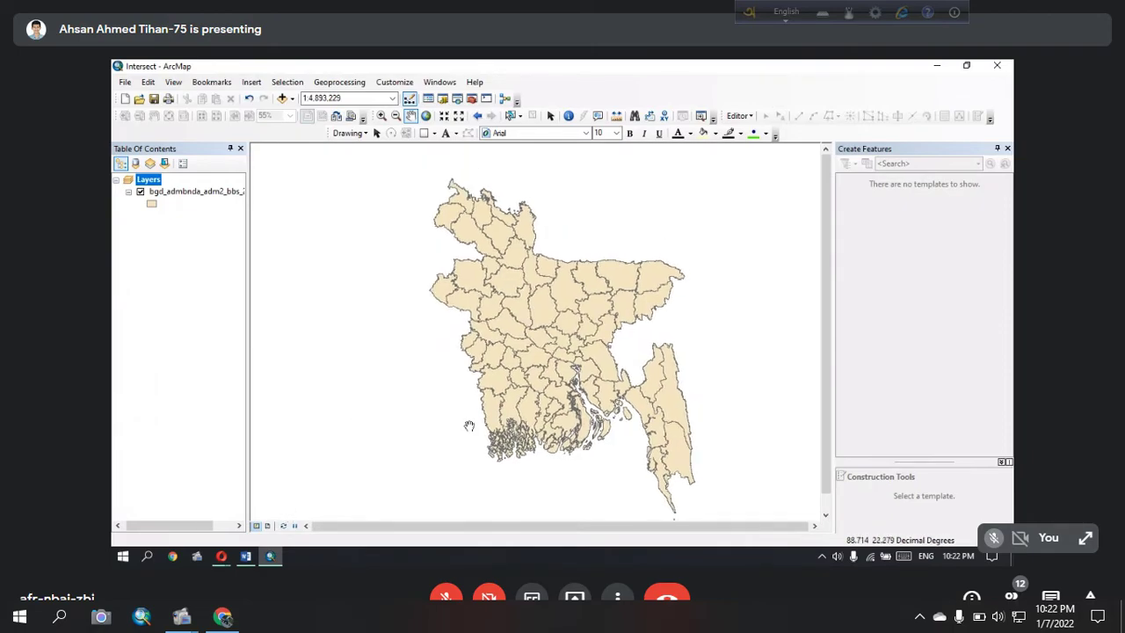
Step: In the Word question list, replace the division name in question six with "চট্টগ্রাম"
click(248, 557)
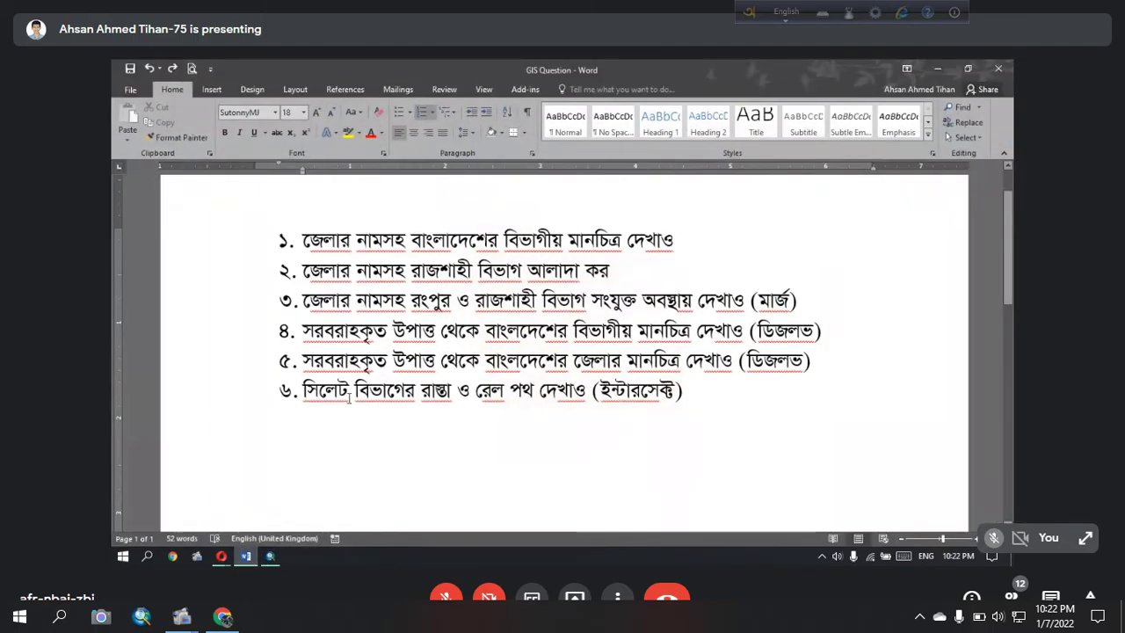
double_click(349, 397)
key(Delete)
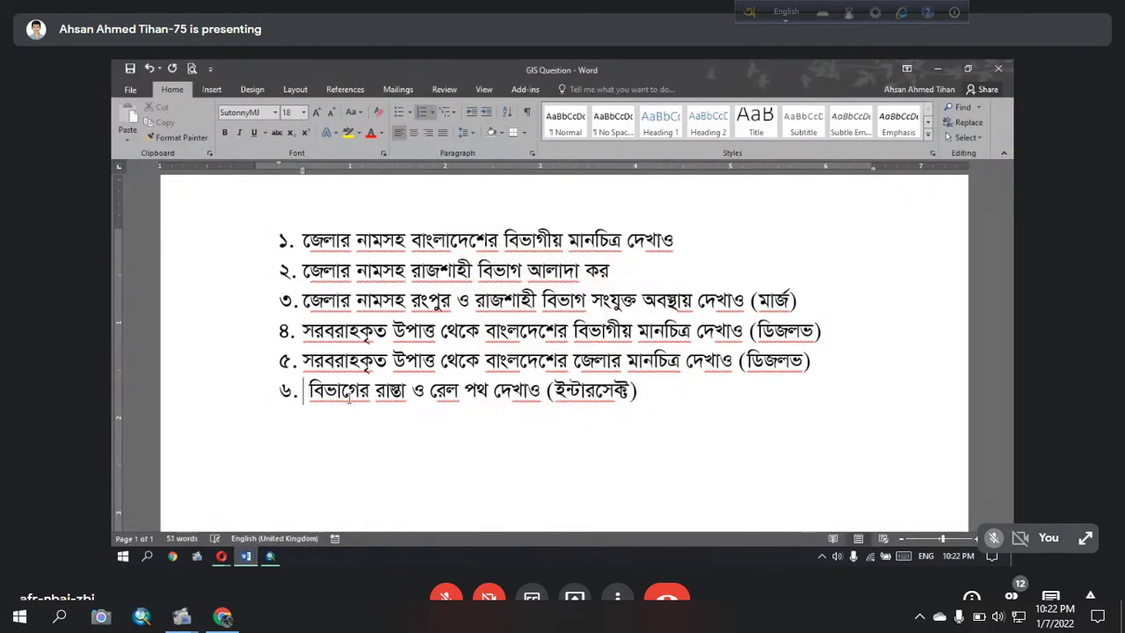
text(চট)
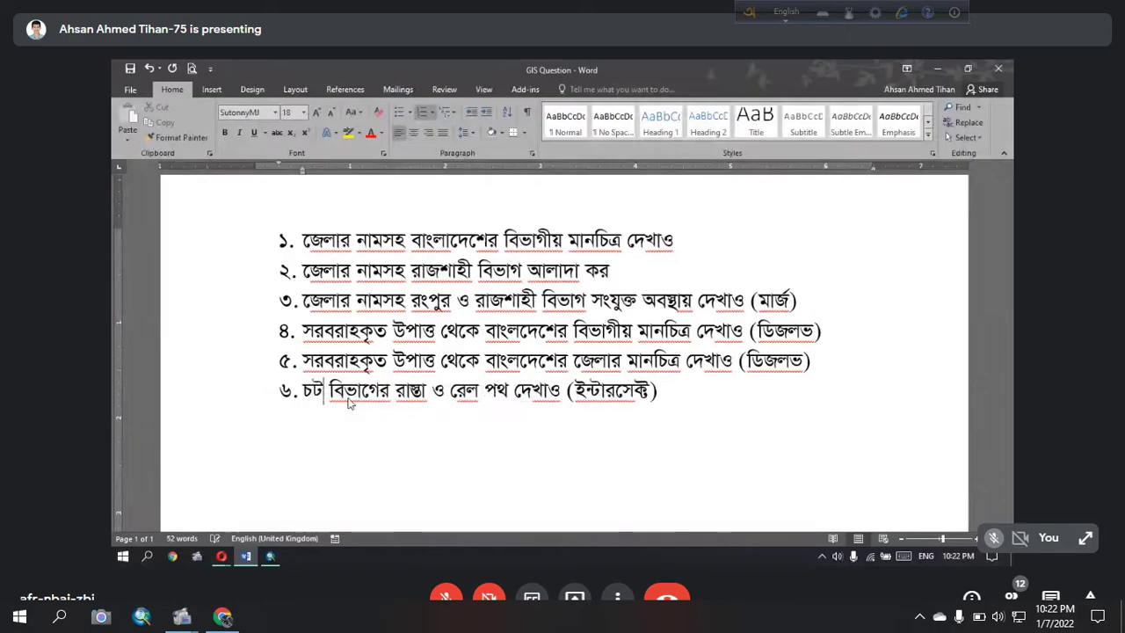
text(্টগ্রাম)
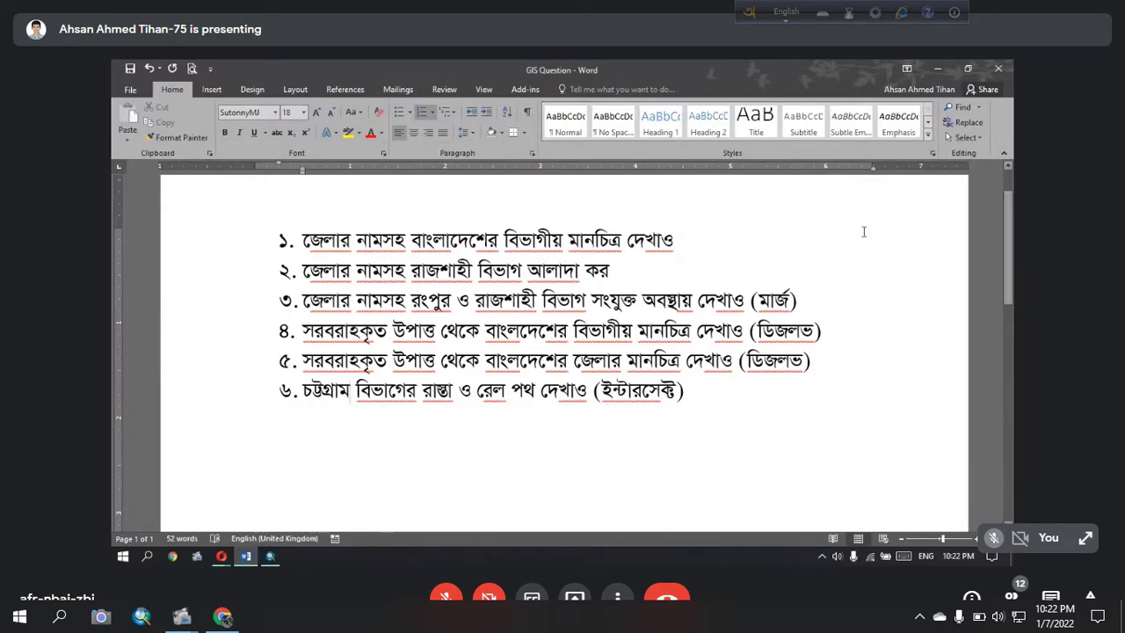
click(935, 68)
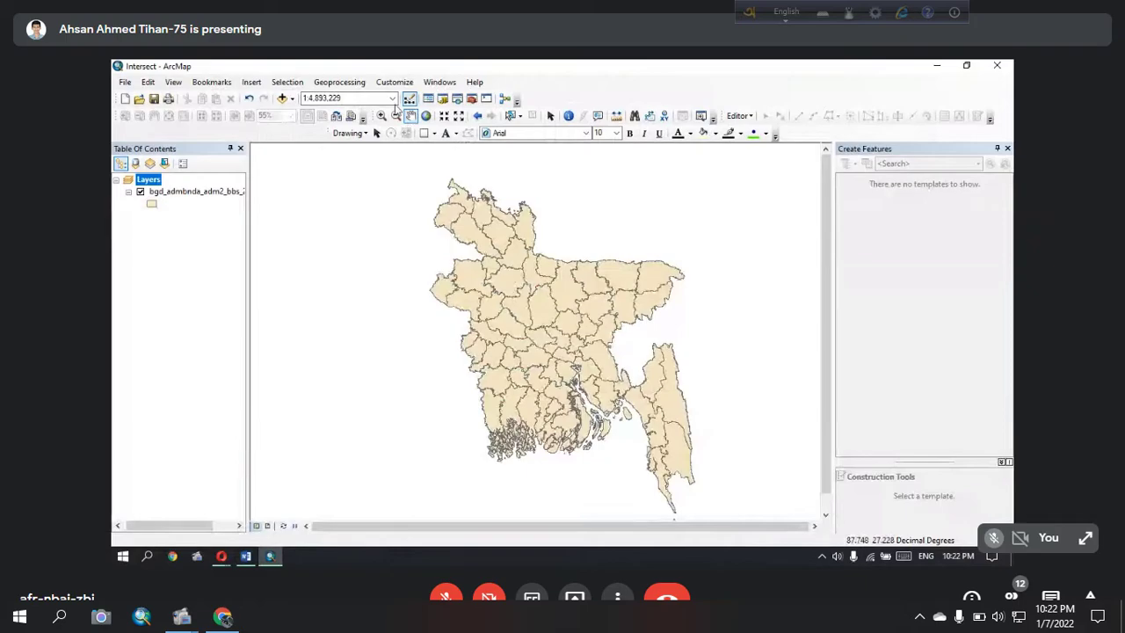
Step: Add the BGD_roads.shp shapefile from the GIS Data folder to the ArcMap map
click(282, 99)
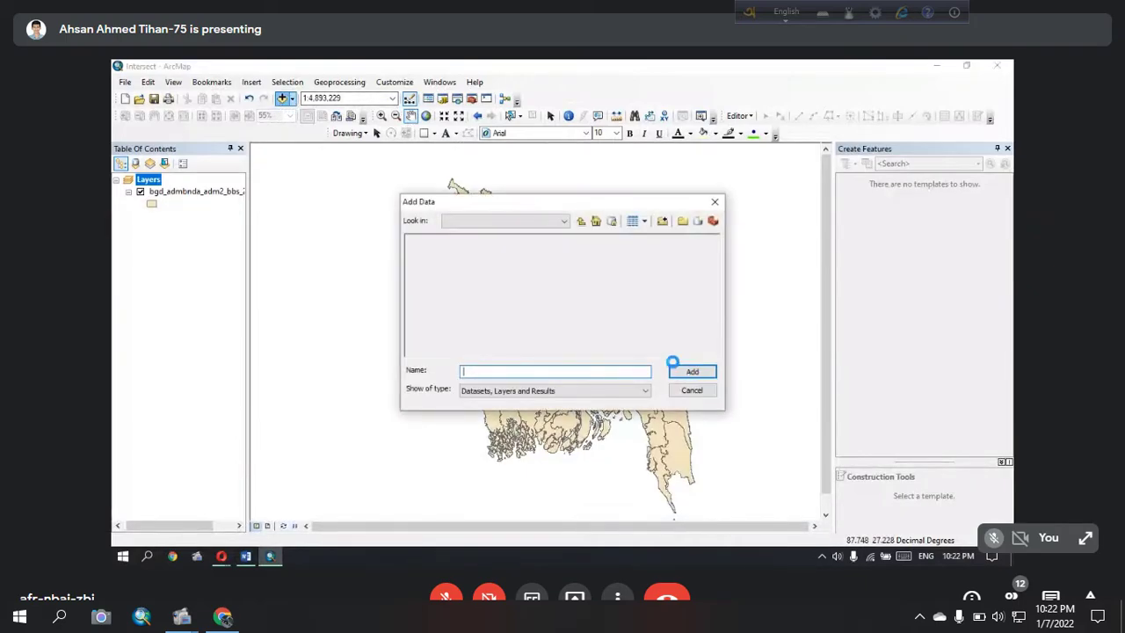
drag(462, 354, 594, 354)
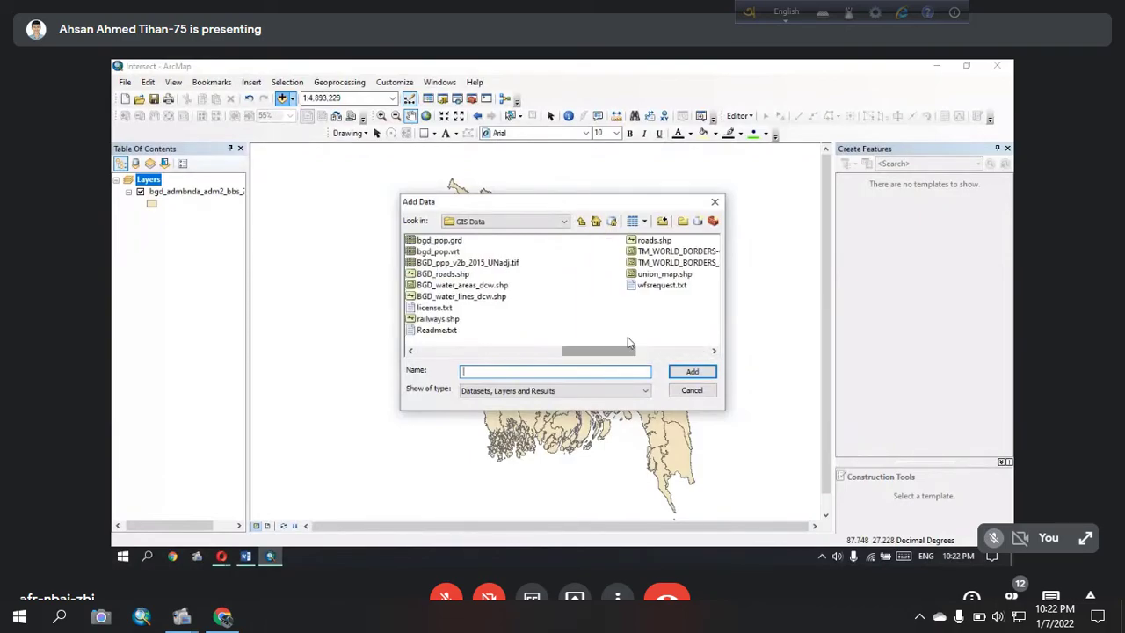
click(440, 274)
click(686, 370)
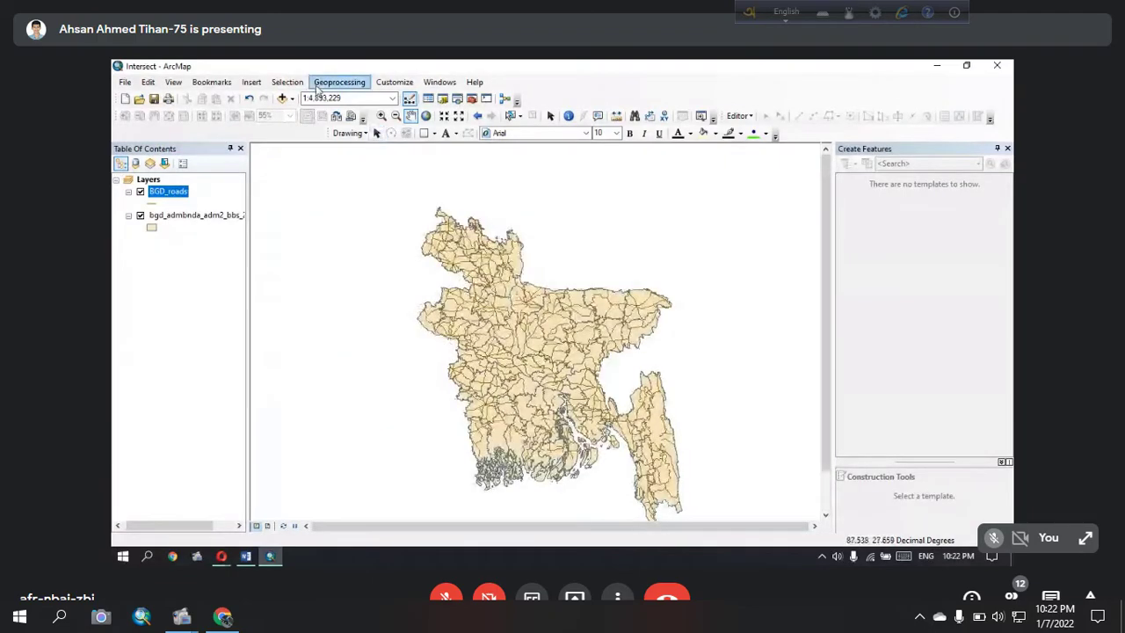
Step: Add the railways.shp shapefile from the GIS Data folder to the map
click(281, 97)
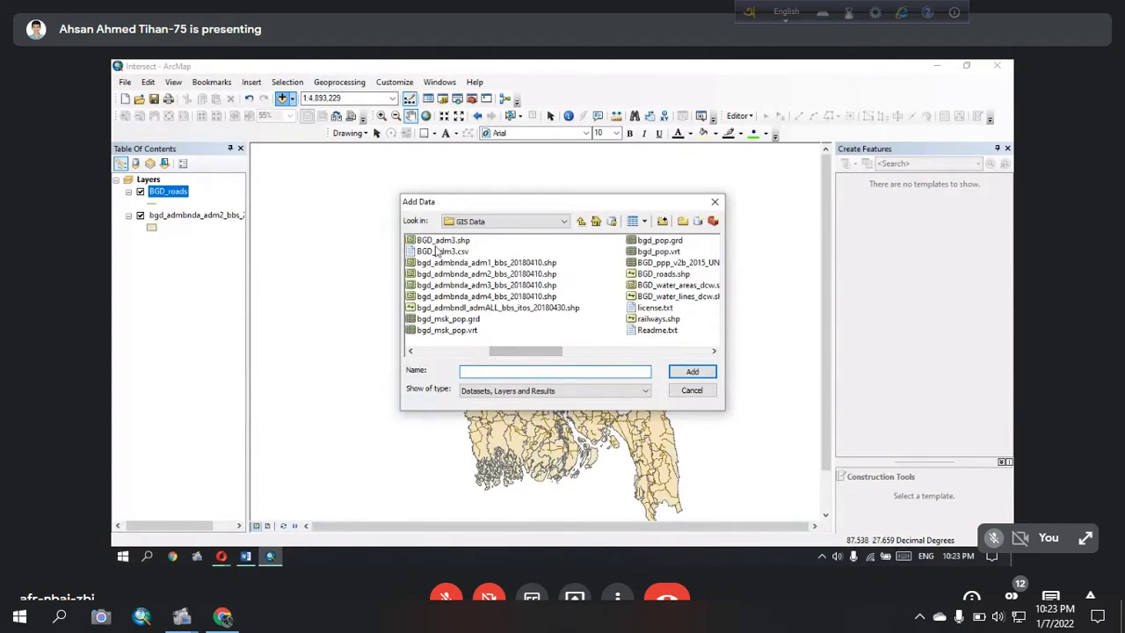
click(659, 319)
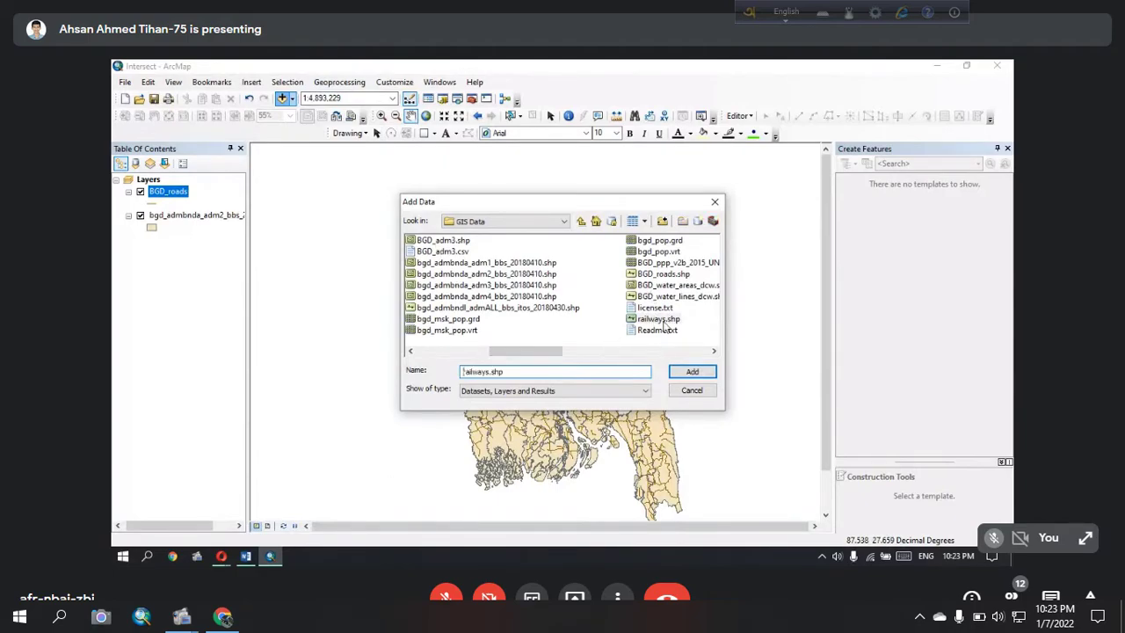
click(691, 372)
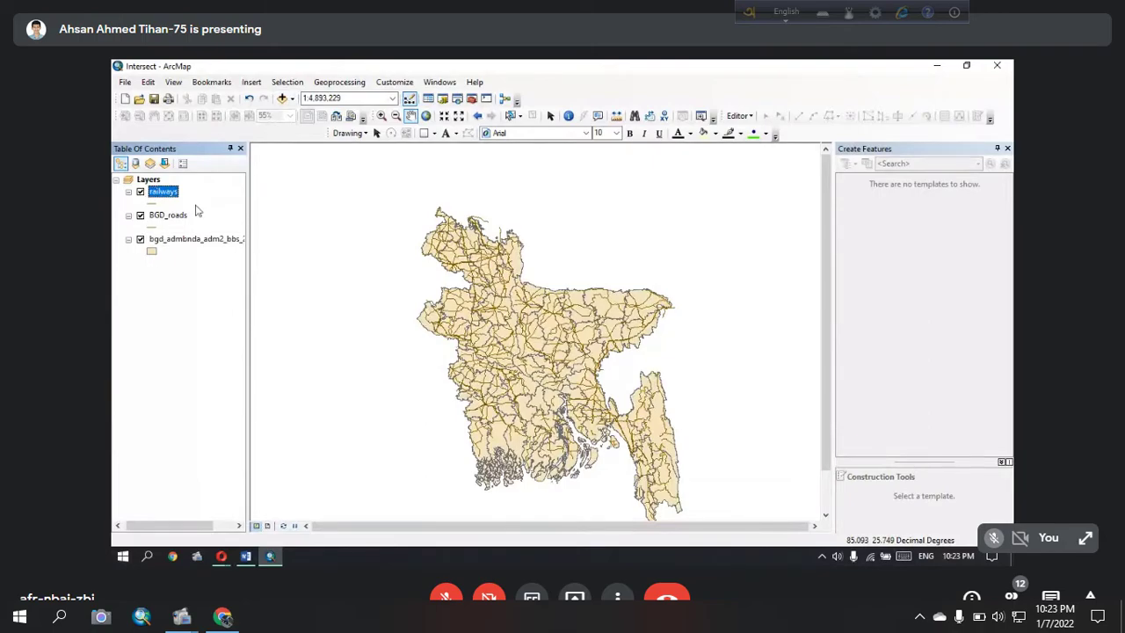
Step: Check question six in the Word question list, and return to the ArcMap map
drag(477, 389, 445, 348)
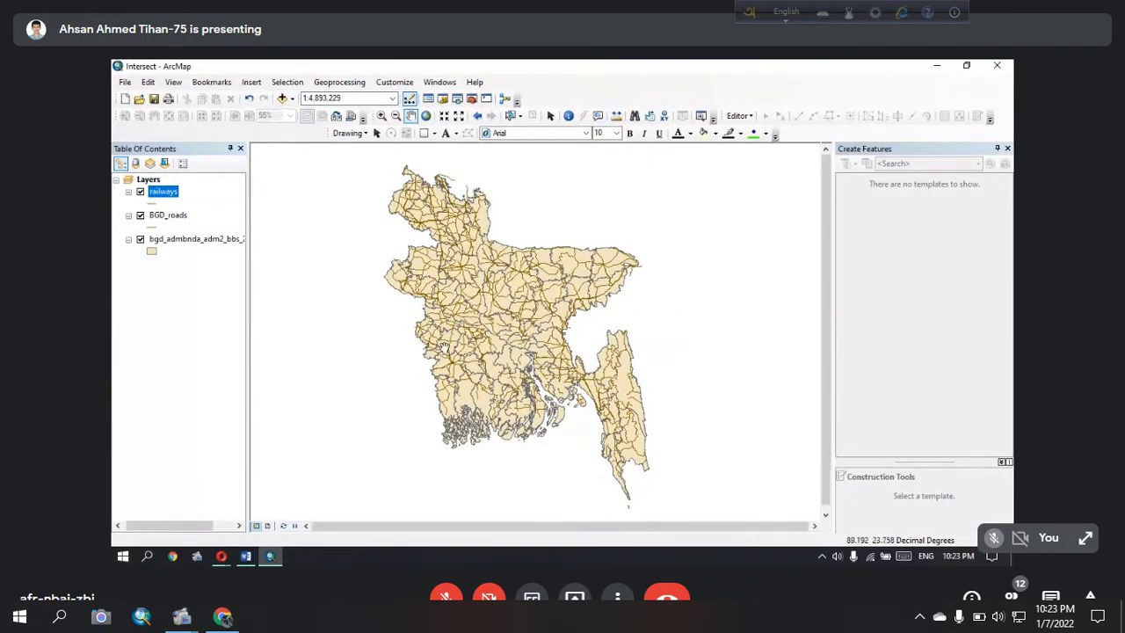
click(246, 556)
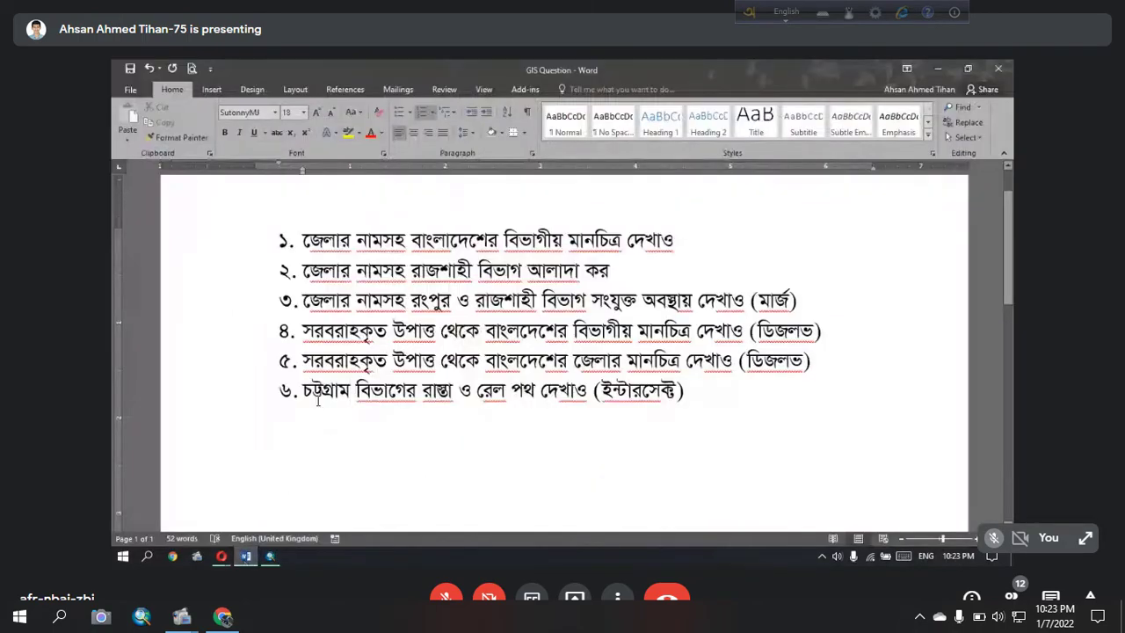
click(936, 68)
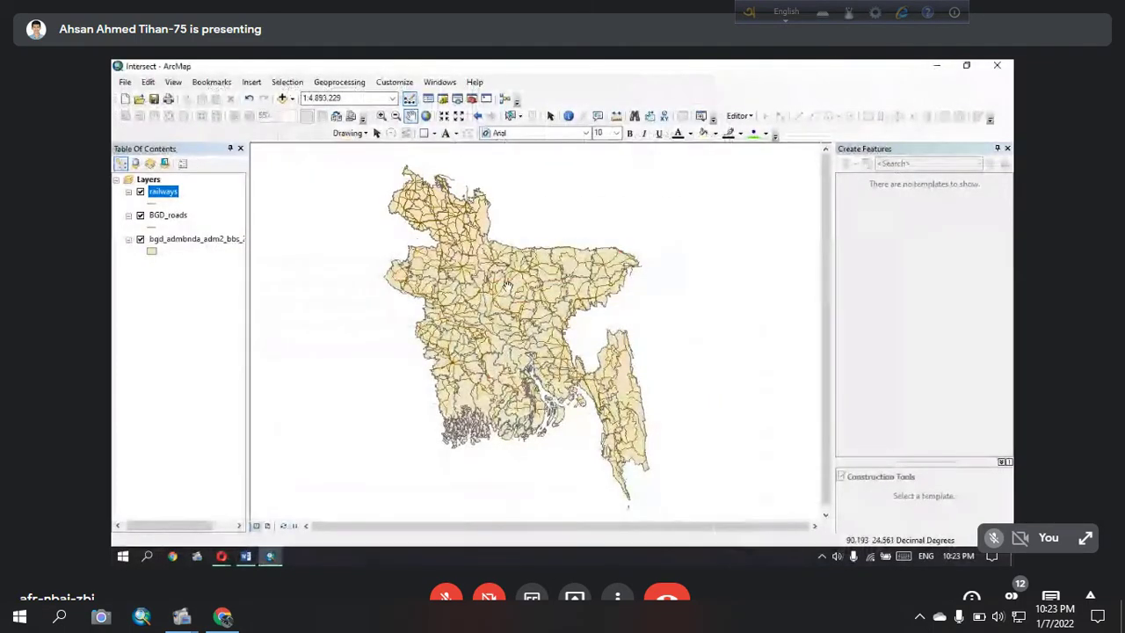
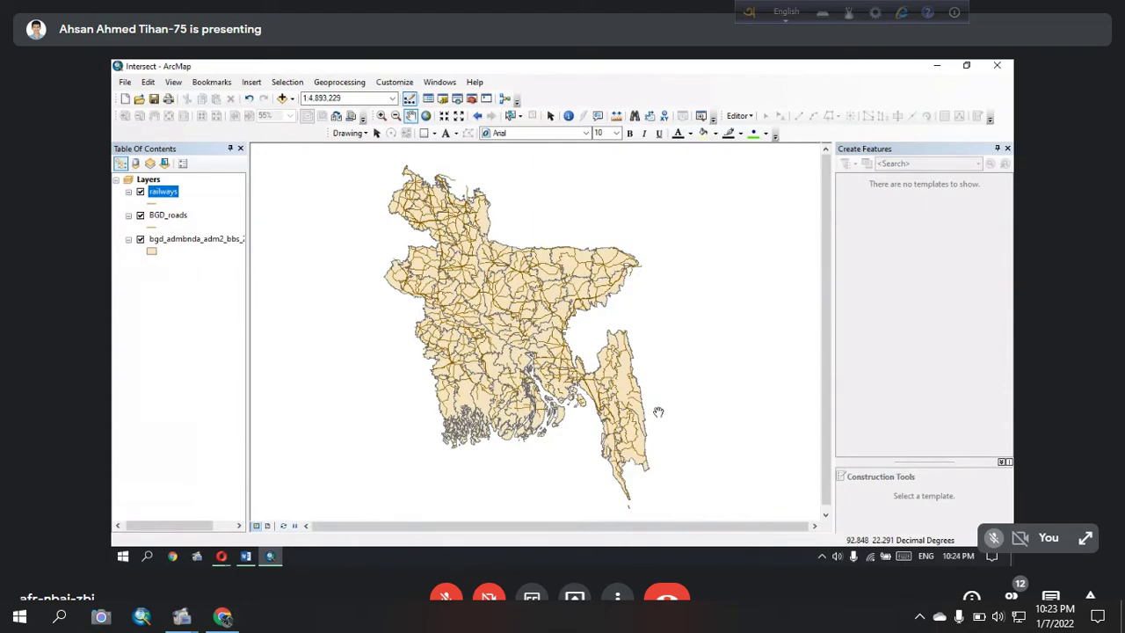
Step: Select the Chittagong division districts in the bgd_admbnda_adm2_bbs_20180410 layer by attributes with "ADM1_EN" = 'Chittagong'
click(287, 81)
click(304, 94)
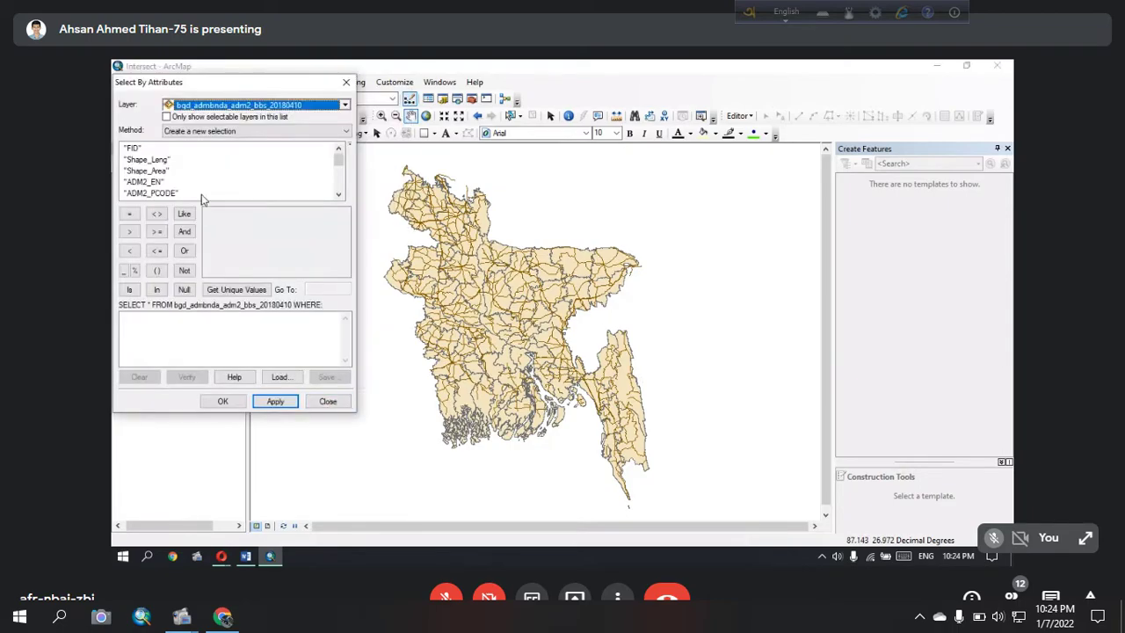
click(240, 108)
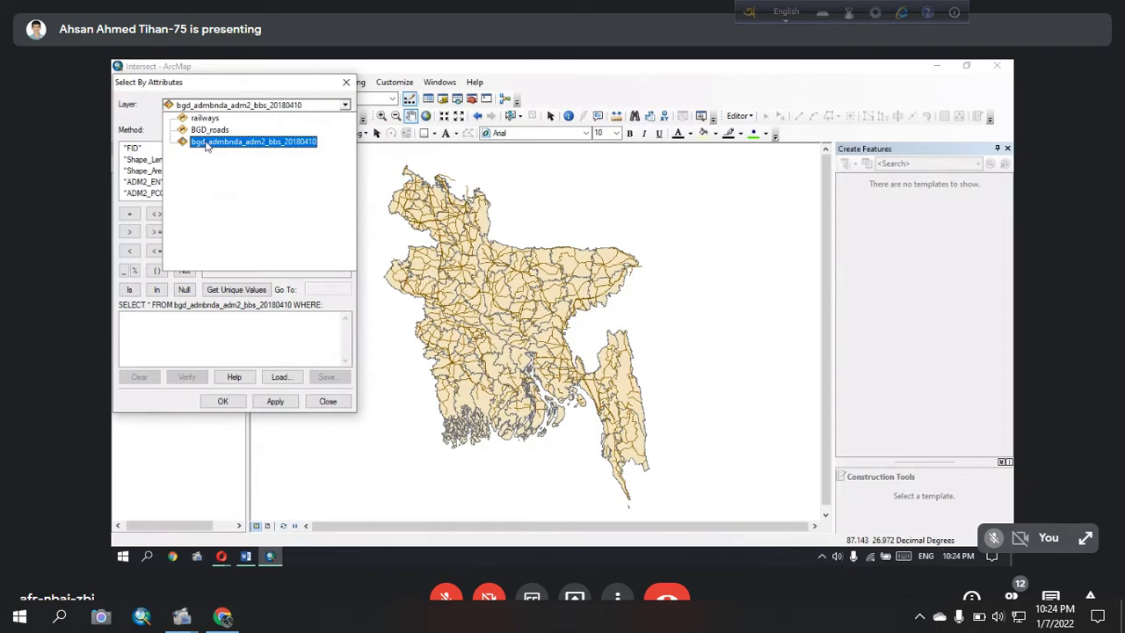
click(223, 146)
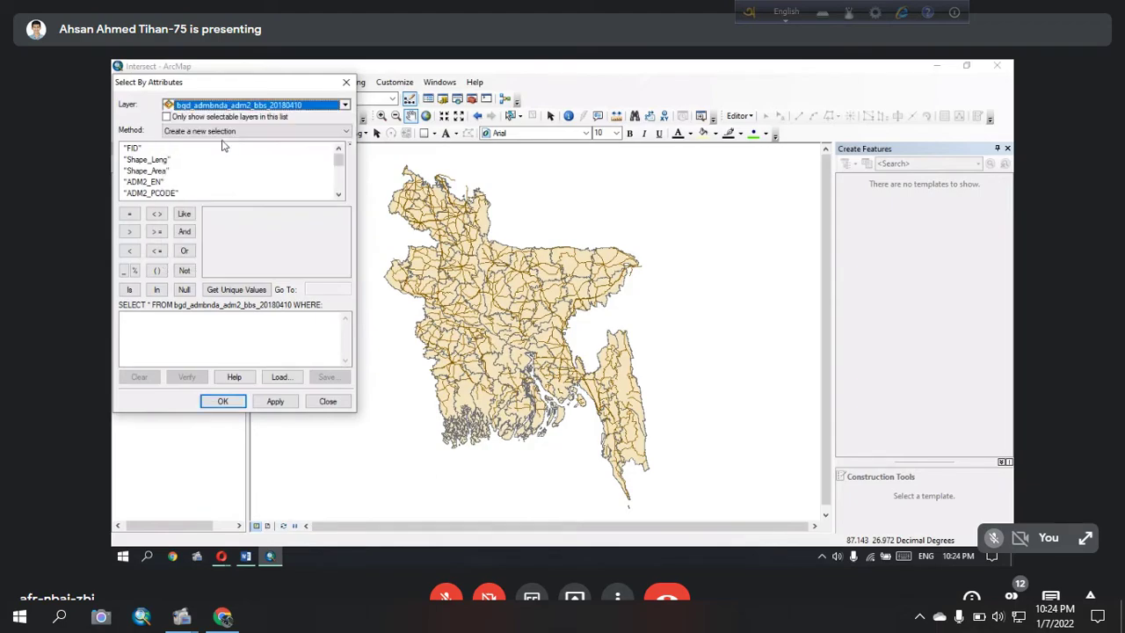
scroll(171, 172, down, 3)
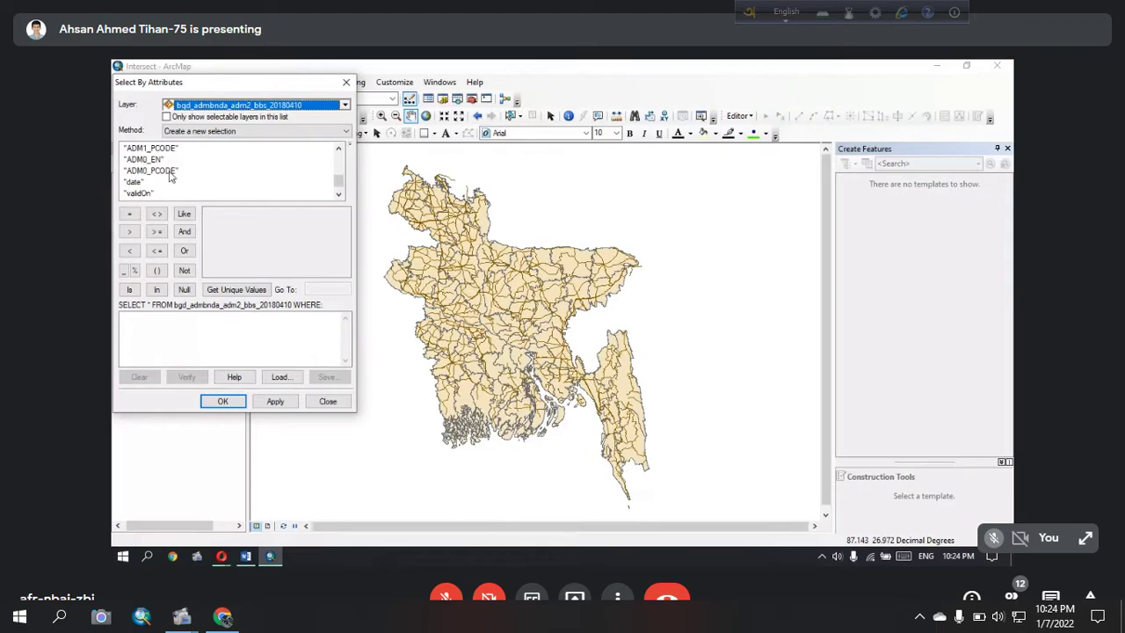
scroll(158, 167, up, 1)
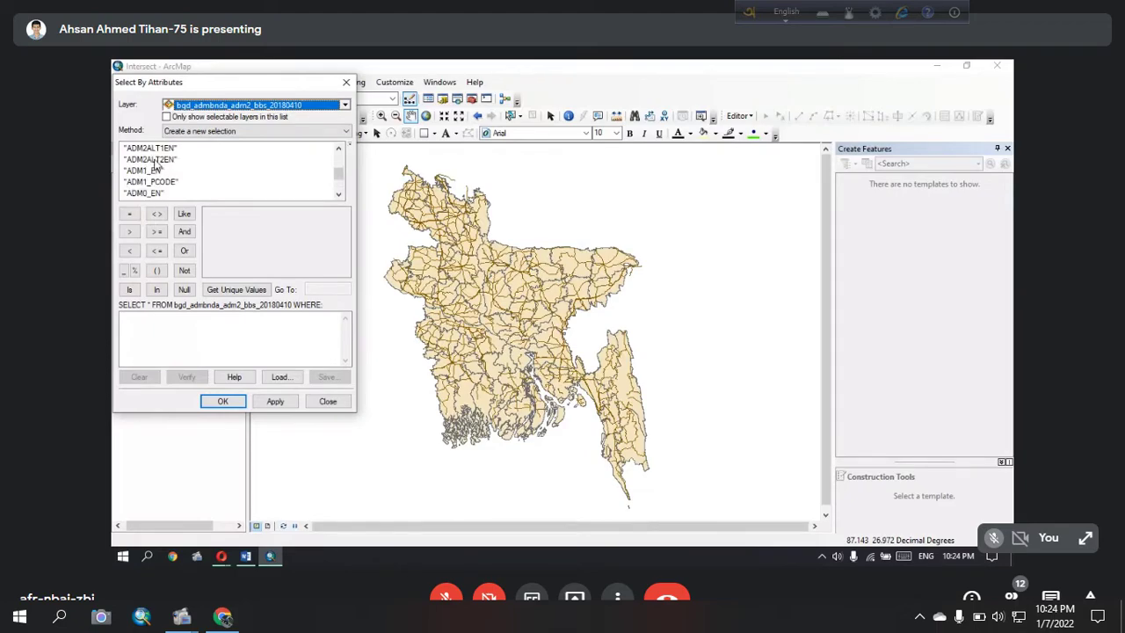
click(146, 172)
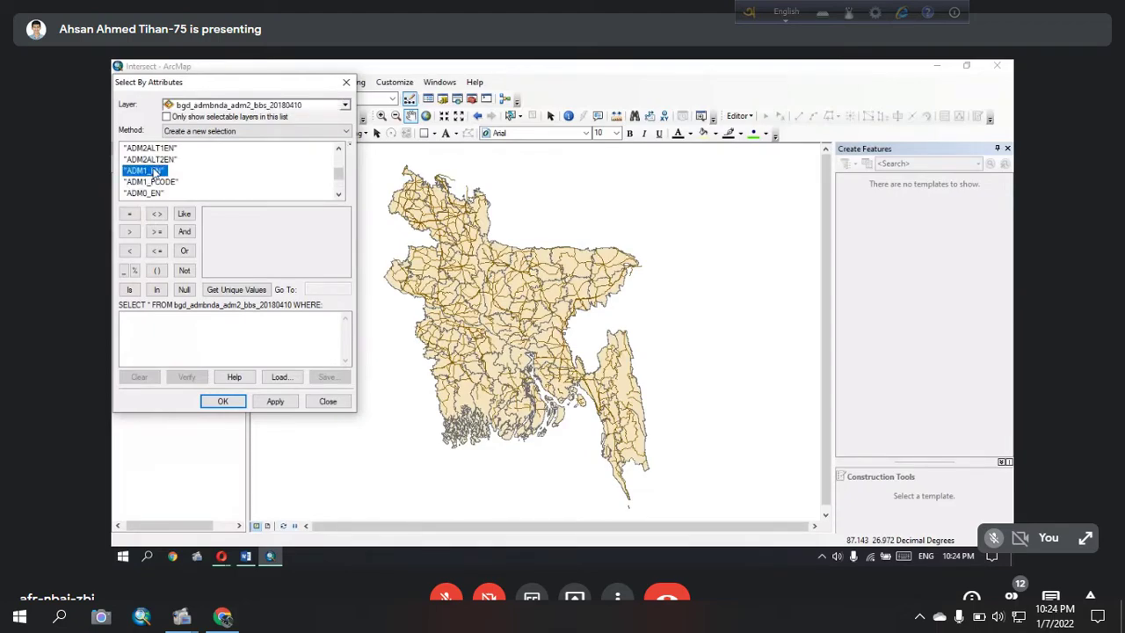
double_click(146, 171)
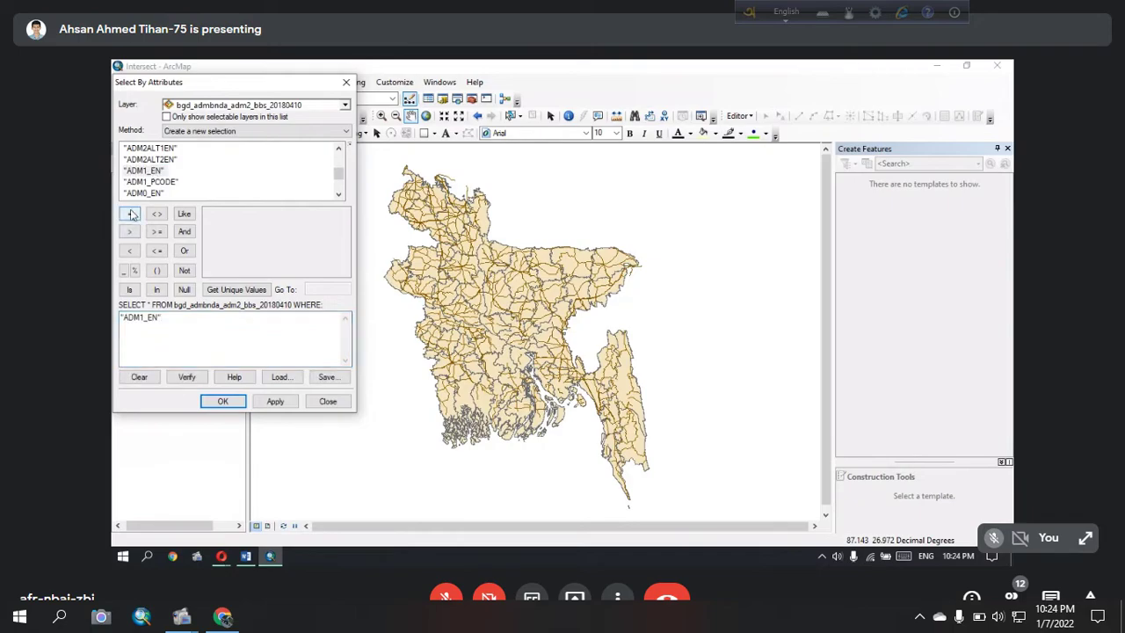
click(236, 290)
double_click(226, 225)
drag(205, 317, 116, 326)
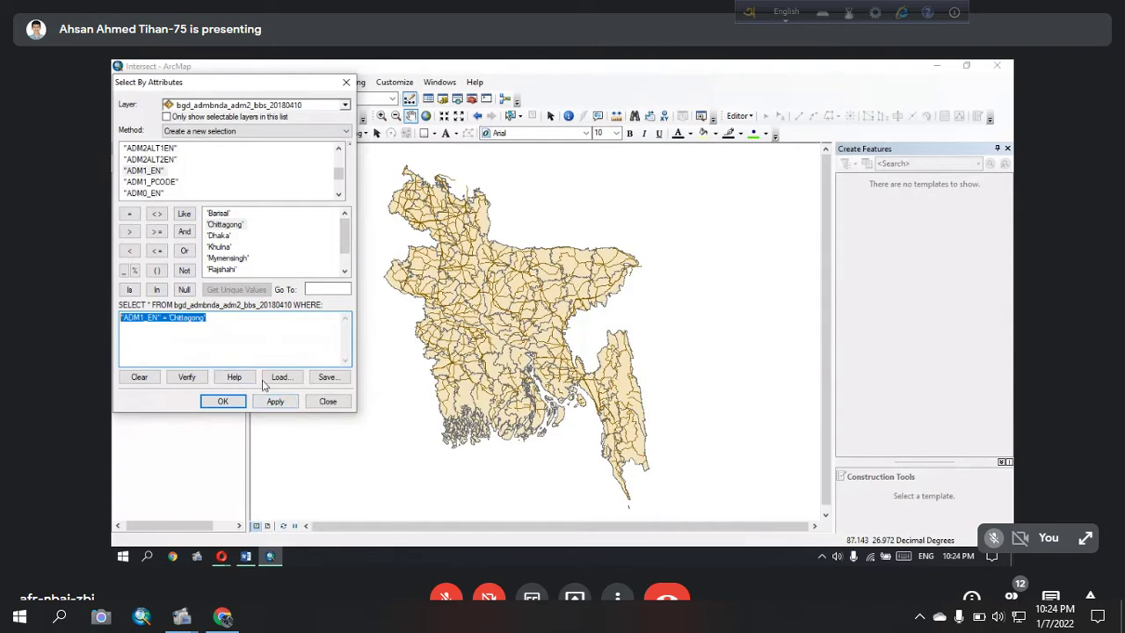
click(278, 402)
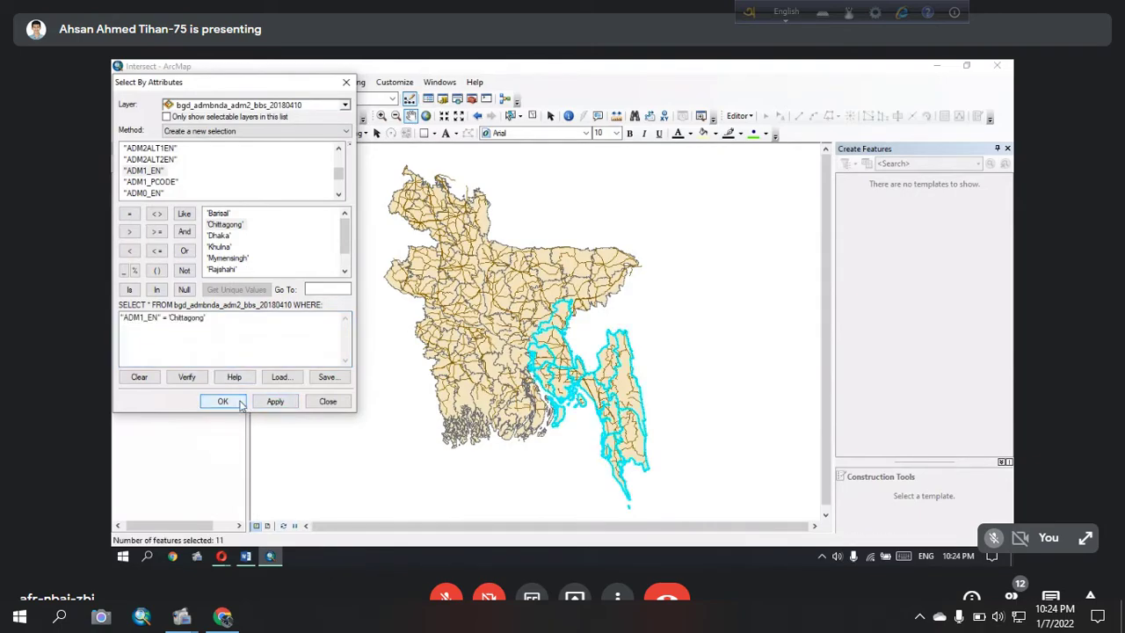
click(239, 402)
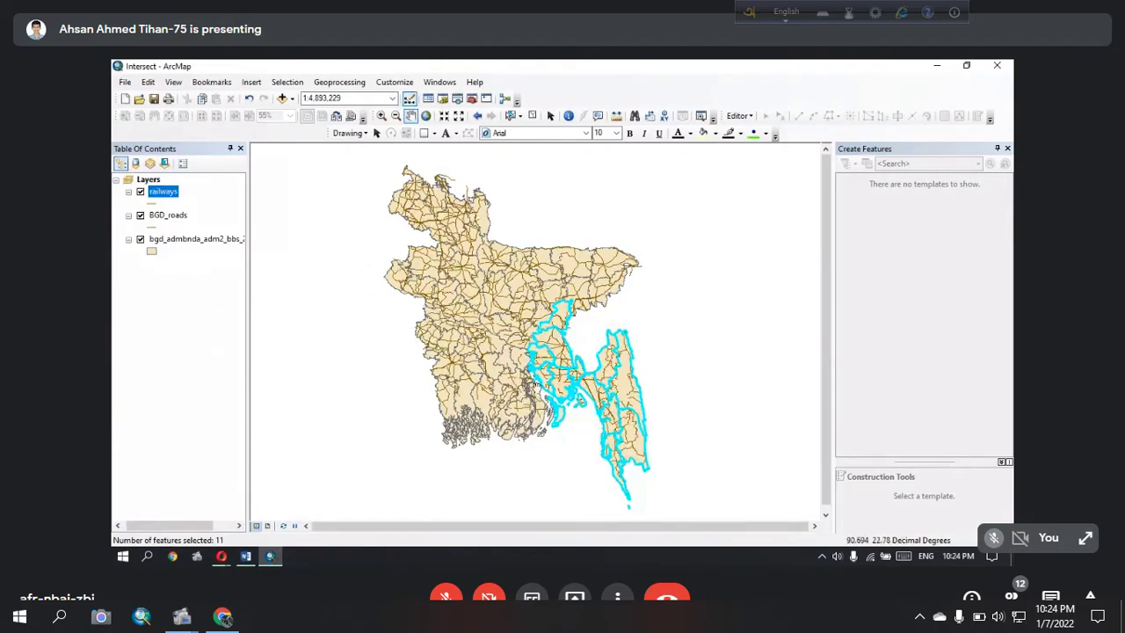
Step: Create a new layer from the selected features of the bgd_admbnda_adm2_bbs_20180410 layer
right_click(183, 245)
mouse_move(271, 376)
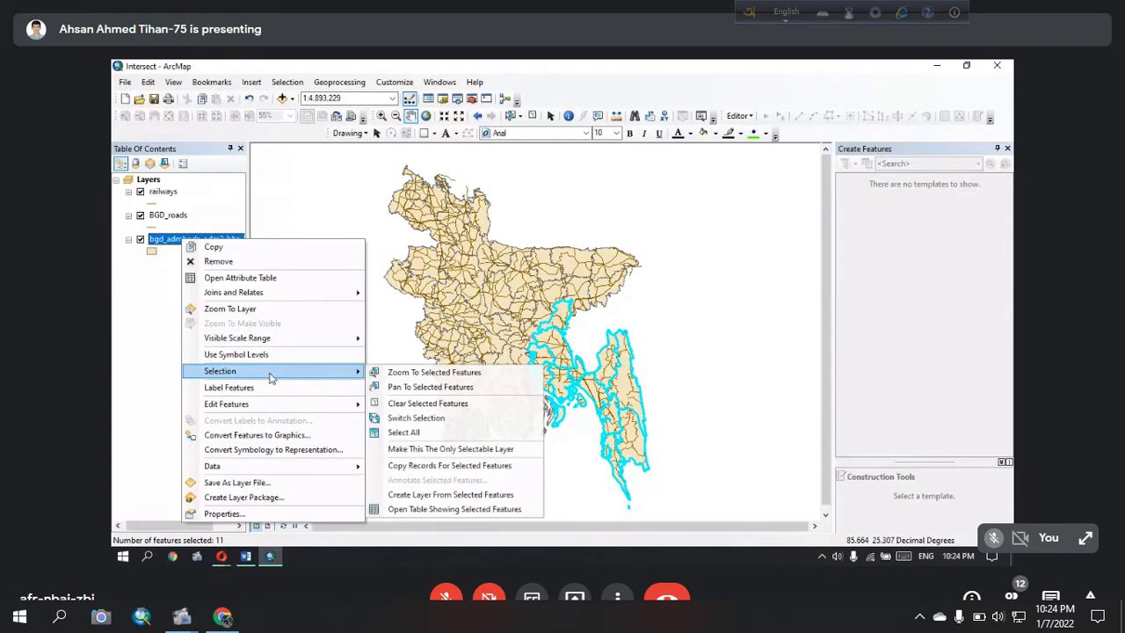
click(516, 503)
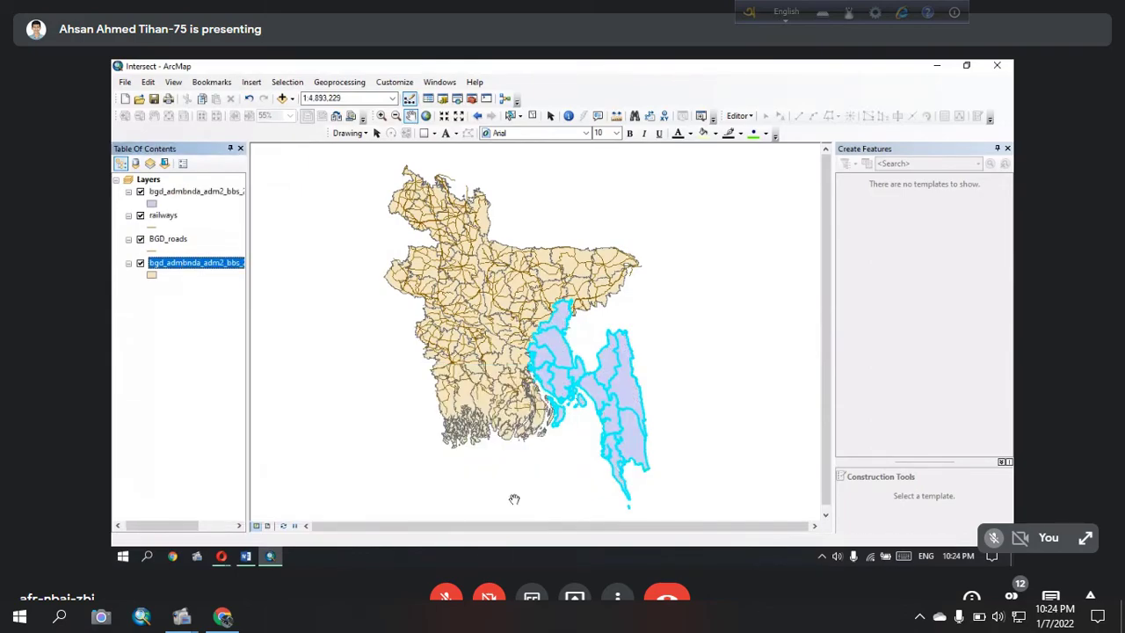
Step: Rename the new selection layer as Chittagoan
click(188, 198)
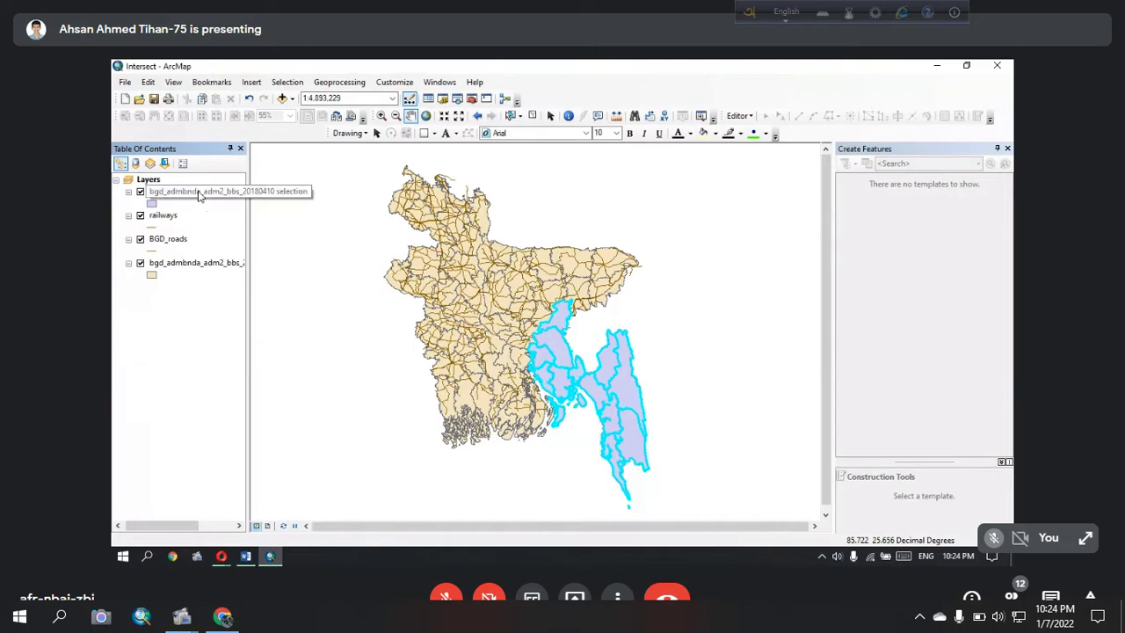
click(201, 195)
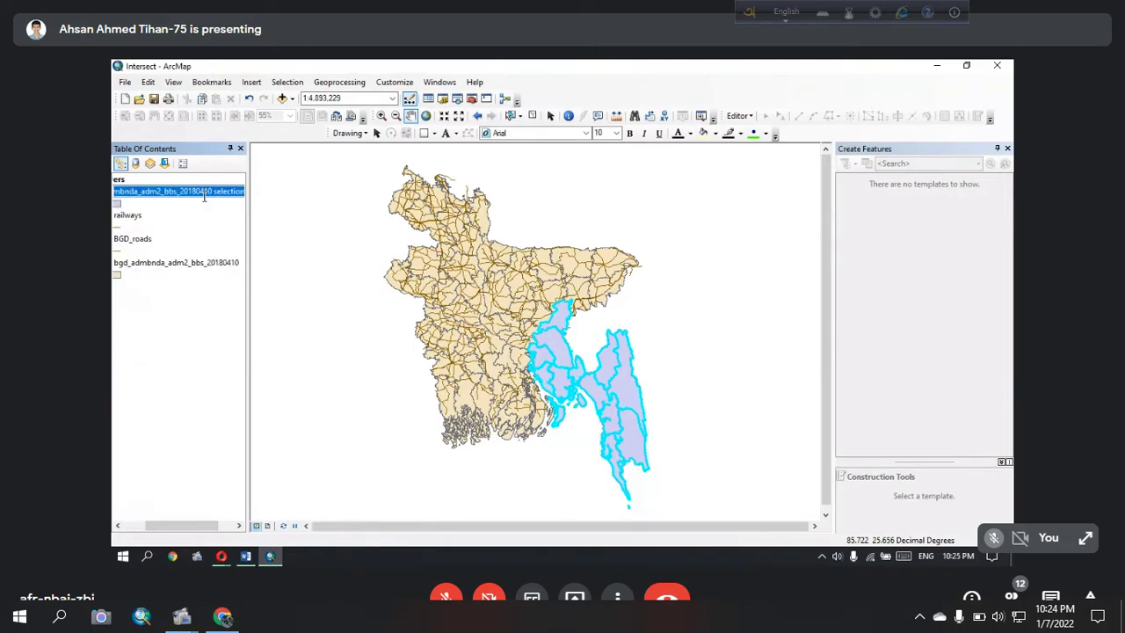
key(BackSpace)
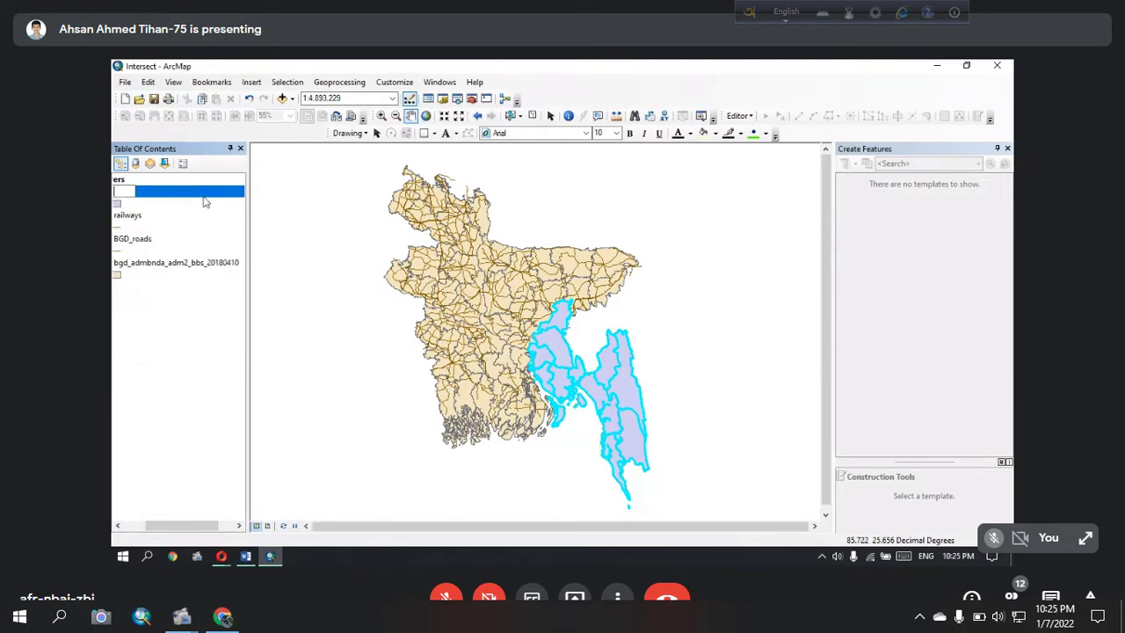
text(Green)
text(an)
key(Return)
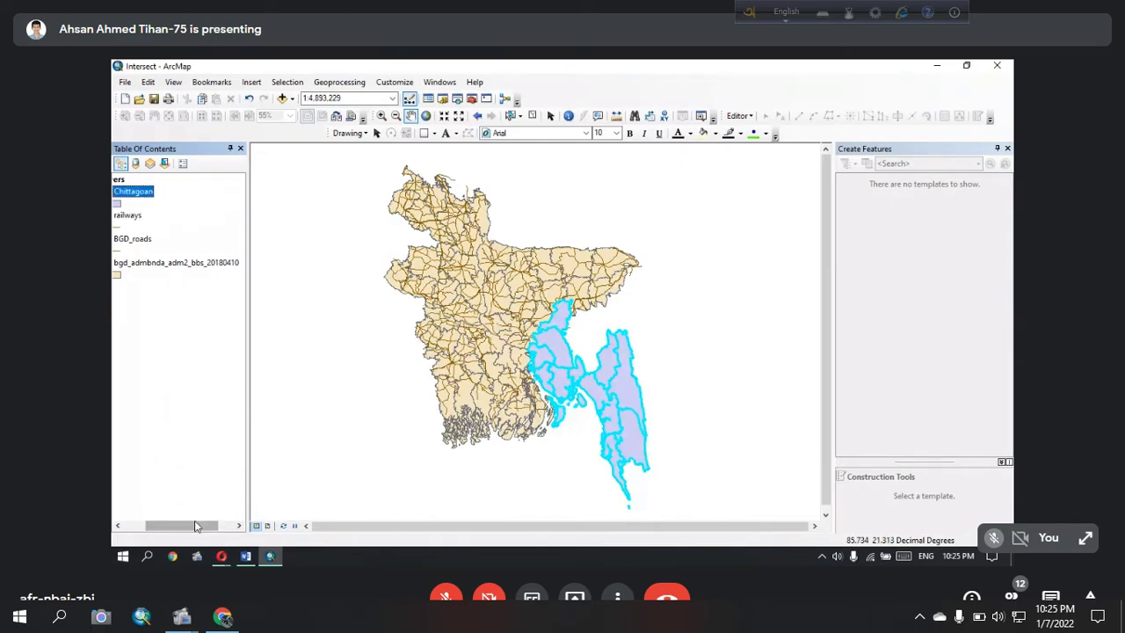
drag(200, 526, 177, 526)
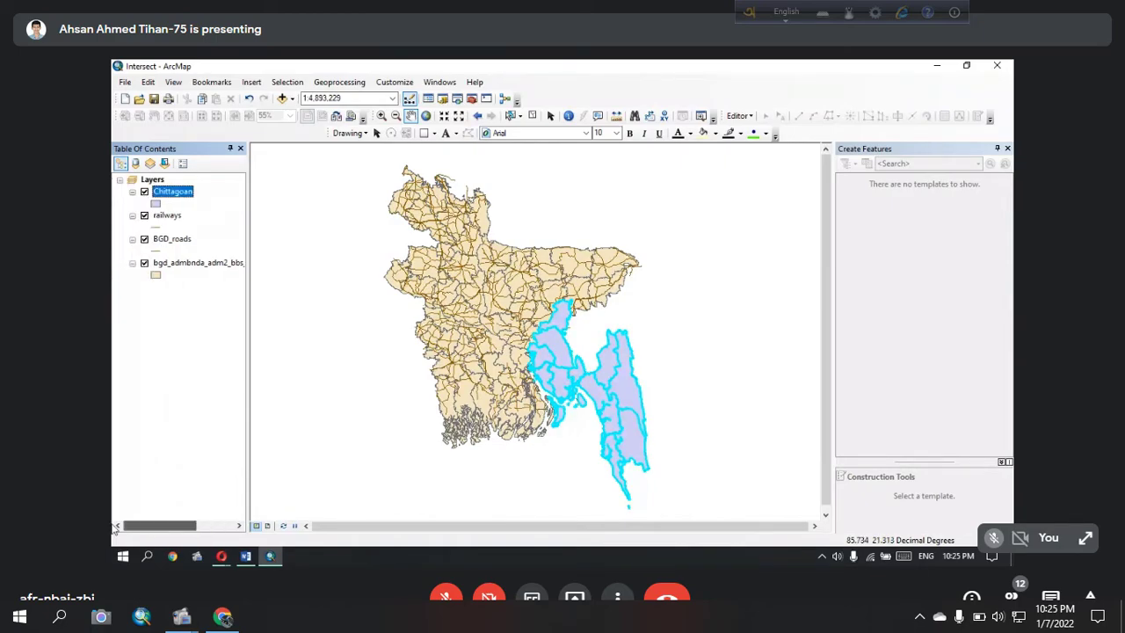
Step: Turn off the display of the bgd_admbnda_adm2_bbs_20180410 layer
click(146, 269)
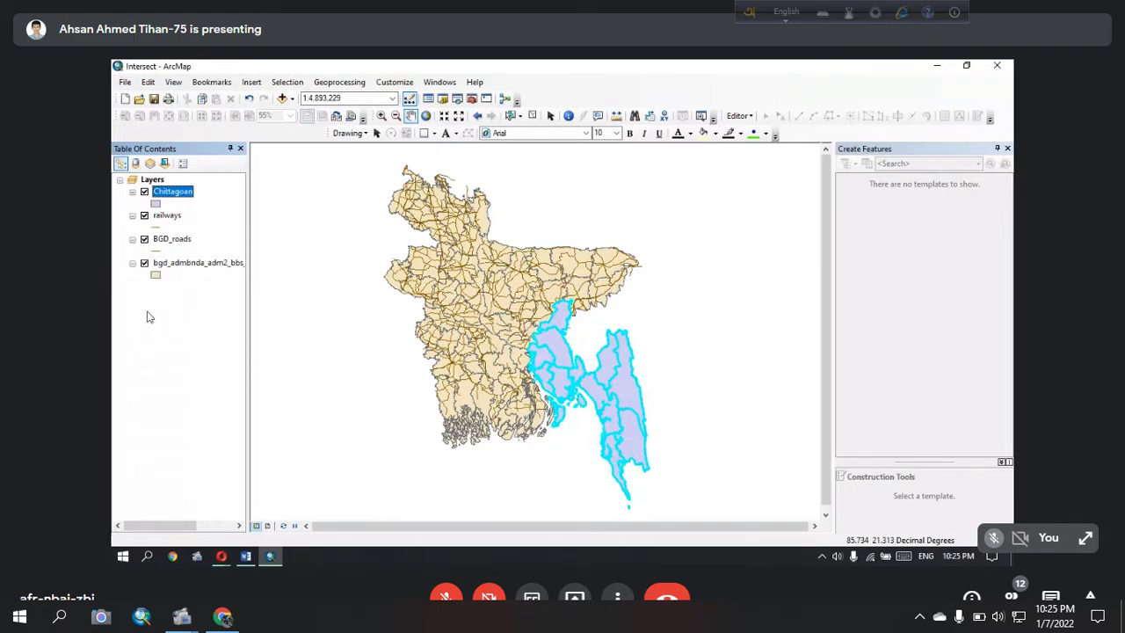
click(145, 264)
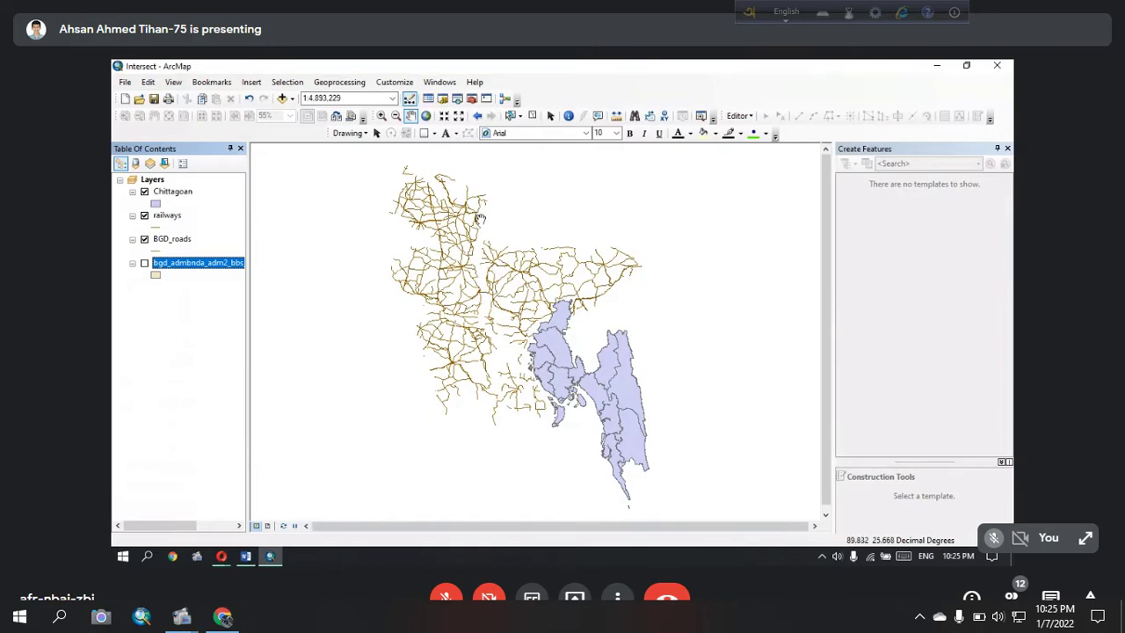
click(176, 263)
Step: Set up an Intersect with the Chittagoan and BGD_roads layers as input features
click(360, 84)
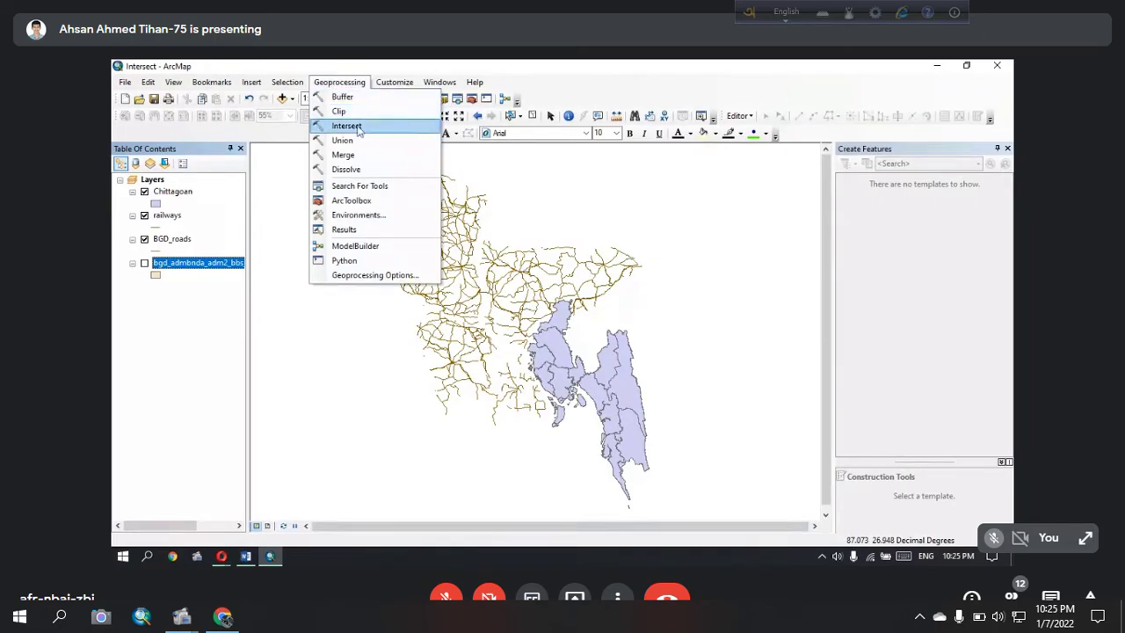
click(347, 127)
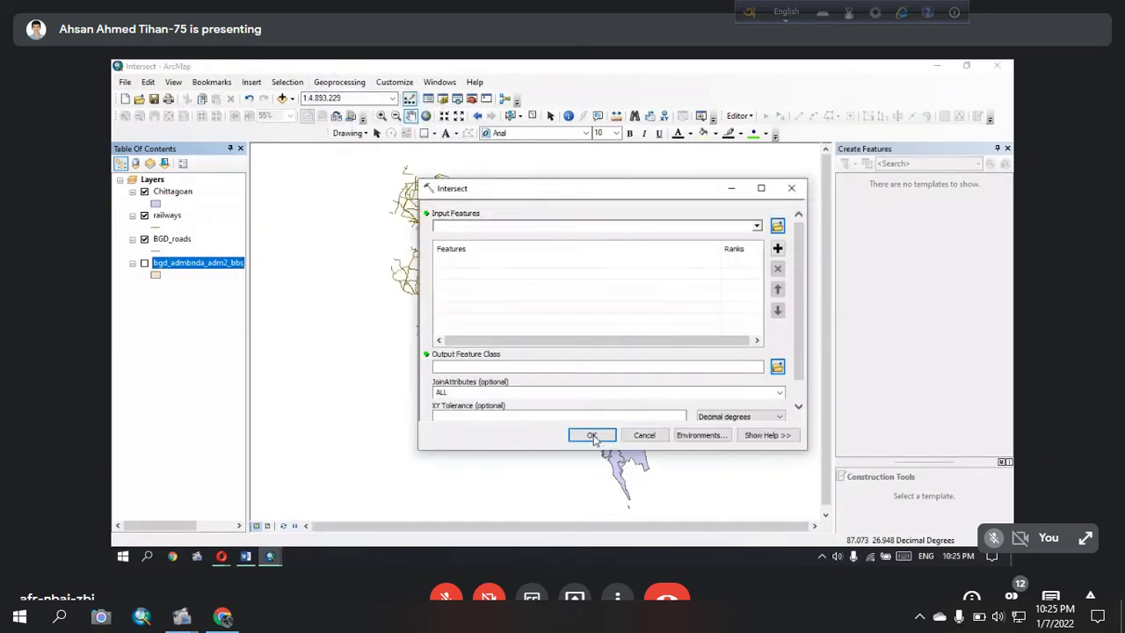
click(756, 225)
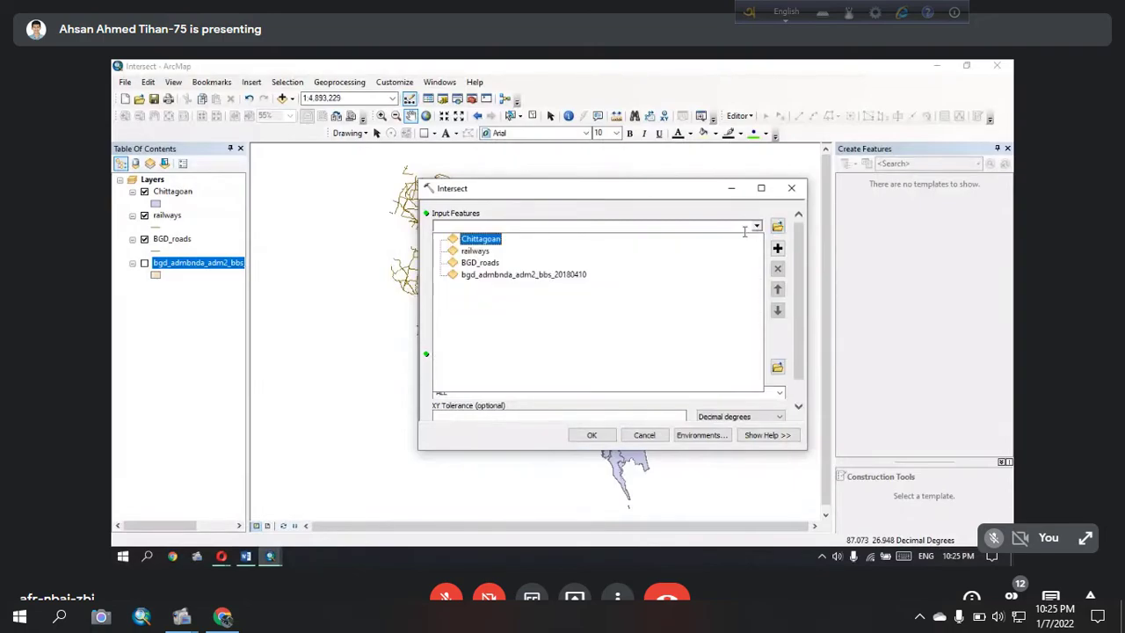
click(479, 238)
click(756, 227)
click(481, 263)
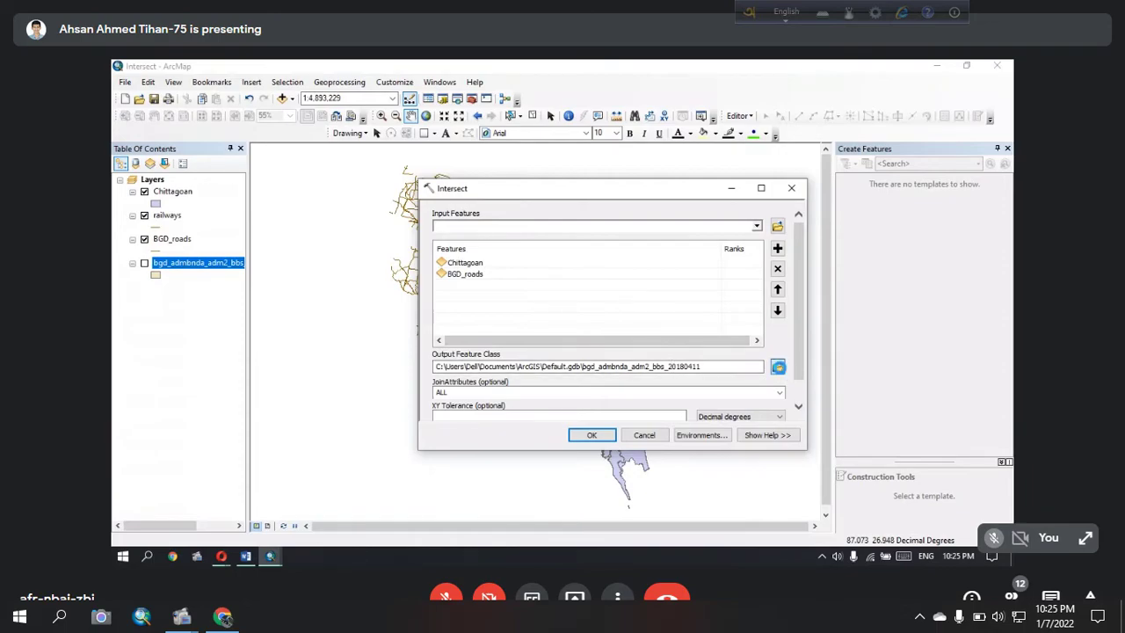
Step: Set the Intersect output to Chittagong Road.shp in the Others folder and run the tool
click(778, 366)
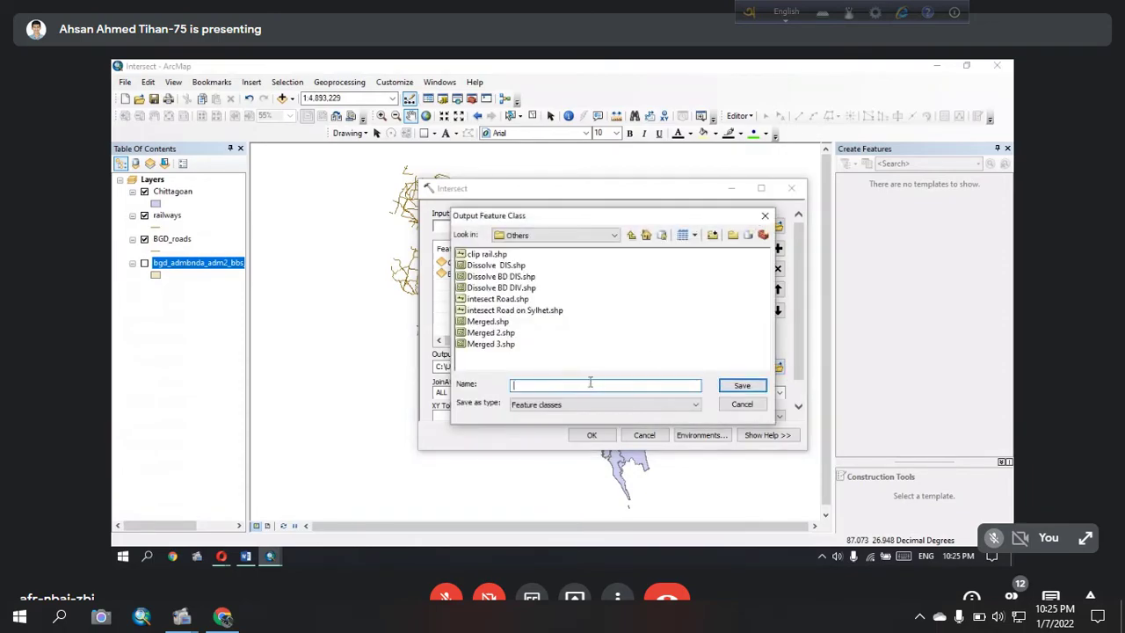
text(Ibn)
text(Chitta)
key(Return)
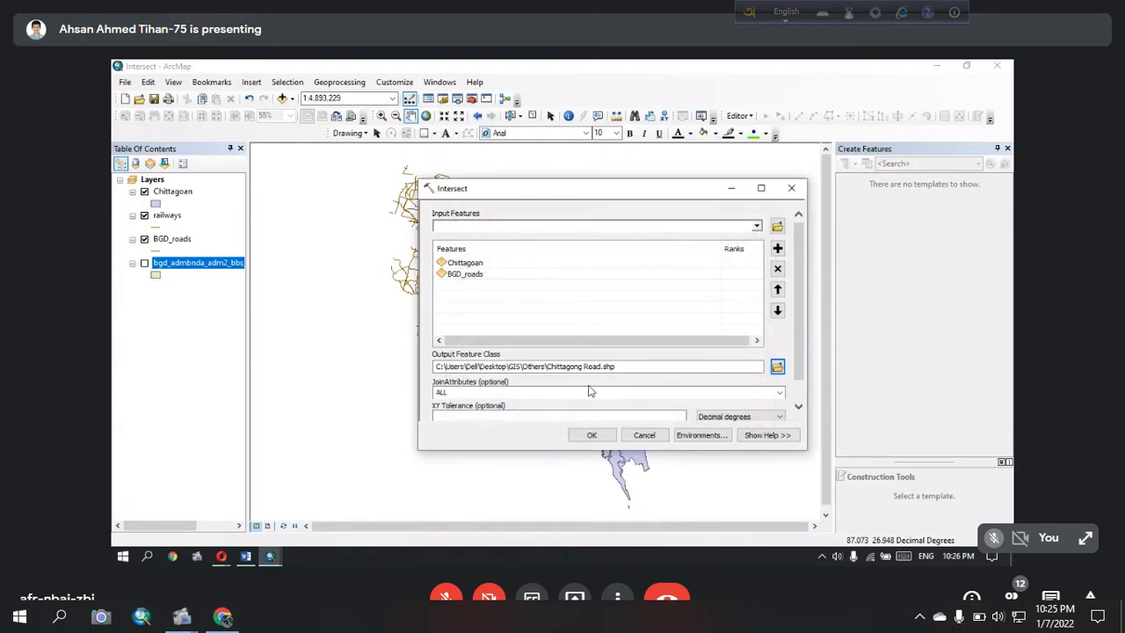
click(592, 435)
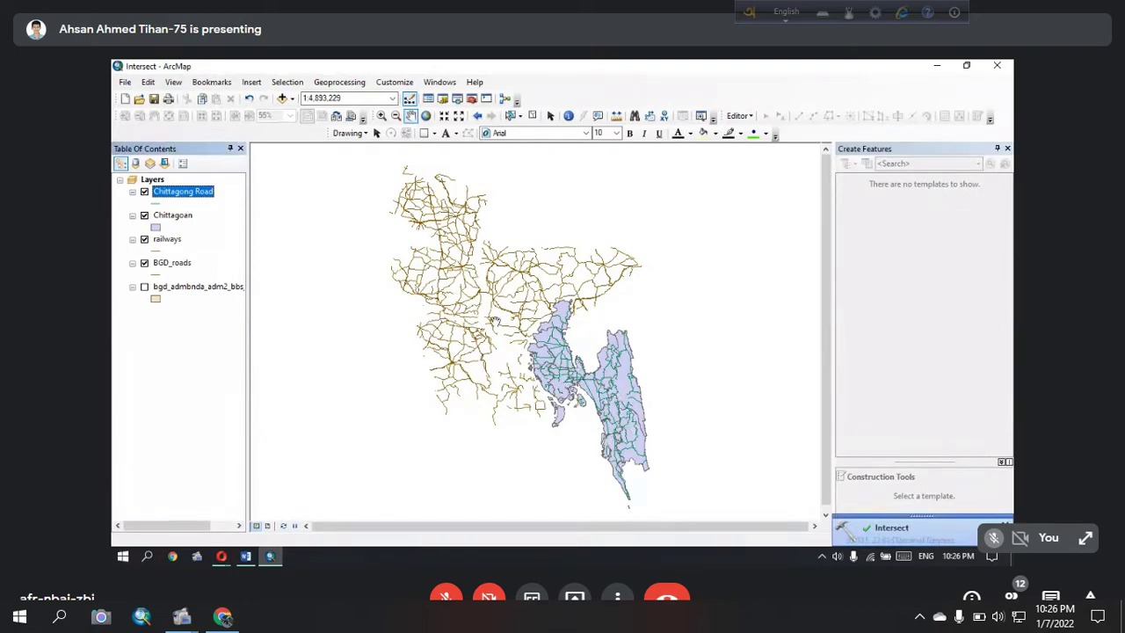
Step: Hide the BGD_roads and railways layers, leaving only Chittagong Road and Chittagoan displayed
click(145, 263)
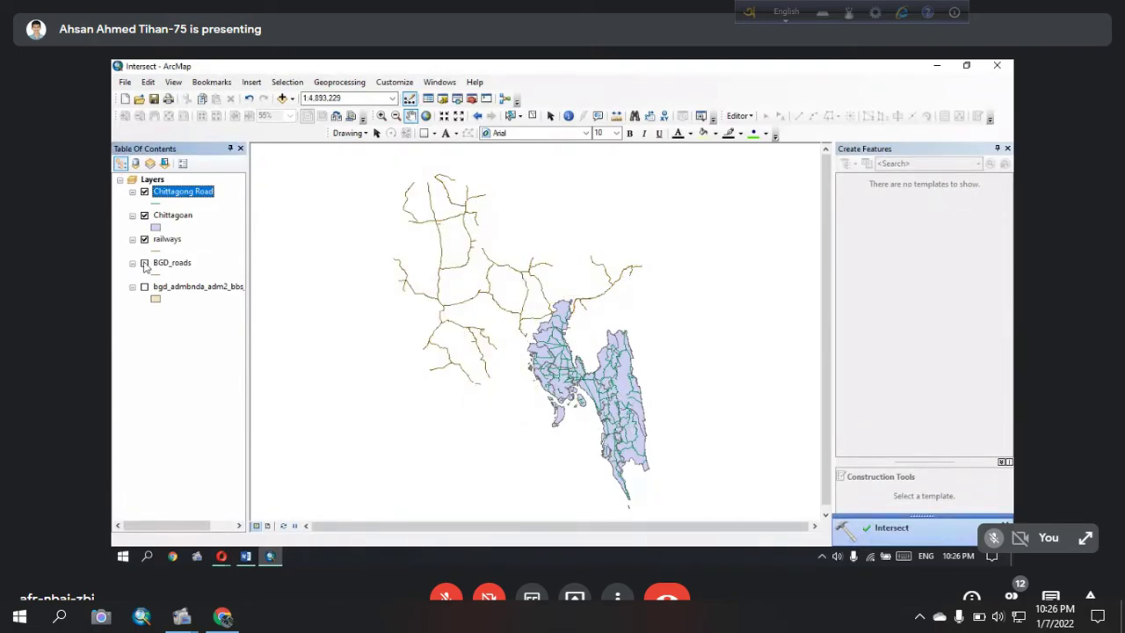
click(145, 239)
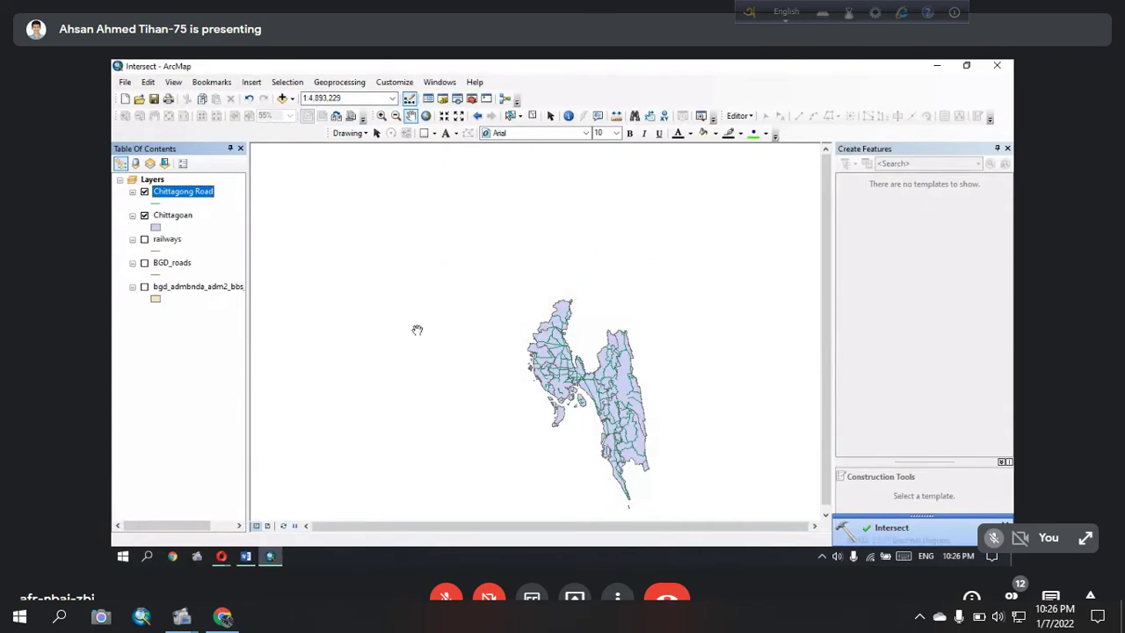
Step: Turn on the display of the railways layer alongside Chittagong Road and Chittagoan
scroll(616, 367, down, 1)
scroll(606, 389, down, 2)
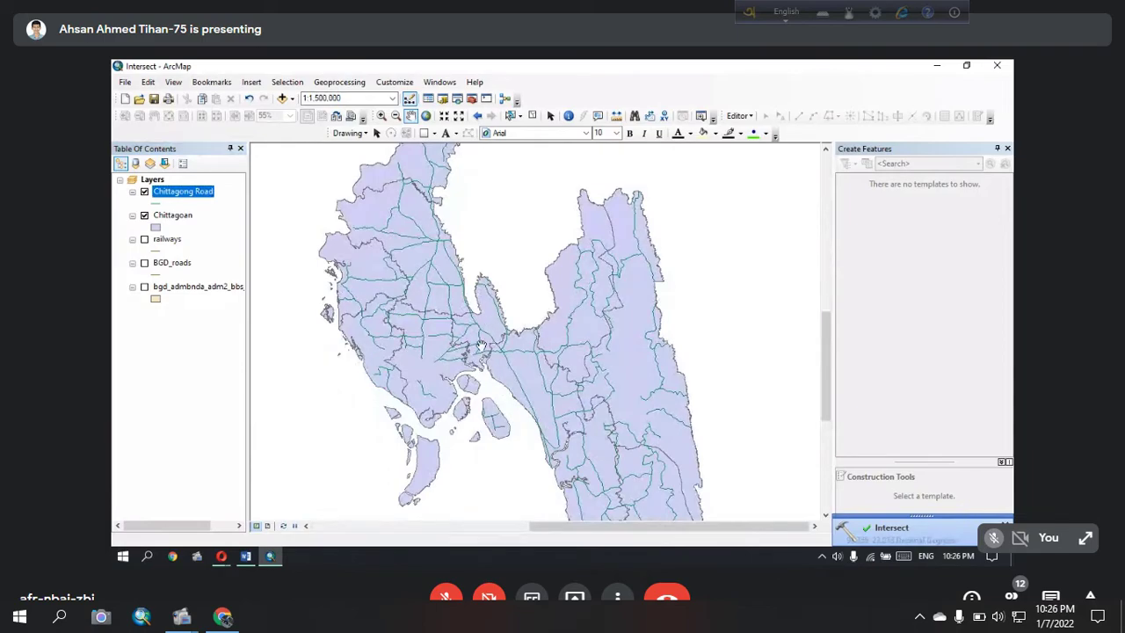
scroll(505, 345, up, 1)
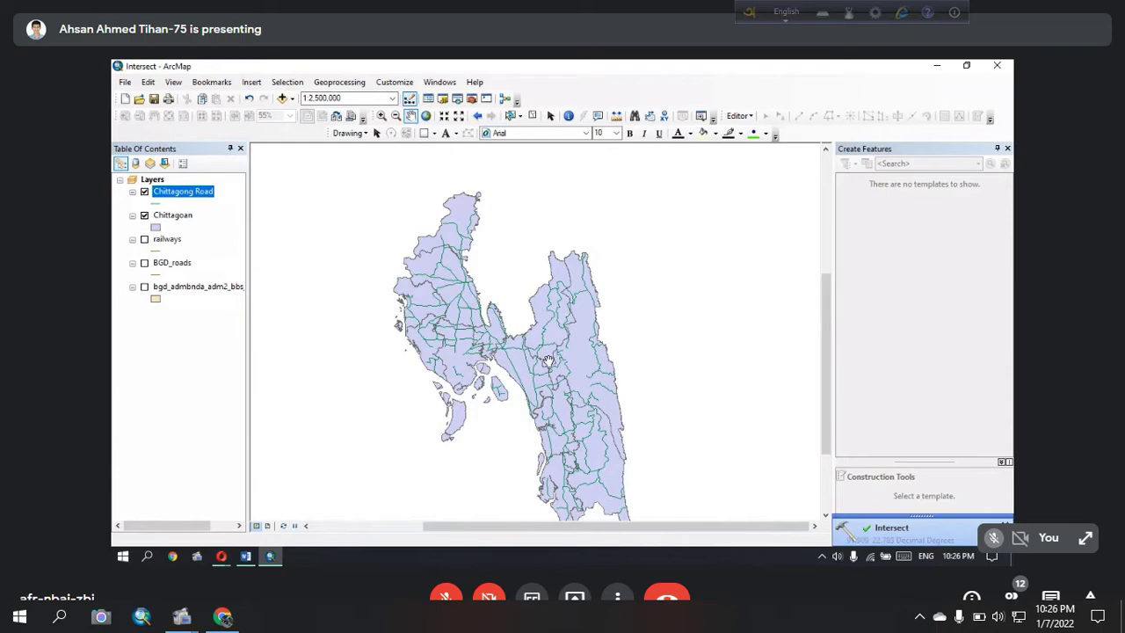
drag(537, 355, 532, 339)
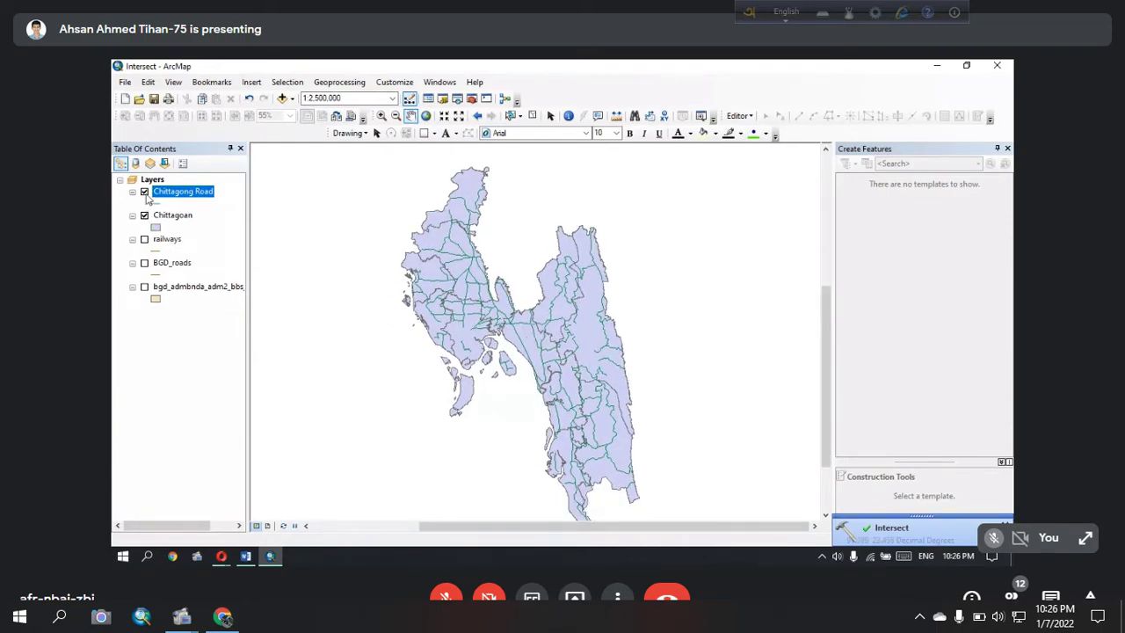
click(144, 239)
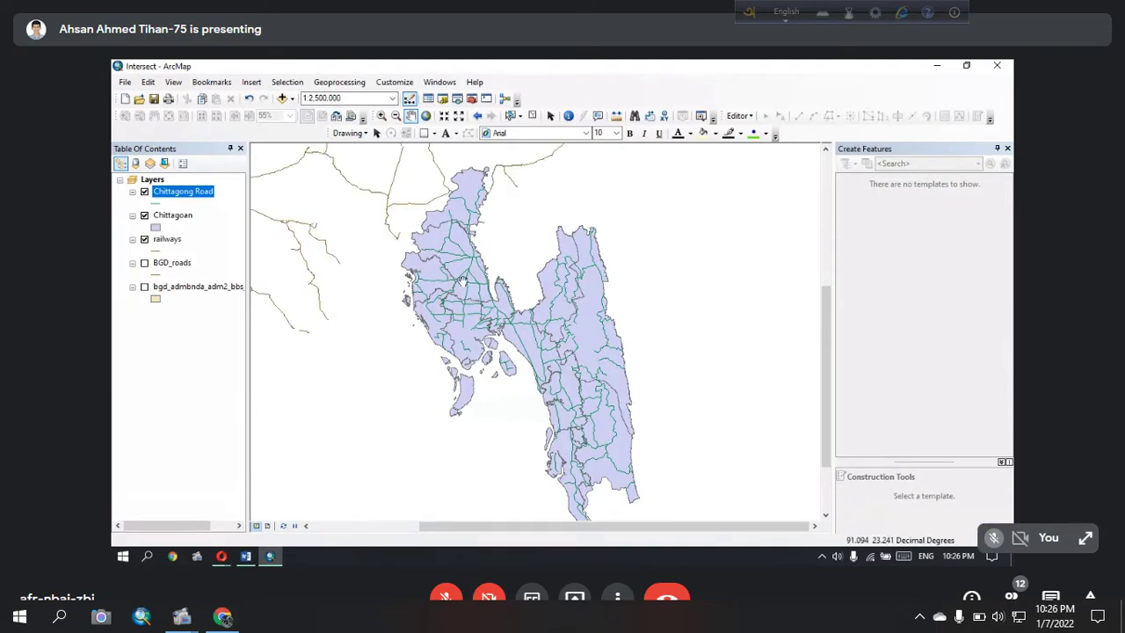
scroll(510, 316, up, 2)
scroll(474, 264, down, 3)
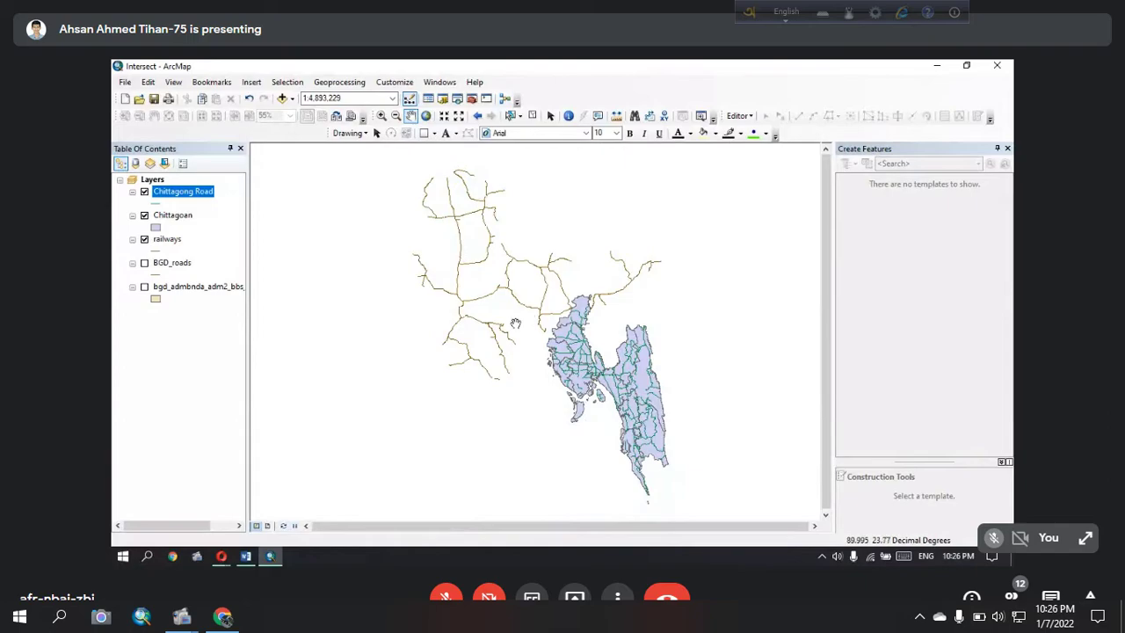
Step: Start the Clip geoprocessing tool, place its dialog beside the map and open the list of layers available as input features
click(339, 83)
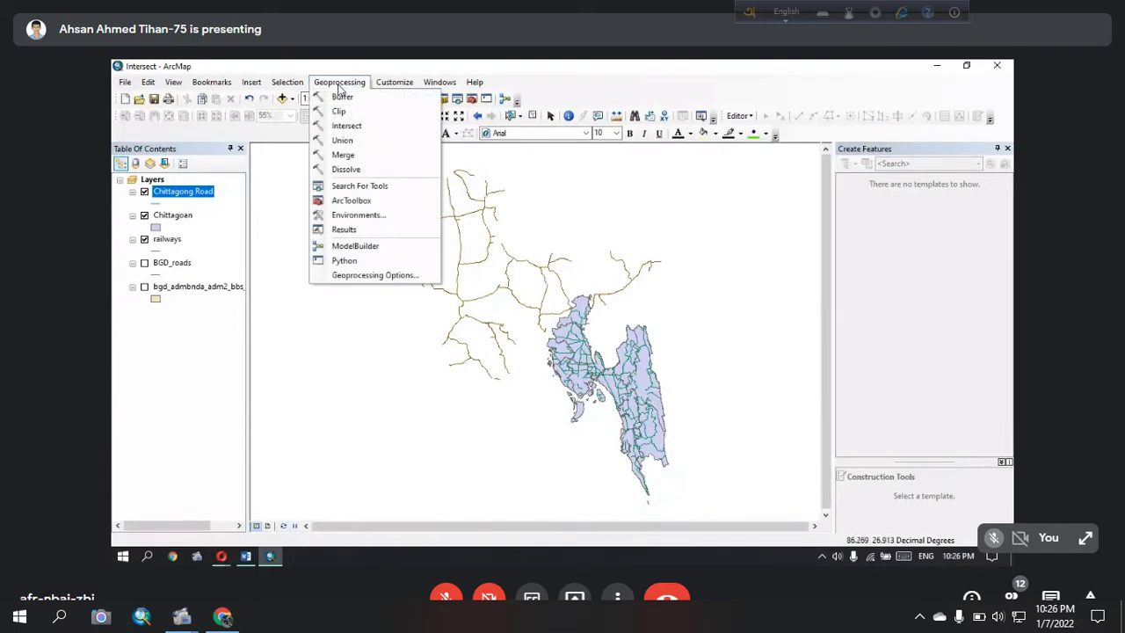
click(339, 111)
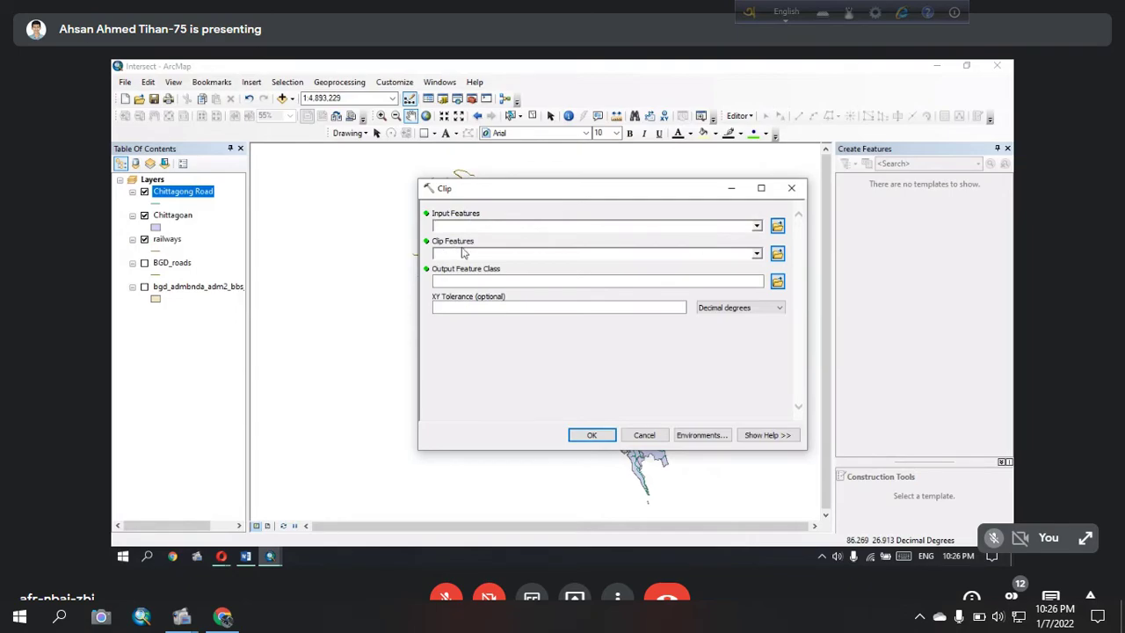
drag(477, 196, 760, 185)
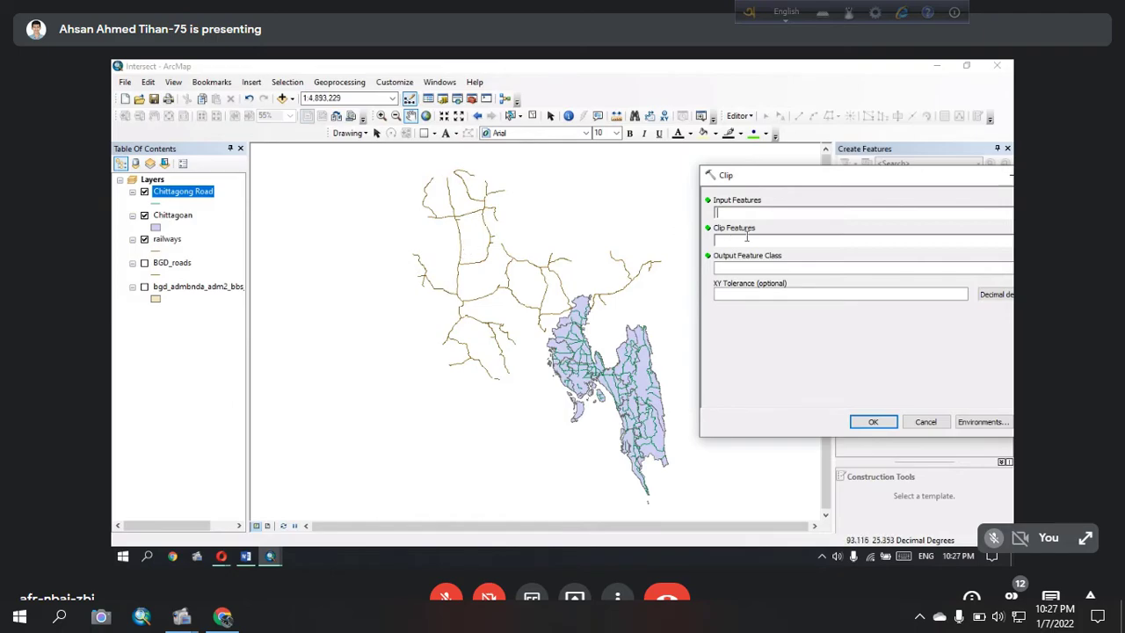
double_click(763, 178)
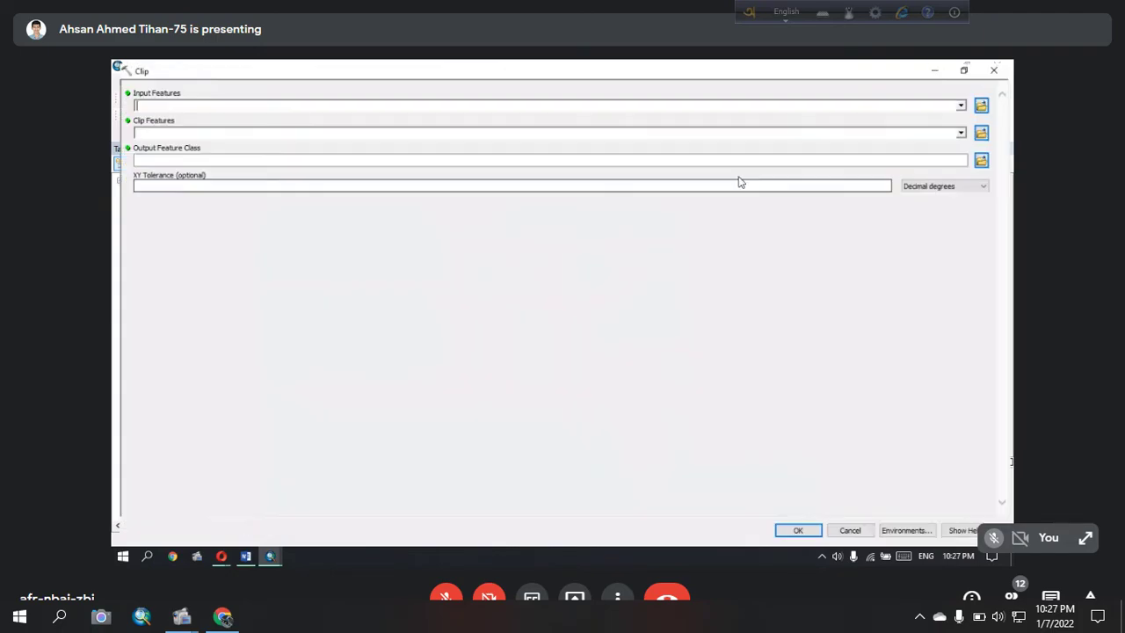
click(965, 68)
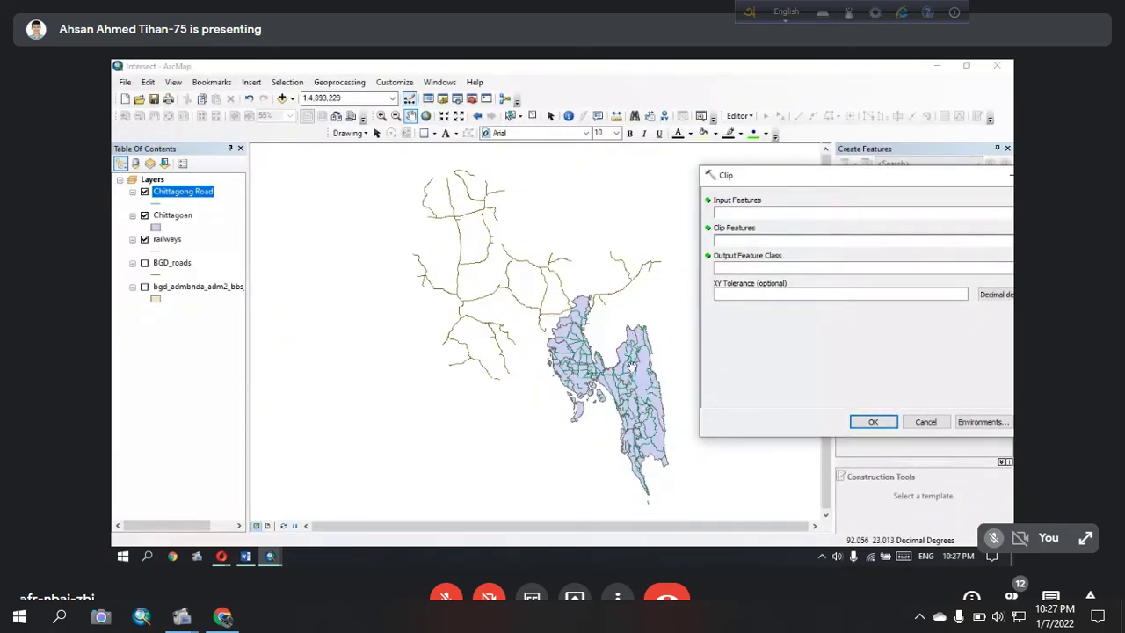
drag(864, 188, 776, 189)
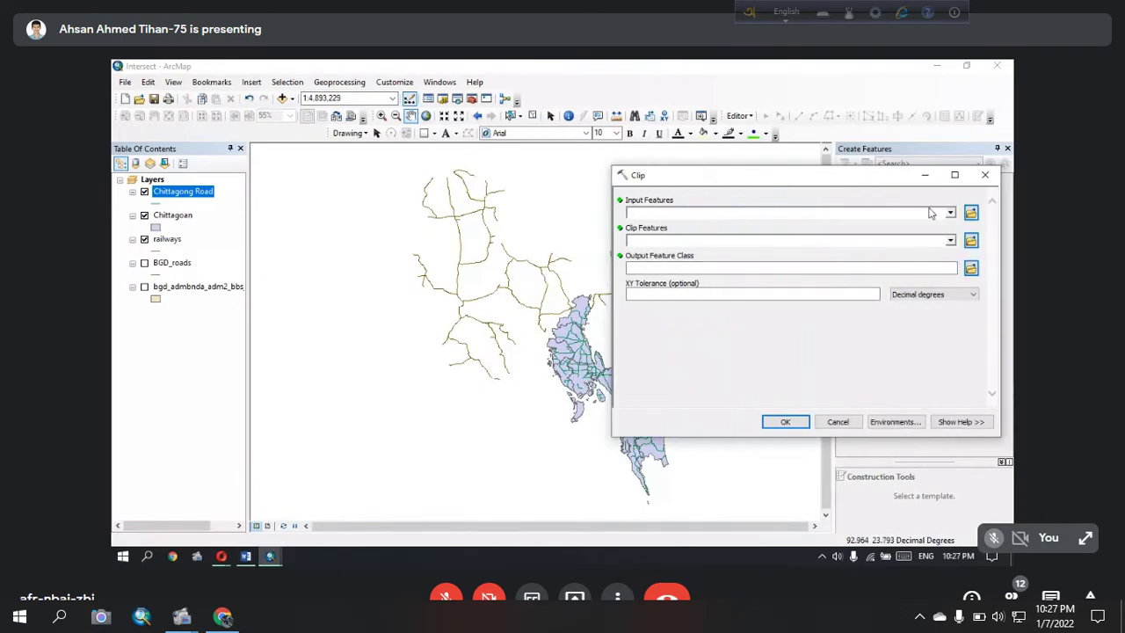
click(951, 214)
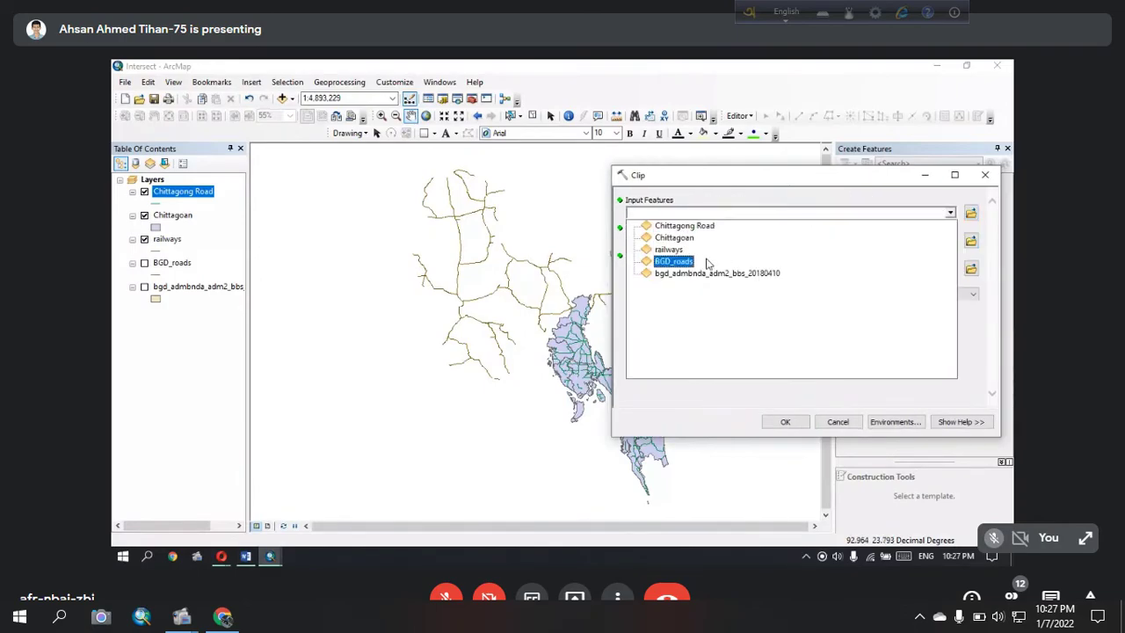